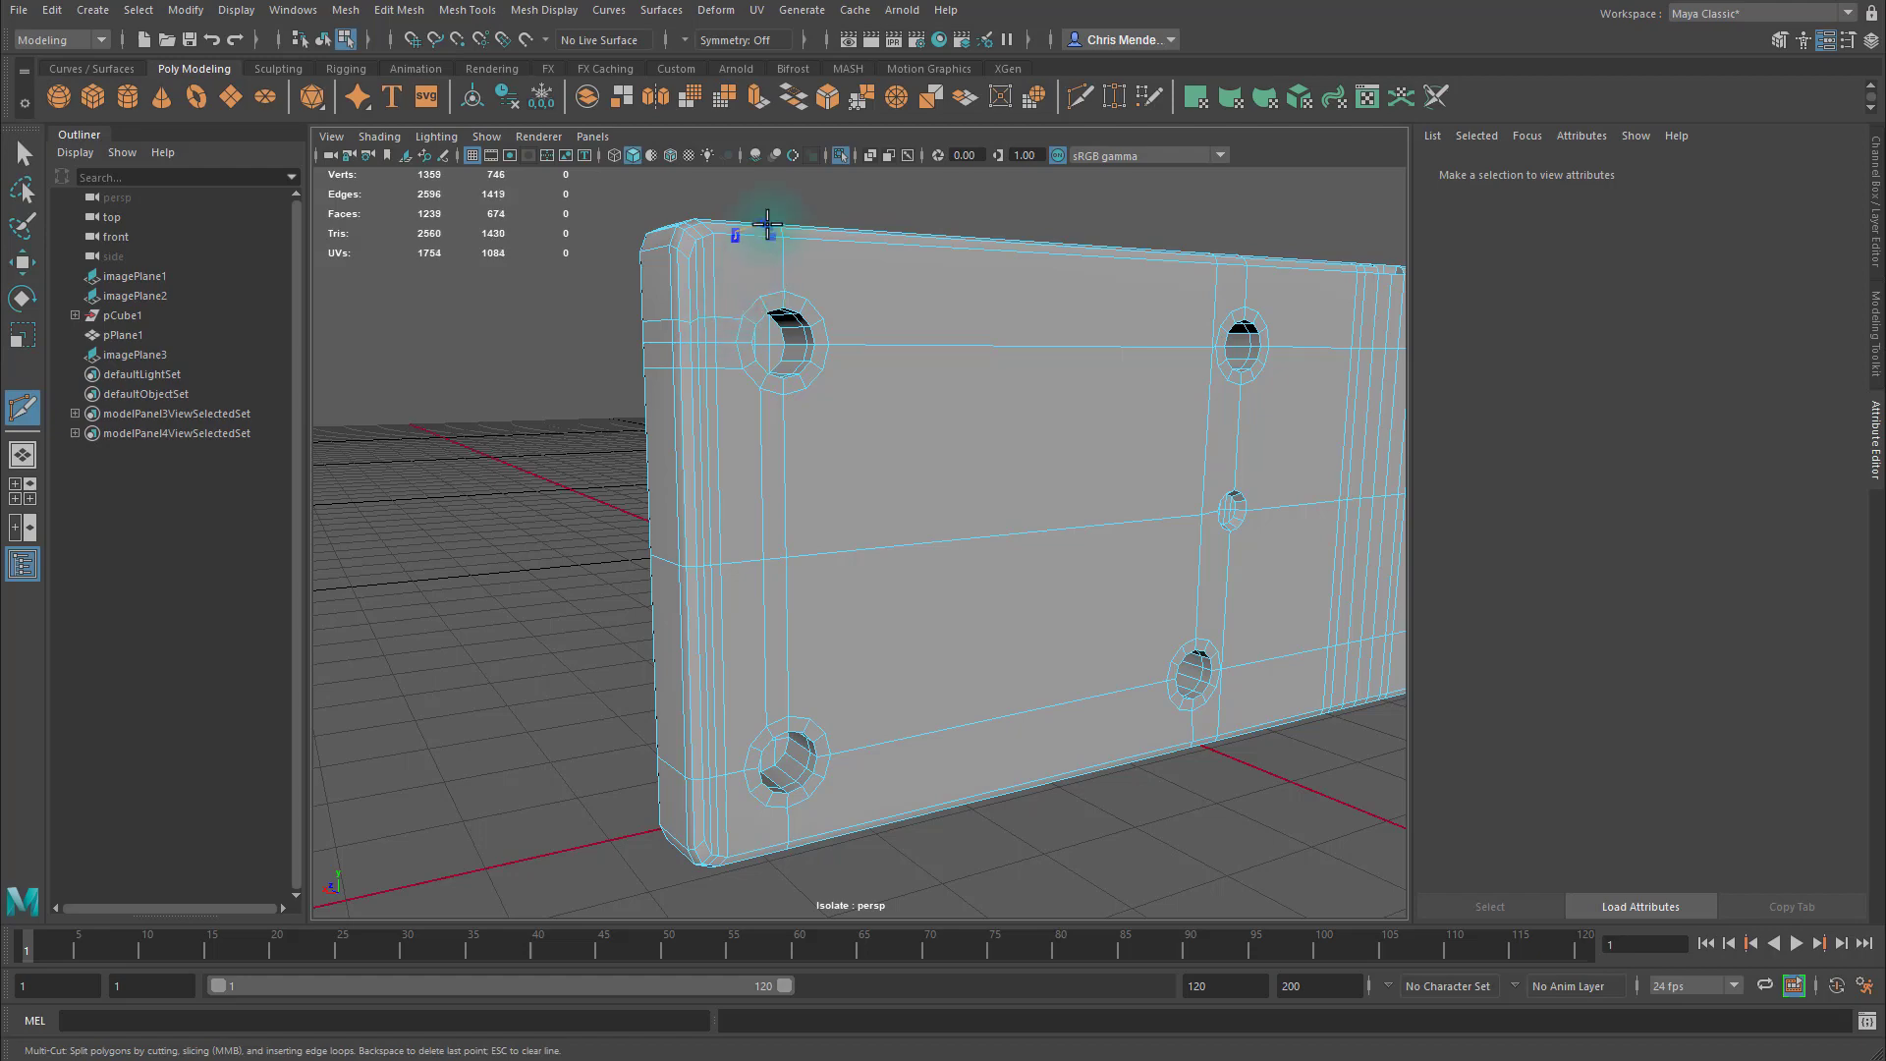
Undo the last cut, then Multi-Cut across the top bevel and down to the upper-left hole's upper-left ring vertex.
{"action": "left_click_drag", "start_coordinate": [806, 263], "coordinate": [745, 291], "text": "alt"}
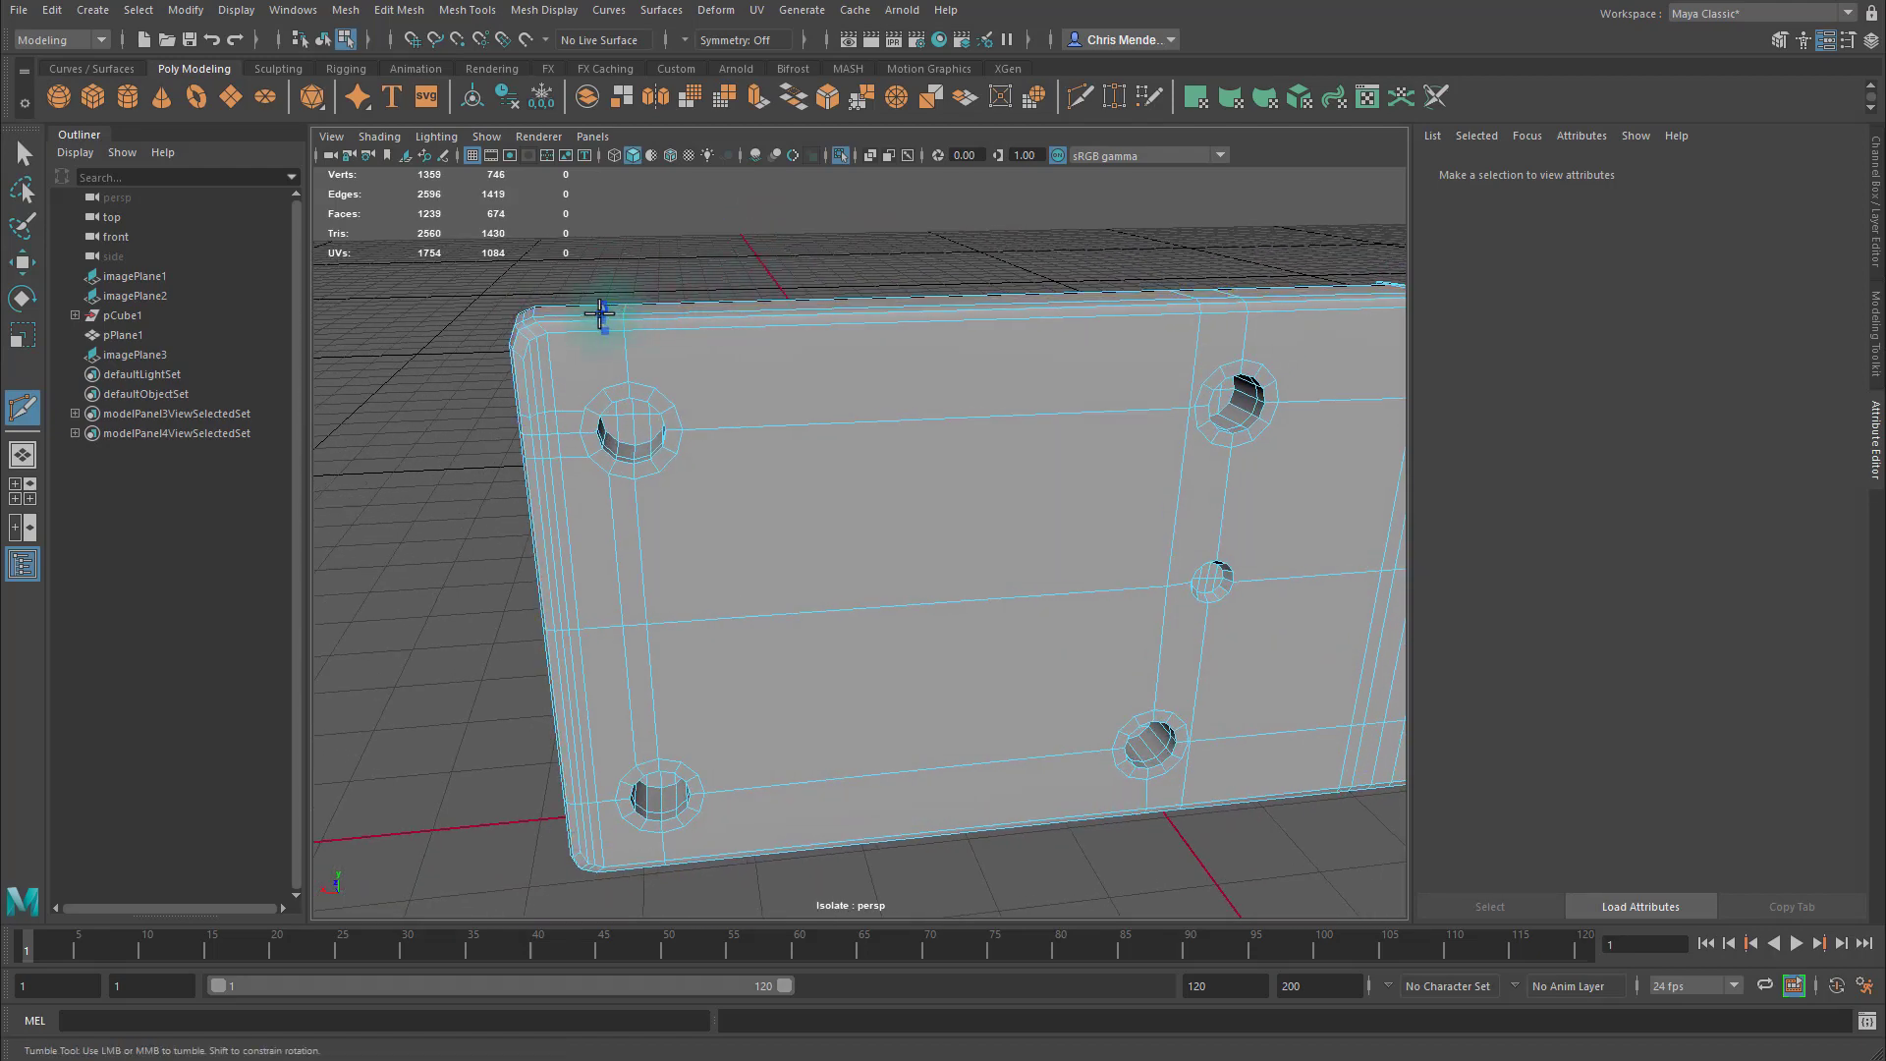
{"action": "key", "text": "ctrl+z"}
{"action": "right_click_drag", "start_coordinate": [612, 451], "coordinate": [775, 466], "text": "alt"}
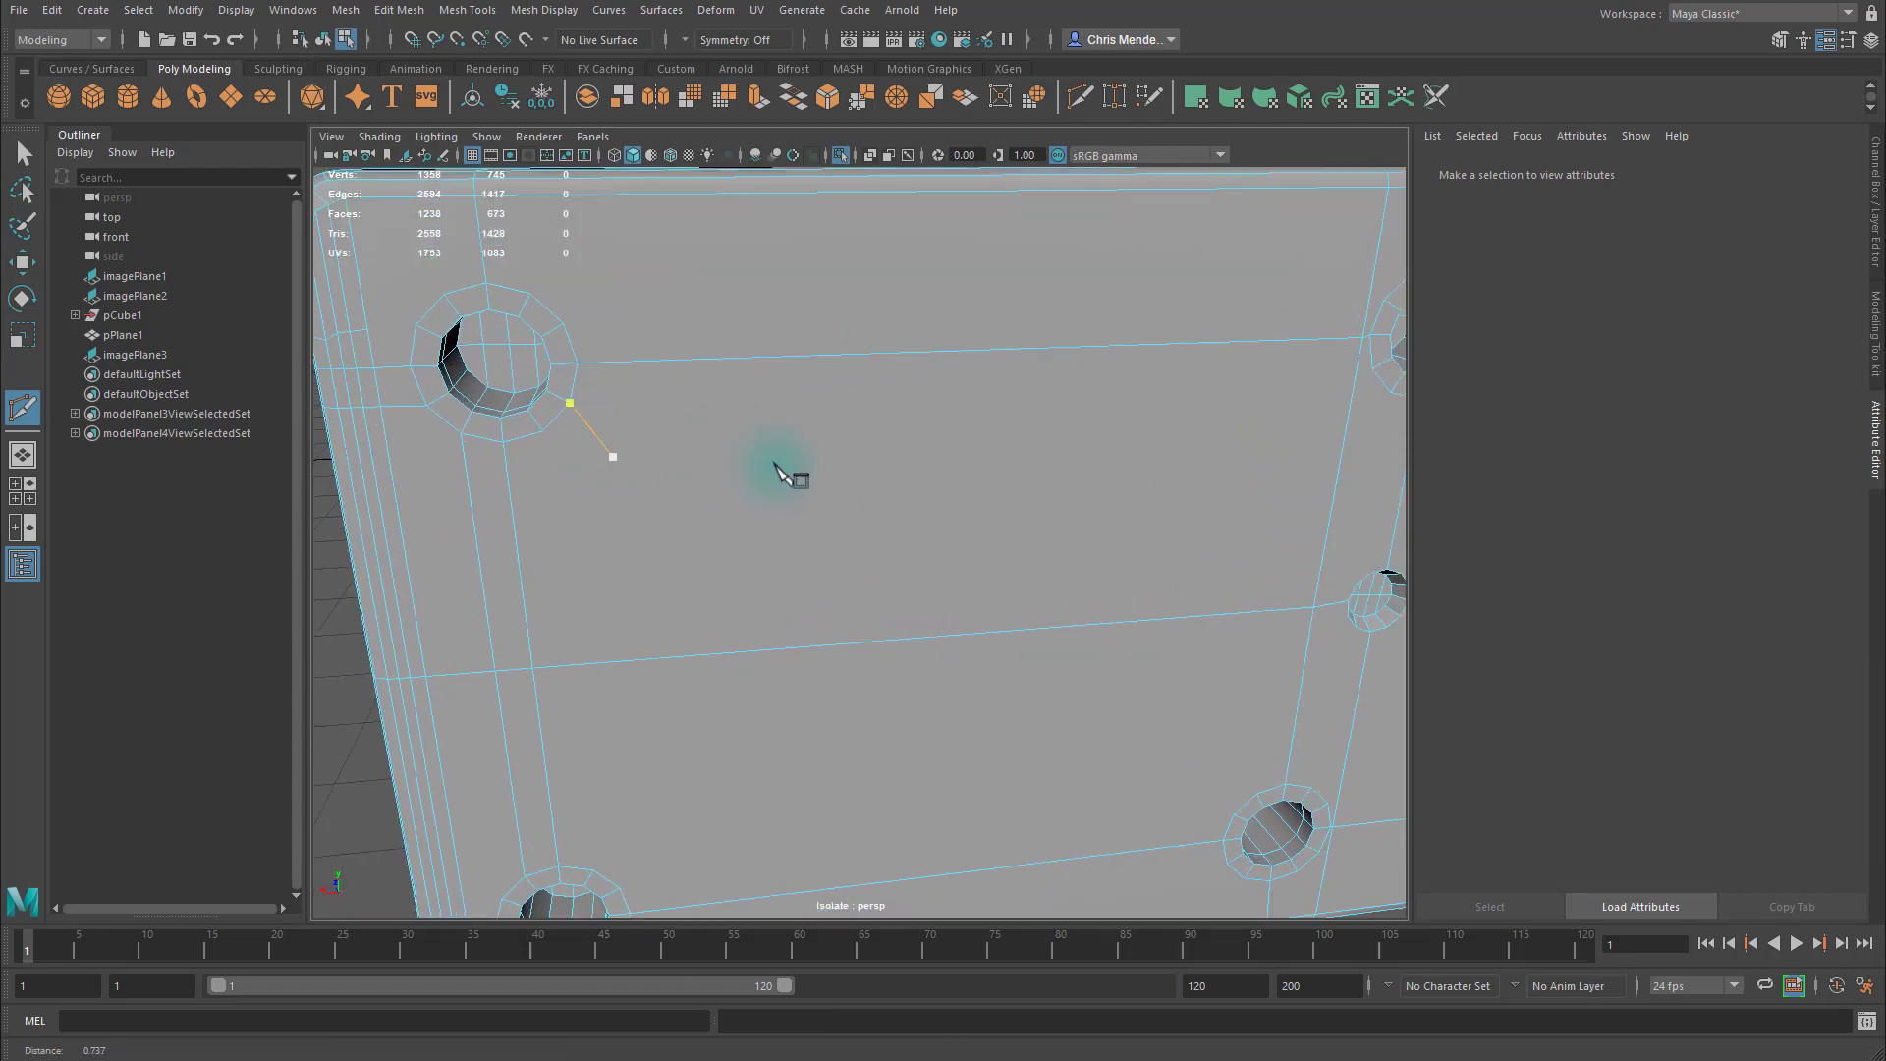
{"action": "middle_click_drag", "start_coordinate": [776, 465], "coordinate": [804, 457], "text": "alt"}
{"action": "left_click_drag", "start_coordinate": [802, 456], "coordinate": [863, 458], "text": "alt"}
{"action": "right_click_drag", "start_coordinate": [863, 459], "coordinate": [853, 326], "text": "alt"}
{"action": "middle_click_drag", "start_coordinate": [868, 249], "coordinate": [914, 393], "text": "alt"}
{"action": "left_click", "coordinate": [794, 393]}
{"action": "right_click", "coordinate": [922, 362]}
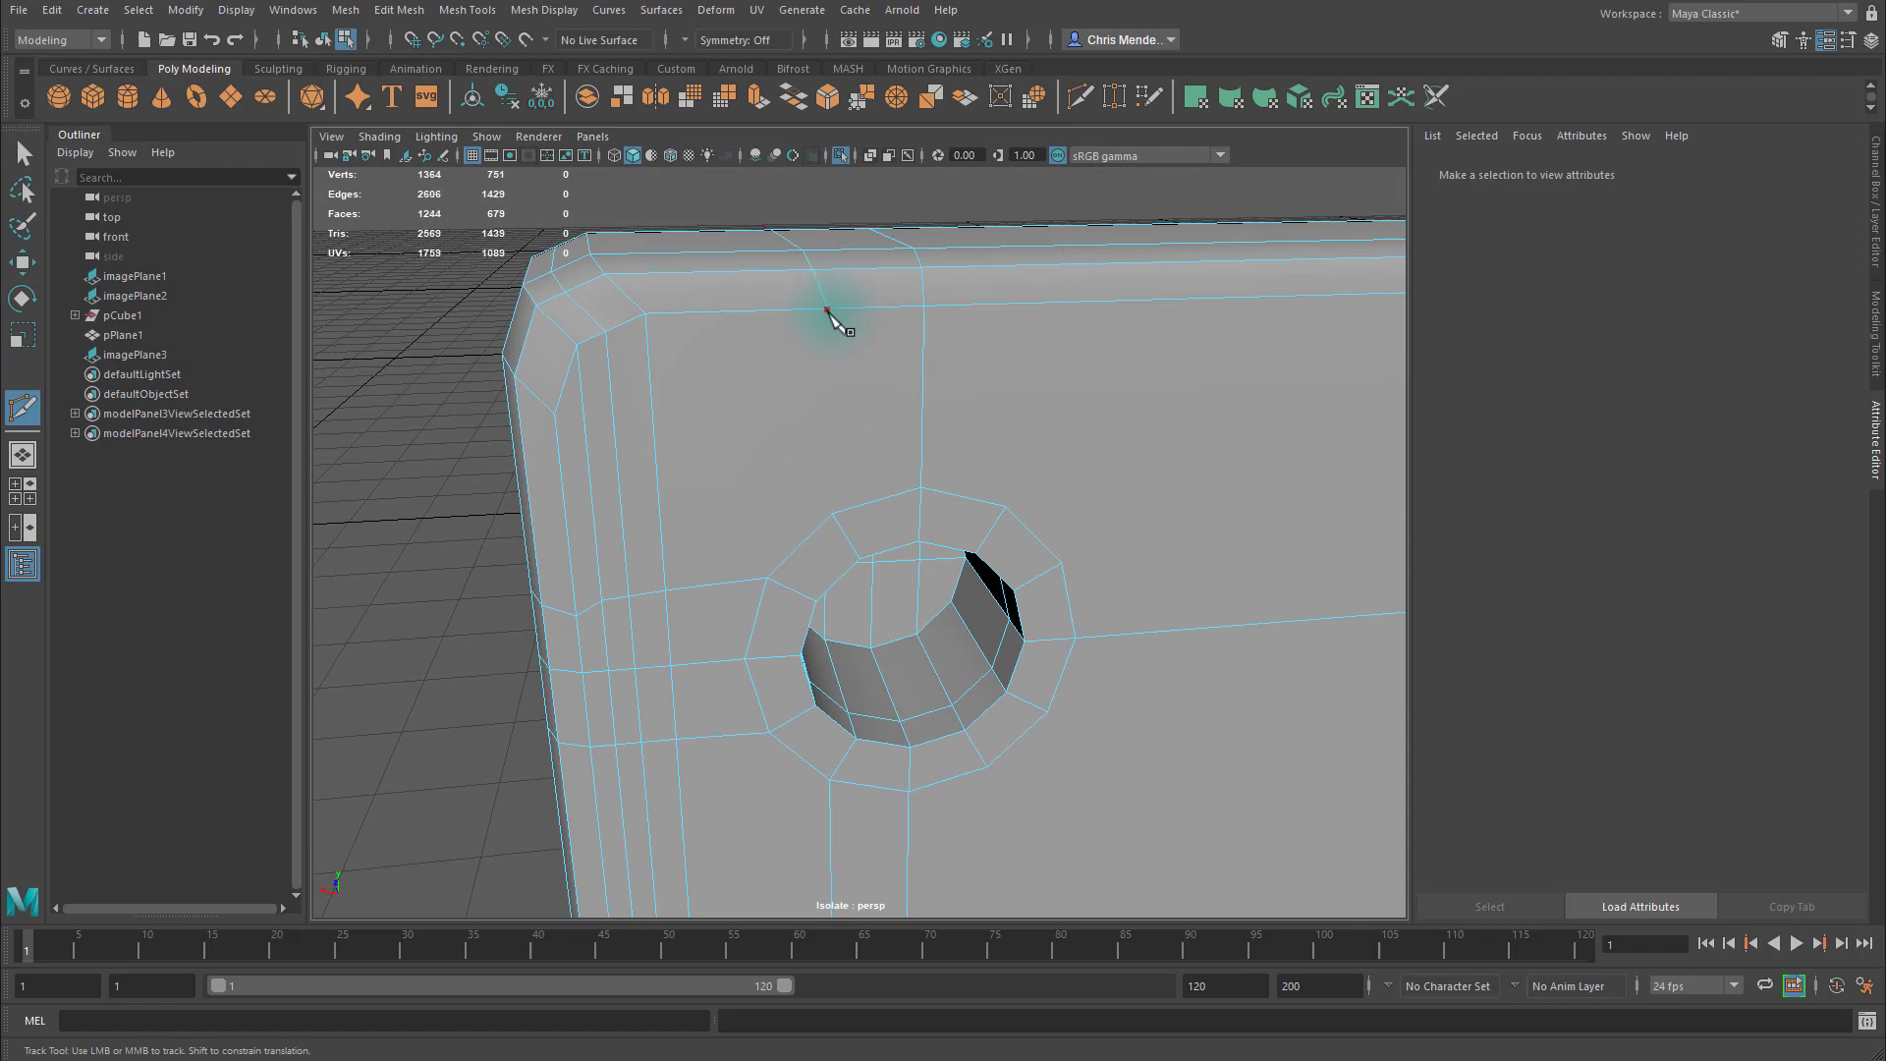
{"action": "left_click", "coordinate": [828, 313]}
{"action": "left_click", "coordinate": [832, 513]}
{"action": "right_click", "coordinate": [832, 513]}
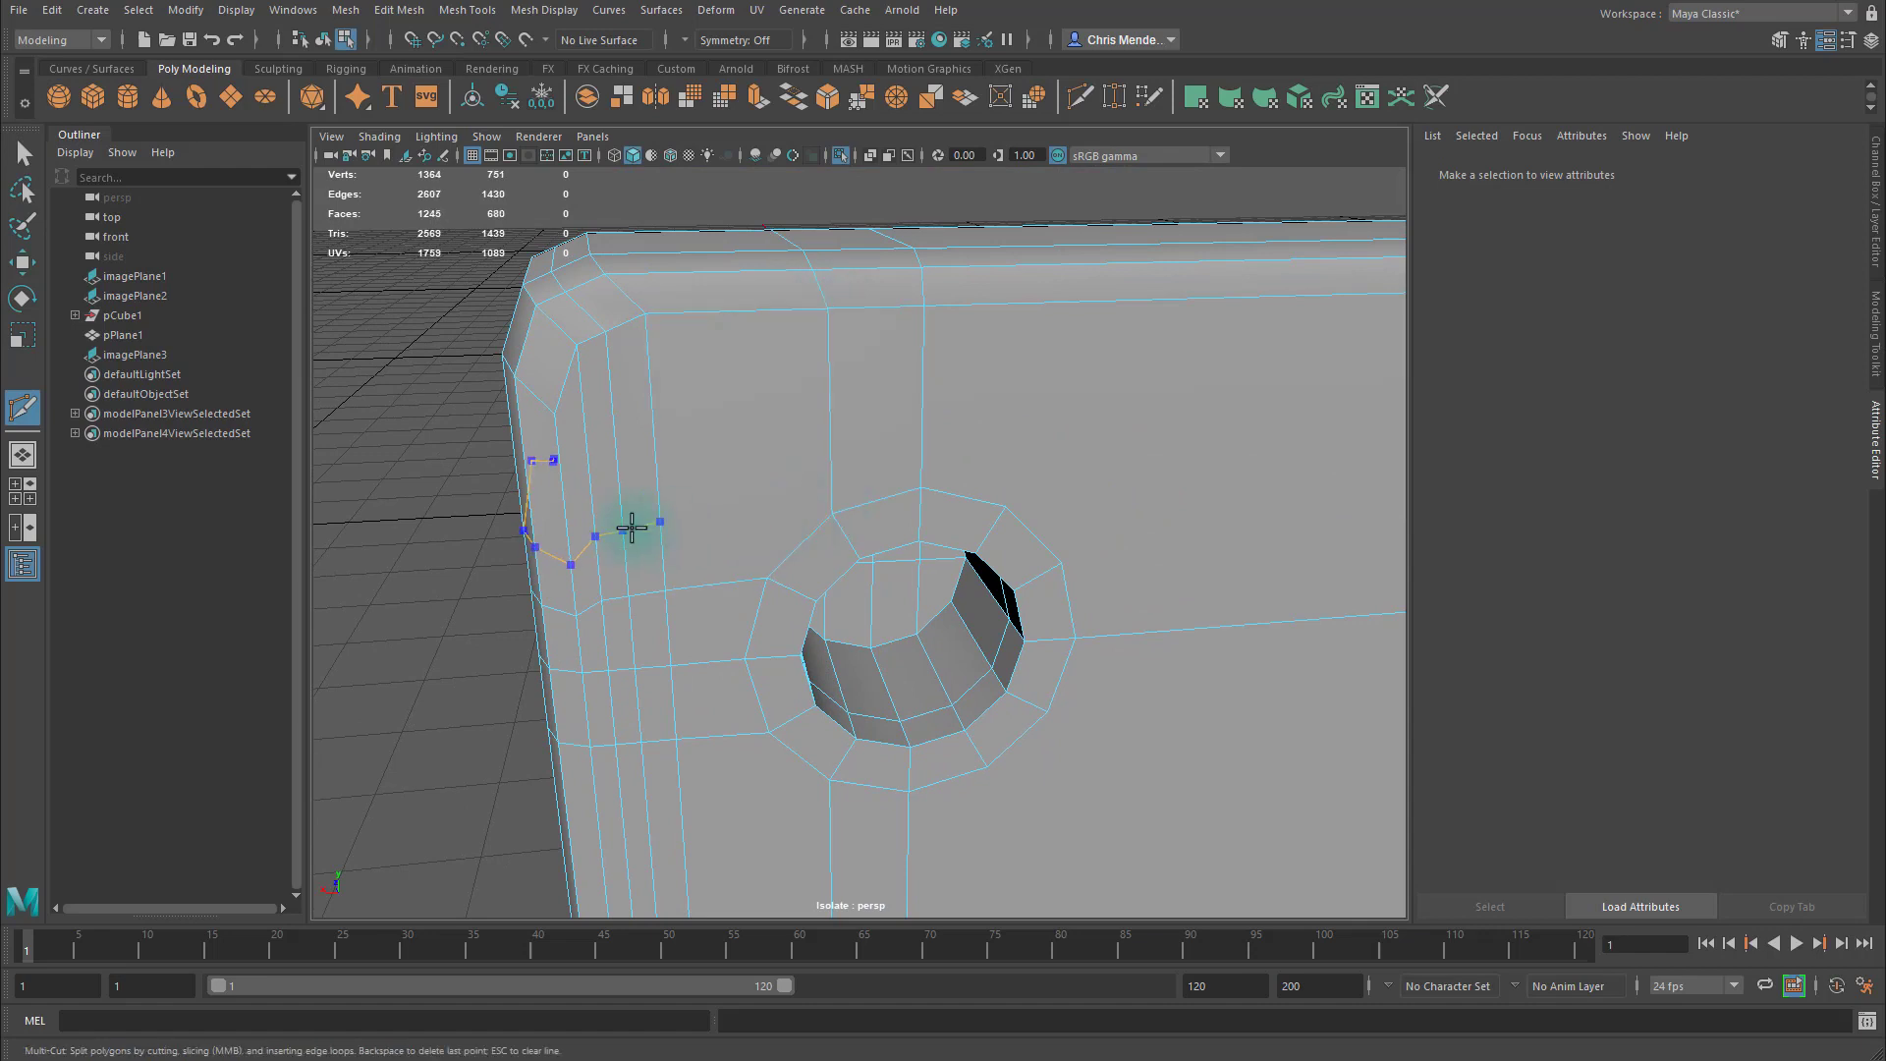
Insert an edge loop across the plate's left side to the upper-left hole's ring, and connect its upper-right ring vertex to the top edge.
{"action": "left_click", "coordinate": [632, 528], "text": "ctrl"}
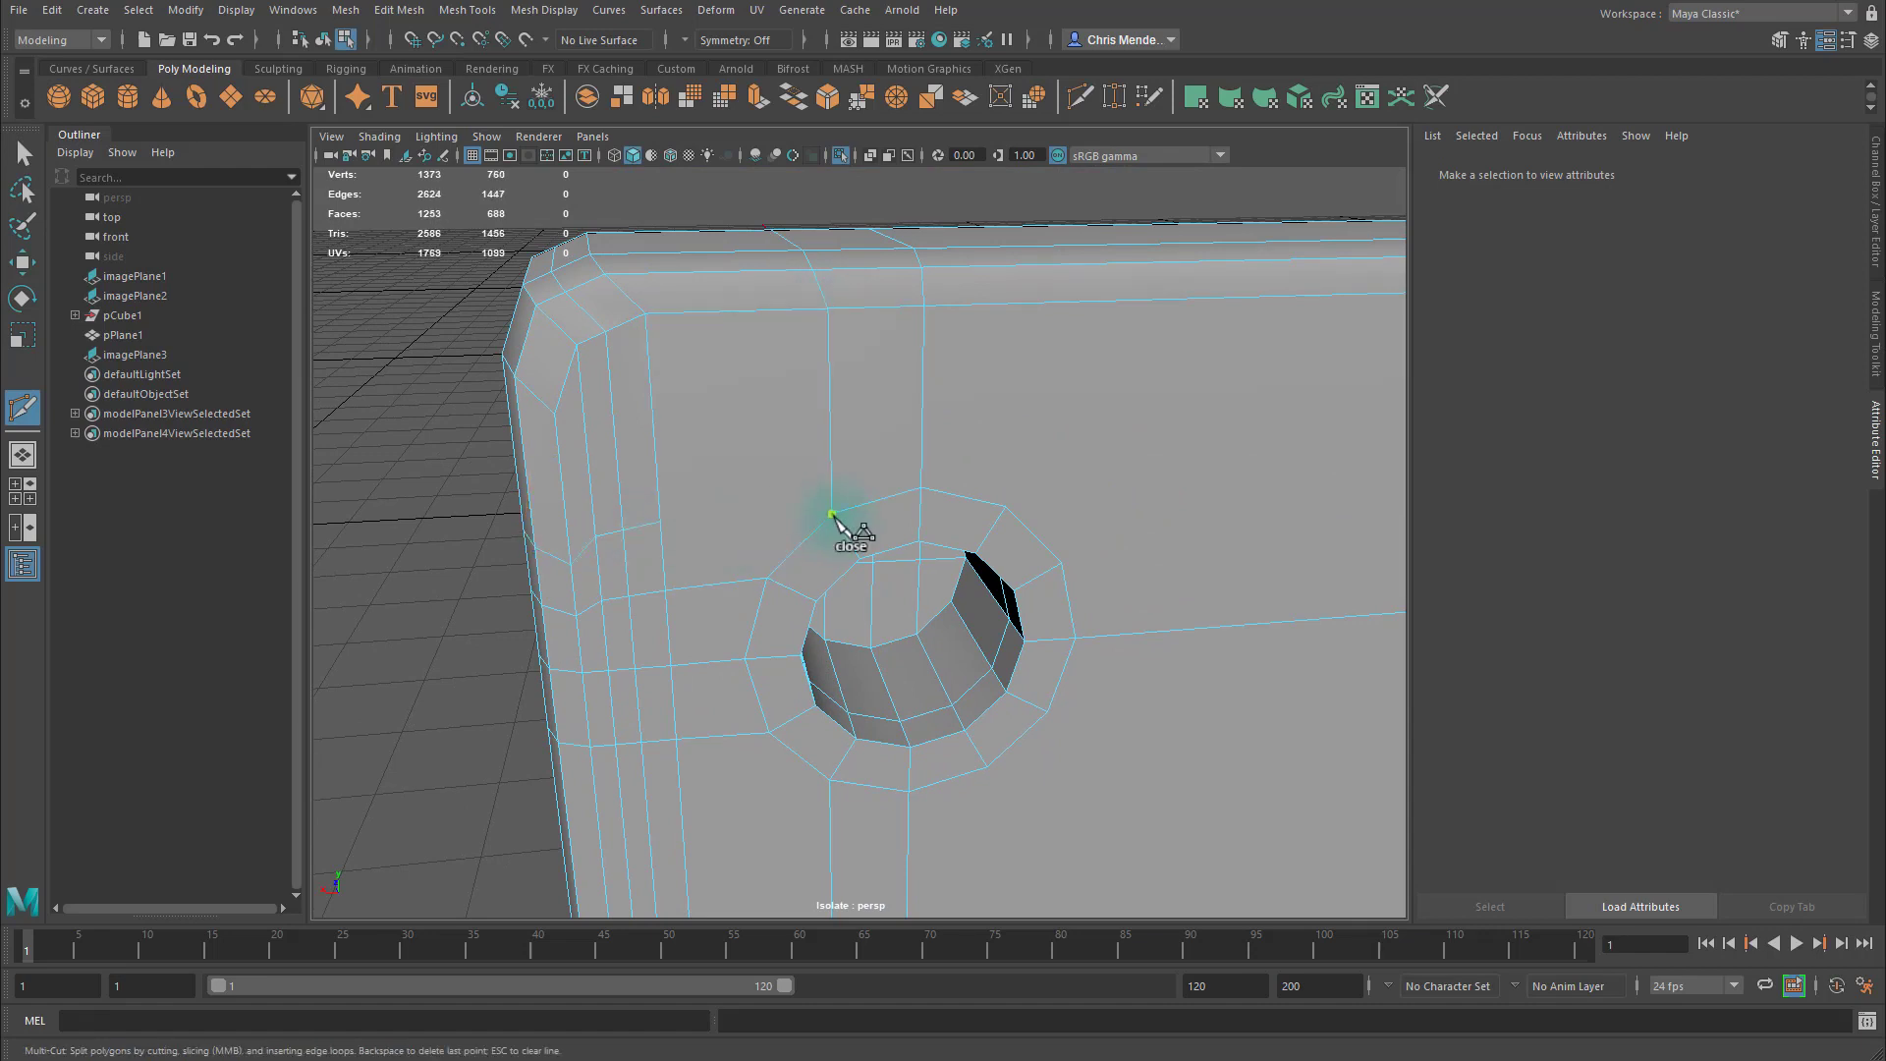
{"action": "left_click", "coordinate": [832, 512]}
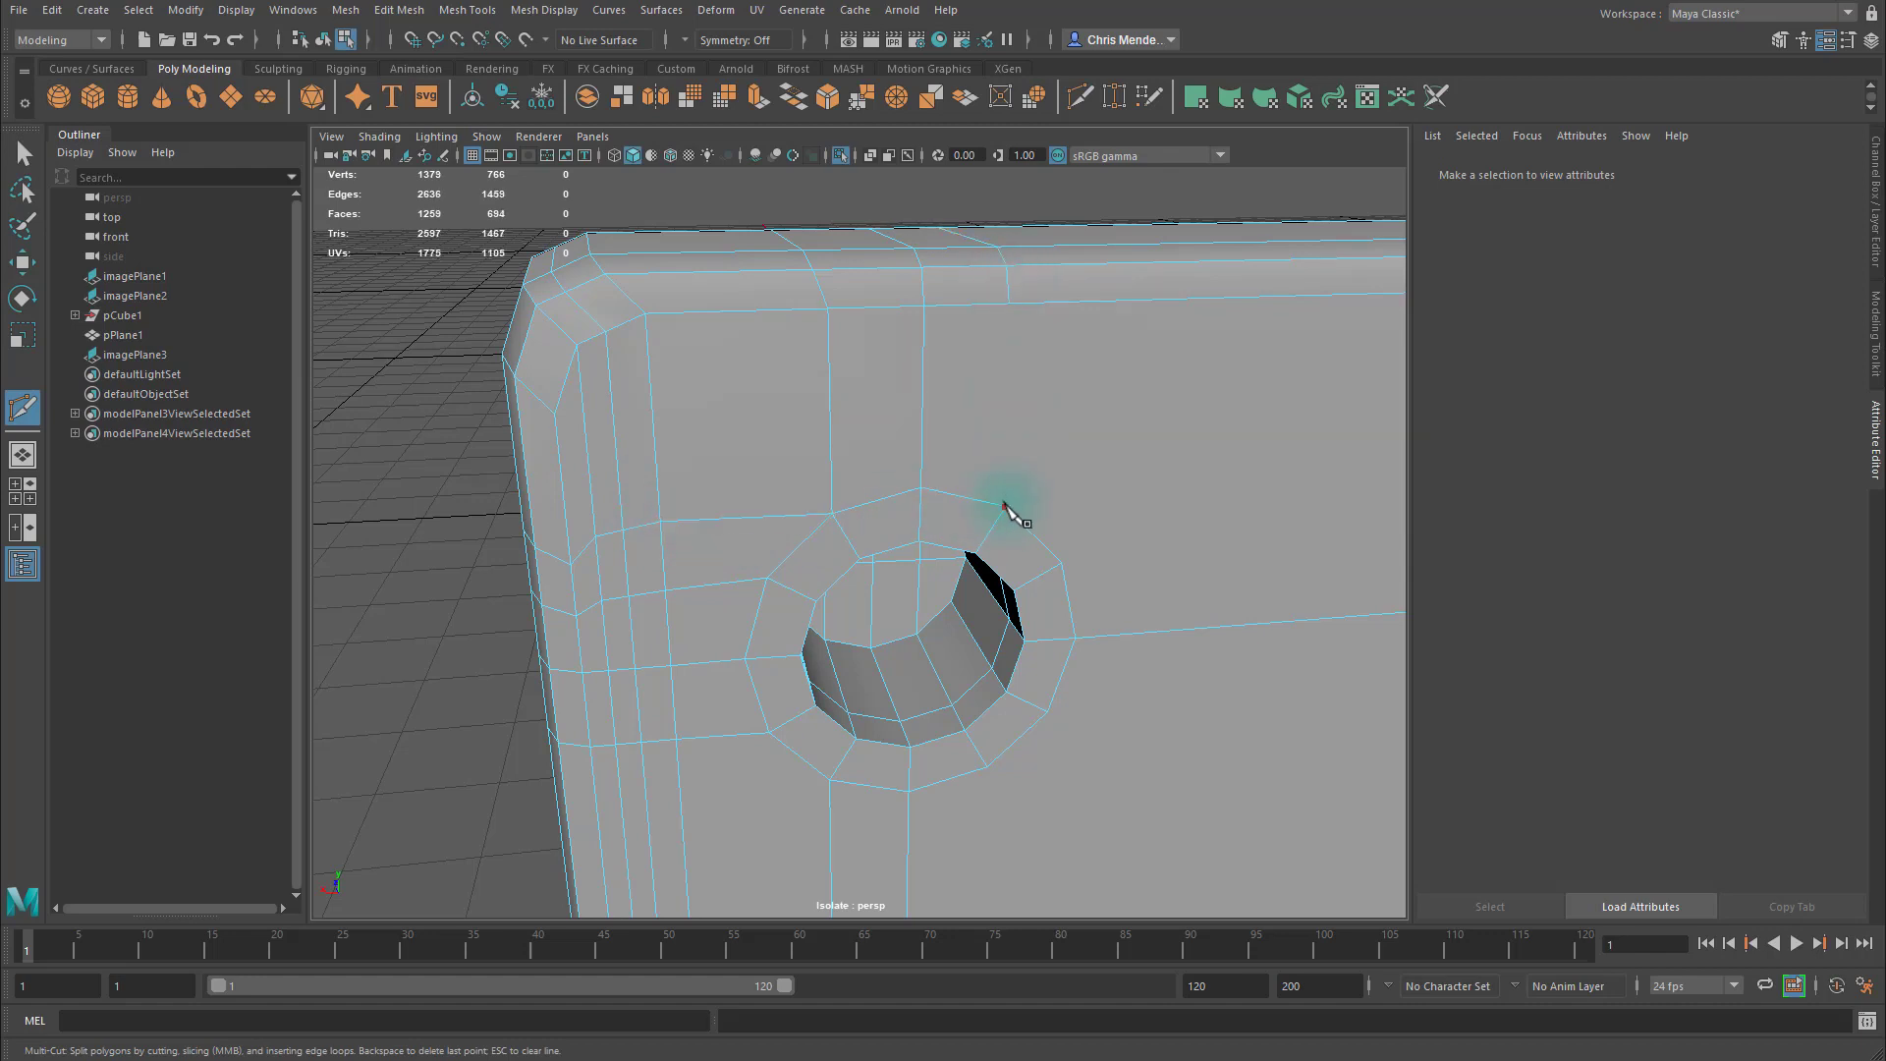
{"action": "left_click", "coordinate": [1006, 507]}
{"action": "left_click", "coordinate": [1010, 303]}
{"action": "right_click", "coordinate": [1012, 302]}
Cut an edge across the front face between the facing ring vertices of the upper-left and upper-middle holes.
{"action": "left_click", "coordinate": [1061, 562]}
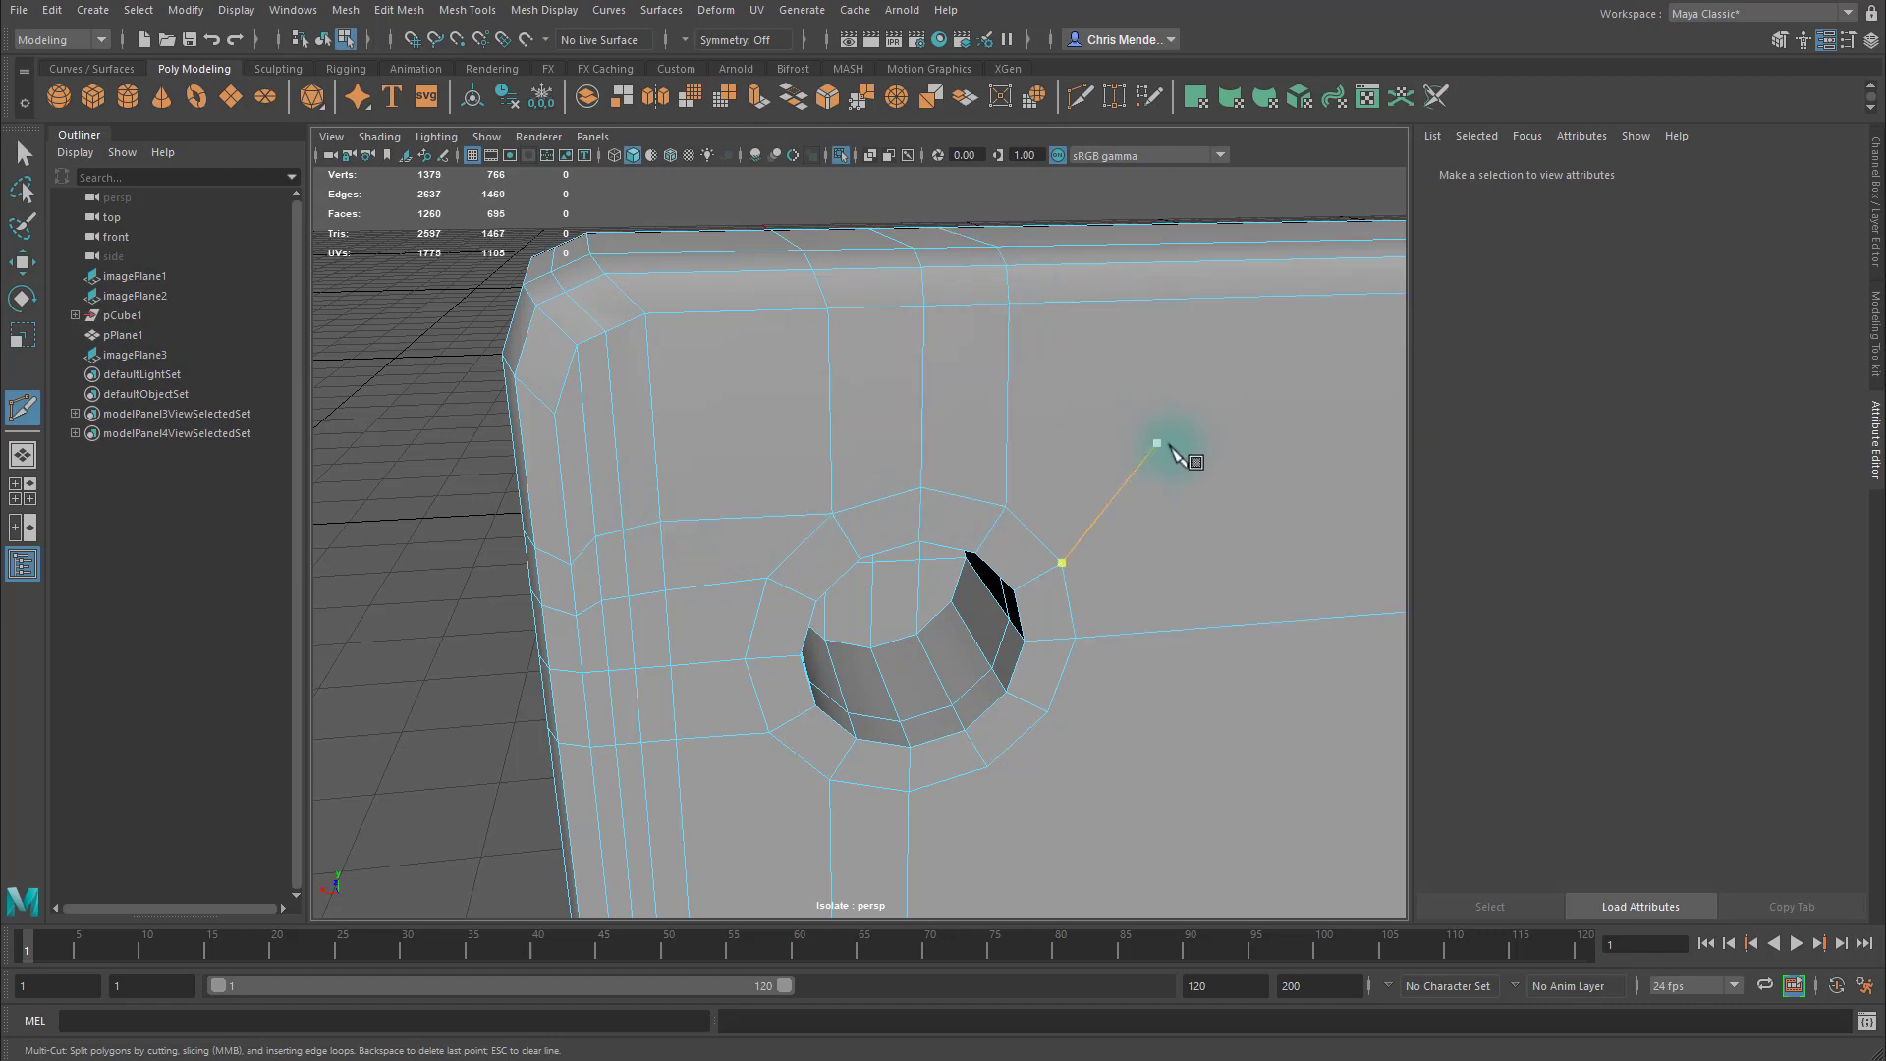
{"action": "scroll", "coordinate": [1159, 442], "scroll_direction": "down", "scroll_amount": 8}
{"action": "middle_click_drag", "start_coordinate": [1101, 490], "coordinate": [859, 452], "text": "alt"}
{"action": "right_click_drag", "start_coordinate": [859, 452], "coordinate": [1002, 477], "text": "alt"}
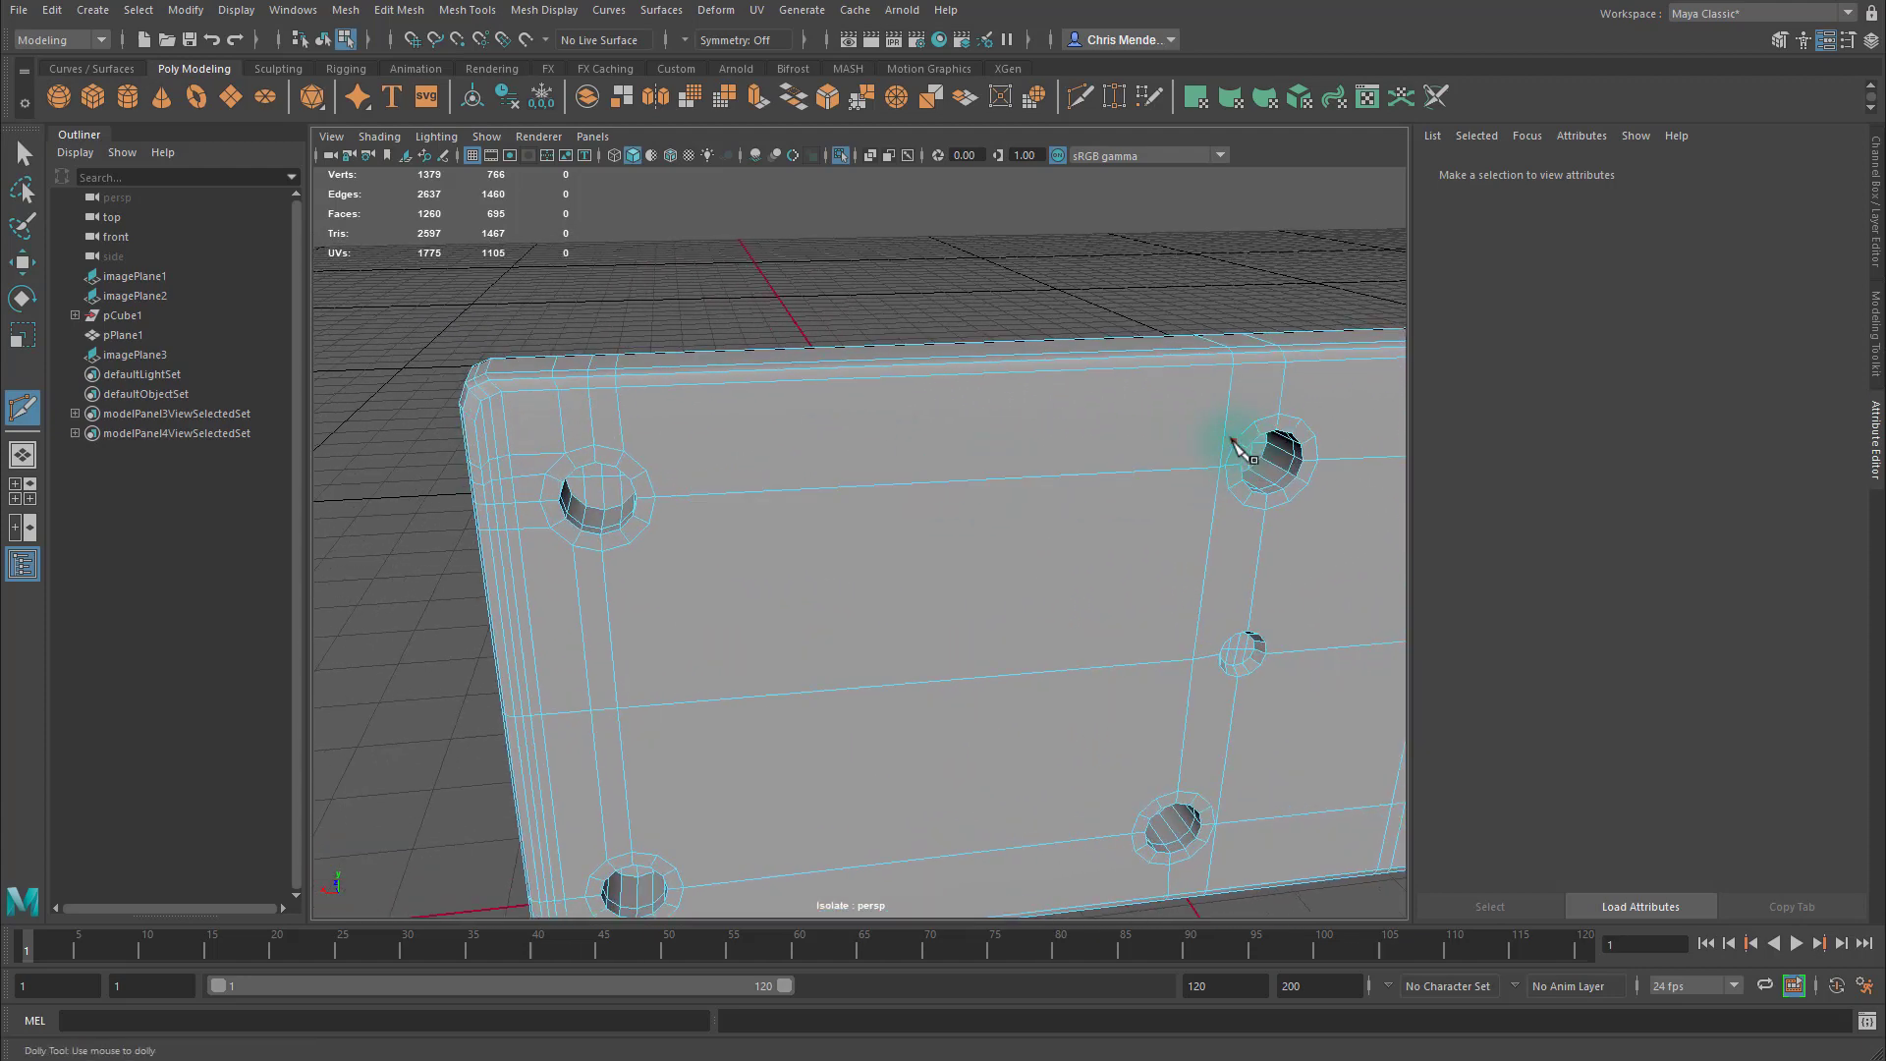
{"action": "left_click", "coordinate": [1233, 440]}
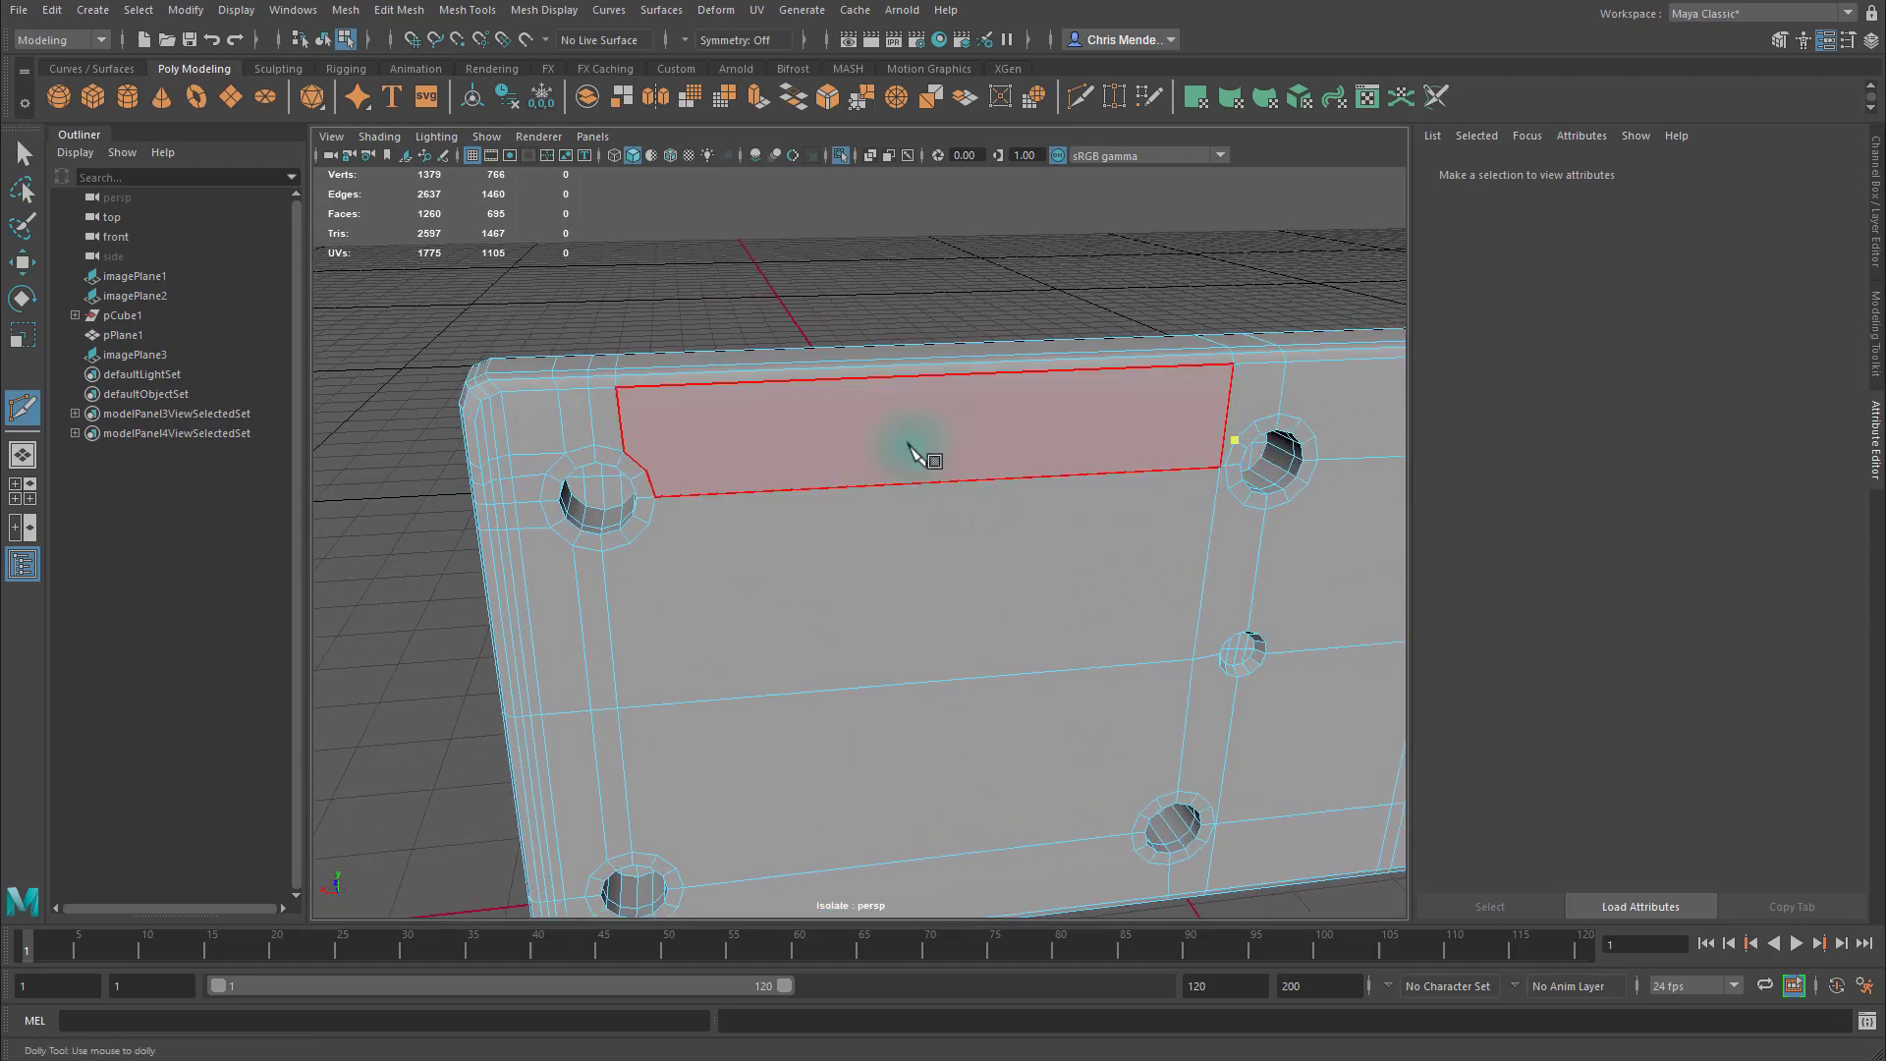
{"action": "left_click", "coordinate": [648, 469]}
{"action": "key", "text": "Return"}
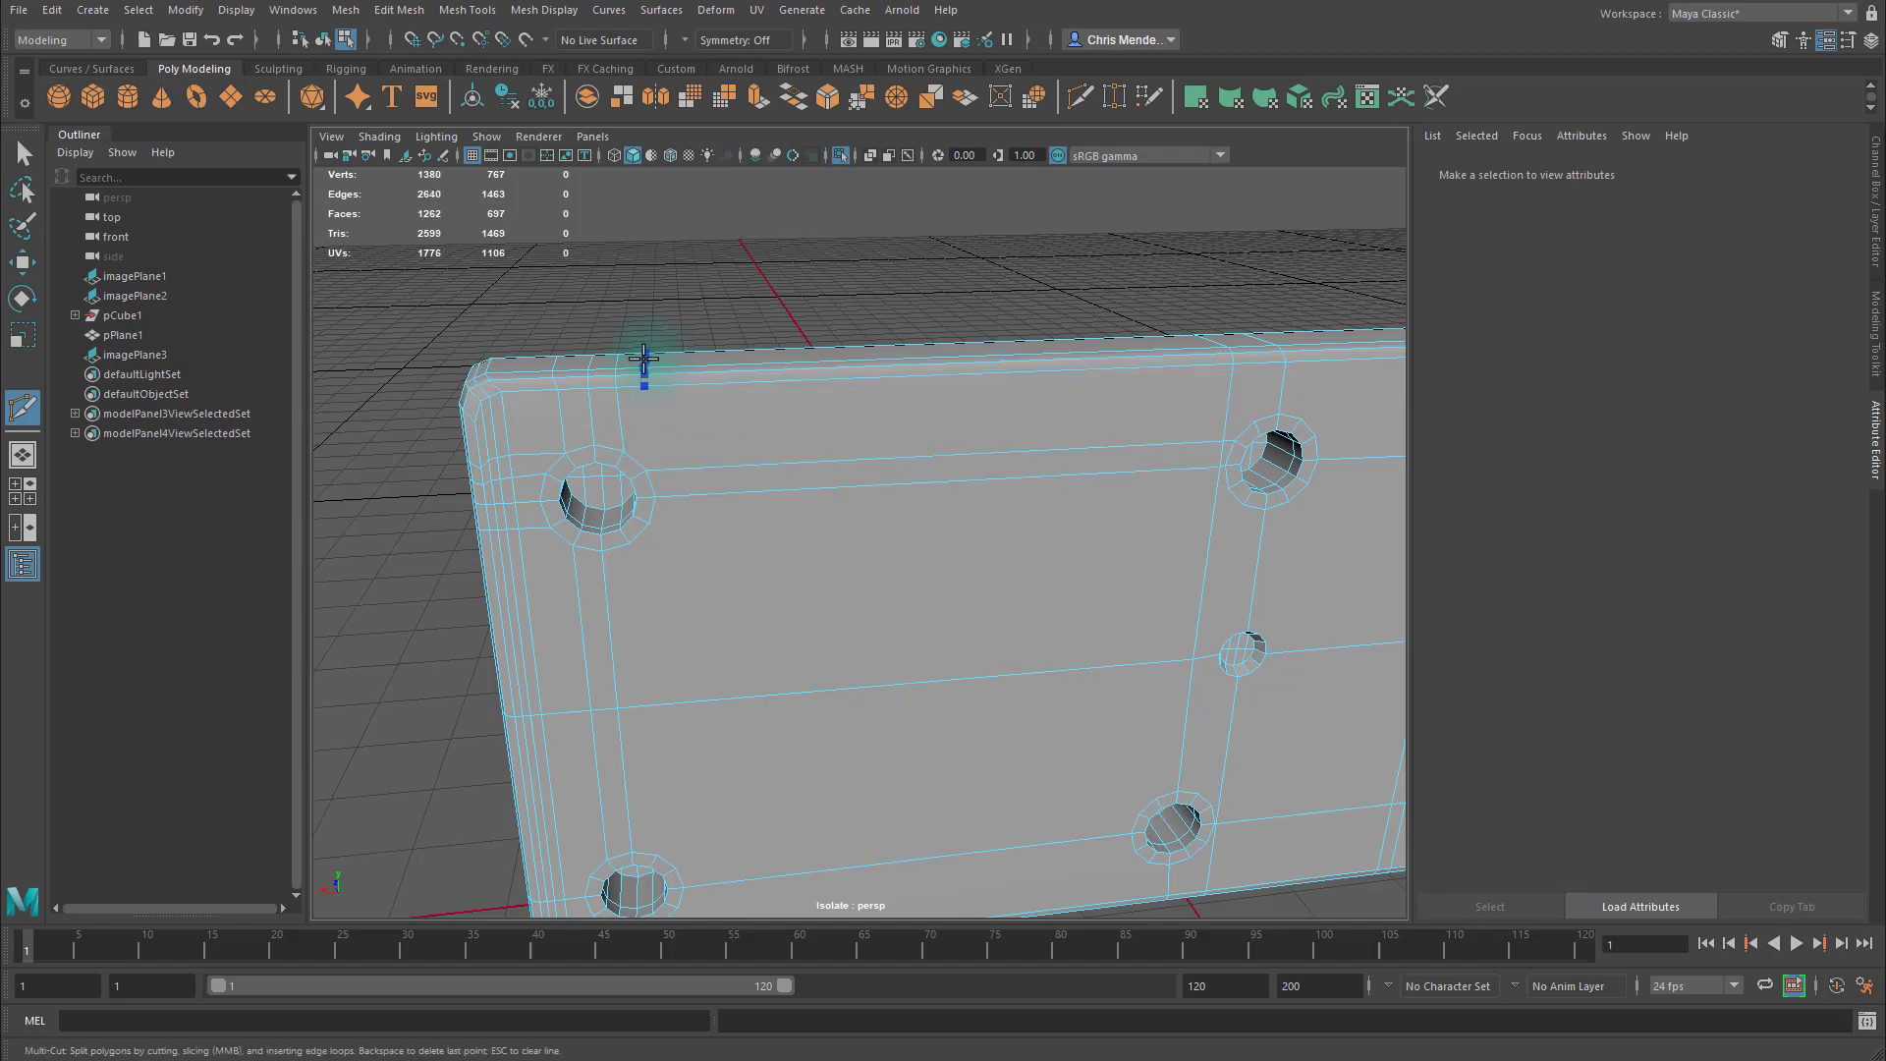
Cut edges from the top bevel down to the upper-left ring vertices of the upper-middle hole.
{"action": "scroll", "coordinate": [962, 594], "scroll_direction": "up", "scroll_amount": 5}
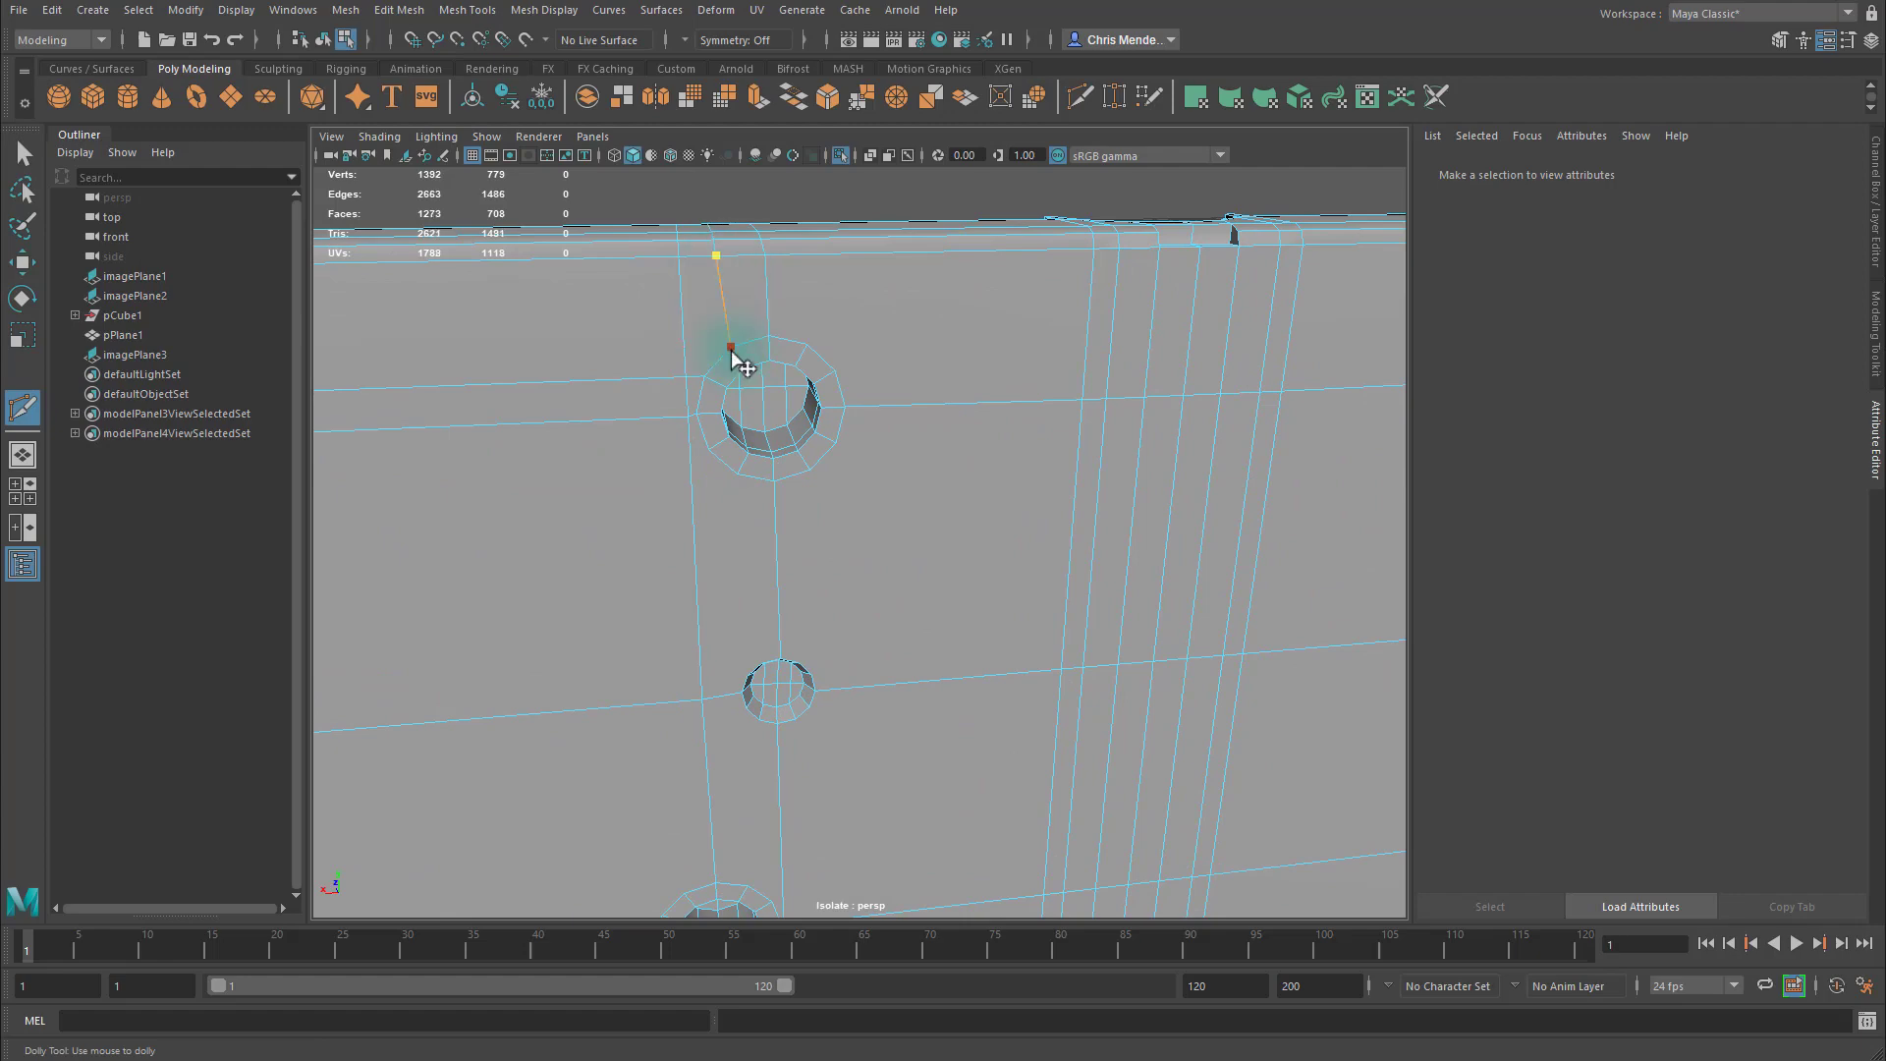
{"action": "left_click", "coordinate": [730, 348]}
{"action": "right_click", "coordinate": [731, 348]}
{"action": "middle_click_drag", "start_coordinate": [822, 393], "coordinate": [984, 411], "text": "alt"}
{"action": "scroll", "coordinate": [1078, 383], "scroll_direction": "down", "scroll_amount": 5}
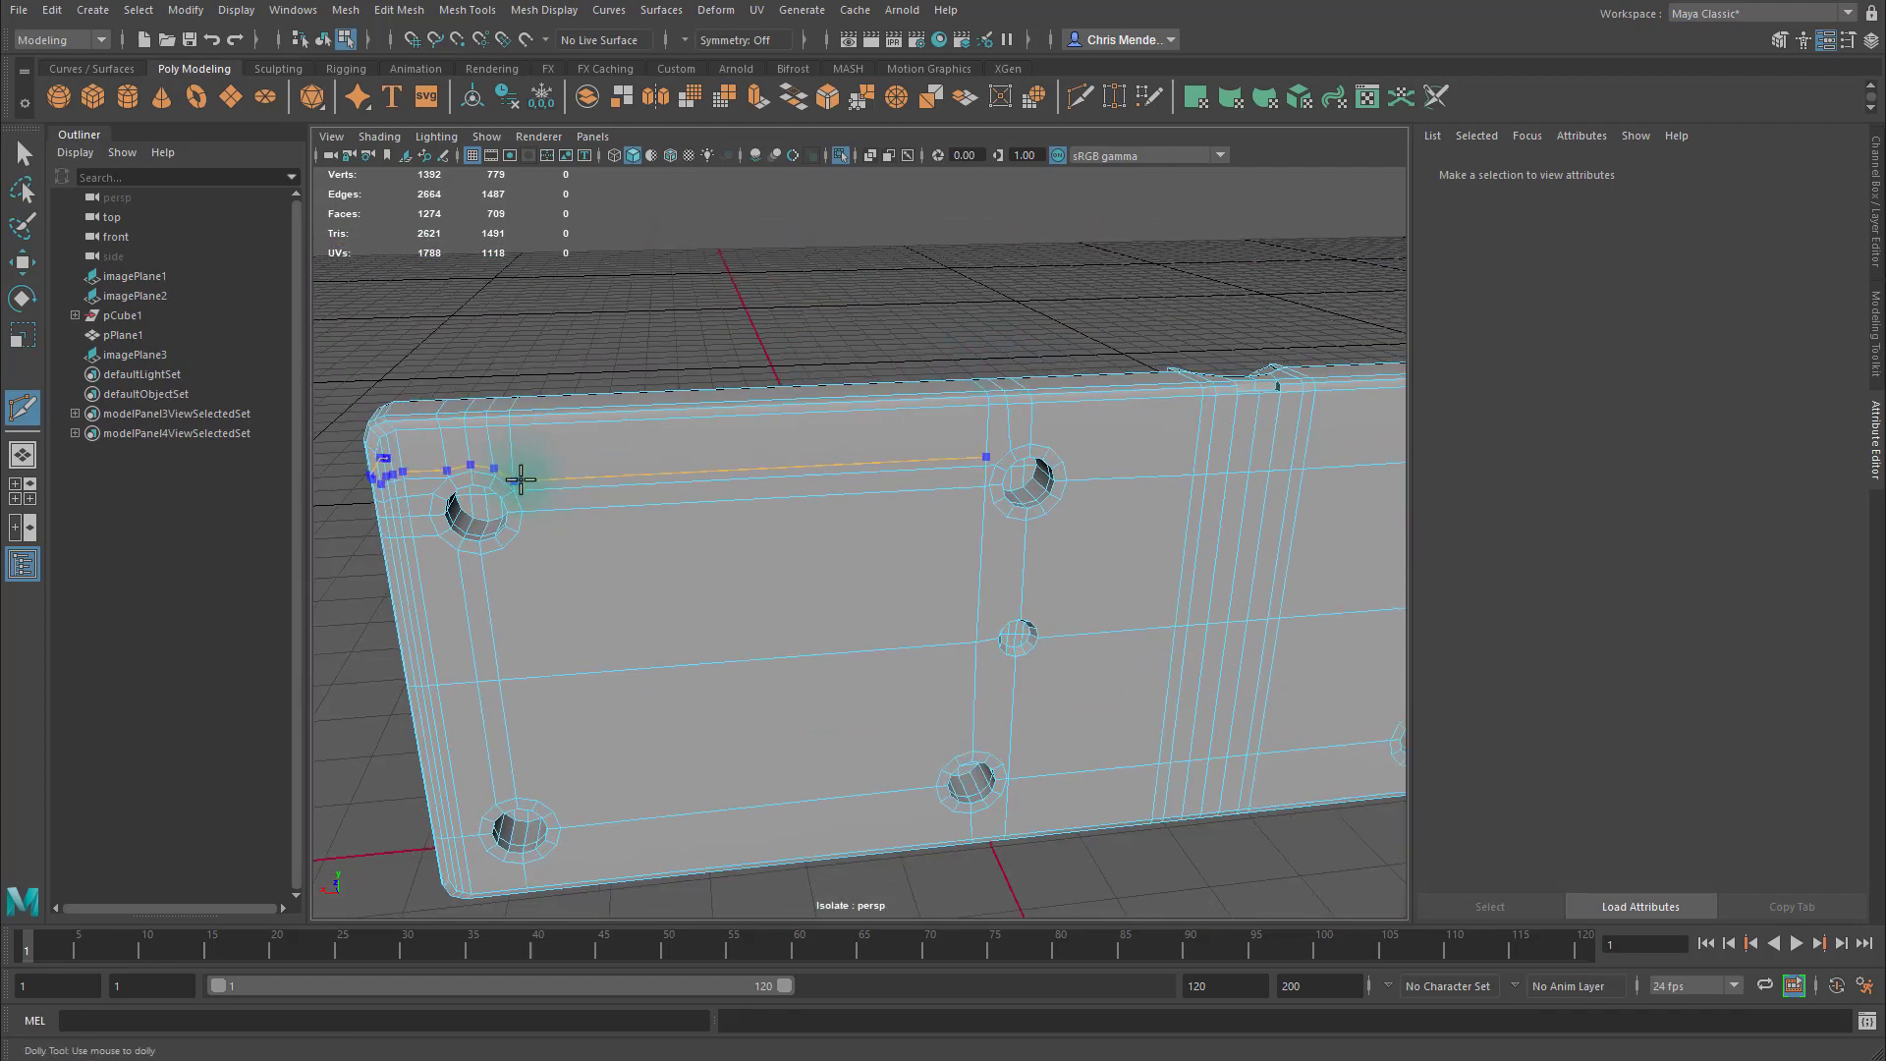
{"action": "left_click_drag", "start_coordinate": [762, 514], "coordinate": [717, 505], "text": "alt"}
{"action": "right_click_drag", "start_coordinate": [717, 505], "coordinate": [884, 501], "text": "alt"}
{"action": "left_click", "coordinate": [959, 336]}
{"action": "right_click", "coordinate": [960, 336]}
Connect the two upper-right ring vertices of the upper-middle hole to the plate's top edge.
{"action": "left_click", "coordinate": [1040, 405]}
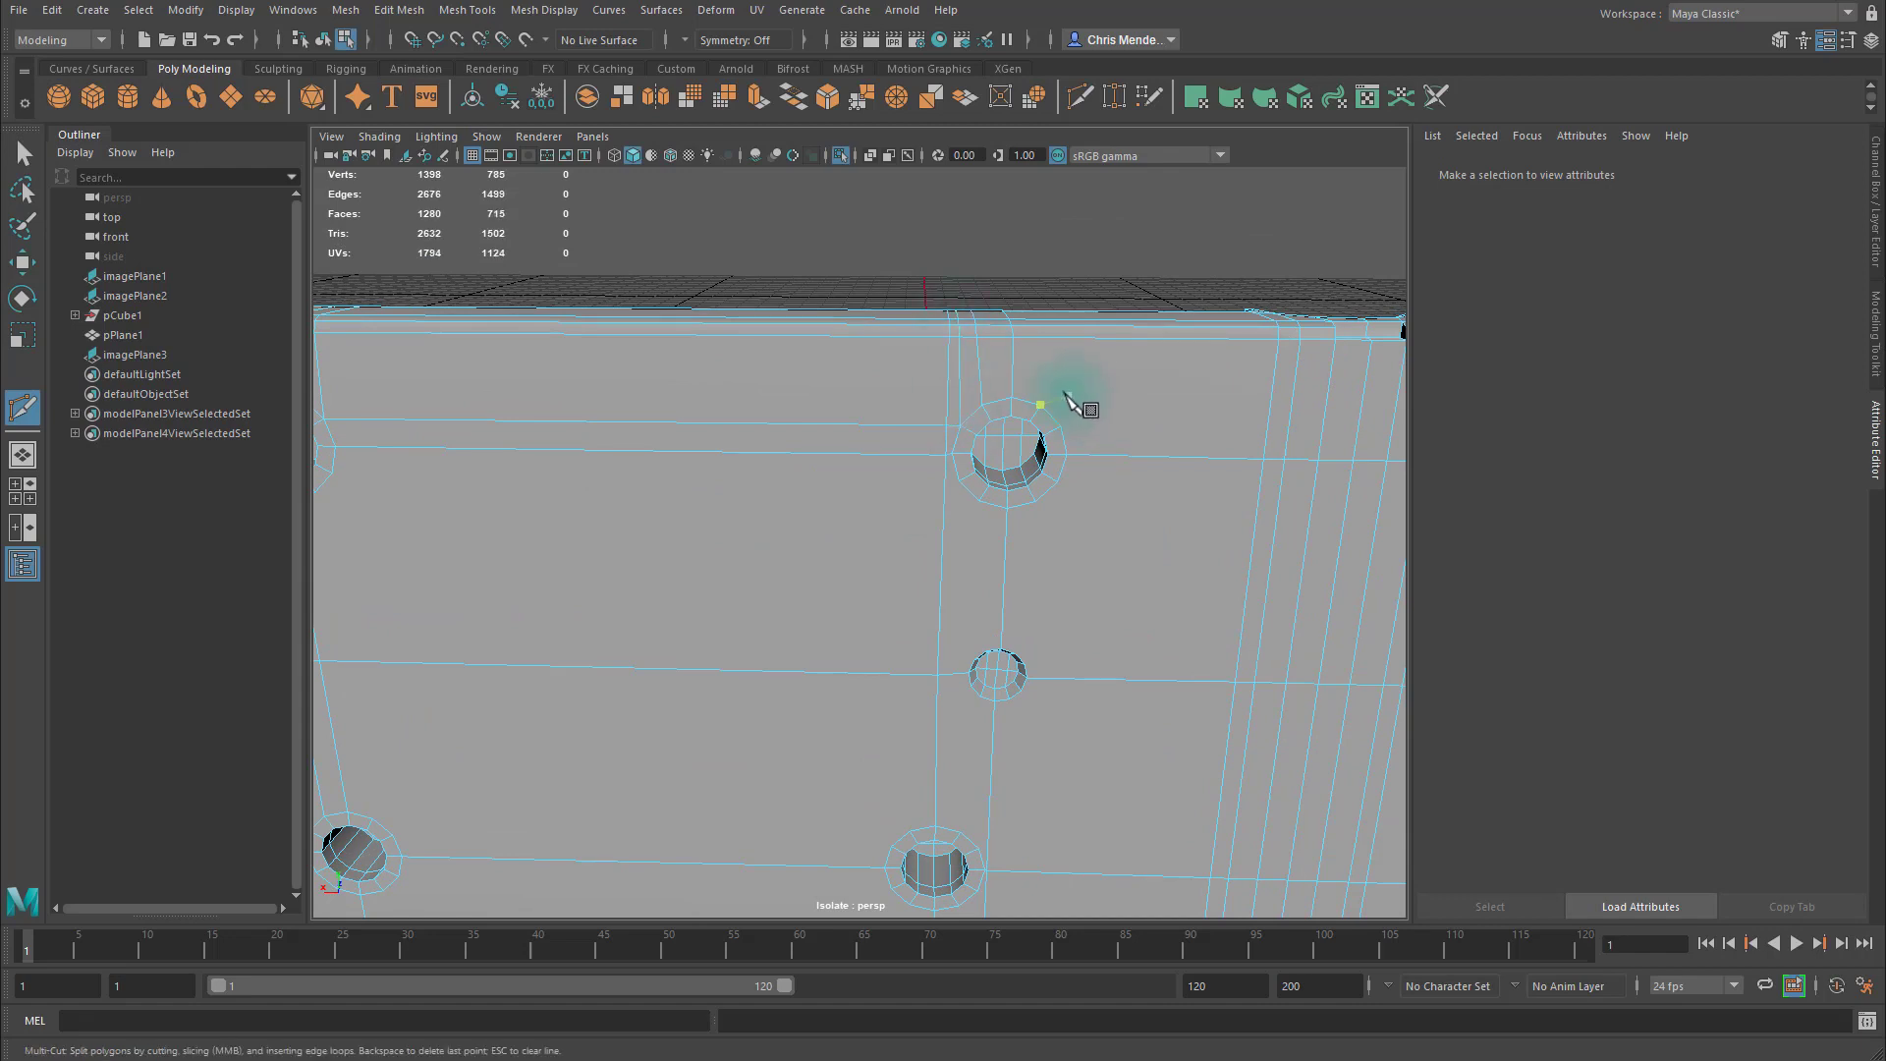
{"action": "left_click", "coordinate": [1040, 330]}
{"action": "right_click", "coordinate": [1040, 330]}
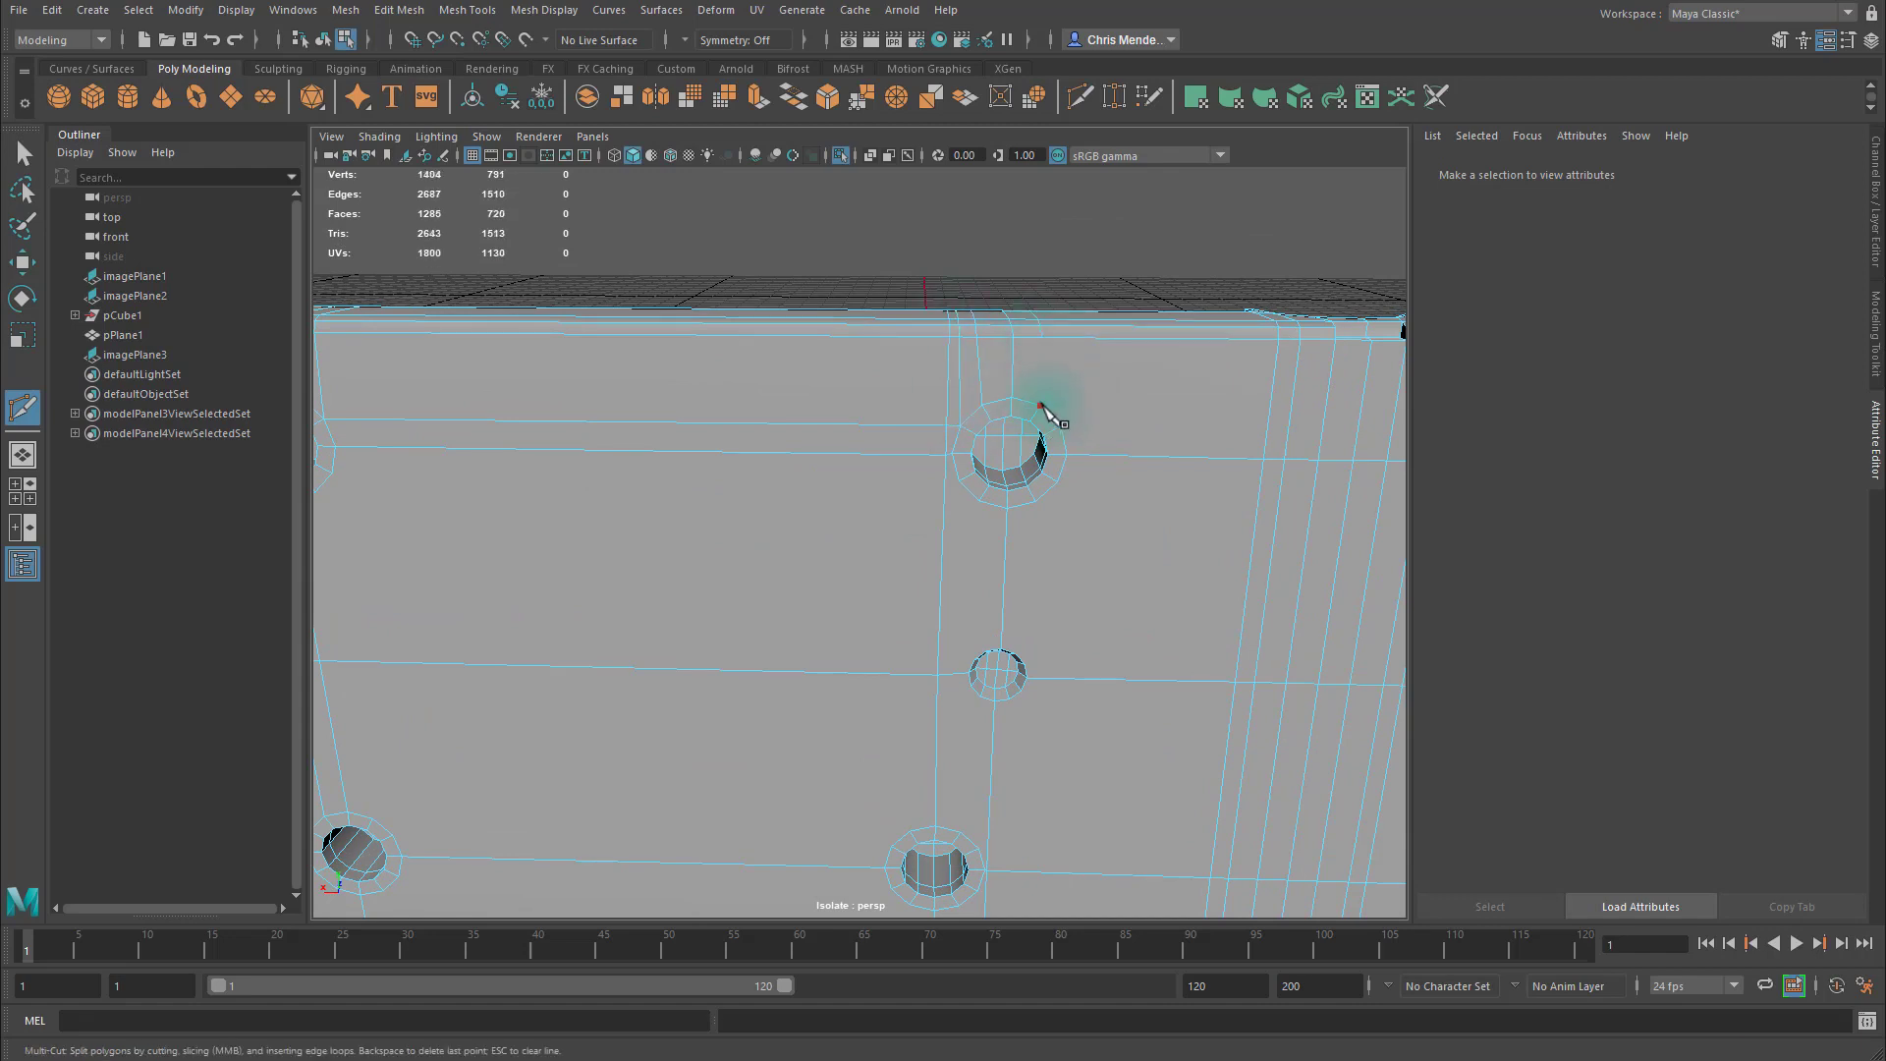
{"action": "left_click", "coordinate": [1043, 339]}
{"action": "right_click", "coordinate": [1044, 339]}
{"action": "middle_click_drag", "start_coordinate": [1043, 339], "coordinate": [875, 392], "text": "alt"}
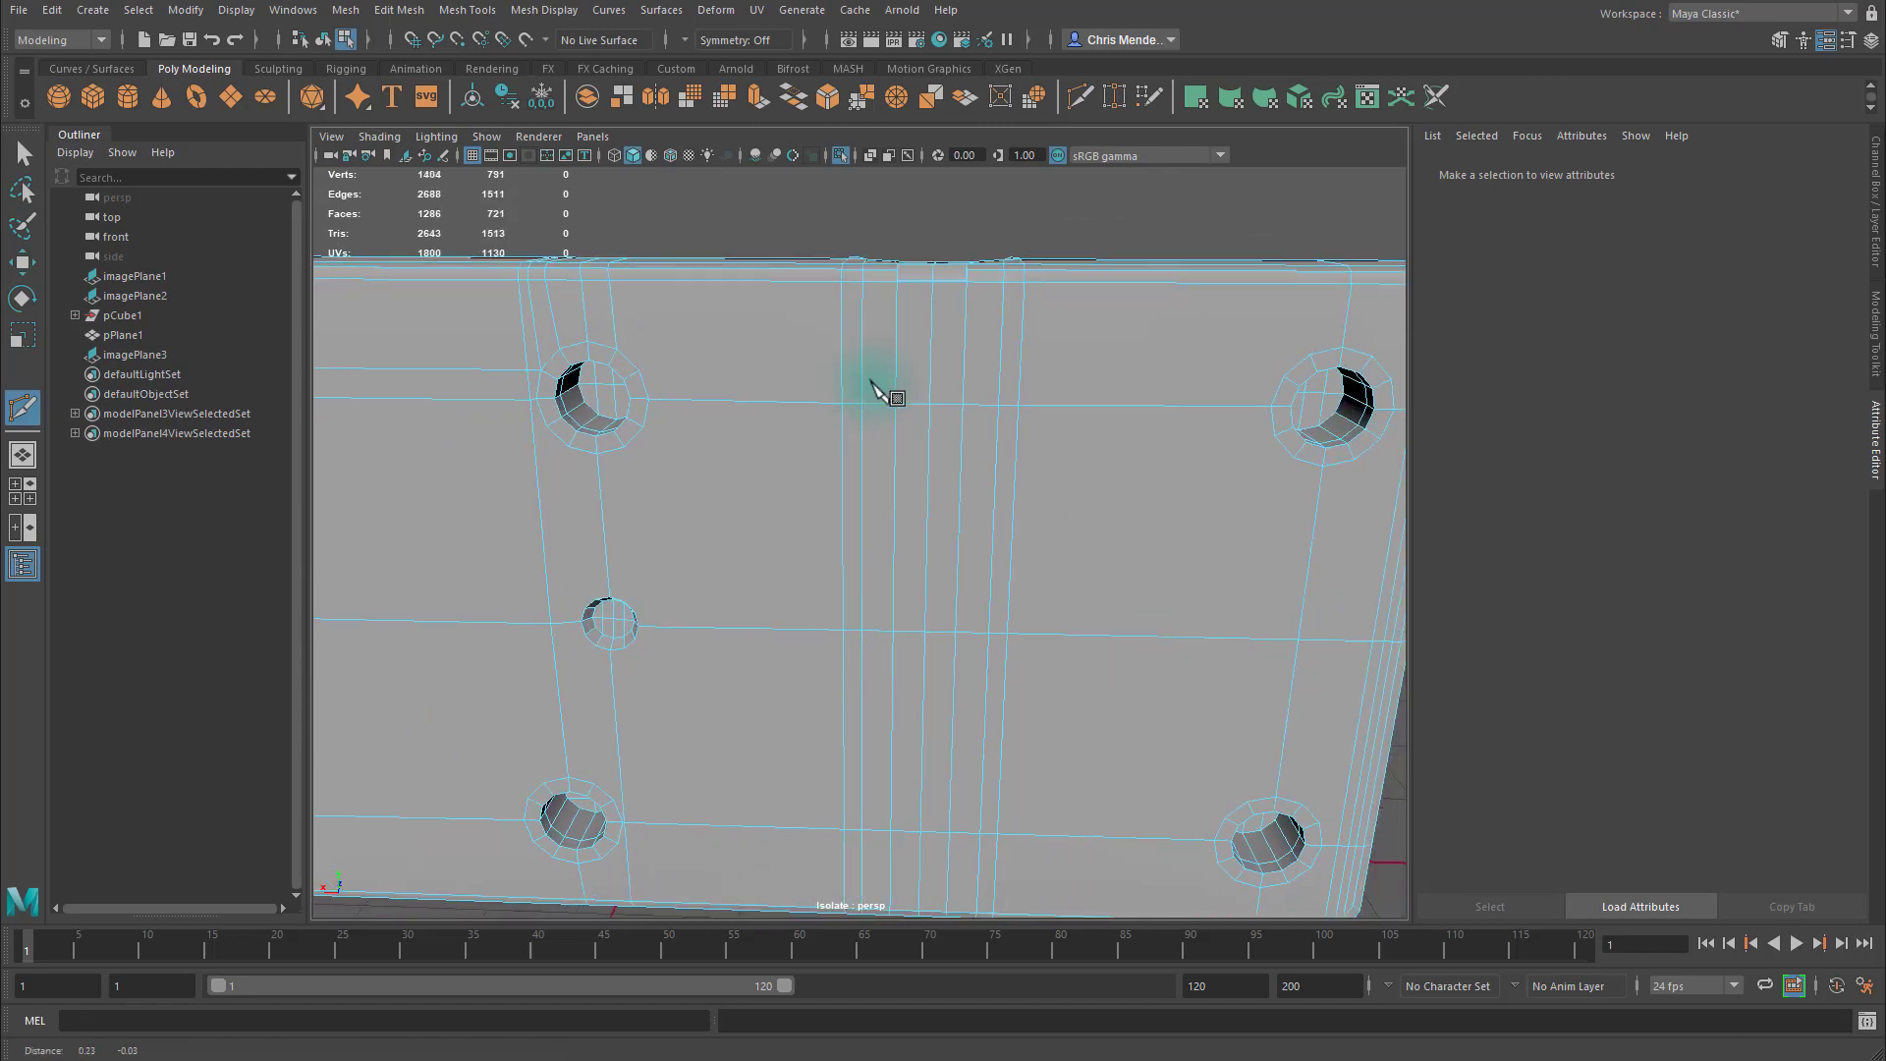
{"action": "left_click", "coordinate": [639, 372]}
{"action": "left_click", "coordinate": [643, 280]}
{"action": "right_click", "coordinate": [643, 280]}
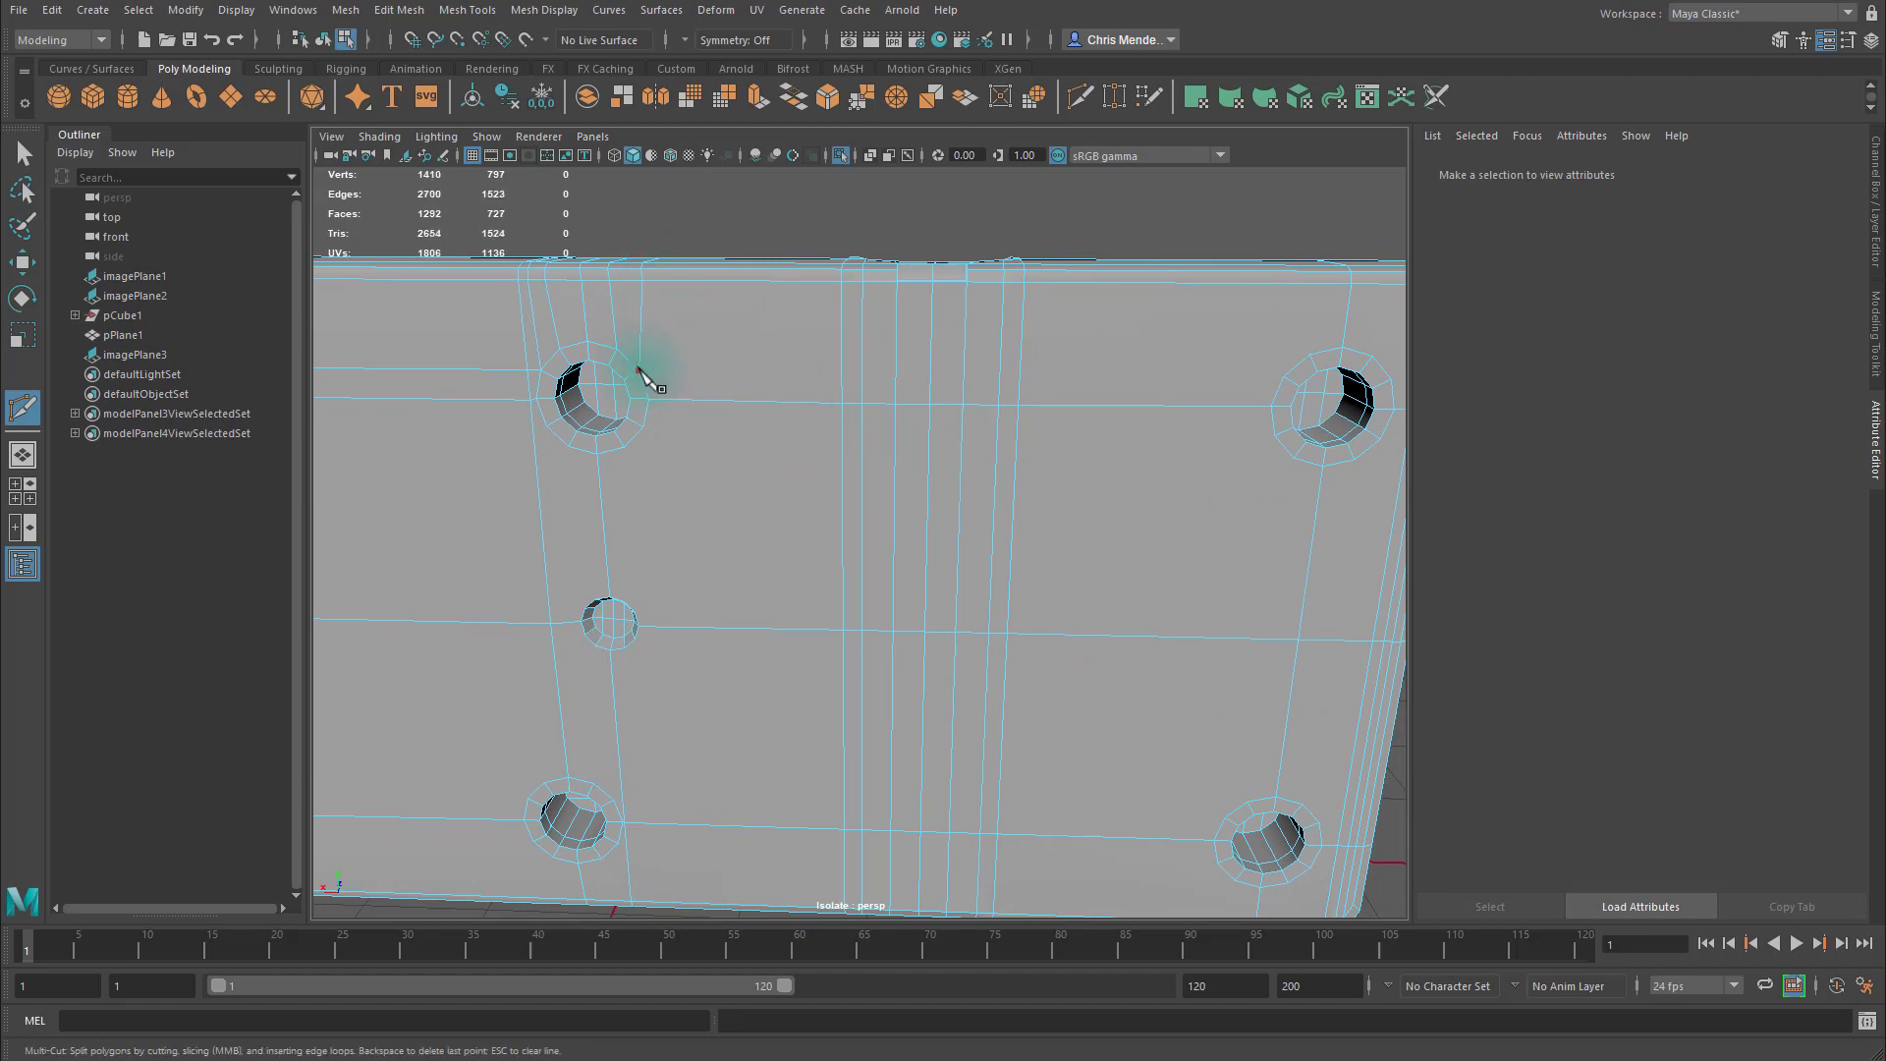
Cut an edge across the groove lines from the upper-middle hole's ring to the upper-right hole's ring.
{"action": "left_click", "coordinate": [640, 371]}
{"action": "left_click", "coordinate": [1284, 377]}
{"action": "right_click", "coordinate": [1284, 376]}
Cut edges from the plate's top edge down to the upper-left ring vertices of the upper-right hole.
{"action": "middle_click_drag", "start_coordinate": [1032, 455], "coordinate": [863, 451], "text": "alt"}
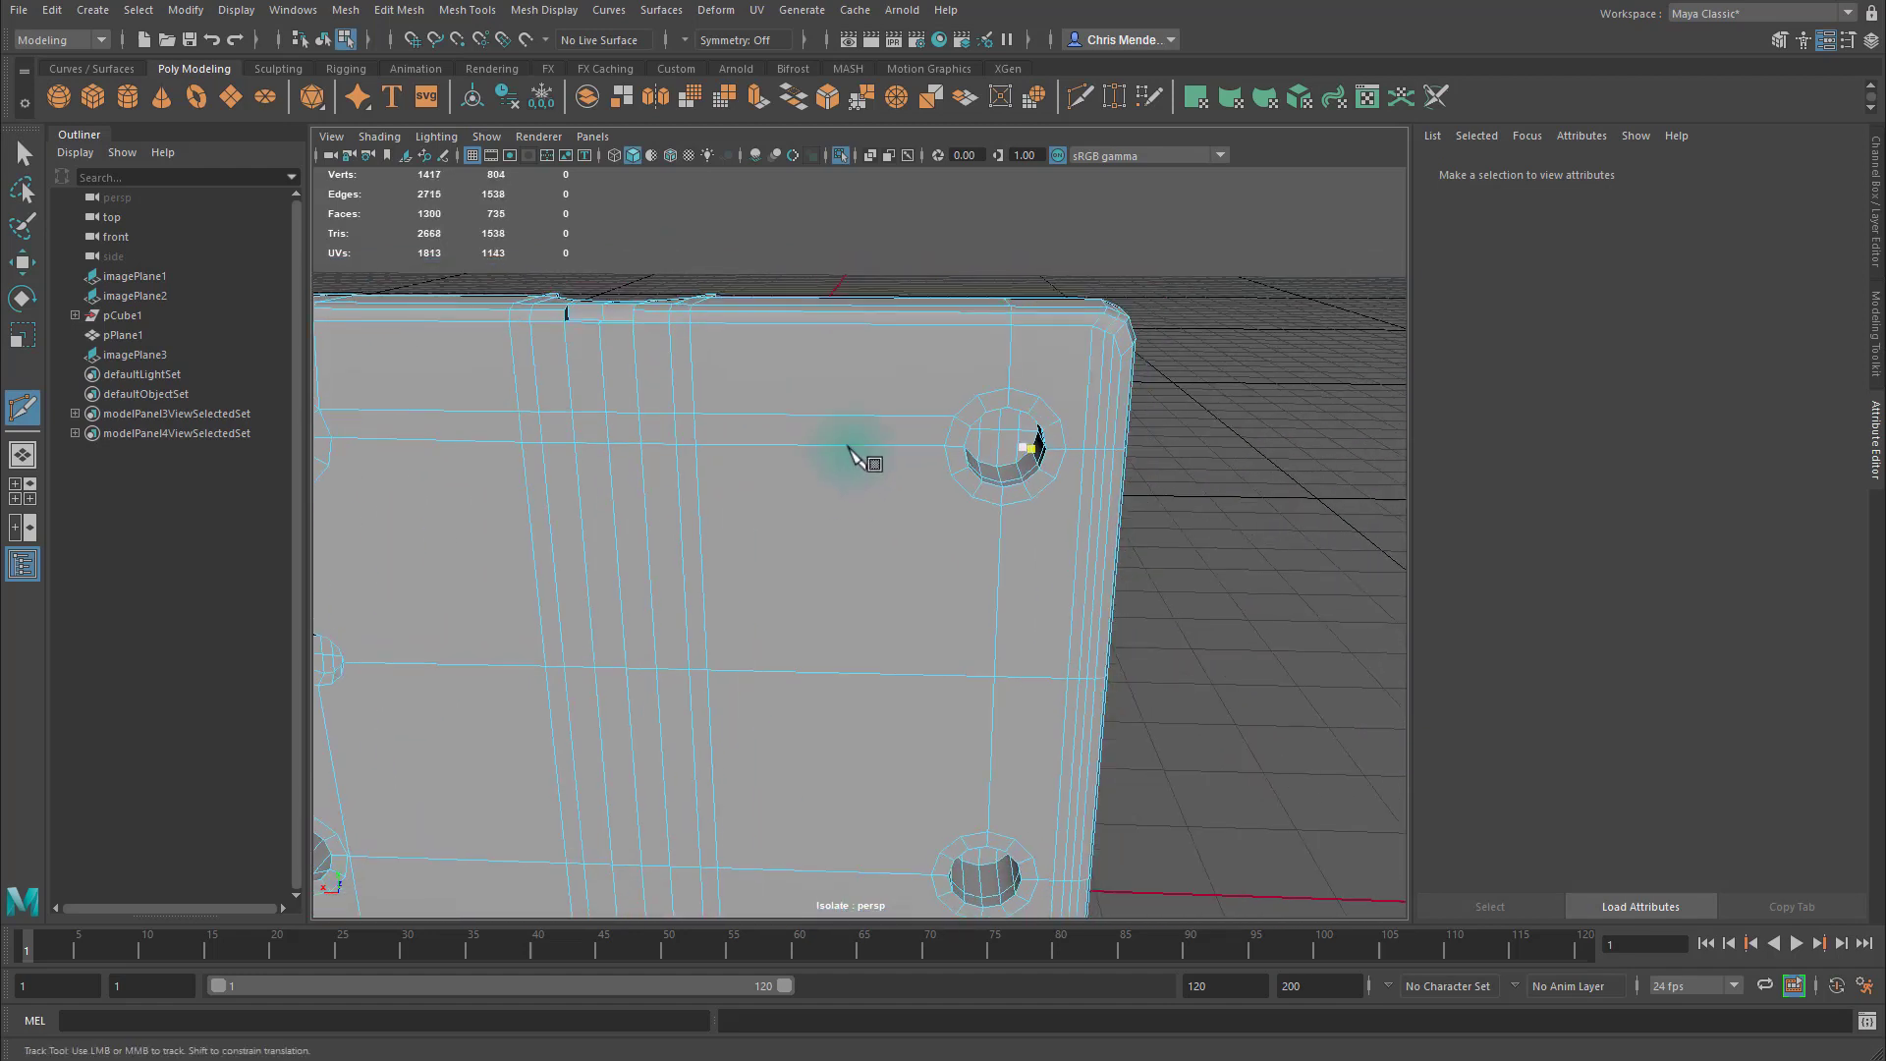
{"action": "left_click", "coordinate": [944, 324]}
{"action": "left_click", "coordinate": [954, 415]}
{"action": "right_click", "coordinate": [954, 414]}
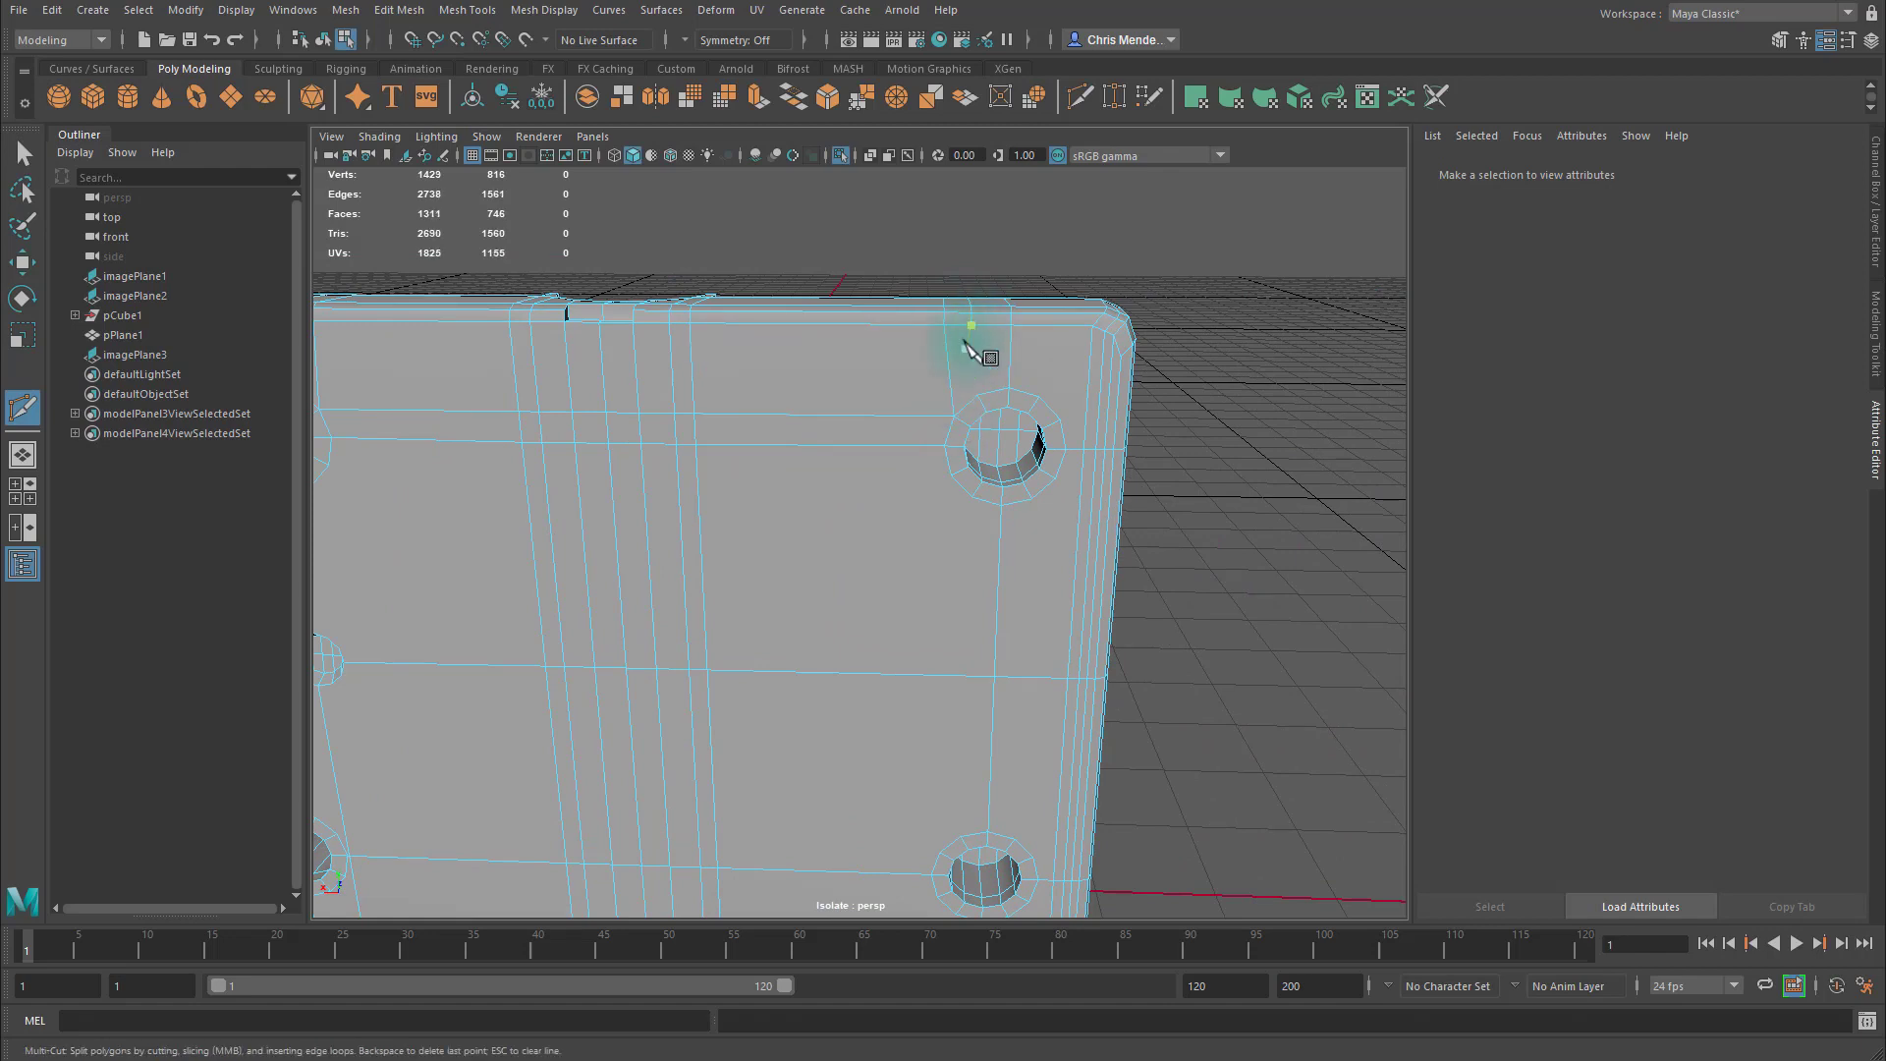
Insert edge loops across the top bevel and the right side of the plate around the upper-right corner.
{"action": "scroll", "coordinate": [1000, 403], "scroll_direction": "up", "scroll_amount": 5}
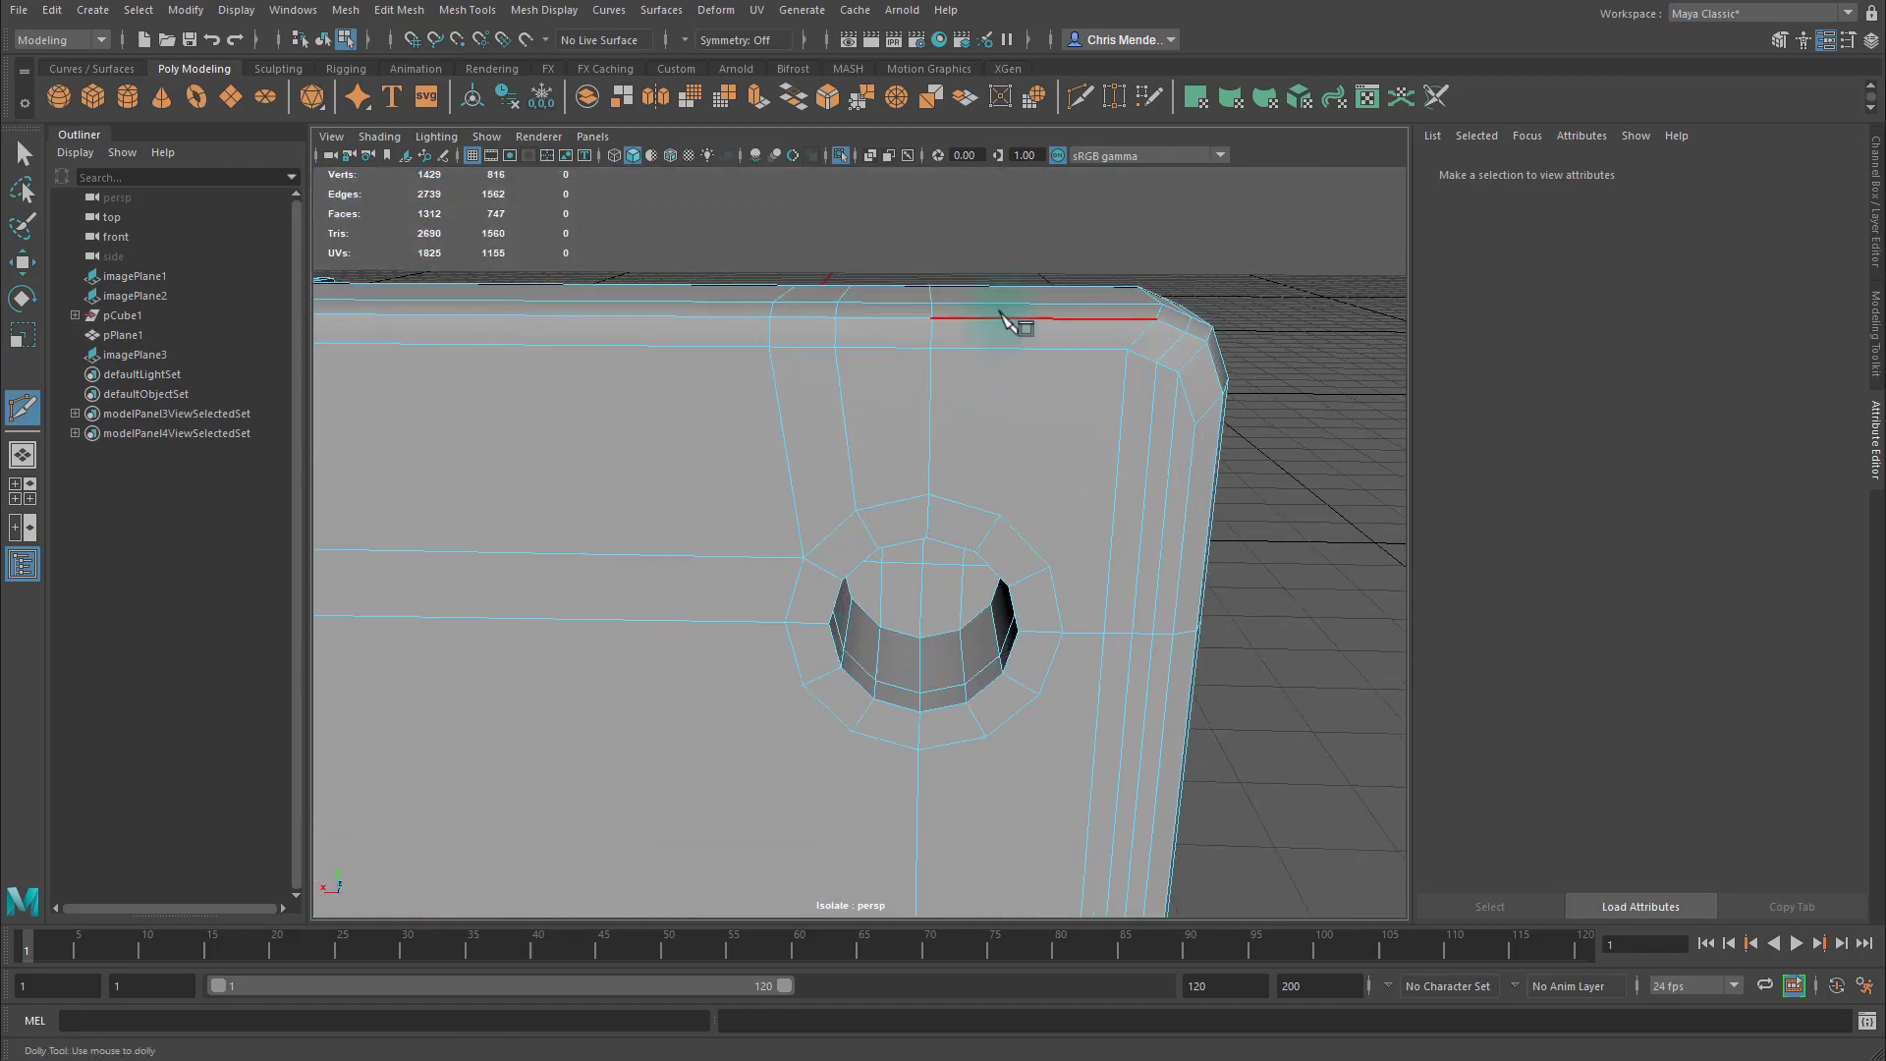
{"action": "left_click", "coordinate": [1019, 321], "text": "ctrl"}
{"action": "left_click", "coordinate": [1082, 348], "text": "ctrl"}
{"action": "right_click", "coordinate": [1131, 559]}
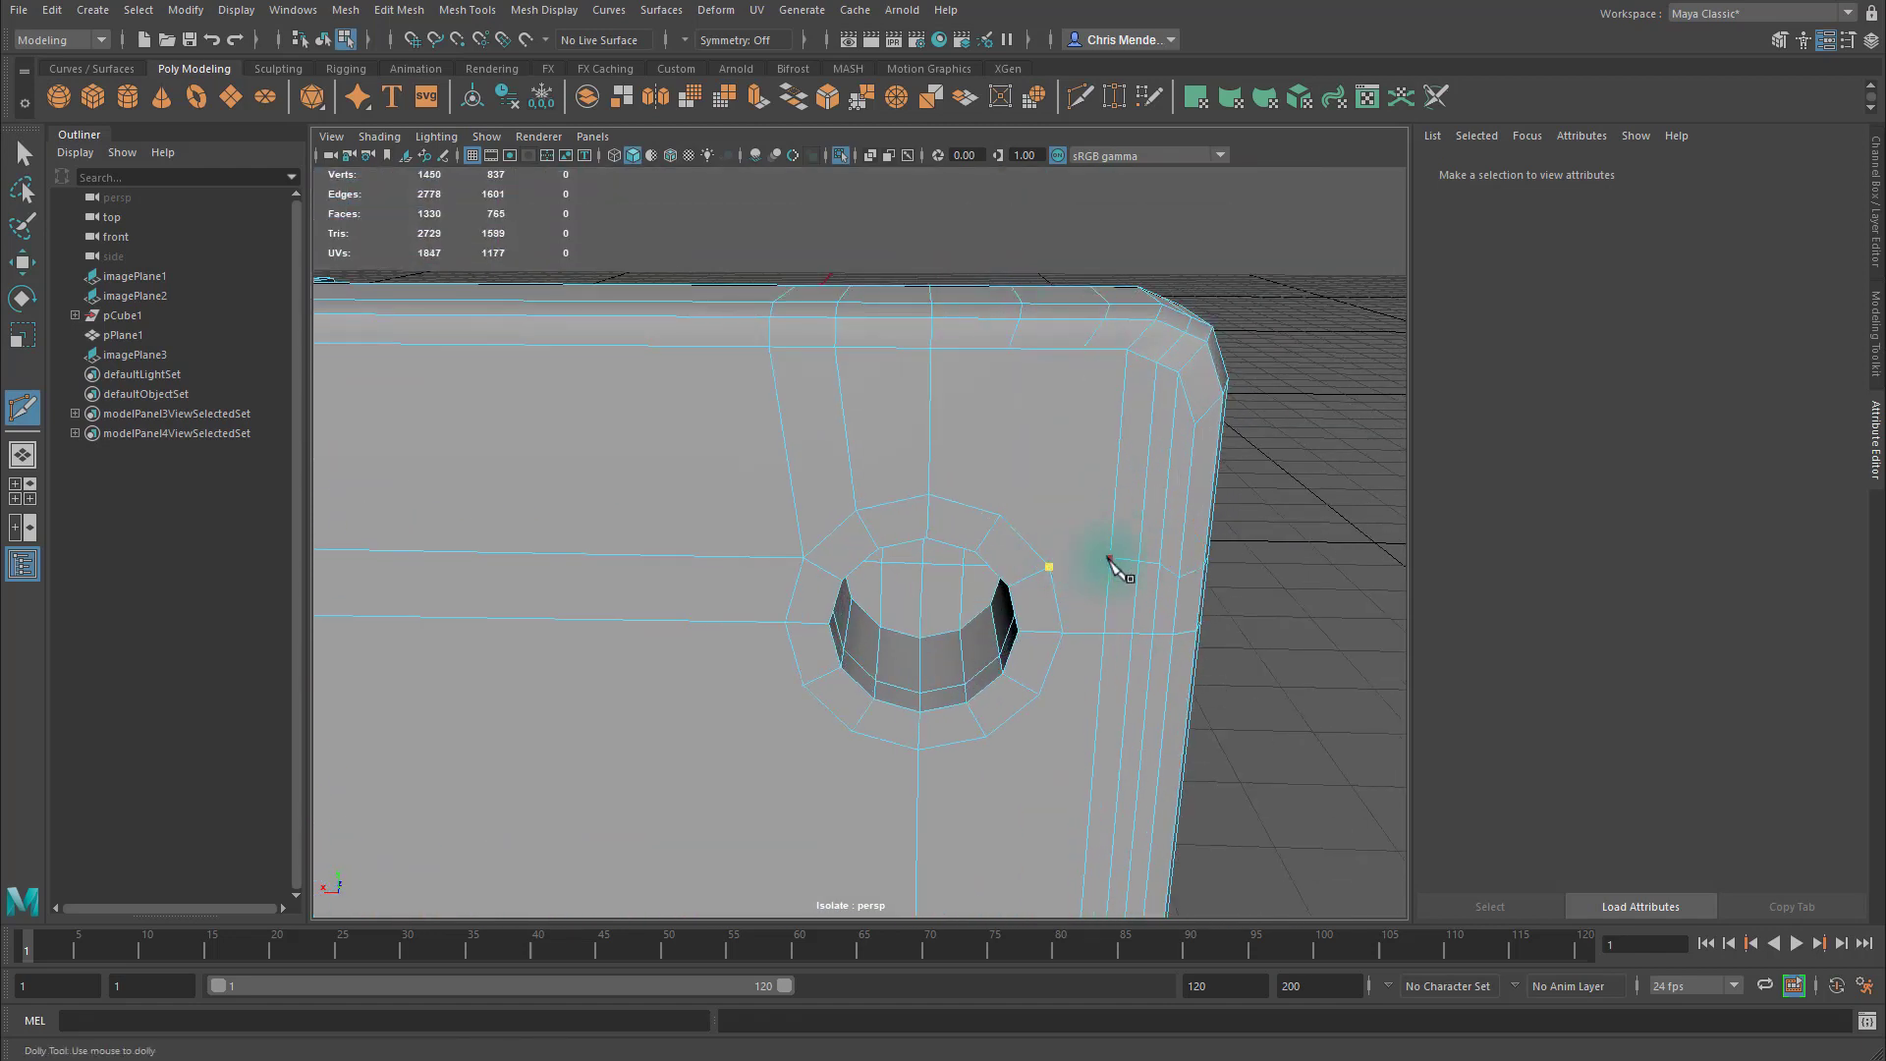
Connect the new corner loops to the two upper-right ring vertices of the upper-right hole.
{"action": "left_click", "coordinate": [1109, 558]}
{"action": "left_click", "coordinate": [1050, 567]}
{"action": "right_click", "coordinate": [1049, 566]}
{"action": "left_click", "coordinate": [1009, 349]}
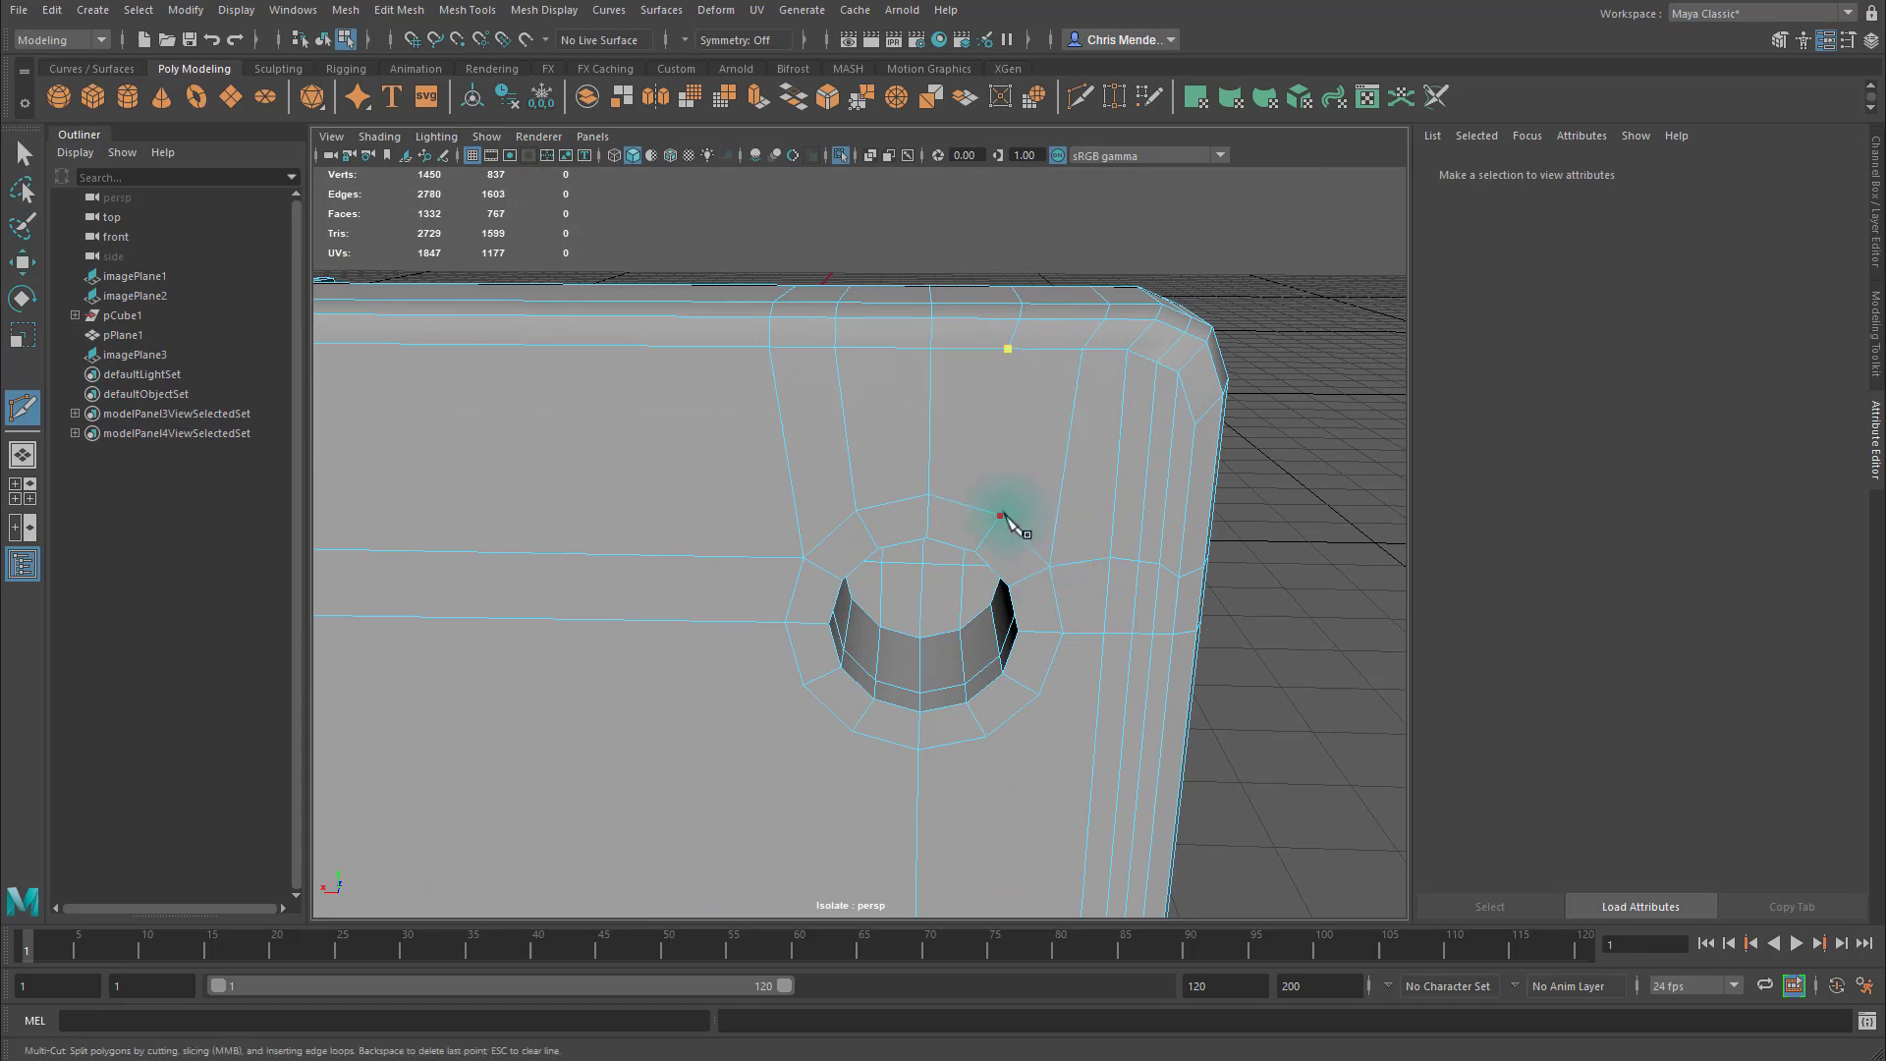
{"action": "left_click", "coordinate": [1002, 515]}
{"action": "right_click", "coordinate": [1007, 521]}
Insert an edge loop on the plate's right side and connect it to the ring vertex just below the upper-right hole's centre line.
{"action": "middle_click_drag", "start_coordinate": [1087, 698], "coordinate": [1071, 590], "text": "alt"}
{"action": "left_click", "coordinate": [1079, 429], "text": "ctrl"}
{"action": "left_click", "coordinate": [1020, 425]}
{"action": "left_click", "coordinate": [1078, 429]}
{"action": "right_click", "coordinate": [1079, 432]}
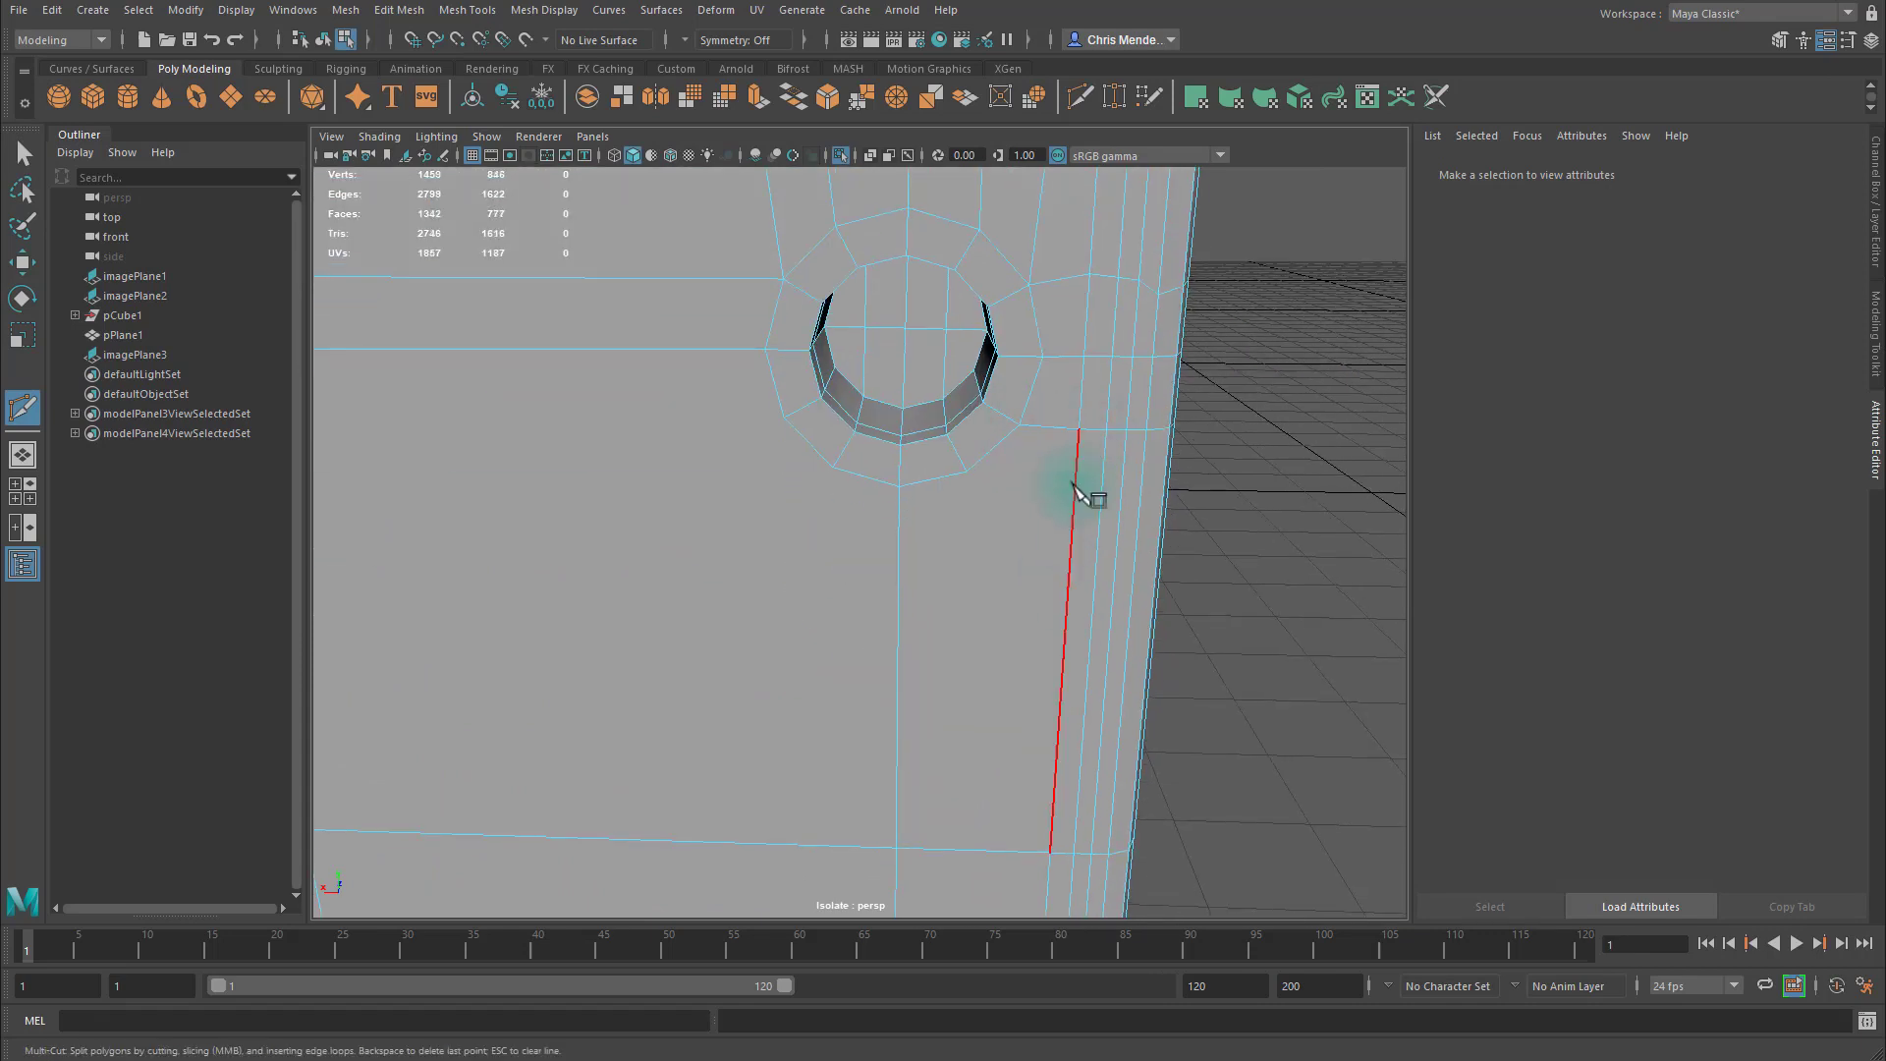
Insert a second, lower side edge loop and connect it to the upper-right hole's bottom-right ring vertex.
{"action": "left_click", "coordinate": [1076, 490], "text": "ctrl"}
{"action": "left_click", "coordinate": [1075, 489]}
{"action": "left_click", "coordinate": [968, 472]}
{"action": "right_click", "coordinate": [1040, 531]}
Cut a vertical edge from the upper-right hole's bottom-right ring vertex to the lower-right hole's ring.
{"action": "scroll", "coordinate": [1067, 538], "scroll_direction": "down", "scroll_amount": 6}
{"action": "middle_click_drag", "start_coordinate": [1078, 549], "coordinate": [934, 435], "text": "alt"}
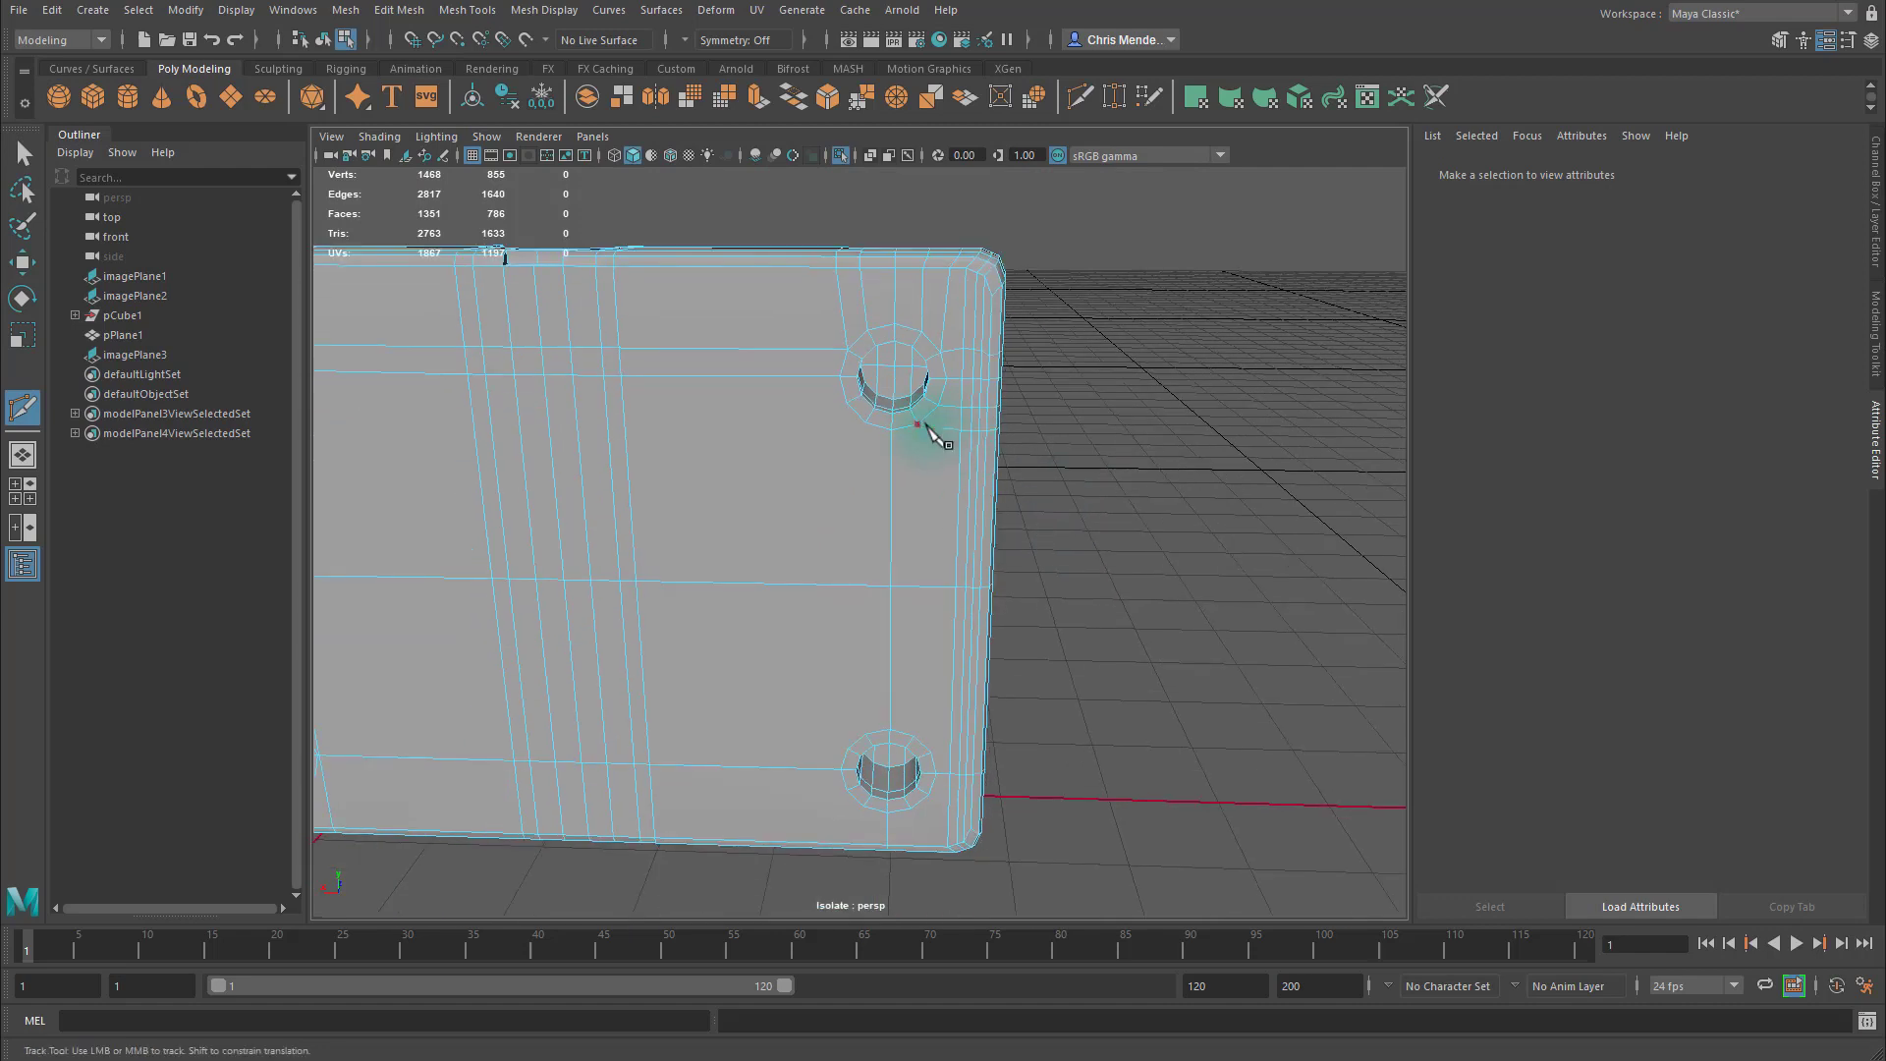
{"action": "left_click", "coordinate": [912, 738]}
{"action": "right_click", "coordinate": [916, 739]}
Cut a vertical edge from the upper-right hole's bottom-left ring vertex down to the lower-right hole's upper-left ring vertex.
{"action": "left_click", "coordinate": [892, 586]}
{"action": "right_click_drag", "start_coordinate": [884, 539], "coordinate": [1002, 564], "text": "alt"}
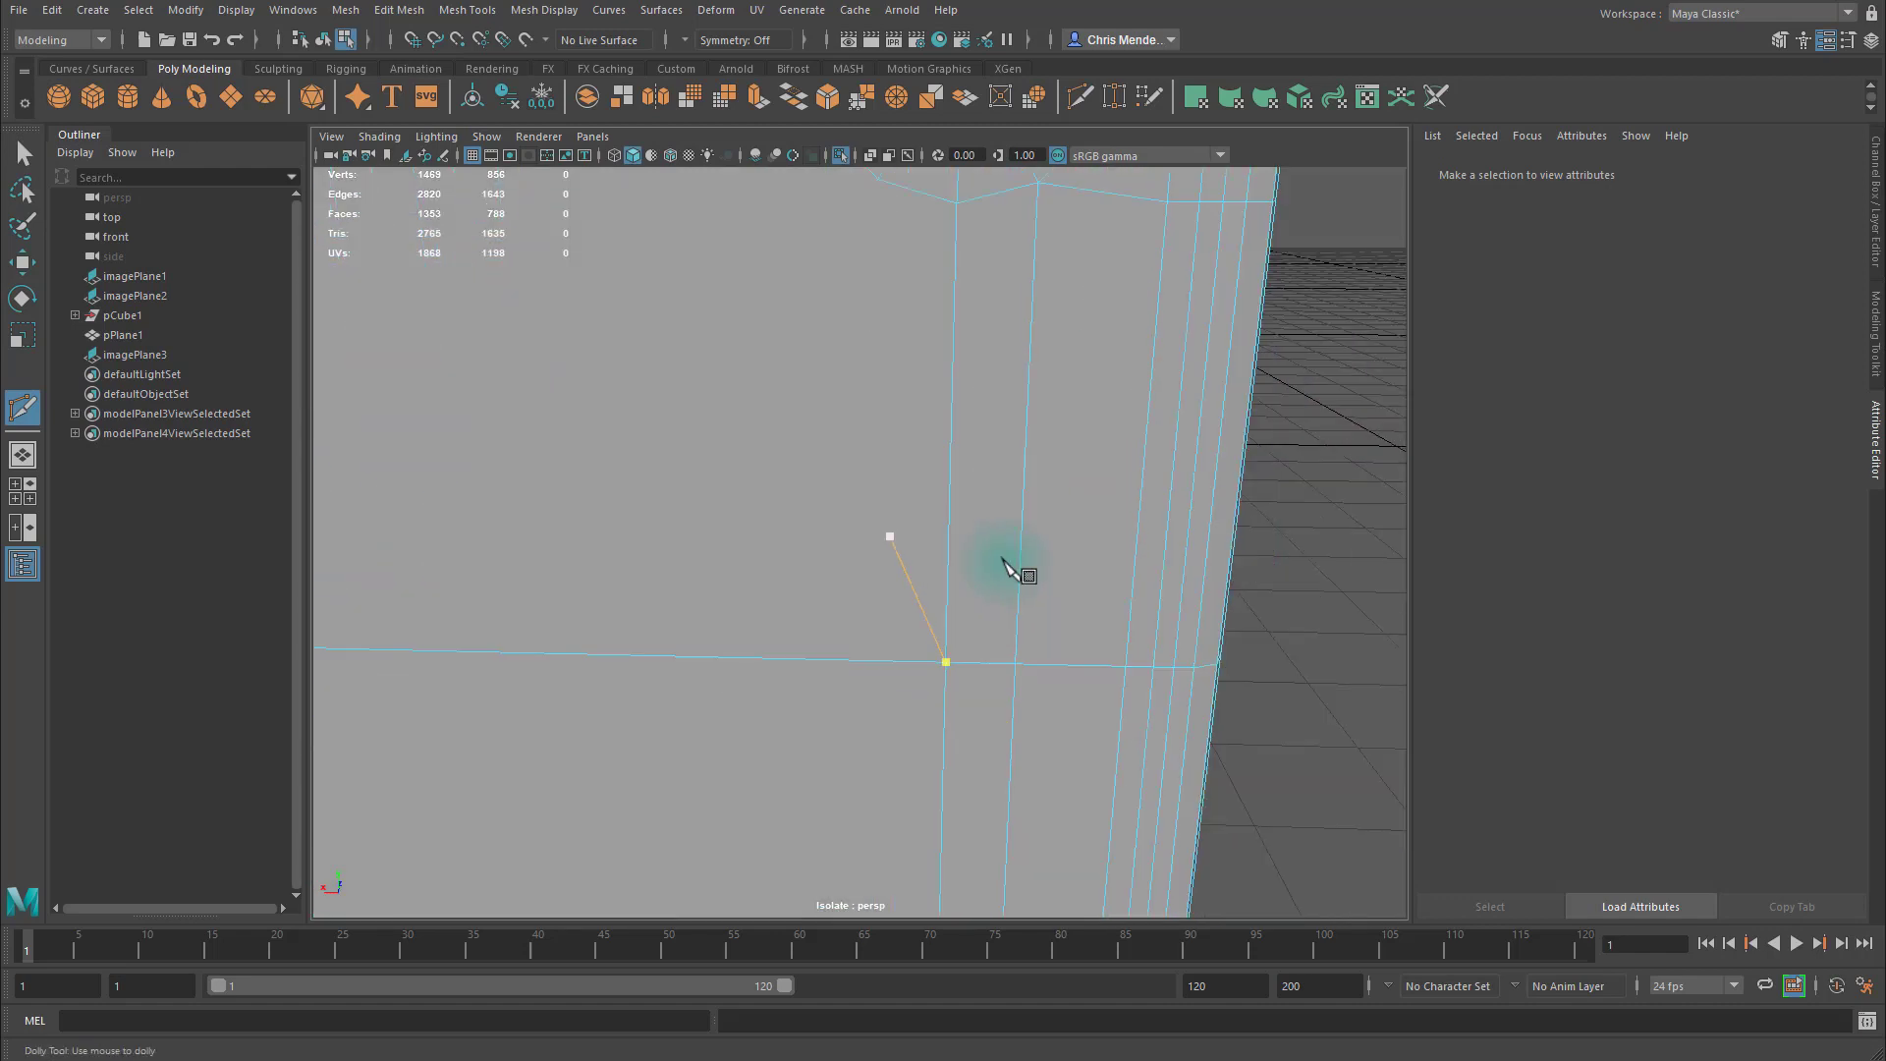
{"action": "middle_click_drag", "start_coordinate": [1002, 564], "coordinate": [1042, 643], "text": "alt"}
{"action": "right_click_drag", "start_coordinate": [1062, 531], "coordinate": [946, 437], "text": "alt"}
{"action": "right_click", "coordinate": [924, 403]}
{"action": "left_click", "coordinate": [902, 364]}
{"action": "middle_click_drag", "start_coordinate": [1022, 661], "coordinate": [1041, 378], "text": "alt"}
{"action": "left_click", "coordinate": [947, 675]}
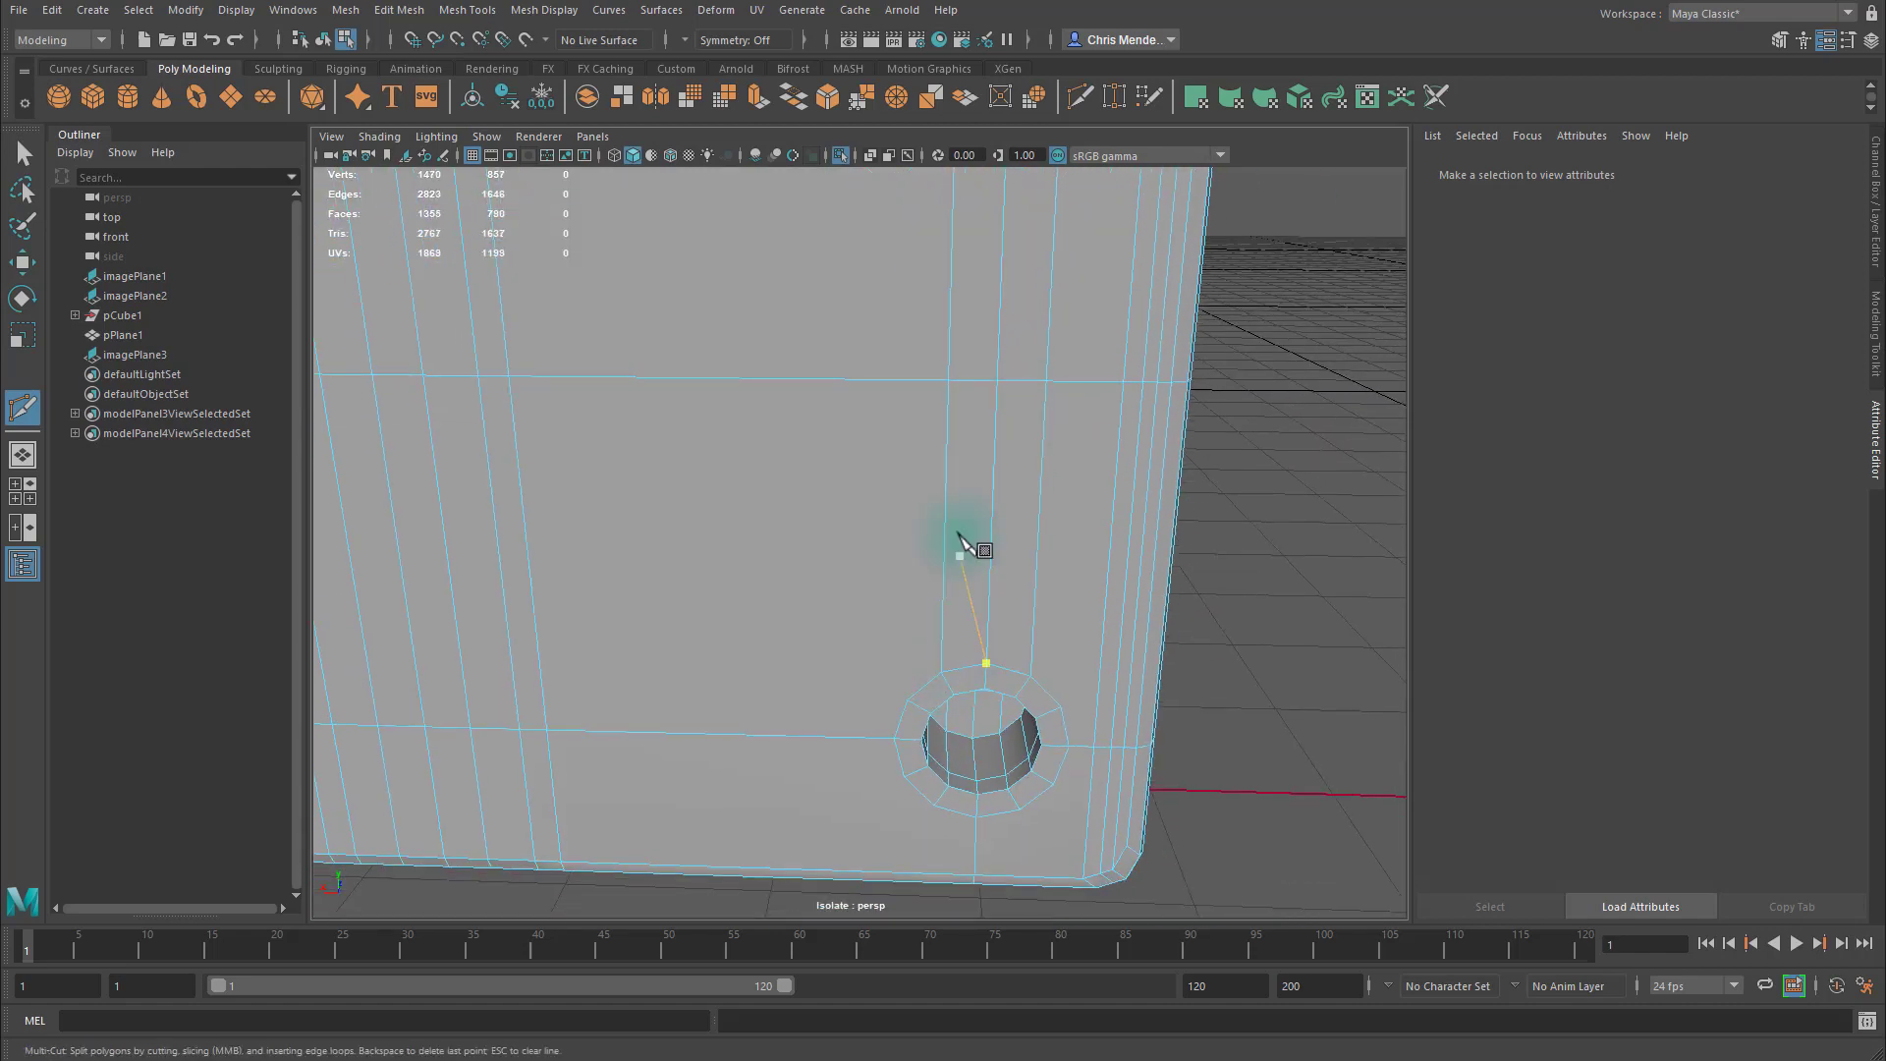
Cut an edge across the grooves from the upper-right hole's lower-left ring vertex to the upper-middle hole's ring.
{"action": "right_click", "coordinate": [960, 543]}
{"action": "middle_click_drag", "start_coordinate": [943, 177], "coordinate": [954, 409], "text": "alt"}
{"action": "left_click", "coordinate": [954, 408]}
{"action": "middle_click_drag", "start_coordinate": [786, 456], "coordinate": [842, 489], "text": "alt"}
{"action": "left_click", "coordinate": [665, 363]}
{"action": "right_click", "coordinate": [663, 362]}
Cut a vertical edge from the upper-right hole's outer left ring vertex down to the lower-right hole's left ring vertex.
{"action": "left_click", "coordinate": [949, 351]}
{"action": "middle_click_drag", "start_coordinate": [969, 514], "coordinate": [966, 391], "text": "alt"}
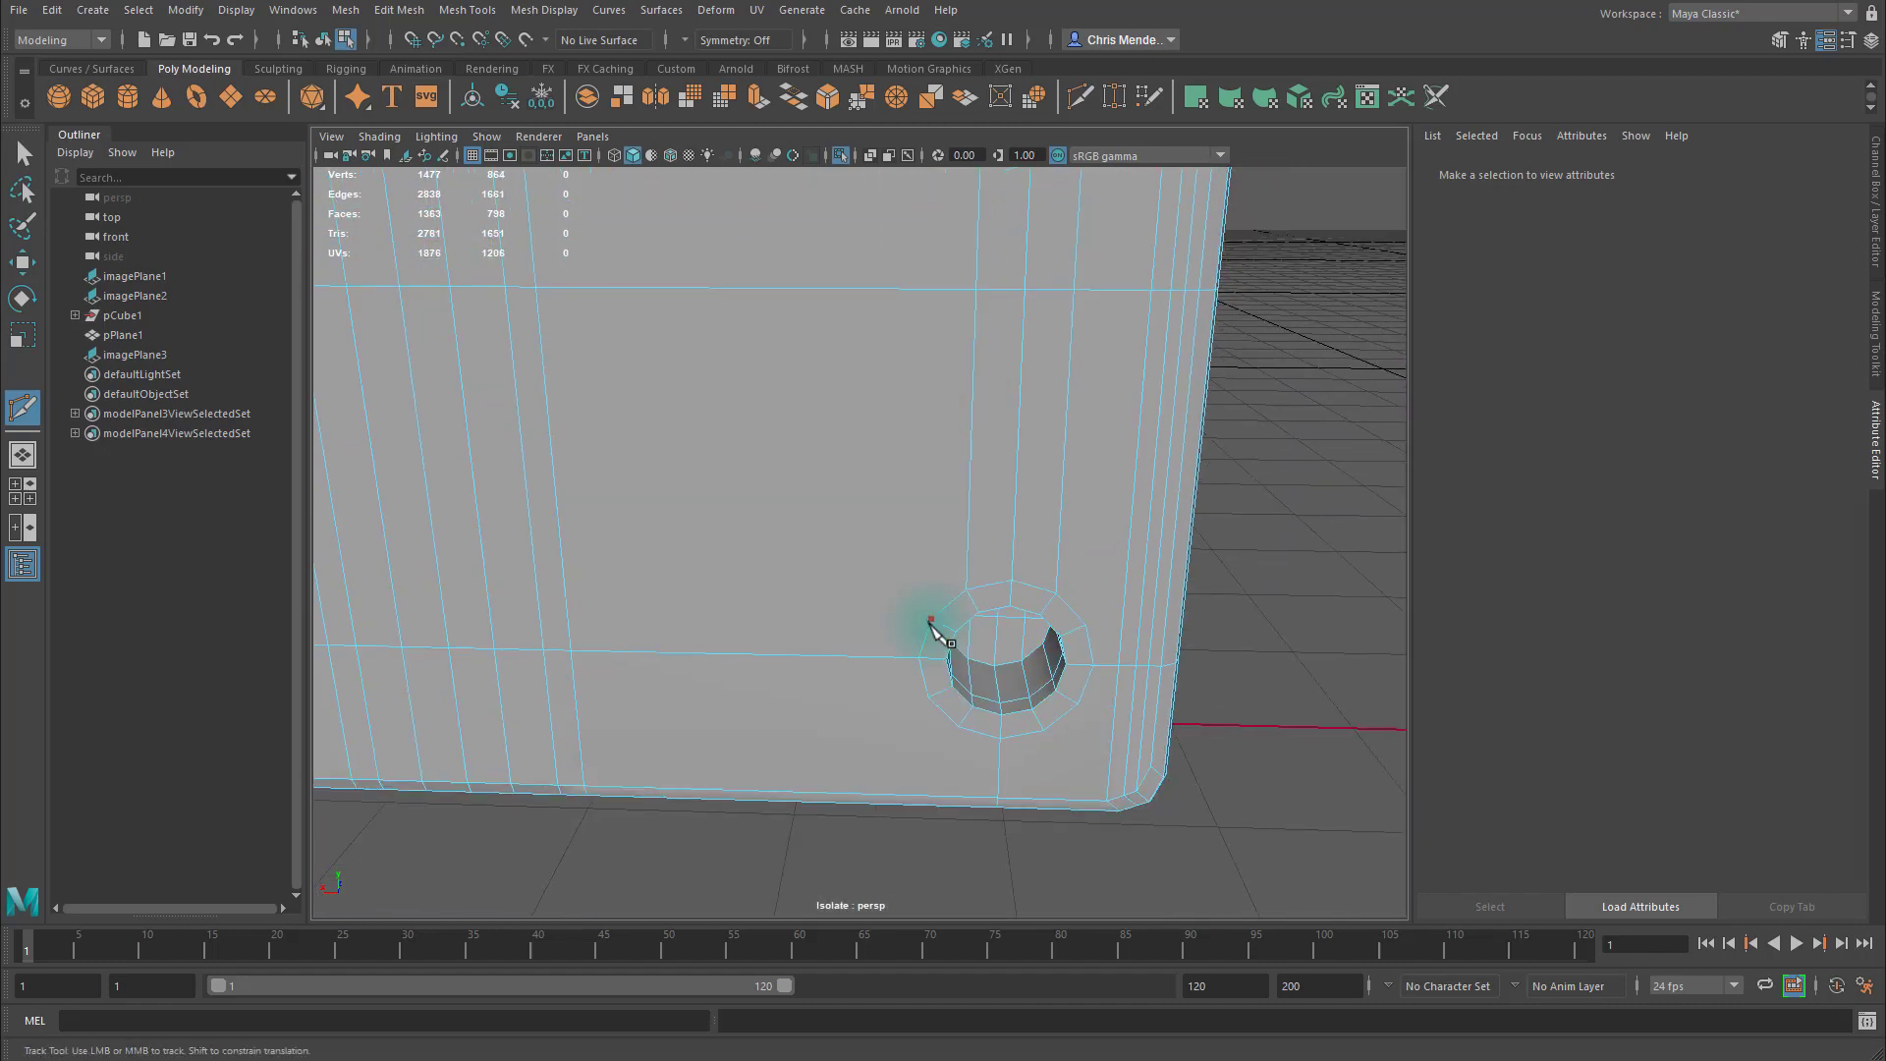
{"action": "left_click", "coordinate": [931, 619]}
{"action": "right_click", "coordinate": [933, 621]}
Try to move the lower-right hole's left ring vertex slightly upward, then undo the move and resume cutting.
{"action": "scroll", "coordinate": [955, 652], "scroll_direction": "up", "scroll_amount": 5}
{"action": "middle_click_drag", "start_coordinate": [1159, 784], "coordinate": [1153, 758], "text": "alt"}
{"action": "scroll", "coordinate": [1140, 737], "scroll_direction": "up", "scroll_amount": 2}
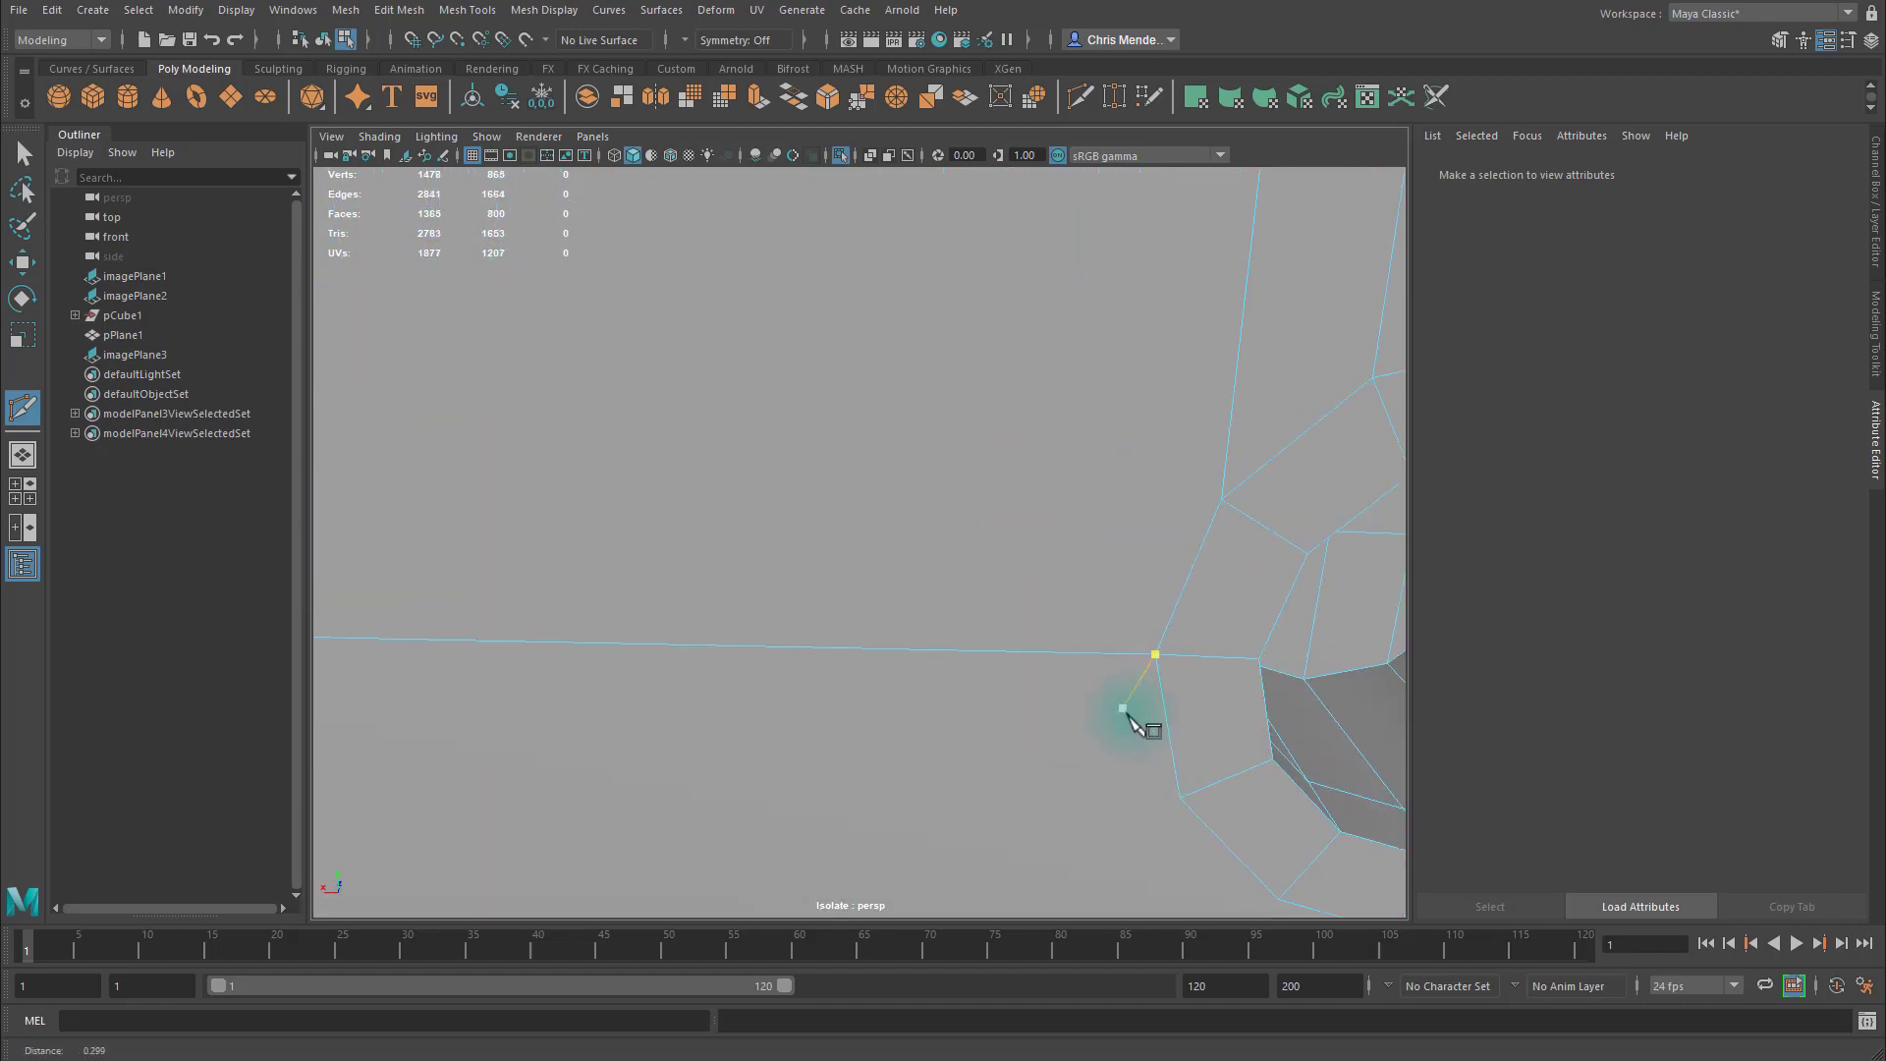
{"action": "middle_click_drag", "start_coordinate": [1130, 656], "coordinate": [1099, 657], "text": "alt"}
{"action": "scroll", "coordinate": [1114, 672], "scroll_direction": "up", "scroll_amount": 6}
{"action": "scroll", "coordinate": [1120, 669], "scroll_direction": "down", "scroll_amount": 6}
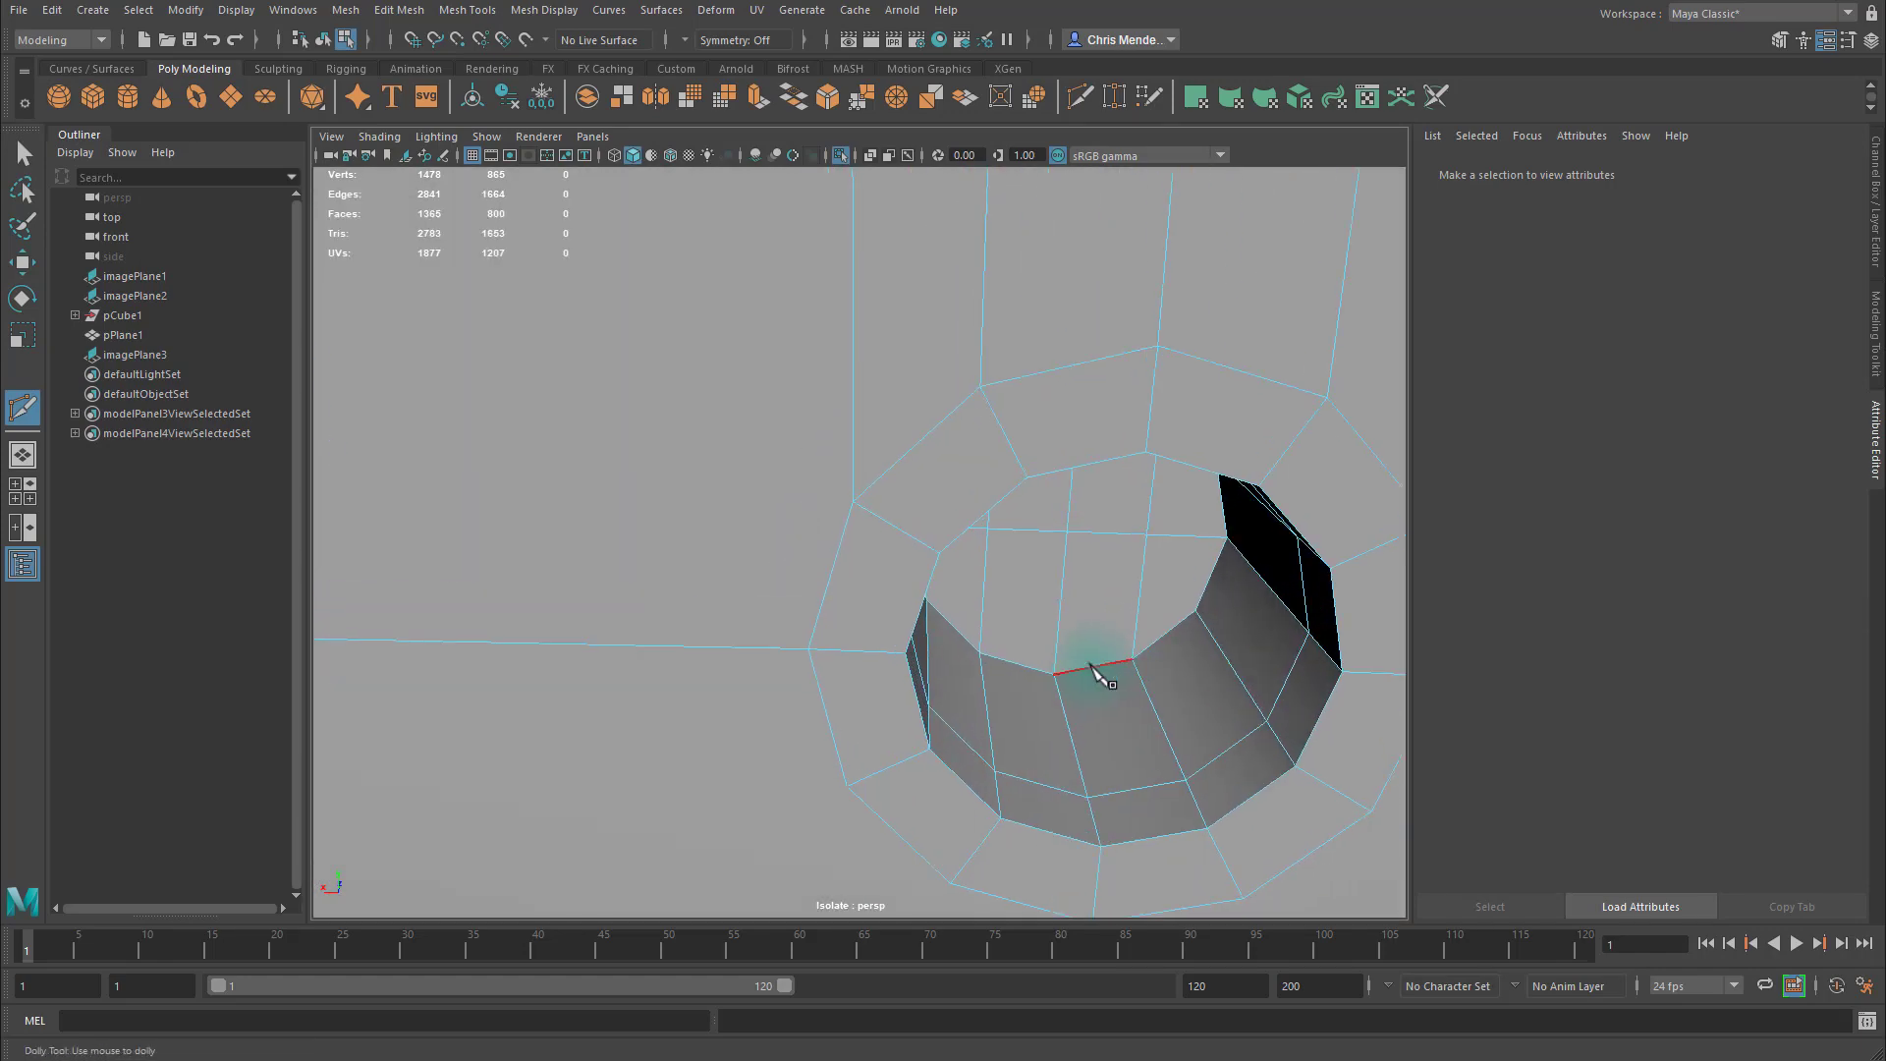
{"action": "key", "text": "q"}
{"action": "left_click", "coordinate": [857, 502]}
{"action": "key", "text": "w"}
{"action": "left_click_drag", "start_coordinate": [856, 432], "coordinate": [865, 408]}
{"action": "key", "text": "ctrl+z"}
{"action": "key", "text": "y"}
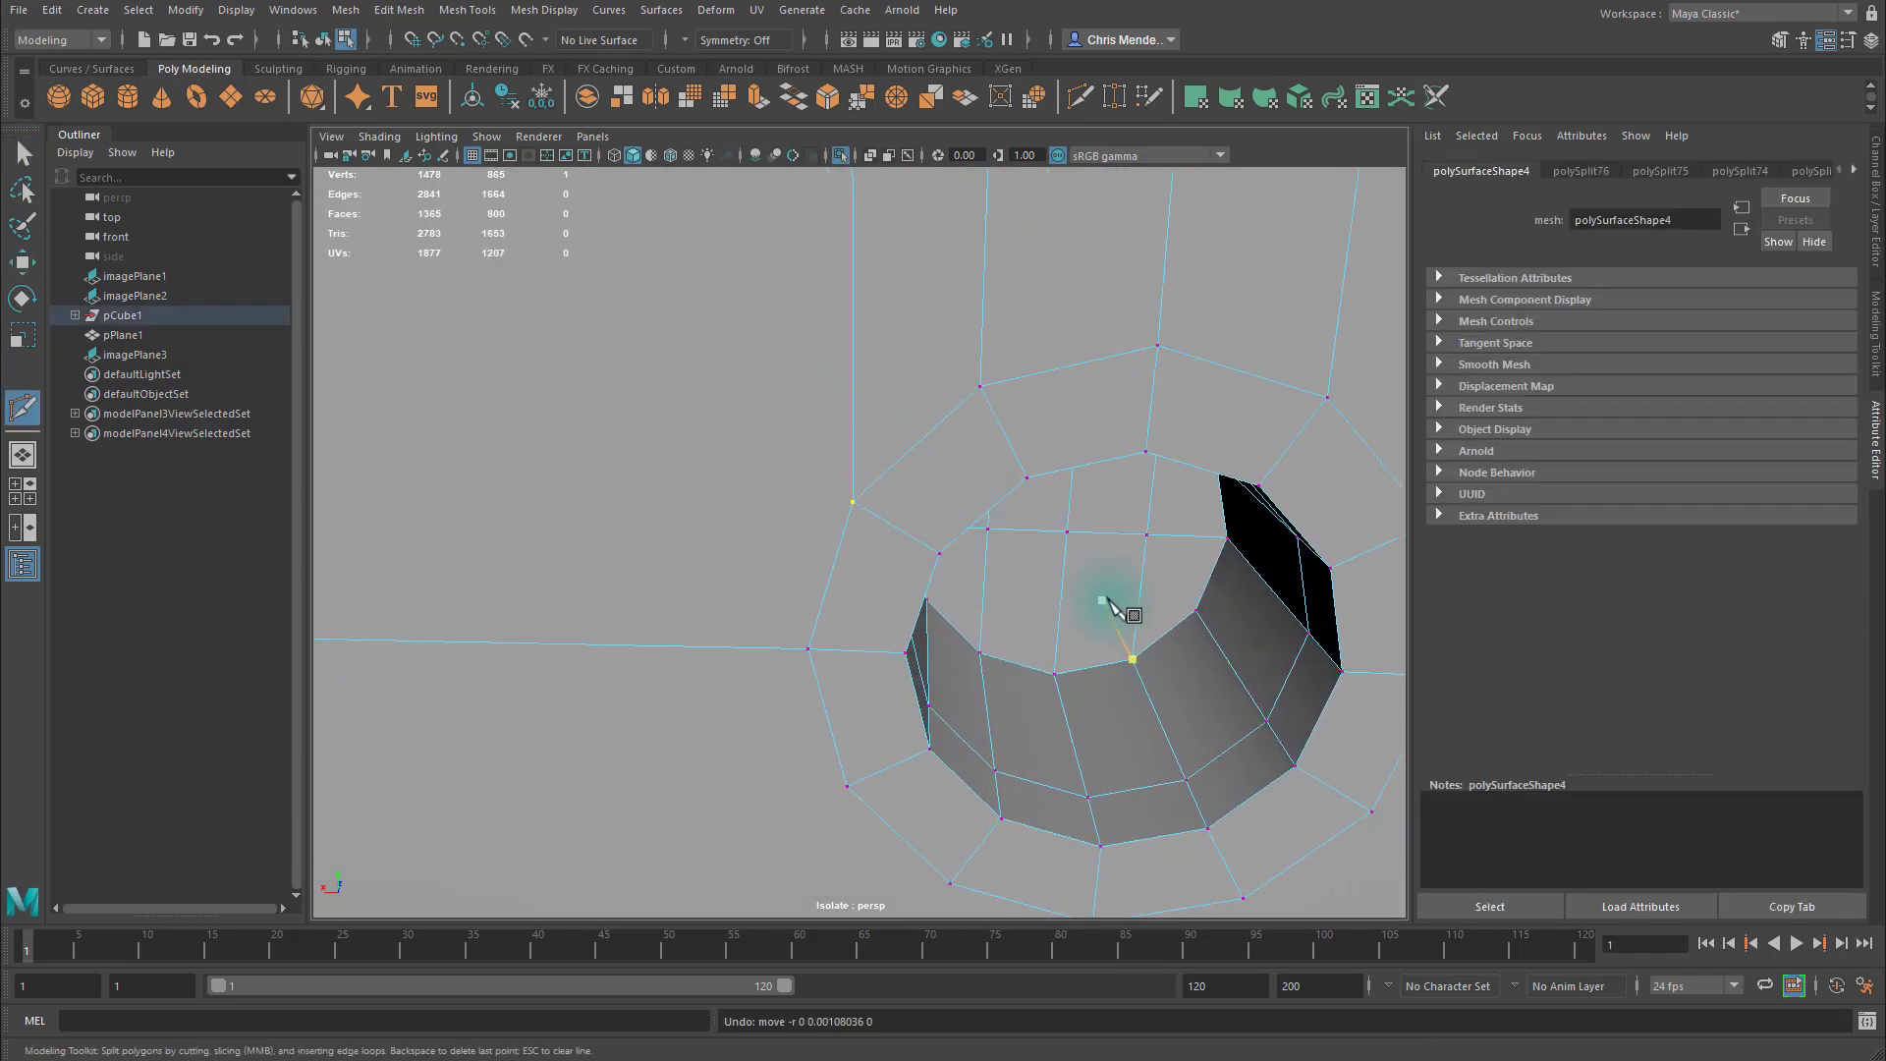
Insert an edge loop on the plate's right side and connect it to the lower-right hole's upper-right ring vertex.
{"action": "scroll", "coordinate": [1023, 580], "scroll_direction": "down", "scroll_amount": 6}
{"action": "middle_click_drag", "start_coordinate": [1029, 295], "coordinate": [864, 598], "text": "alt"}
{"action": "left_click", "coordinate": [921, 558]}
{"action": "left_click", "coordinate": [862, 595]}
{"action": "right_click", "coordinate": [868, 601]}
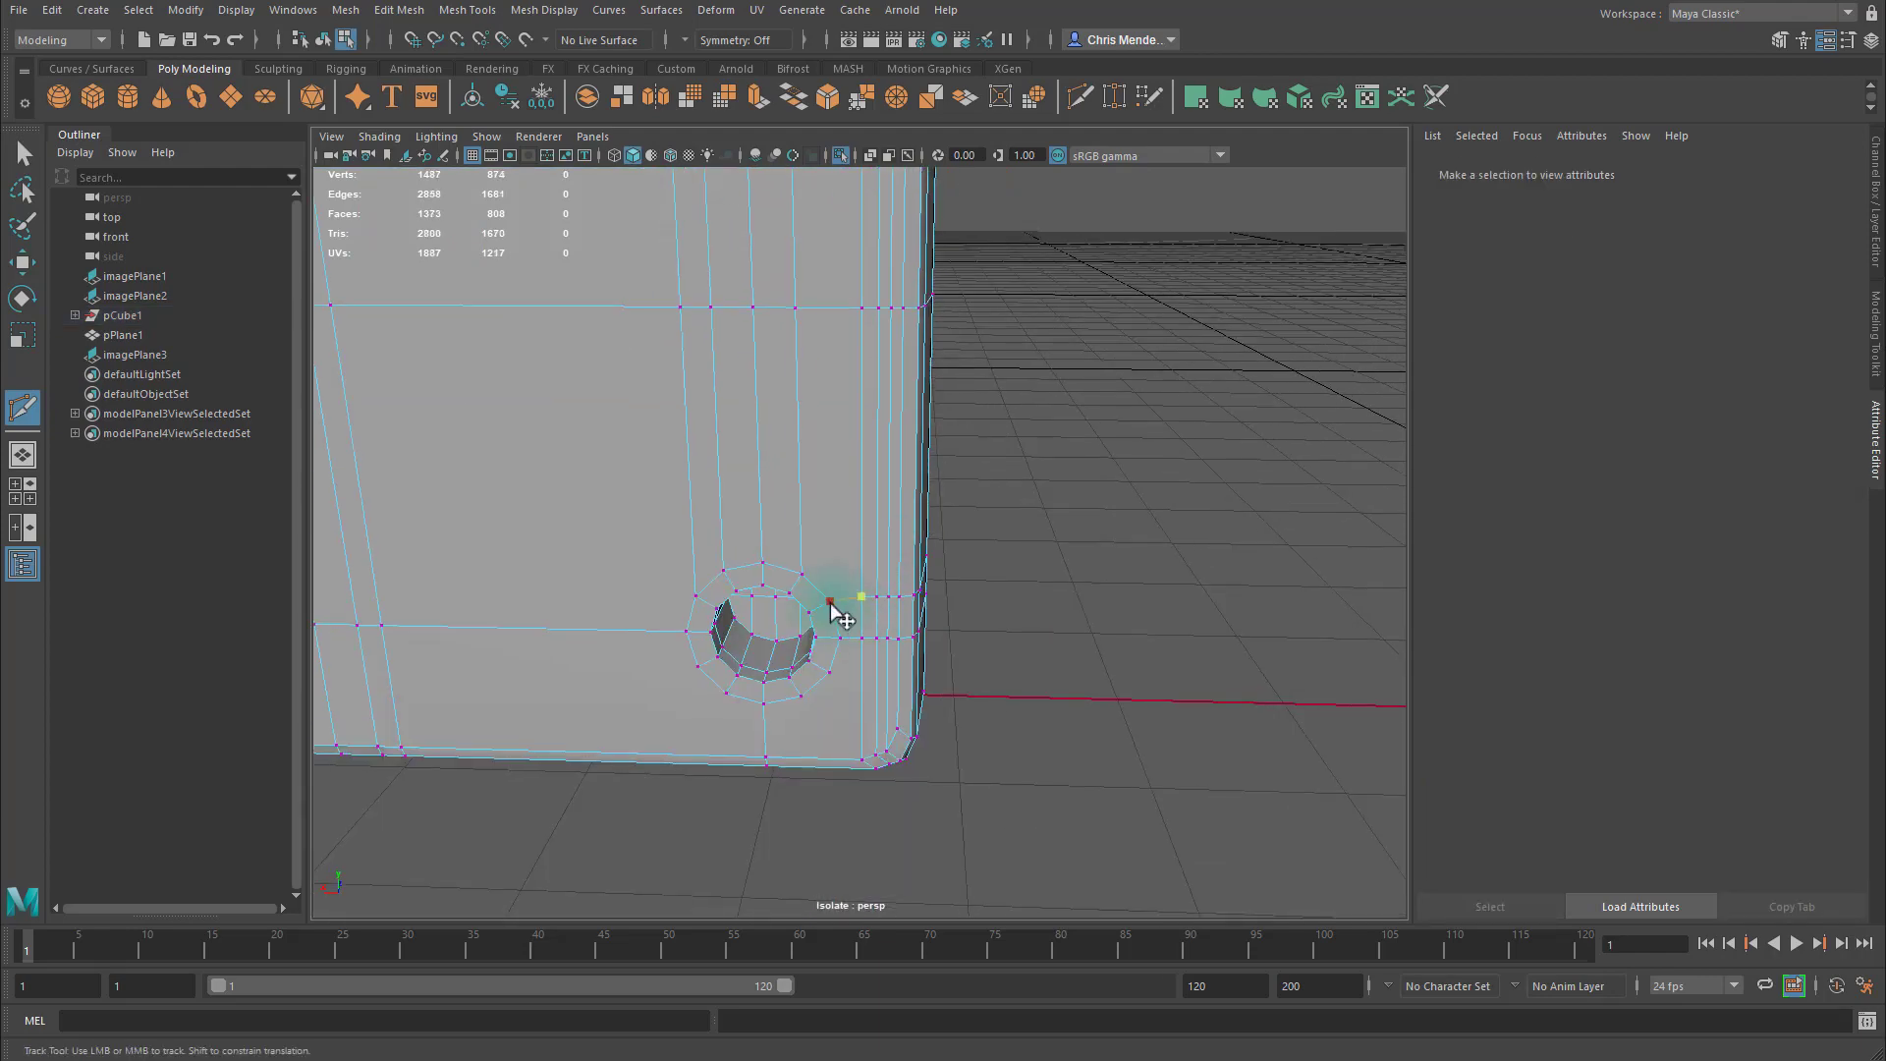
Delete the side edge loop attached to the upper-right hole's bottom-right ring vertex.
{"action": "middle_click_drag", "start_coordinate": [901, 226], "coordinate": [893, 627], "text": "alt"}
{"action": "key", "text": "q"}
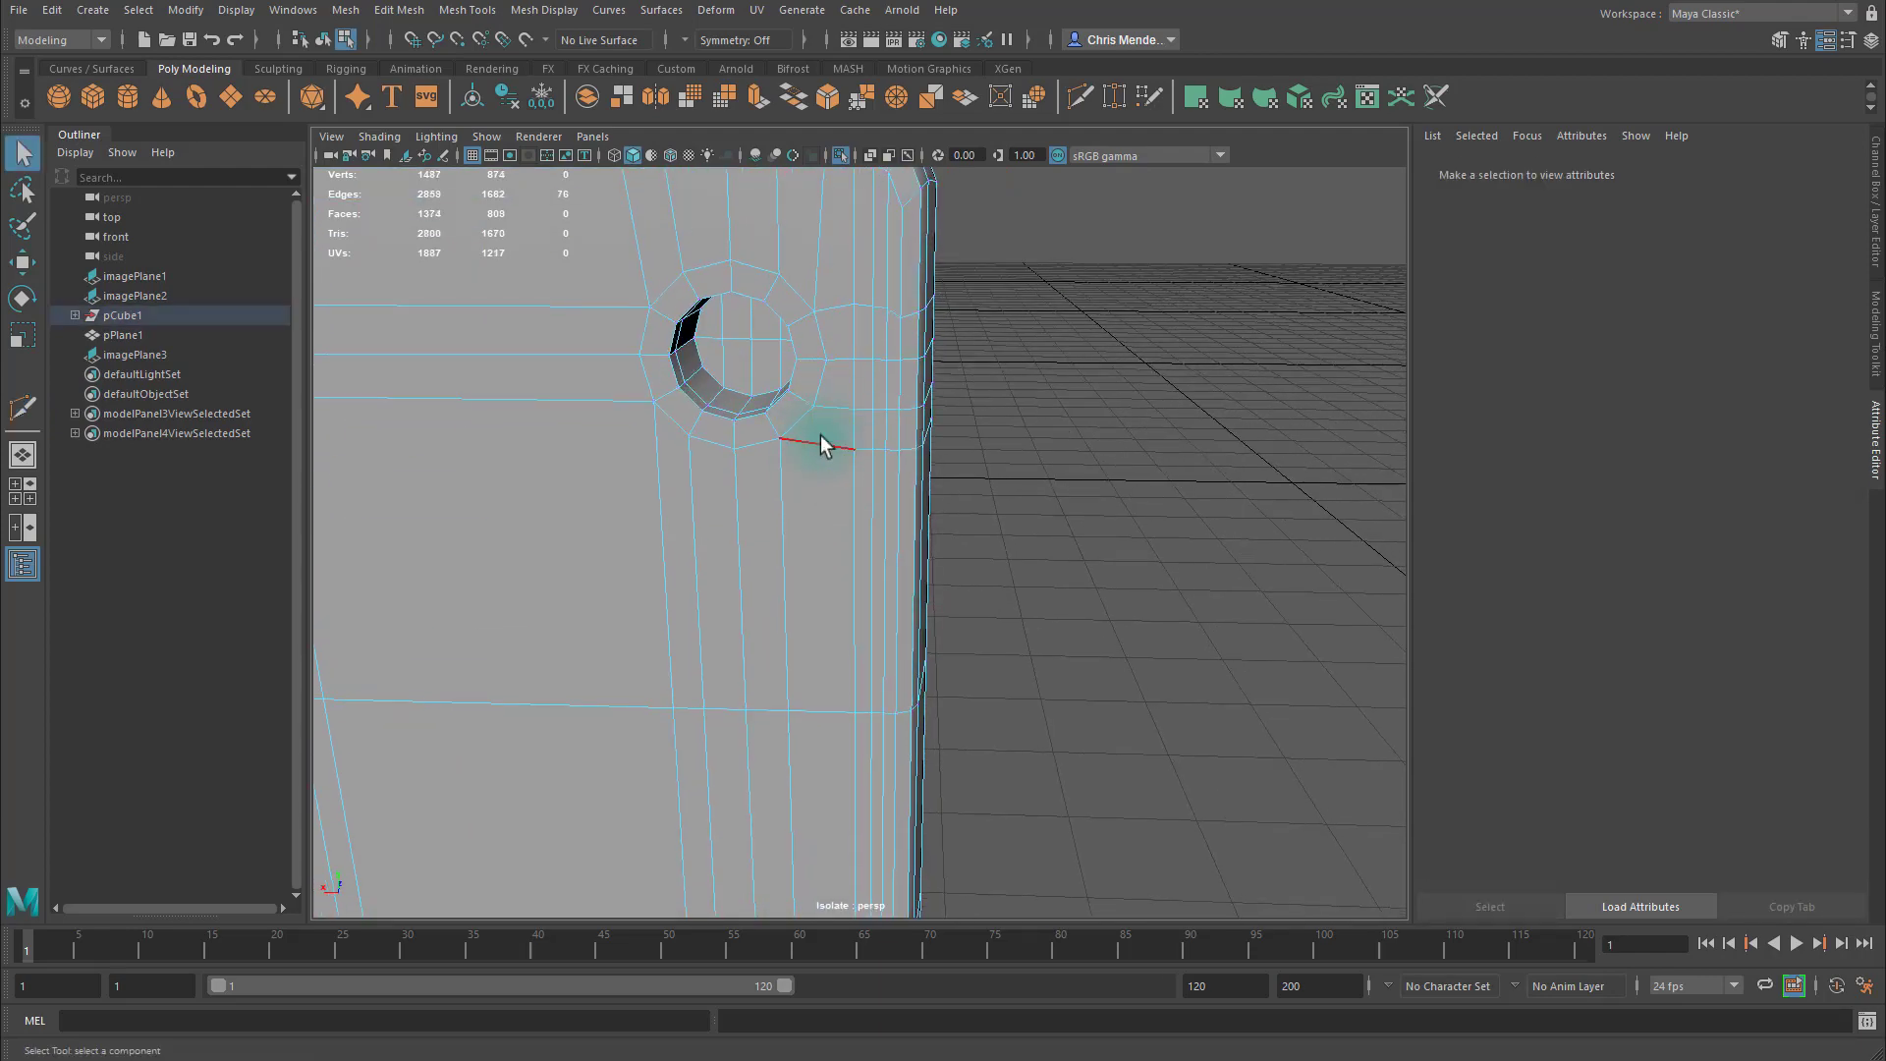
{"action": "double_click", "coordinate": [824, 442]}
{"action": "key", "text": "ctrl+Delete"}
Cut a vertical edge between the outer right ring vertices of the upper-right and lower-right holes.
{"action": "key", "text": "y"}
{"action": "middle_click_drag", "start_coordinate": [817, 407], "coordinate": [842, 173], "text": "alt"}
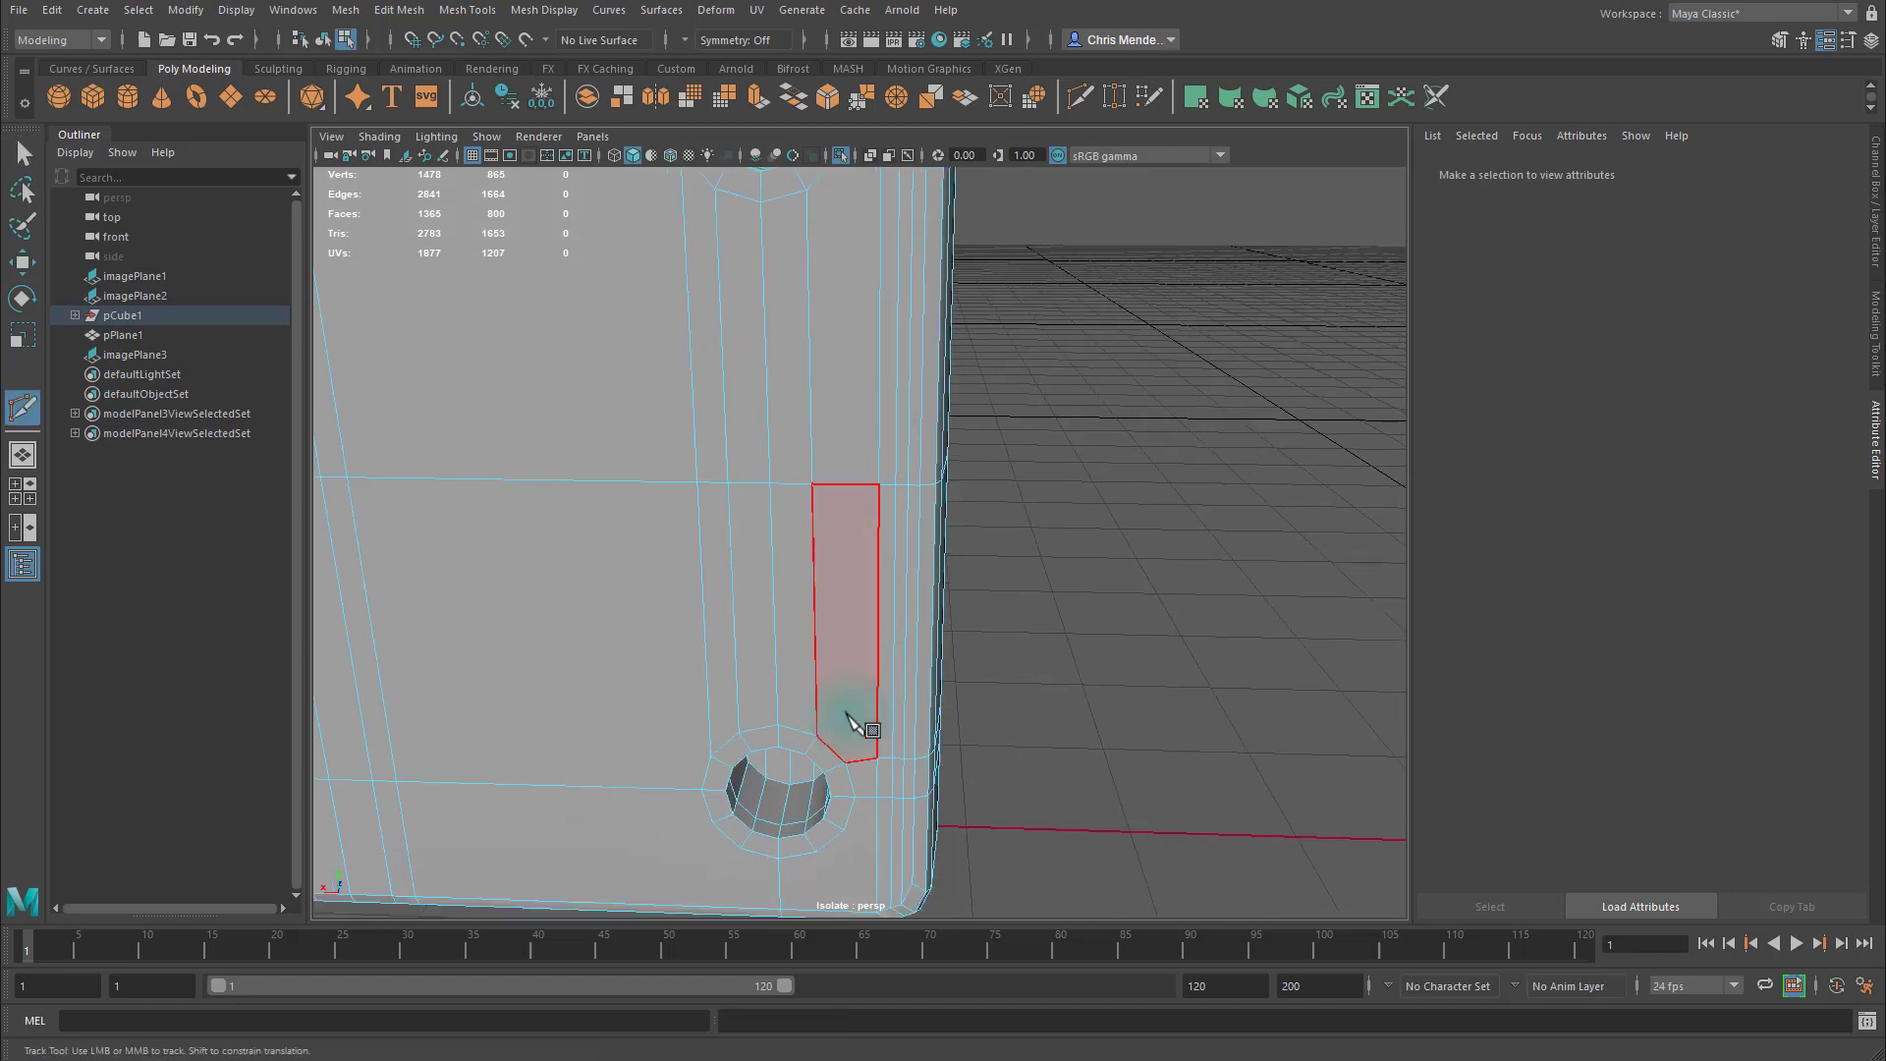
{"action": "left_click", "coordinate": [846, 762]}
{"action": "right_click", "coordinate": [846, 766]}
Insert edge loops on the plate's right side and connect them to the lower-right hole's lower-right ring vertices.
{"action": "middle_click_drag", "start_coordinate": [963, 531], "coordinate": [981, 682], "text": "alt"}
{"action": "middle_click_drag", "start_coordinate": [968, 899], "coordinate": [968, 556], "text": "alt"}
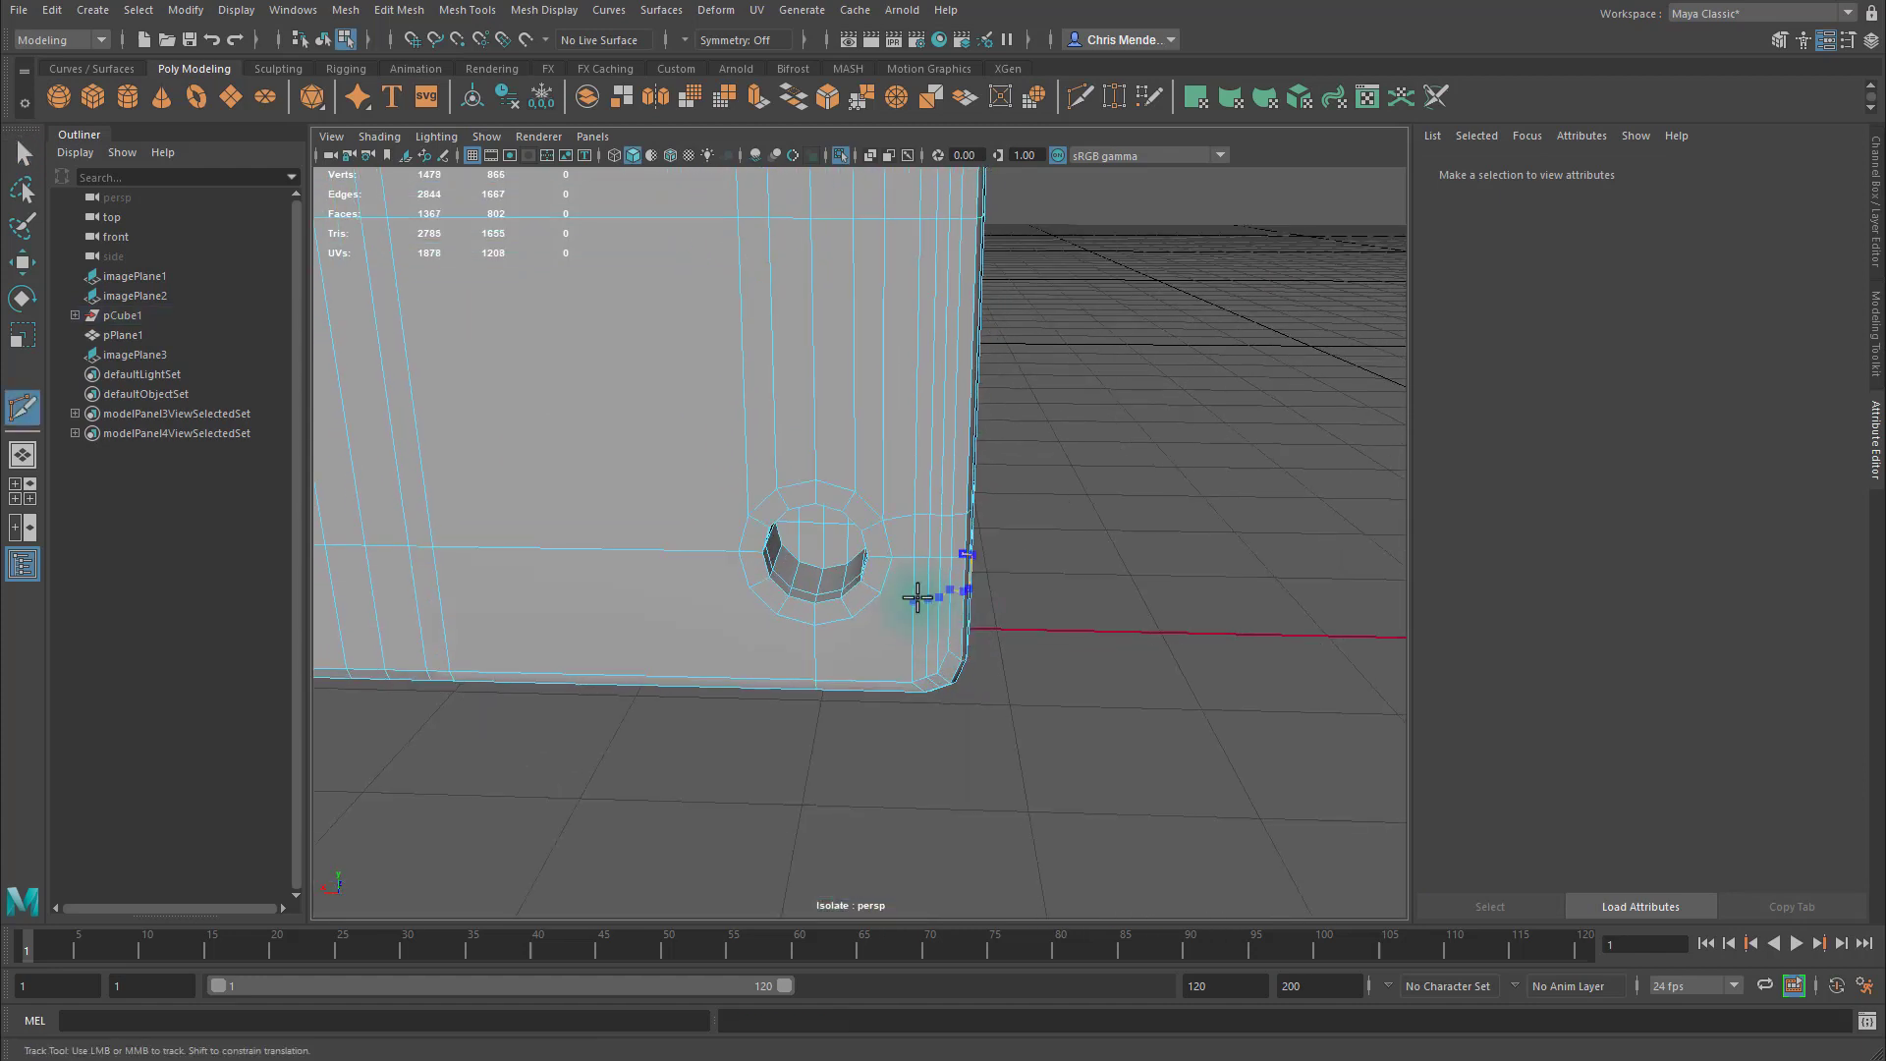
{"action": "right_click", "coordinate": [878, 595]}
{"action": "left_click", "coordinate": [854, 617]}
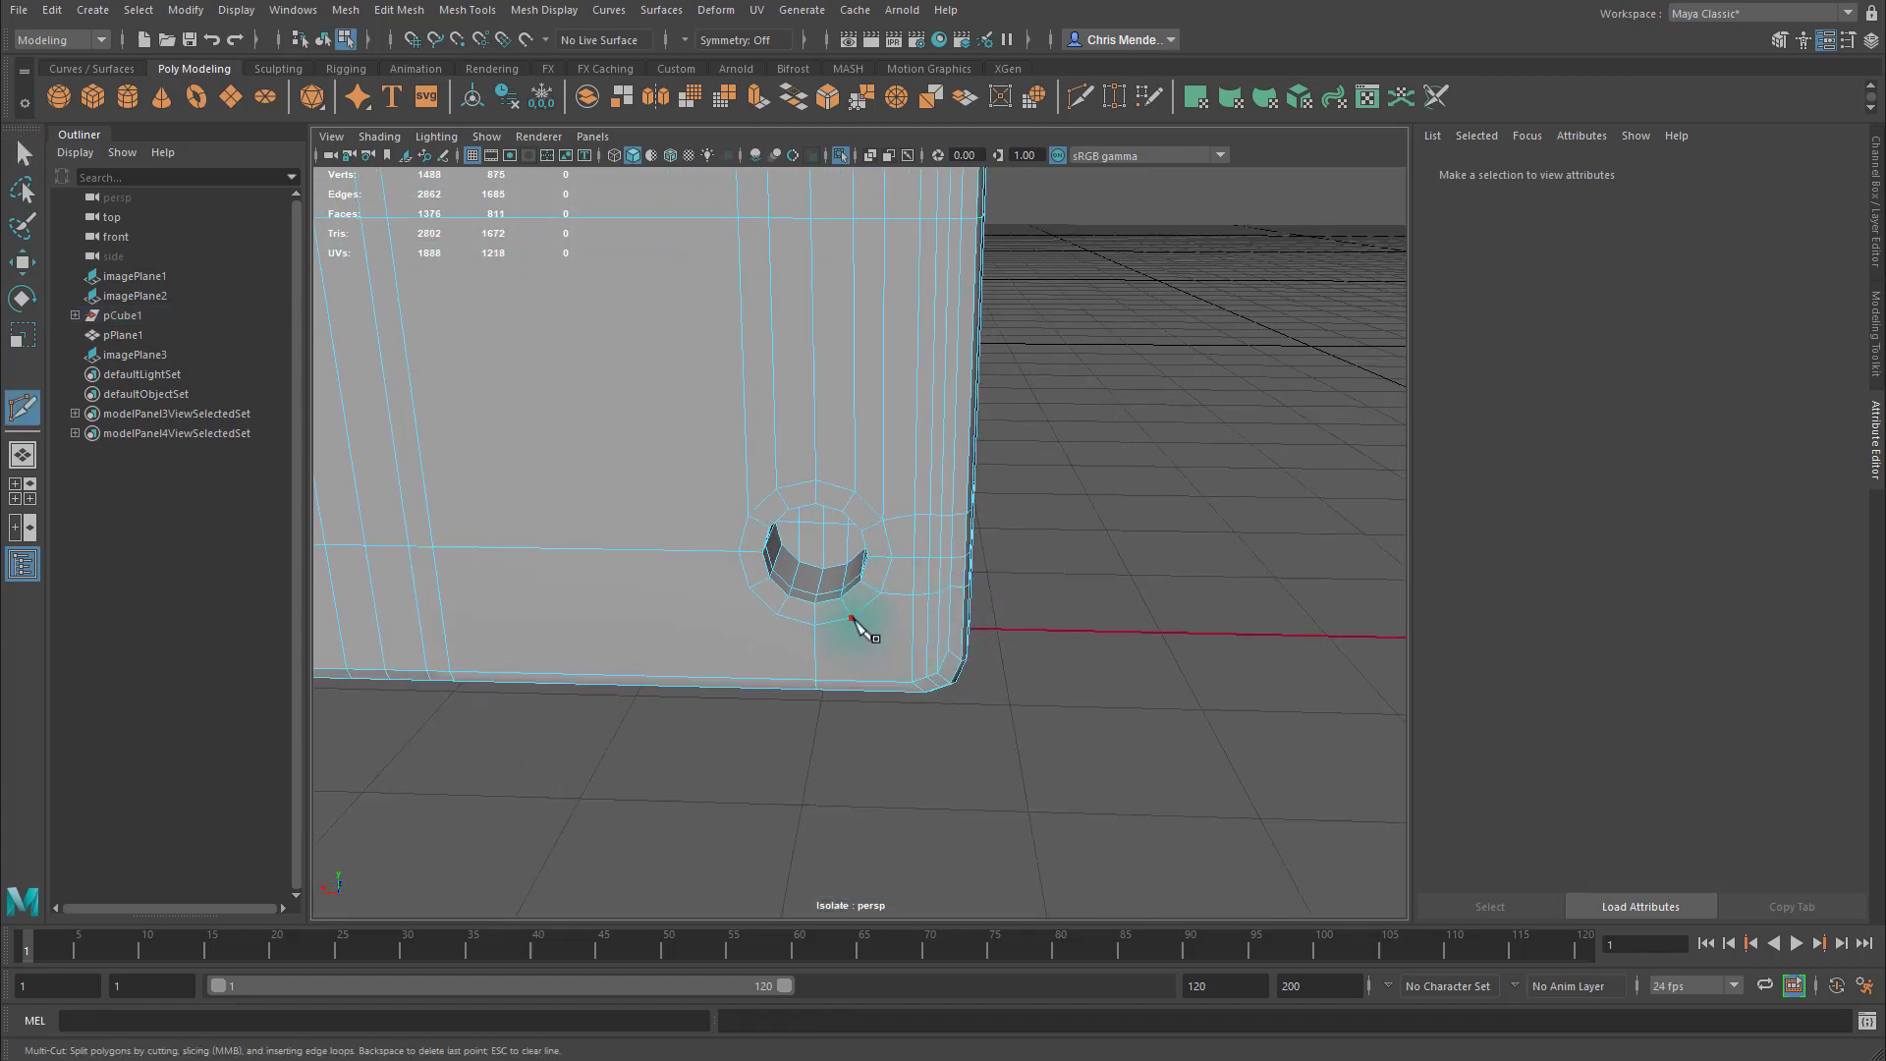
{"action": "left_click", "coordinate": [914, 634]}
{"action": "scroll", "coordinate": [897, 652], "scroll_direction": "up", "scroll_amount": 5}
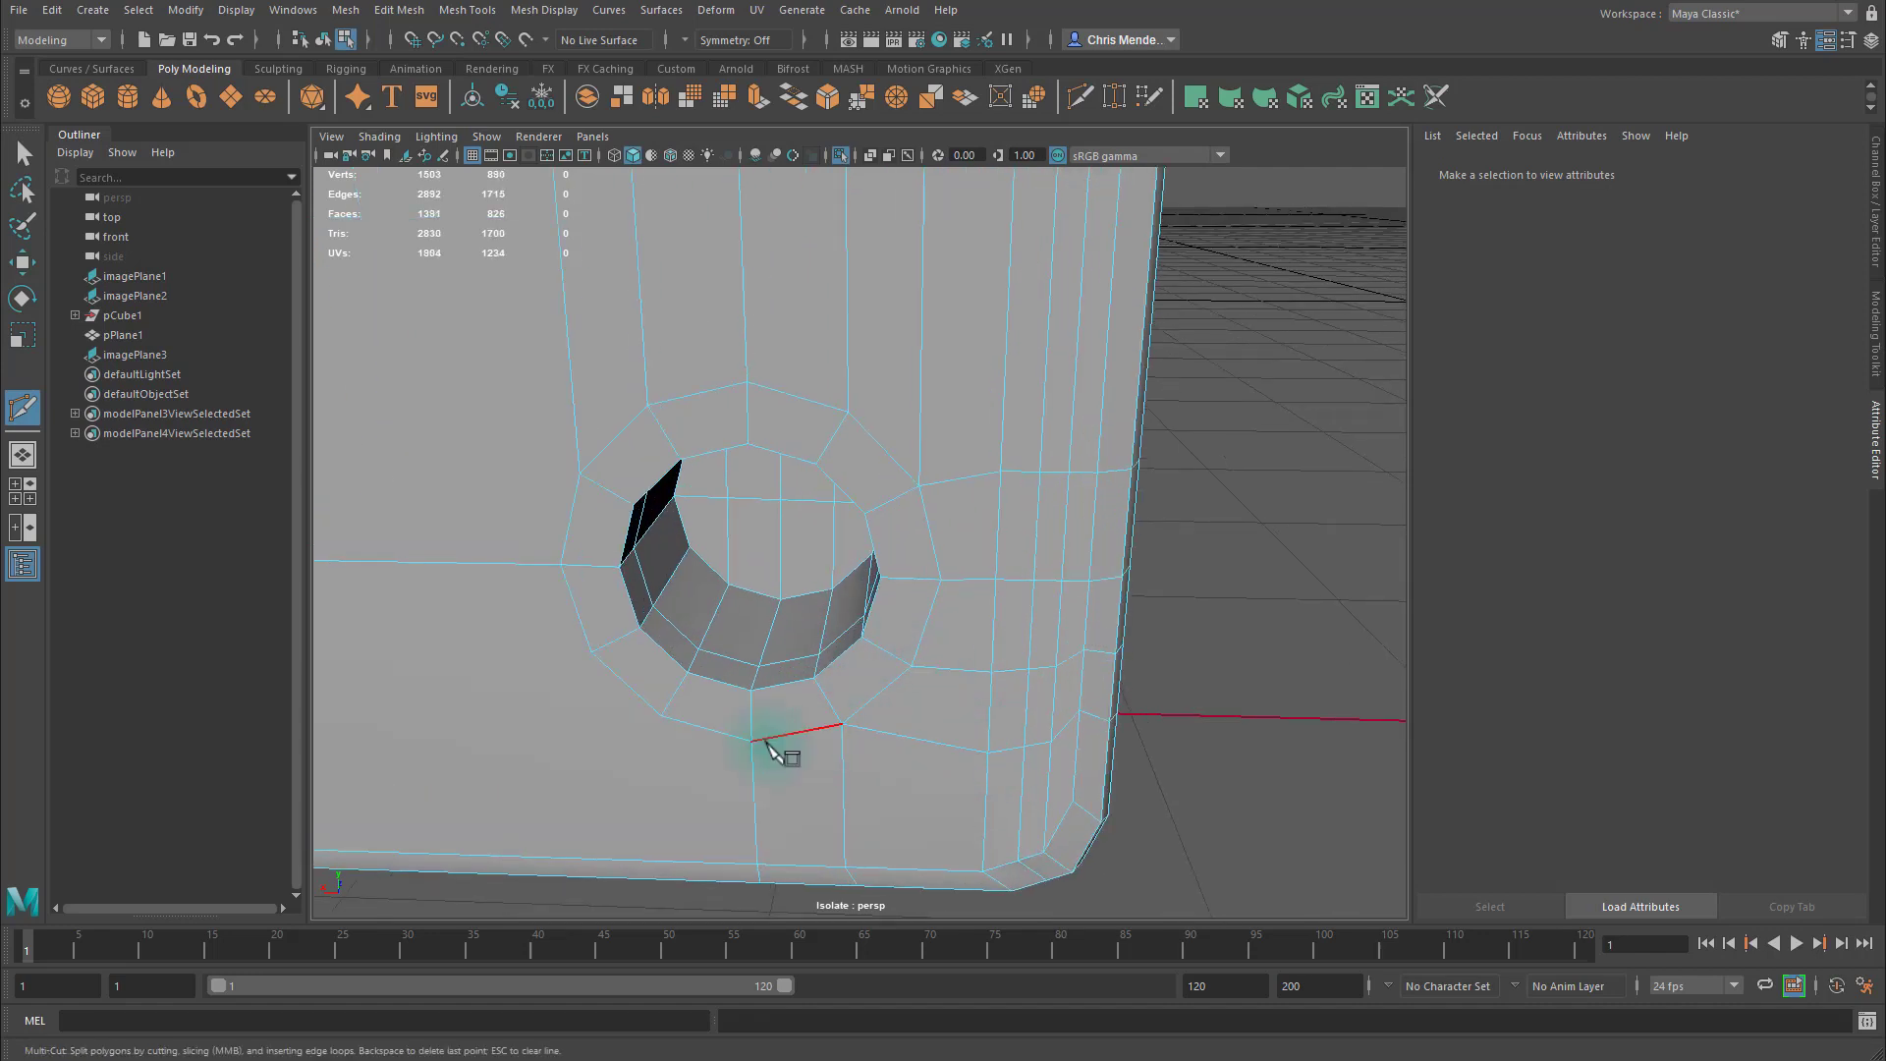
Cut edges from the lower-right hole's bottom and lower-left ring vertices down to the plate's bottom edge.
{"action": "left_click", "coordinate": [751, 742]}
{"action": "middle_click_drag", "start_coordinate": [720, 766], "coordinate": [918, 602], "text": "alt"}
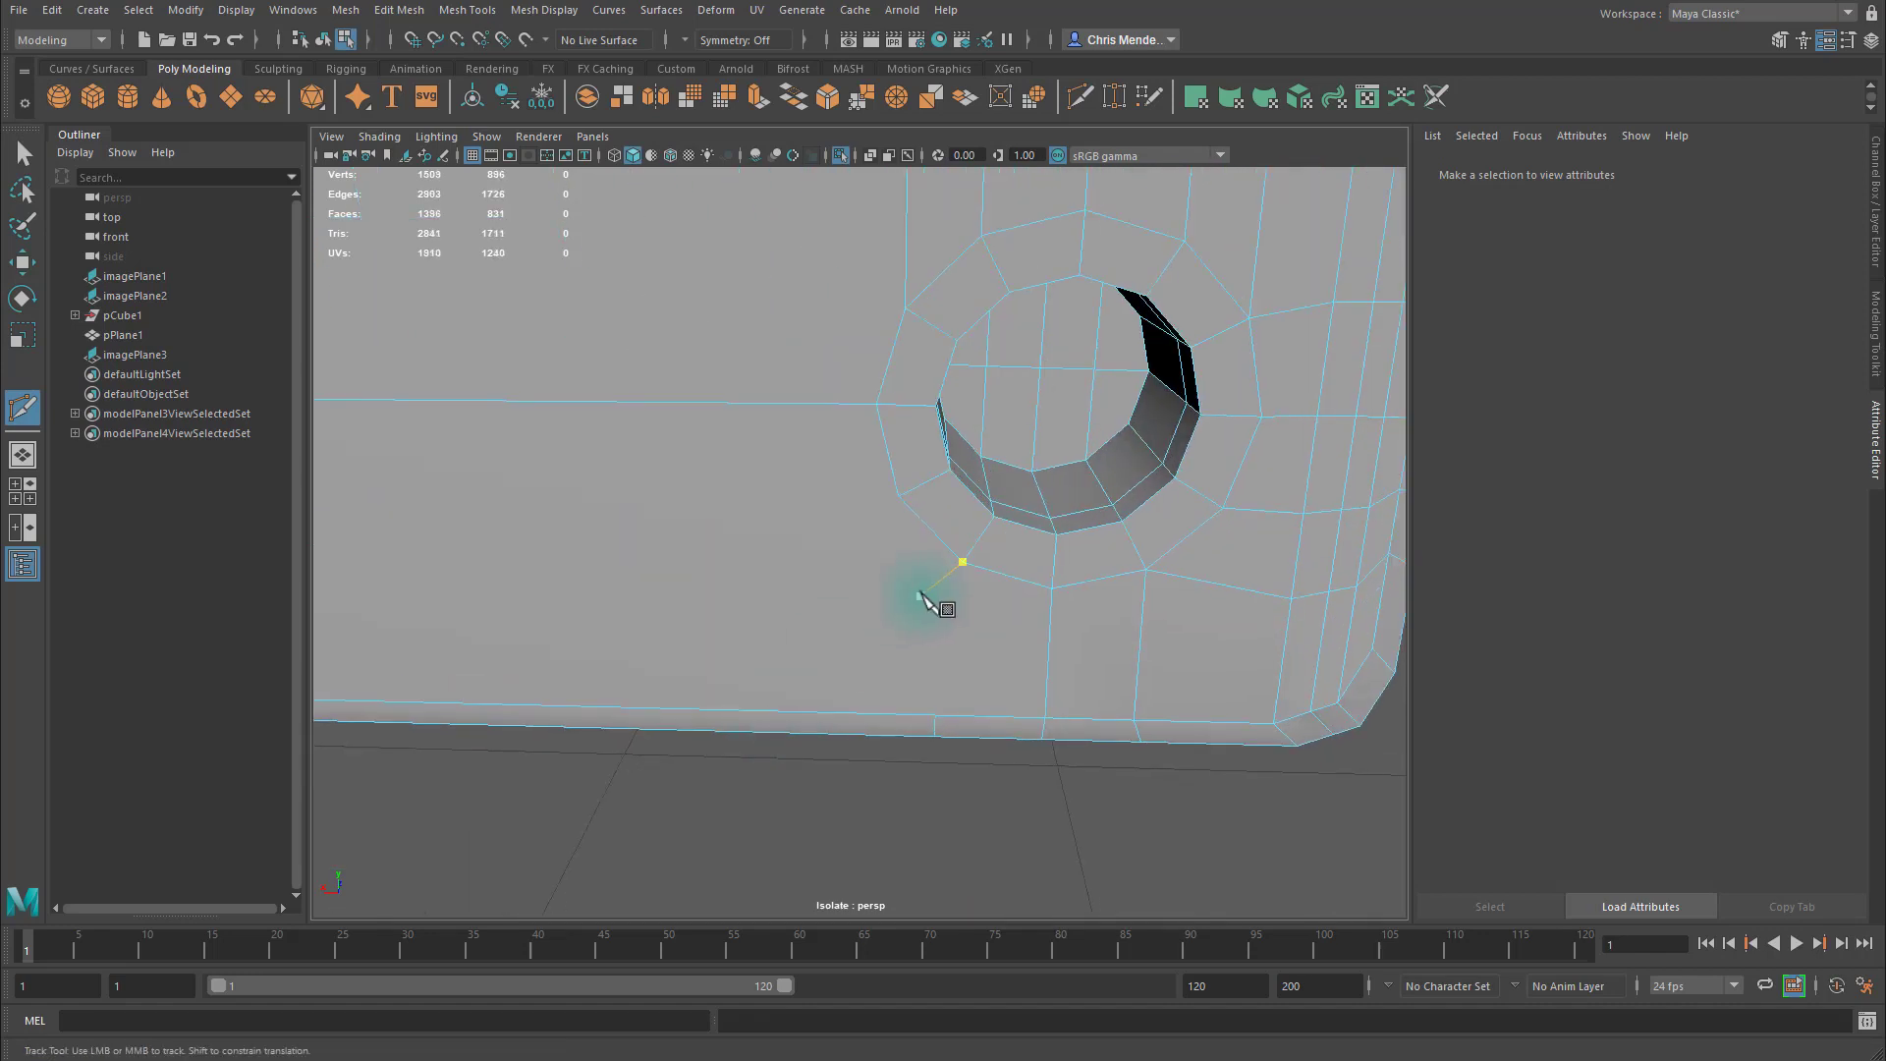
{"action": "left_click", "coordinate": [935, 716]}
{"action": "right_click", "coordinate": [1032, 687]}
Cut a horizontal edge between the lower-right hole's lower-left ring vertex and the lower-middle hole's lower-right ring vertex.
{"action": "right_click_drag", "start_coordinate": [1032, 687], "coordinate": [842, 628], "text": "alt"}
{"action": "middle_click_drag", "start_coordinate": [868, 535], "coordinate": [909, 530], "text": "alt"}
{"action": "left_click", "coordinate": [910, 529]}
{"action": "middle_click_drag", "start_coordinate": [782, 547], "coordinate": [874, 545], "text": "alt"}
{"action": "left_click", "coordinate": [488, 516]}
{"action": "right_click", "coordinate": [531, 518]}
{"action": "right_click_drag", "start_coordinate": [550, 523], "coordinate": [855, 541], "text": "alt"}
Cut additional horizontal edges between the remaining facing ring vertices of the lower-middle and lower-right holes.
{"action": "middle_click_drag", "start_coordinate": [982, 548], "coordinate": [787, 534], "text": "alt"}
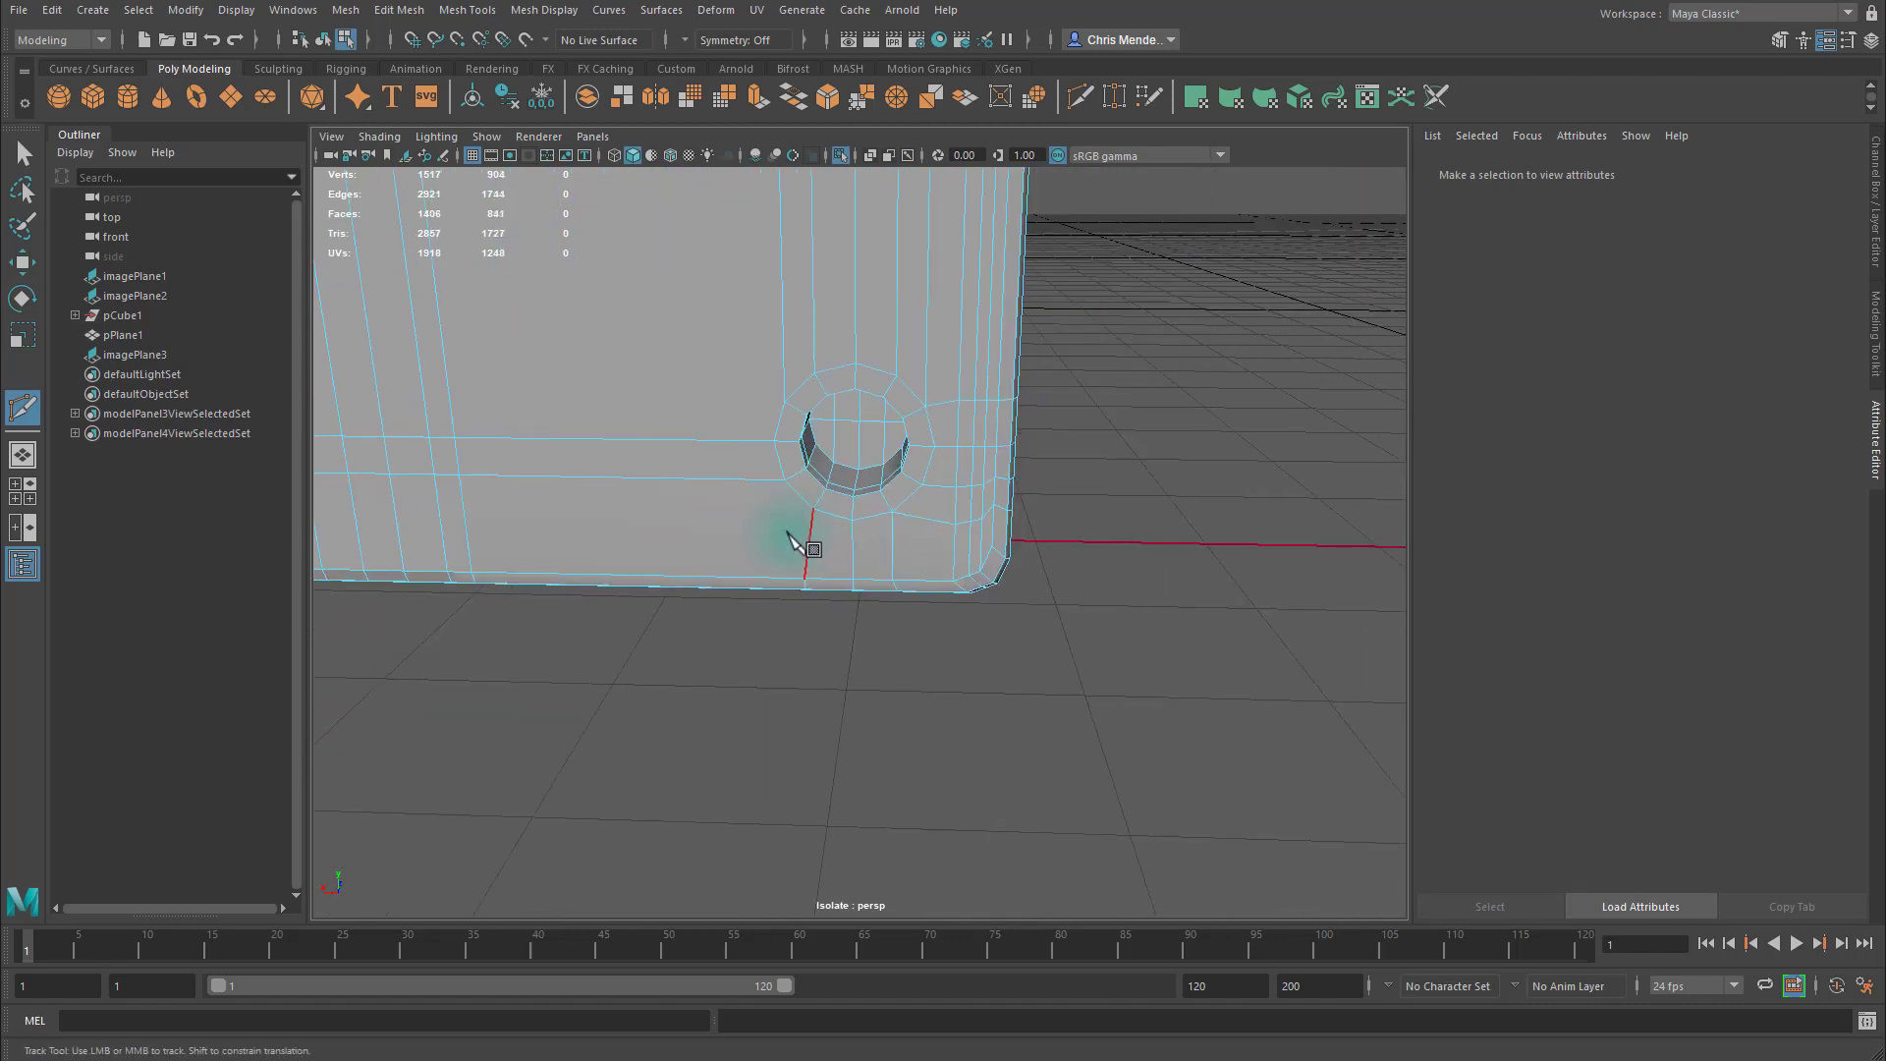
{"action": "right_click_drag", "start_coordinate": [787, 570], "coordinate": [639, 554], "text": "alt"}
{"action": "middle_click_drag", "start_coordinate": [638, 554], "coordinate": [681, 550], "text": "alt"}
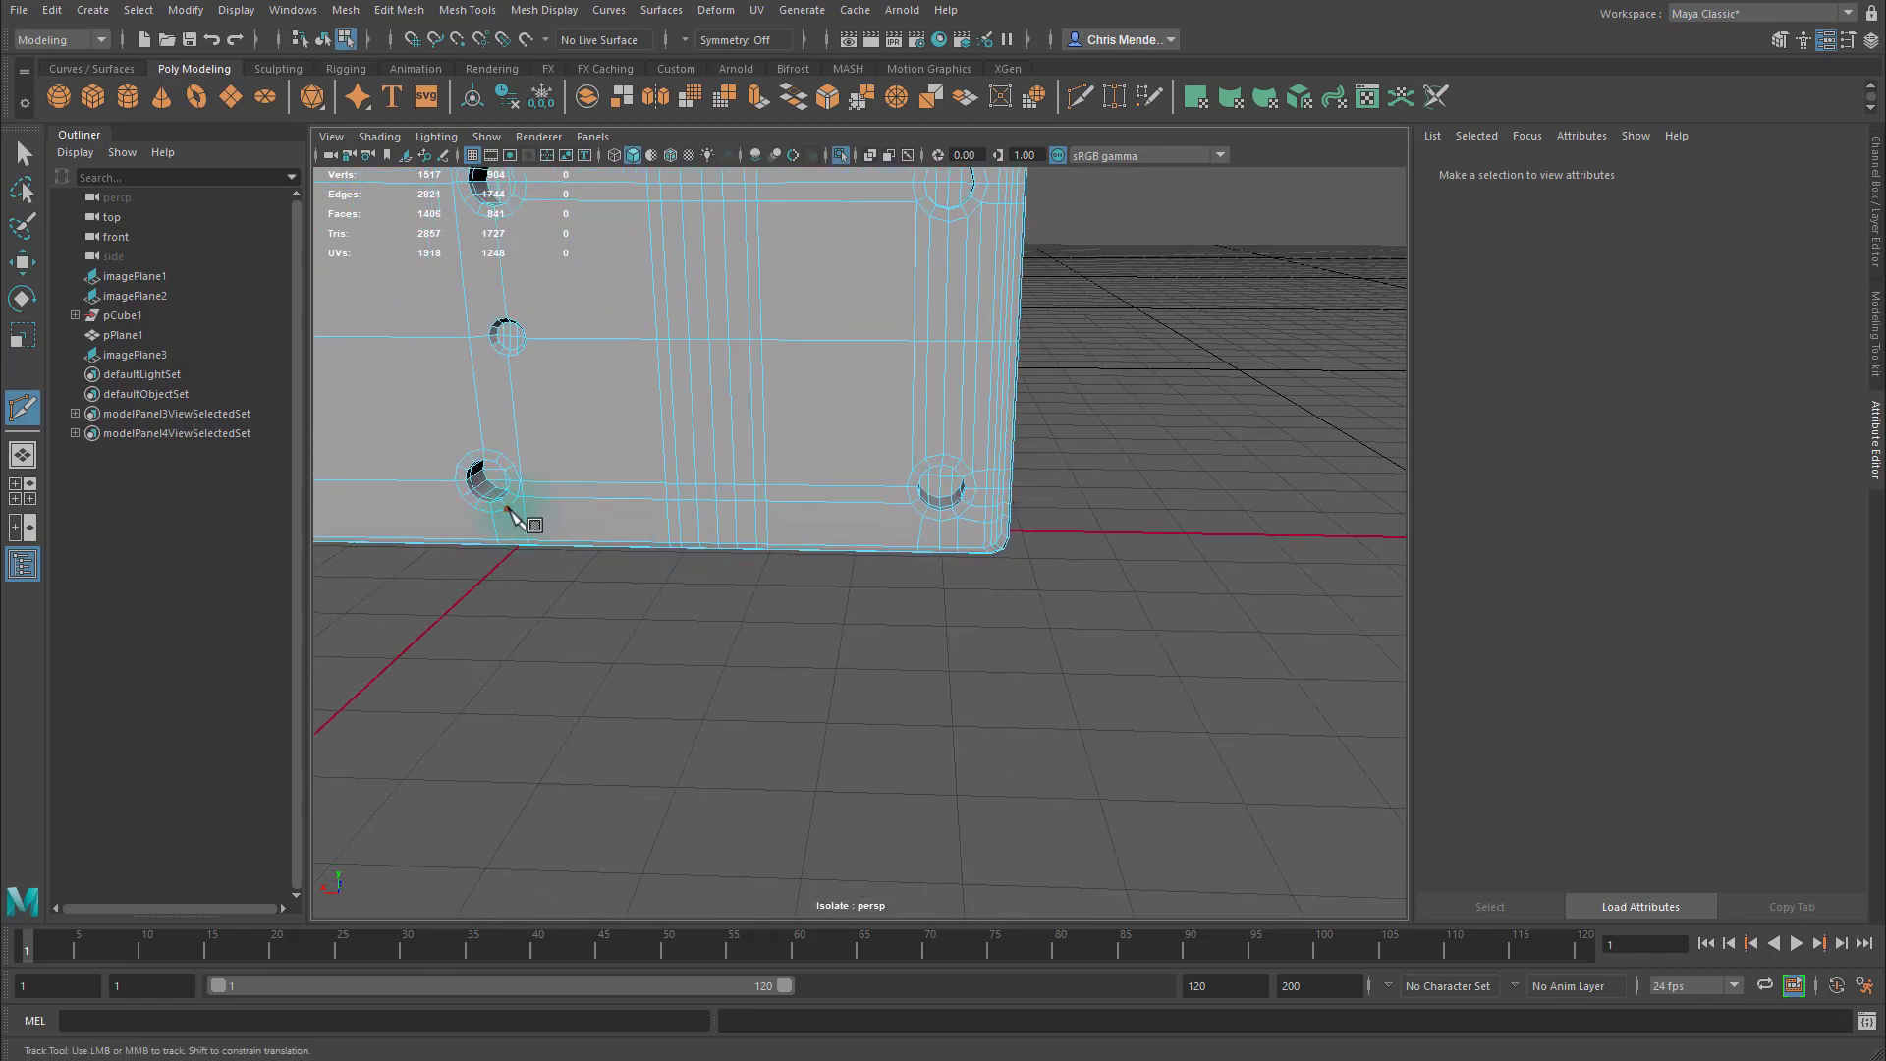
{"action": "middle_click_drag", "start_coordinate": [505, 510], "coordinate": [549, 494], "text": "alt"}
{"action": "right_click_drag", "start_coordinate": [549, 494], "coordinate": [574, 484], "text": "alt"}
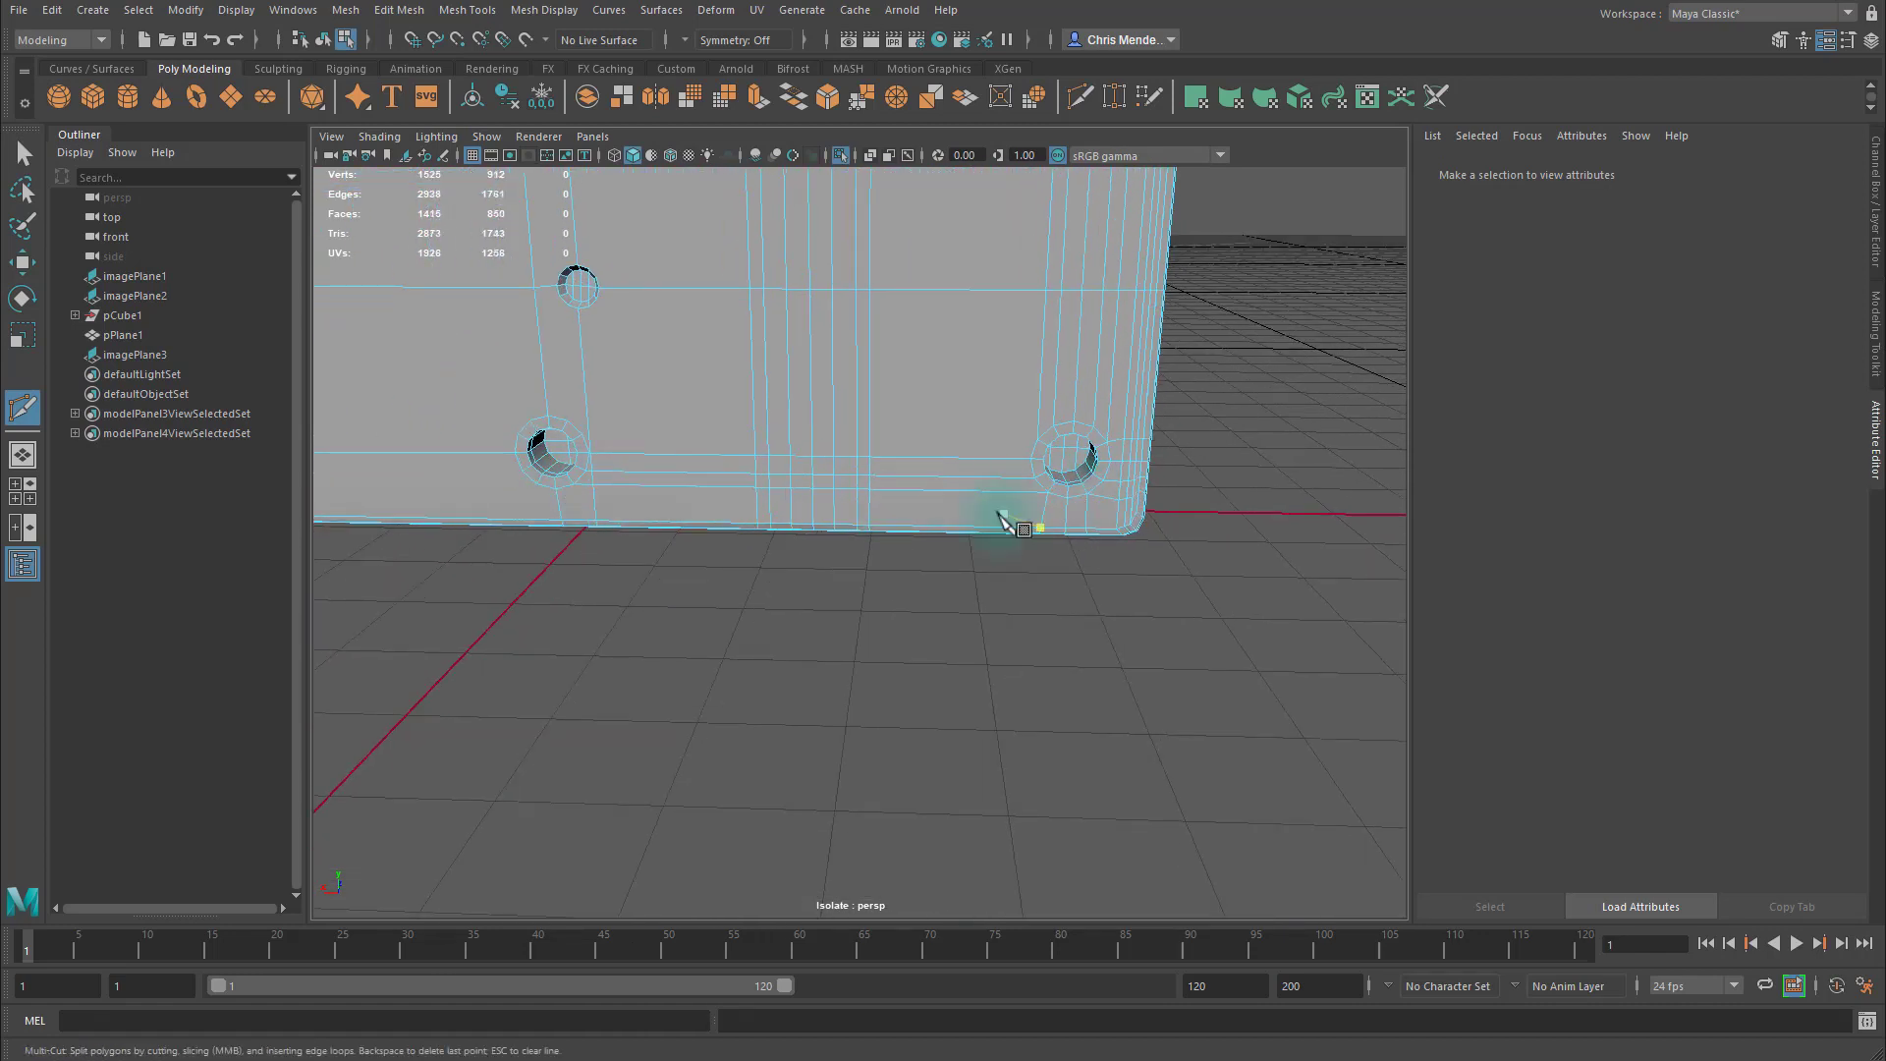
{"action": "middle_click_drag", "start_coordinate": [749, 545], "coordinate": [825, 510], "text": "alt"}
{"action": "key", "text": "3"}
{"action": "key", "text": "1"}
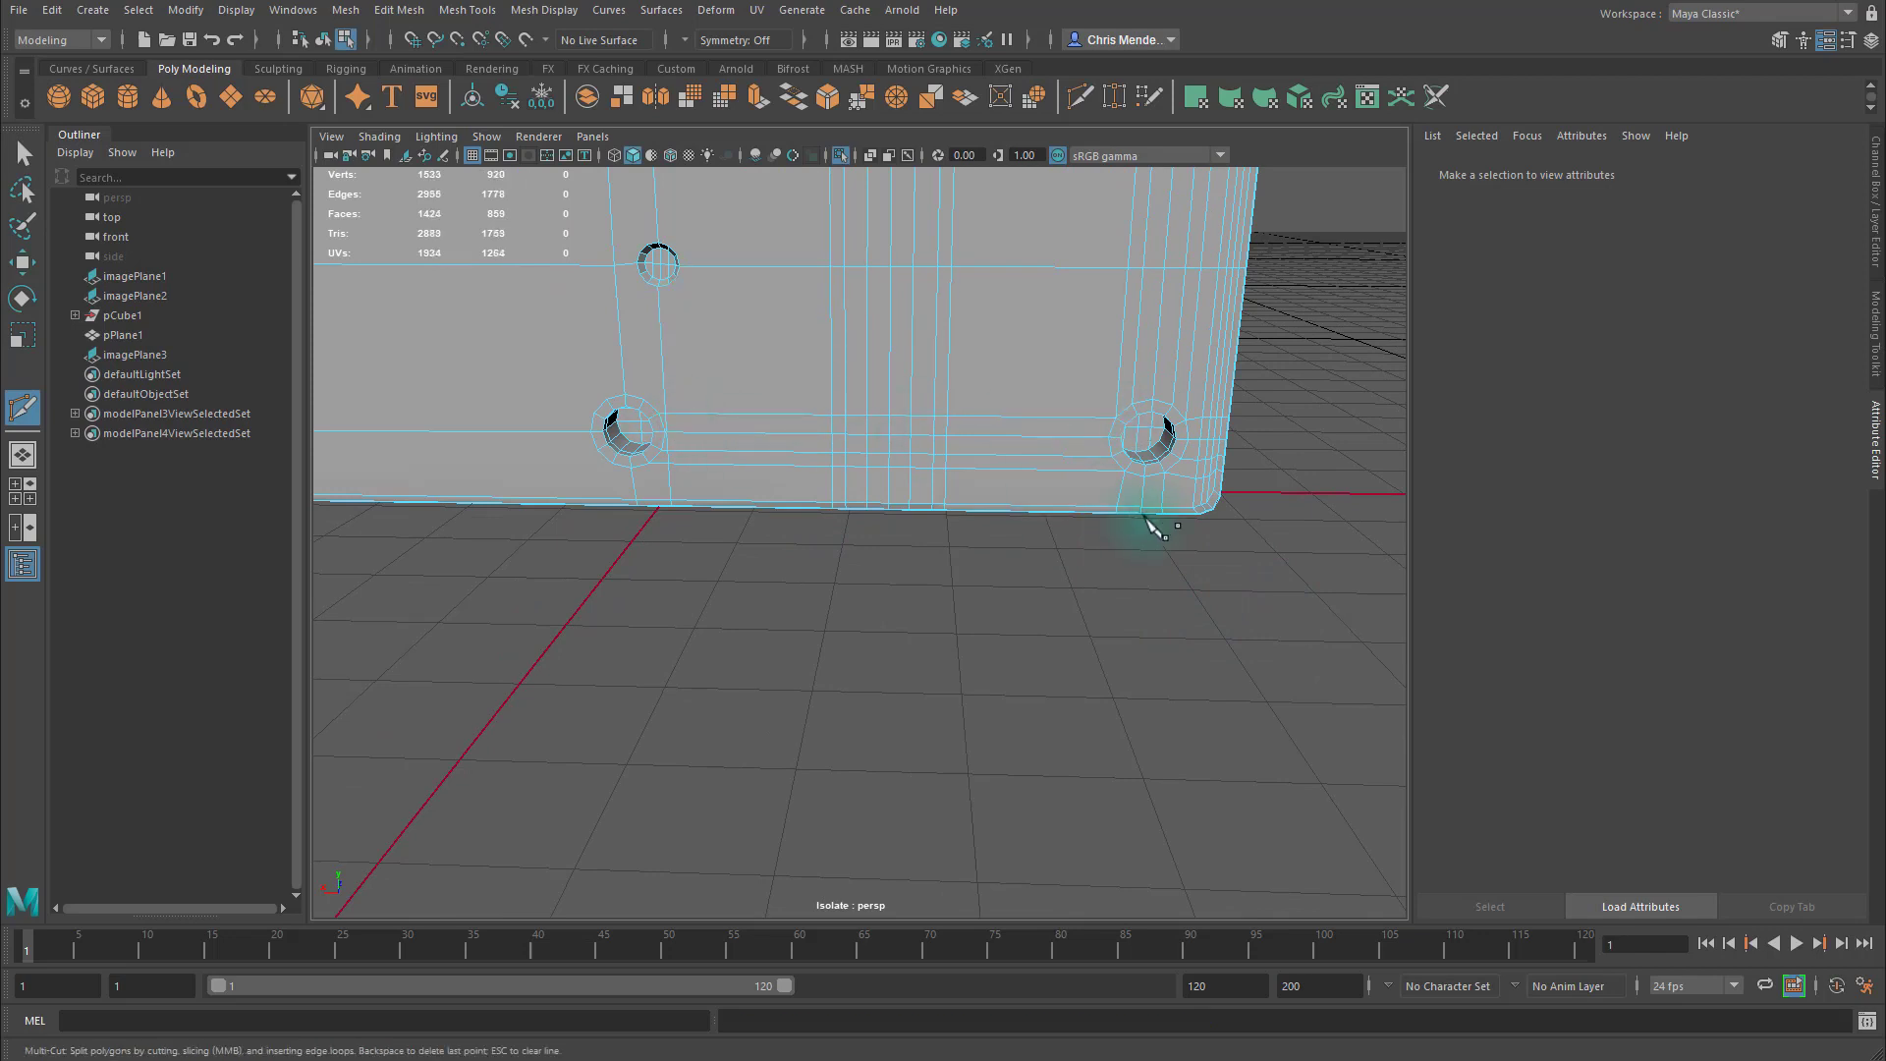
{"action": "key", "text": "3"}
{"action": "key", "text": "1"}
Cut vertical edges from the lower-middle hole's two outer bottom ring vertices down to the plate's bottom edge.
{"action": "middle_click_drag", "start_coordinate": [1175, 535], "coordinate": [1124, 537], "text": "alt"}
{"action": "right_click_drag", "start_coordinate": [1124, 538], "coordinate": [1217, 547], "text": "alt"}
{"action": "middle_click_drag", "start_coordinate": [853, 350], "coordinate": [1281, 444], "text": "alt"}
{"action": "right_click_drag", "start_coordinate": [847, 393], "coordinate": [937, 396], "text": "alt"}
{"action": "left_click", "coordinate": [902, 494]}
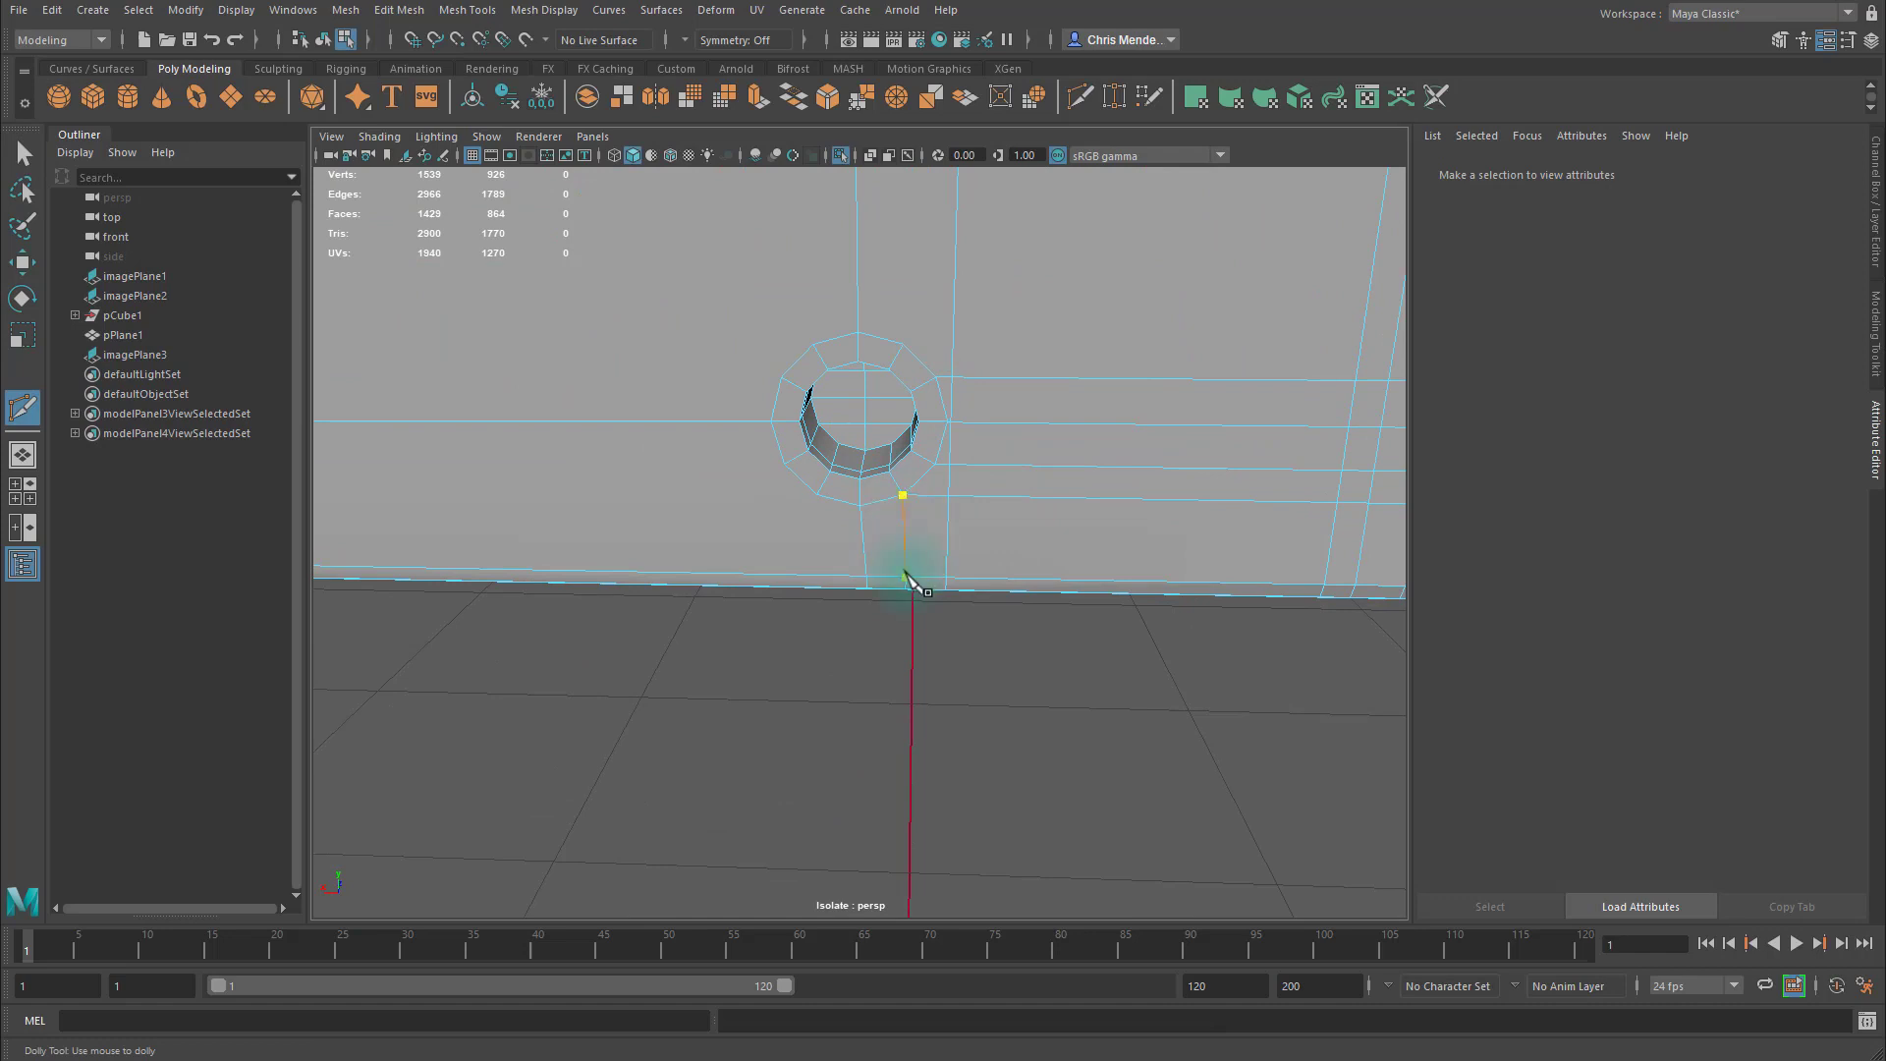
{"action": "left_click", "coordinate": [905, 577]}
{"action": "right_click", "coordinate": [906, 576]}
{"action": "left_click", "coordinate": [818, 494]}
{"action": "left_click", "coordinate": [820, 576]}
{"action": "right_click", "coordinate": [819, 576]}
Cut two horizontal edges between the facing lower ring vertices of the lower-middle and lower-left holes.
{"action": "middle_click_drag", "start_coordinate": [863, 594], "coordinate": [1024, 597], "text": "alt"}
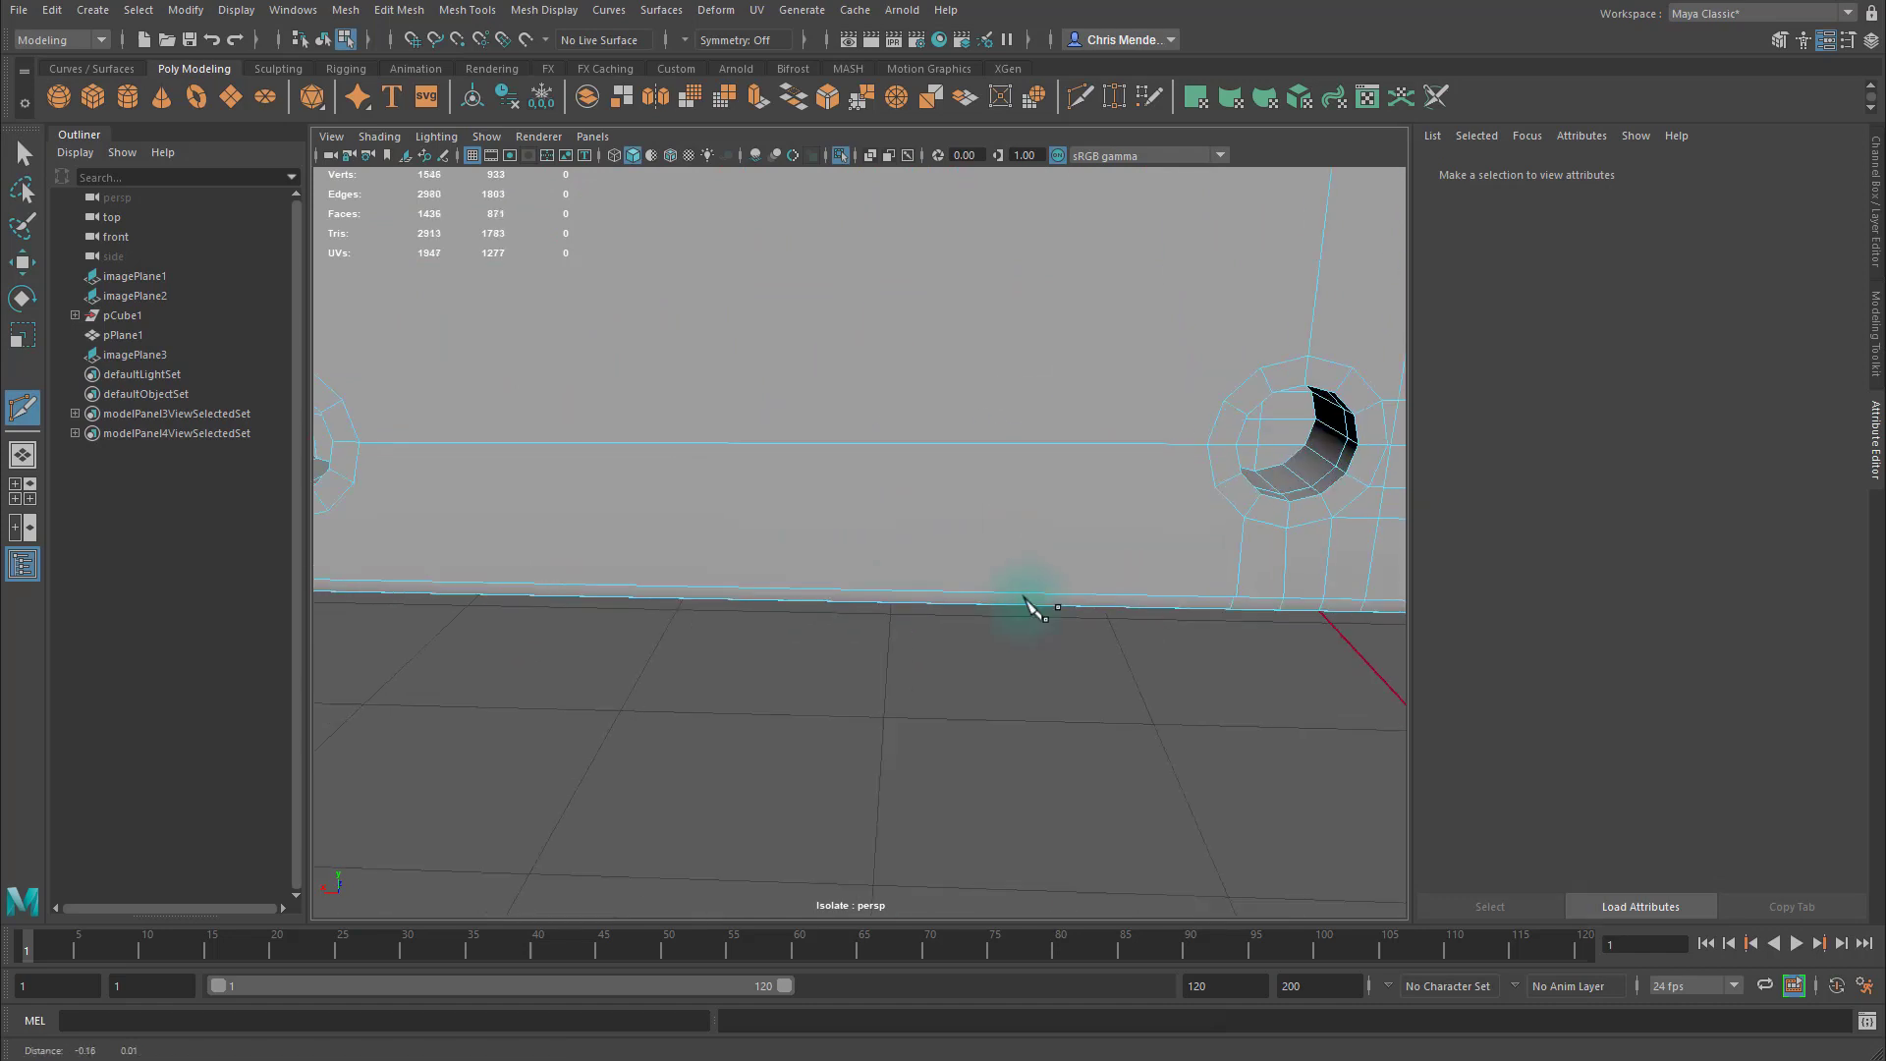
{"action": "right_click_drag", "start_coordinate": [1024, 598], "coordinate": [1056, 538], "text": "alt"}
{"action": "middle_click_drag", "start_coordinate": [1055, 539], "coordinate": [1082, 527], "text": "alt"}
{"action": "left_click", "coordinate": [1164, 486]}
{"action": "left_click", "coordinate": [586, 483]}
{"action": "right_click", "coordinate": [585, 483]}
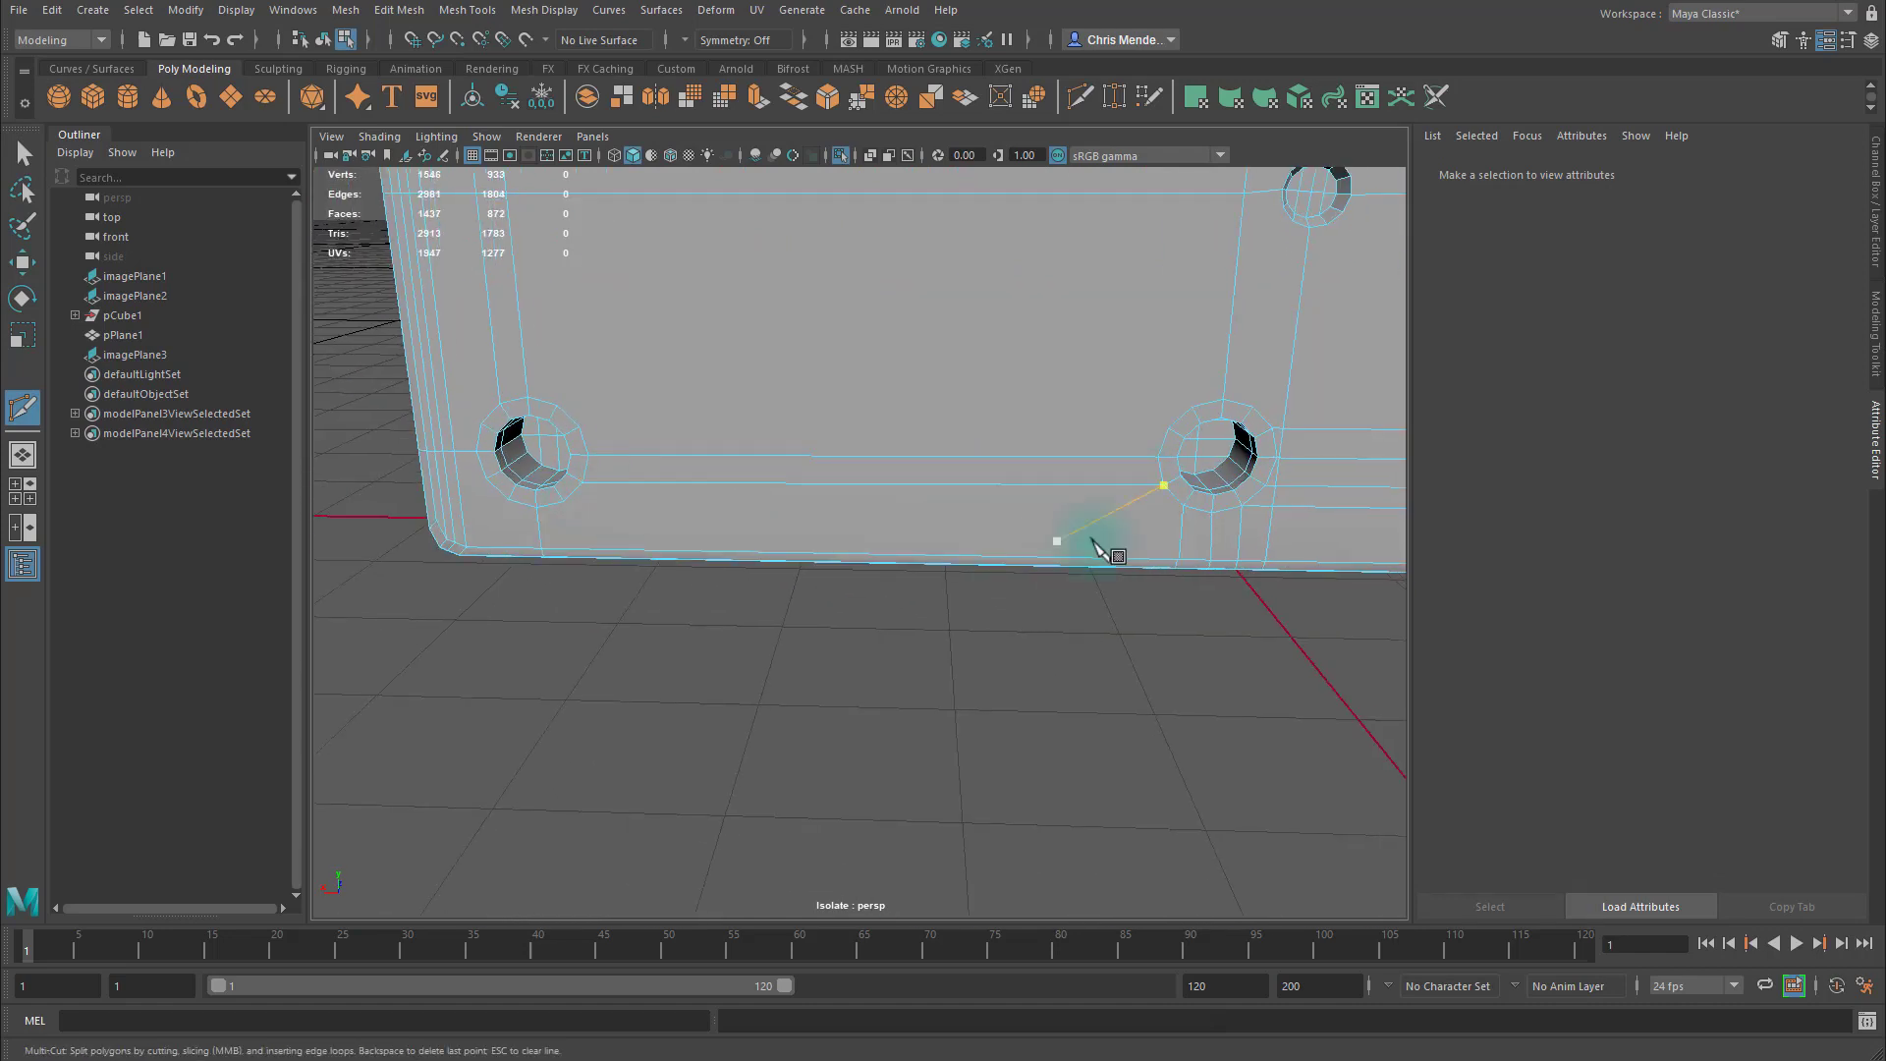
{"action": "left_click", "coordinate": [1184, 505]}
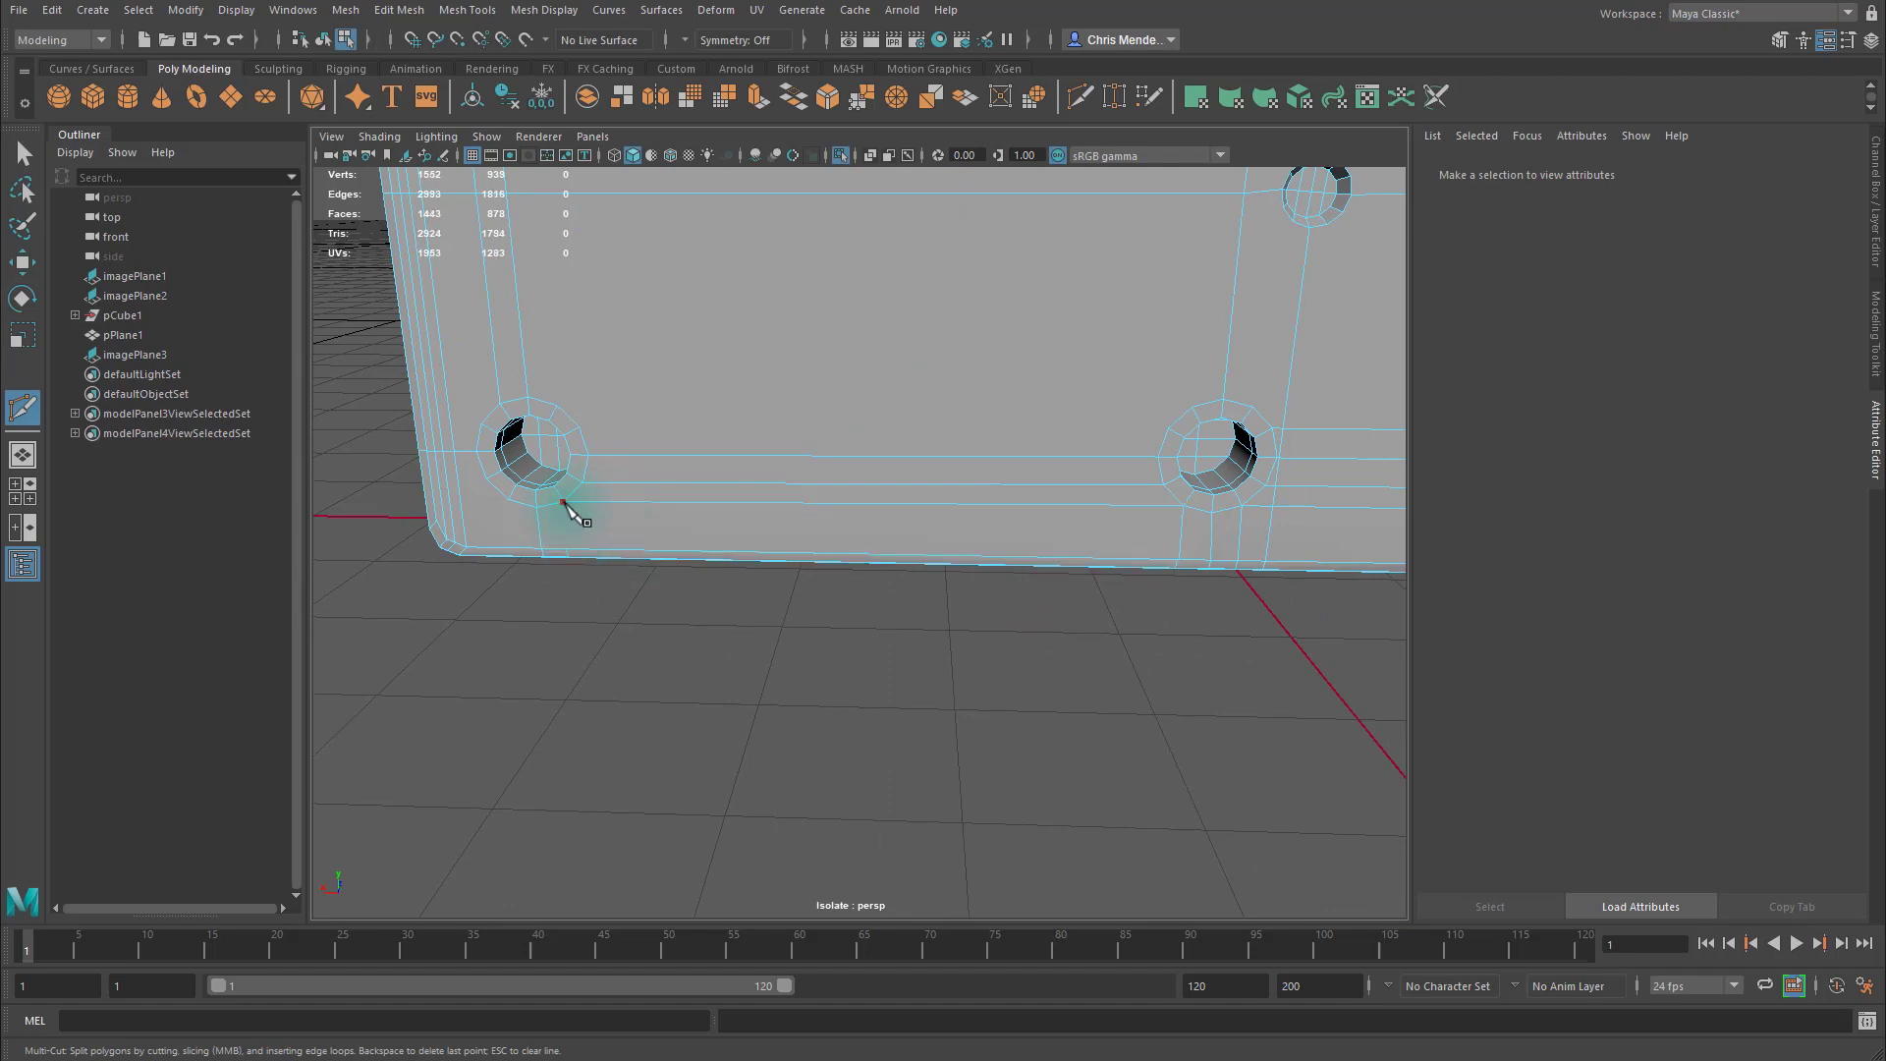
Cut vertical edges from the lower-left hole's lower ring vertices down to the plate's bottom edge.
{"action": "left_click", "coordinate": [512, 547]}
{"action": "right_click", "coordinate": [512, 547]}
{"action": "middle_click_drag", "start_coordinate": [512, 547], "coordinate": [614, 560], "text": "alt"}
{"action": "right_click_drag", "start_coordinate": [614, 560], "coordinate": [695, 552], "text": "alt"}
{"action": "middle_click_drag", "start_coordinate": [696, 552], "coordinate": [810, 542], "text": "alt"}
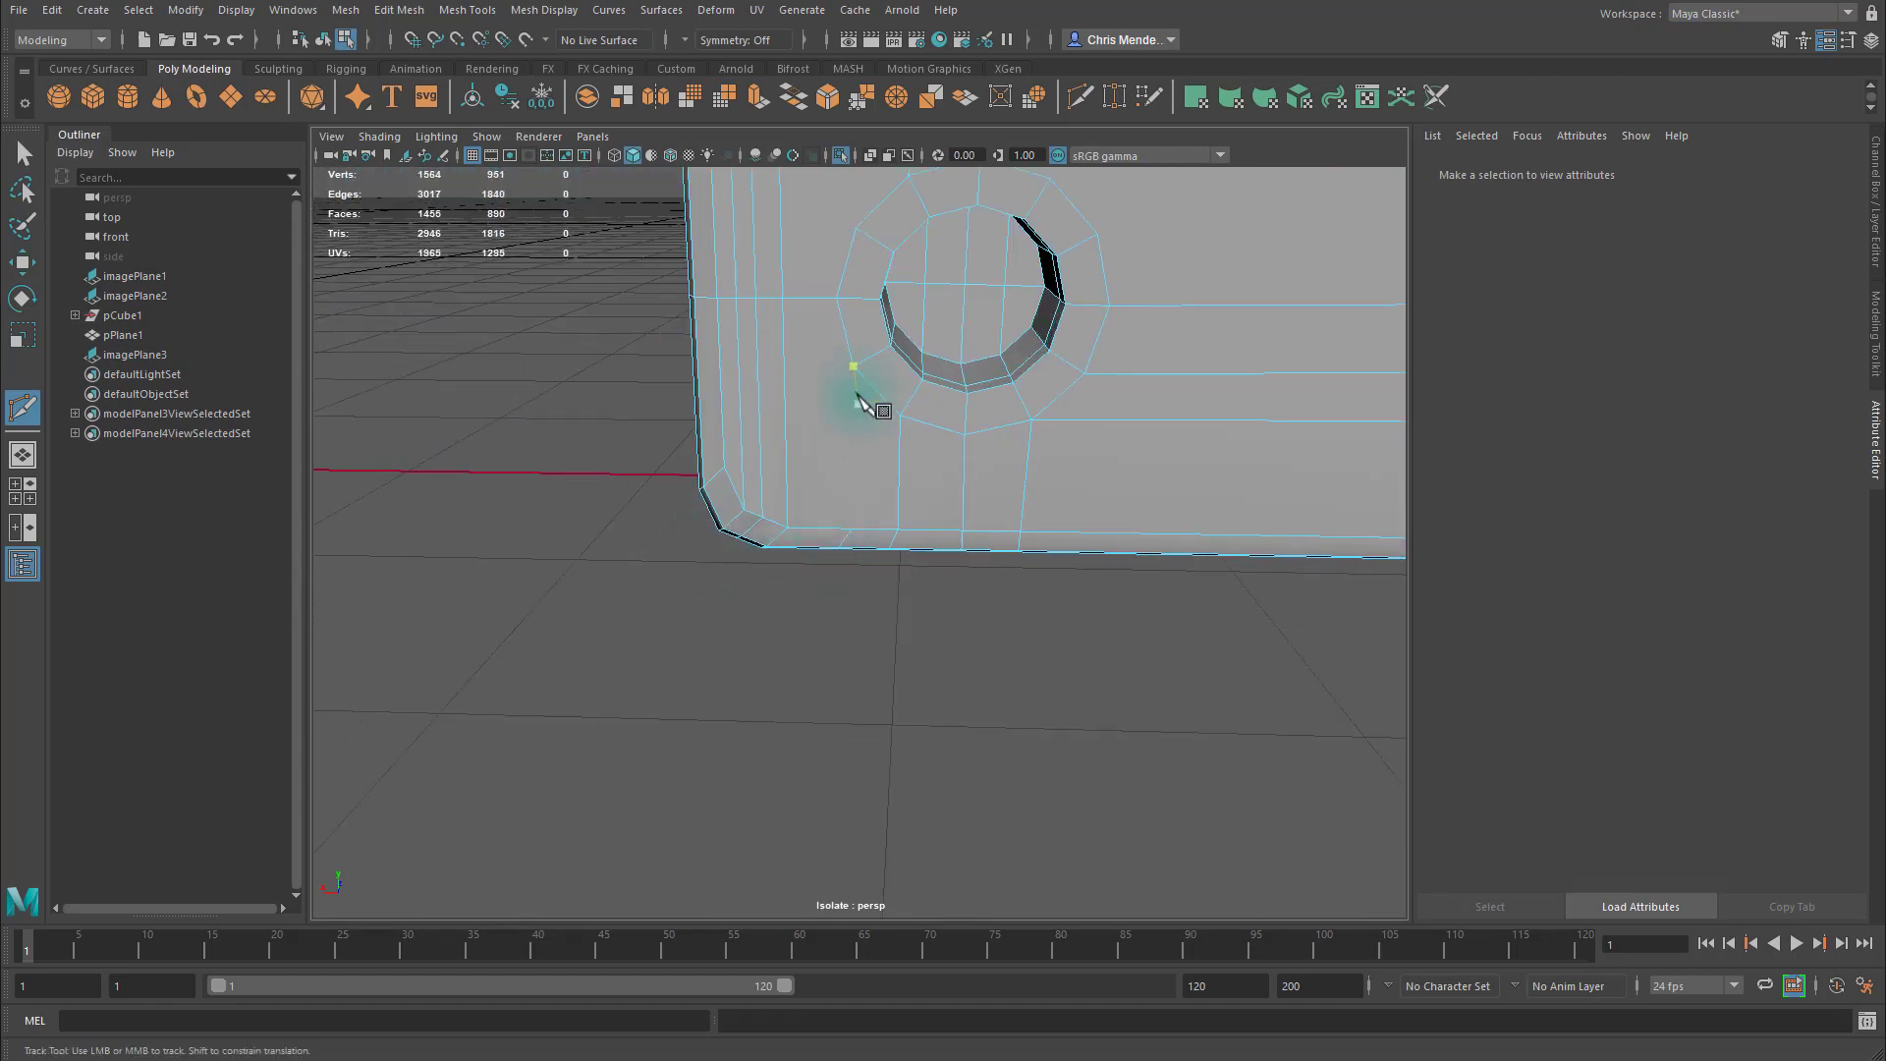
{"action": "left_click", "coordinate": [852, 530]}
{"action": "right_click", "coordinate": [852, 529]}
Insert an edge loop at the plate's left side and connect it to the lower-left hole's lower-left ring vertex.
{"action": "left_click", "coordinate": [744, 359], "text": "ctrl"}
{"action": "left_click", "coordinate": [854, 367]}
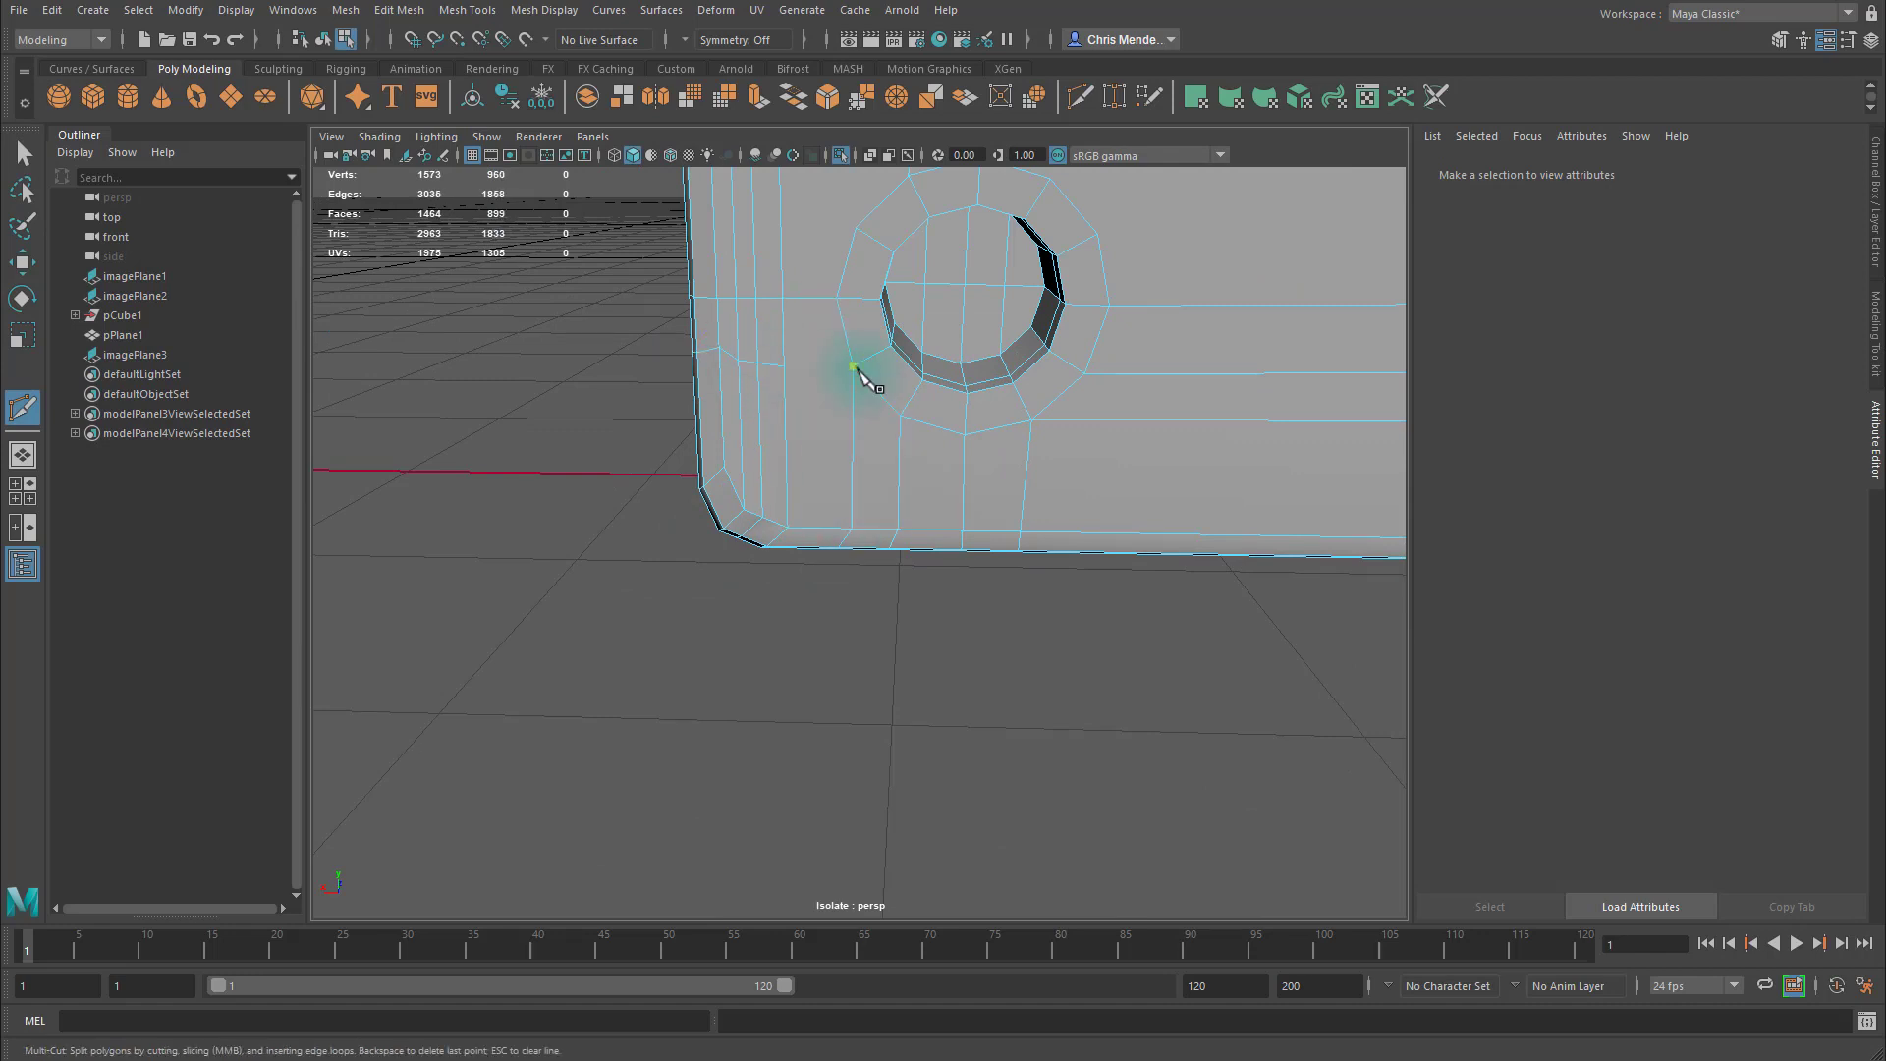
{"action": "left_click", "coordinate": [784, 365]}
{"action": "right_click", "coordinate": [785, 365]}
Insert another left-side edge loop and connect it to the lower-left hole's upper-left ring vertex.
{"action": "middle_click_drag", "start_coordinate": [784, 365], "coordinate": [816, 554], "text": "alt"}
{"action": "left_click", "coordinate": [818, 566], "text": "ctrl"}
{"action": "left_click", "coordinate": [920, 571]}
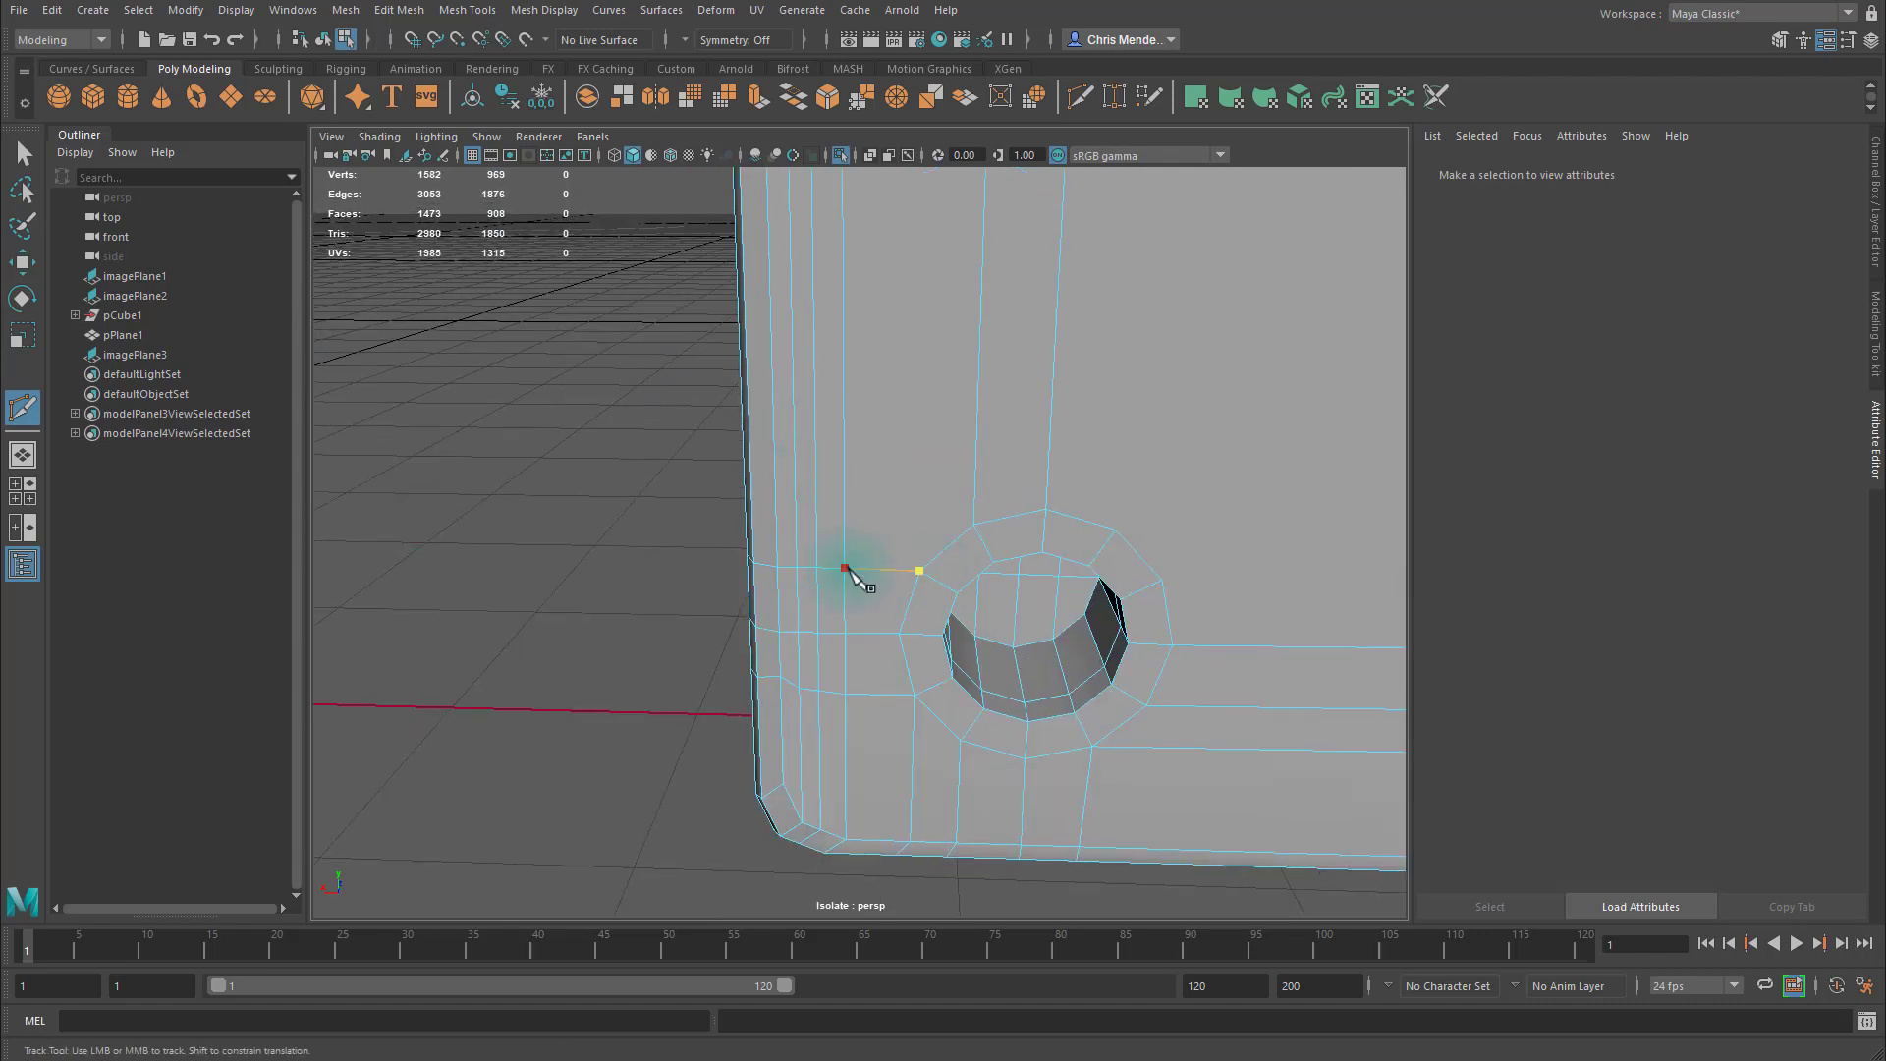
{"action": "left_click", "coordinate": [845, 568]}
{"action": "right_click", "coordinate": [845, 568]}
Try to insert a left-side edge loop above the lower-left hole and connect it to the ring's next upper vertex.
{"action": "left_click", "coordinate": [792, 510], "text": "ctrl"}
{"action": "left_click", "coordinate": [967, 525]}
{"action": "left_click", "coordinate": [845, 511]}
{"action": "right_click", "coordinate": [845, 511]}
{"action": "right_click_drag", "start_coordinate": [1028, 535], "coordinate": [967, 447], "text": "alt"}
{"action": "middle_click_drag", "start_coordinate": [967, 447], "coordinate": [961, 552], "text": "alt"}
{"action": "key", "text": "ctrl+z"}
{"action": "key", "text": "ctrl+z"}
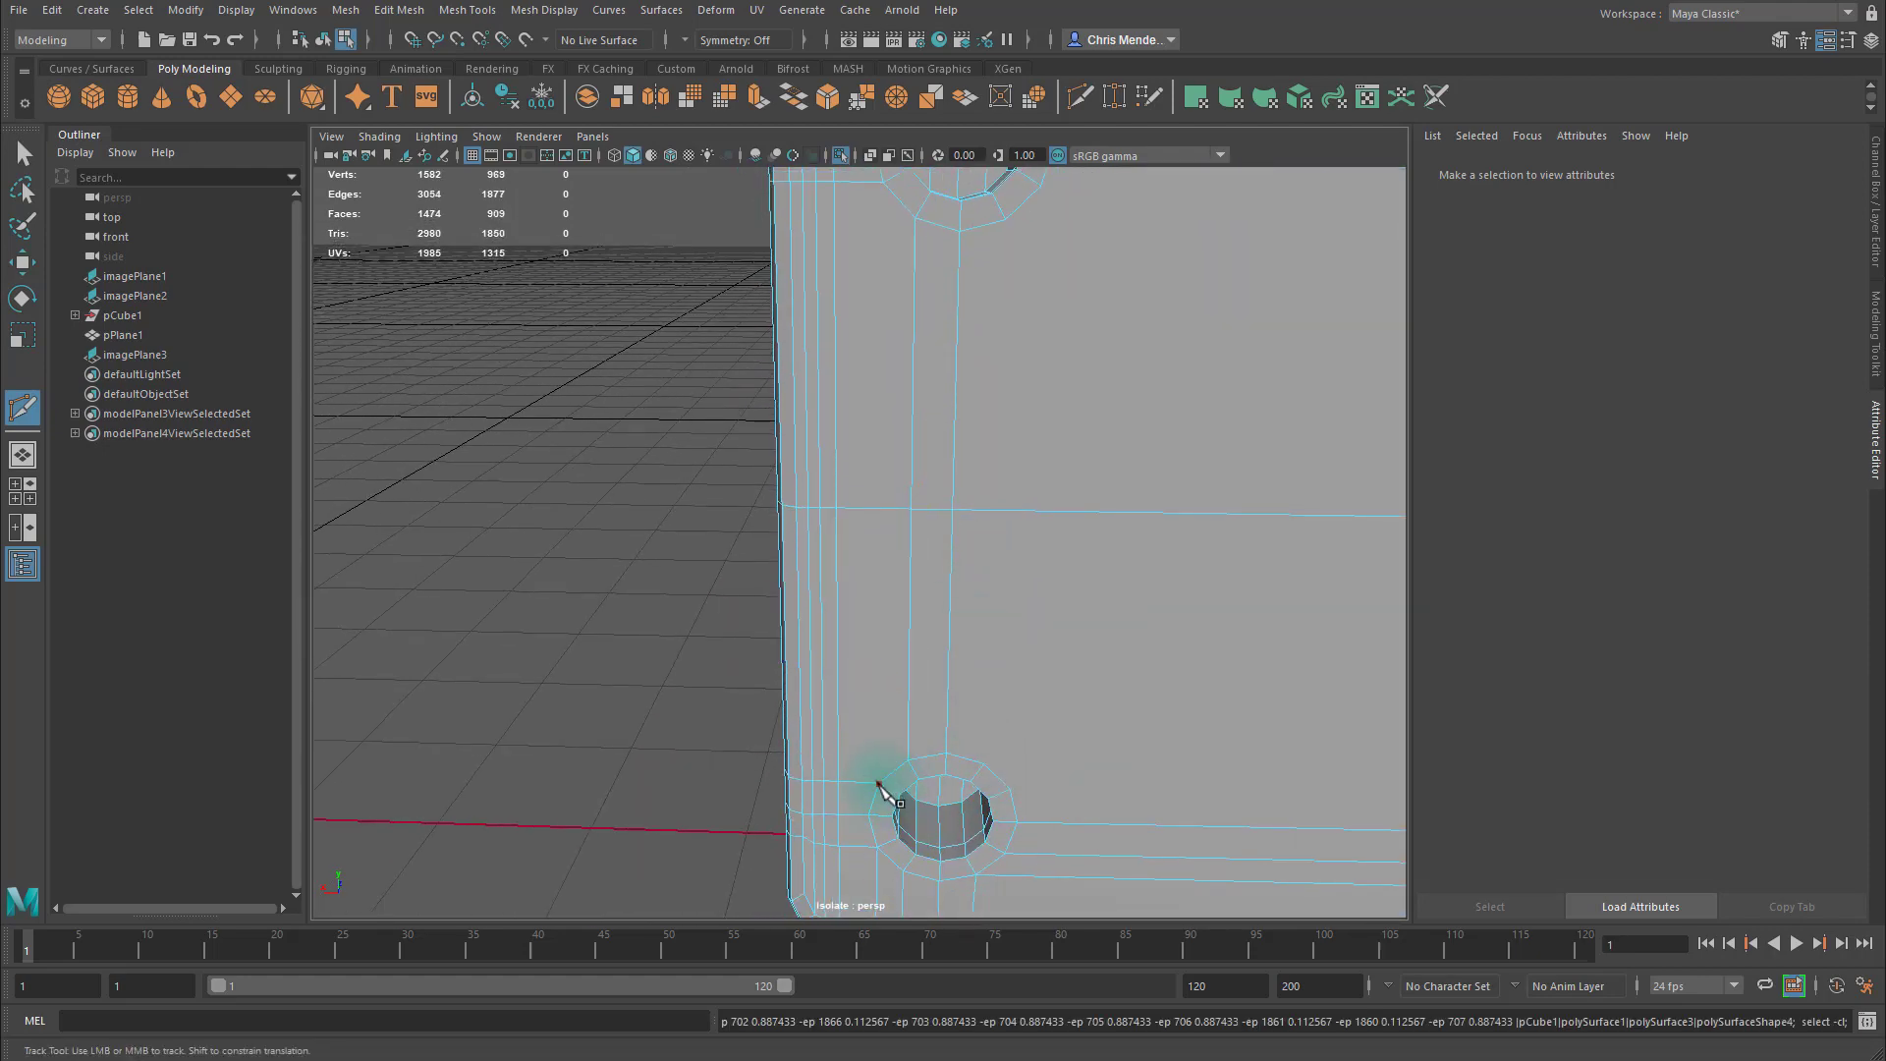
Cut a vertical edge between the outer left ring vertices of the lower-left and upper-left holes.
{"action": "left_click", "coordinate": [879, 784]}
{"action": "middle_click_drag", "start_coordinate": [898, 477], "coordinate": [914, 610], "text": "alt"}
{"action": "left_click", "coordinate": [901, 340]}
{"action": "right_click", "coordinate": [901, 340]}
Cut two vertical edges between the facing right-side ring vertices of the upper-left and lower-left holes.
{"action": "middle_click_drag", "start_coordinate": [1090, 555], "coordinate": [961, 463], "text": "alt"}
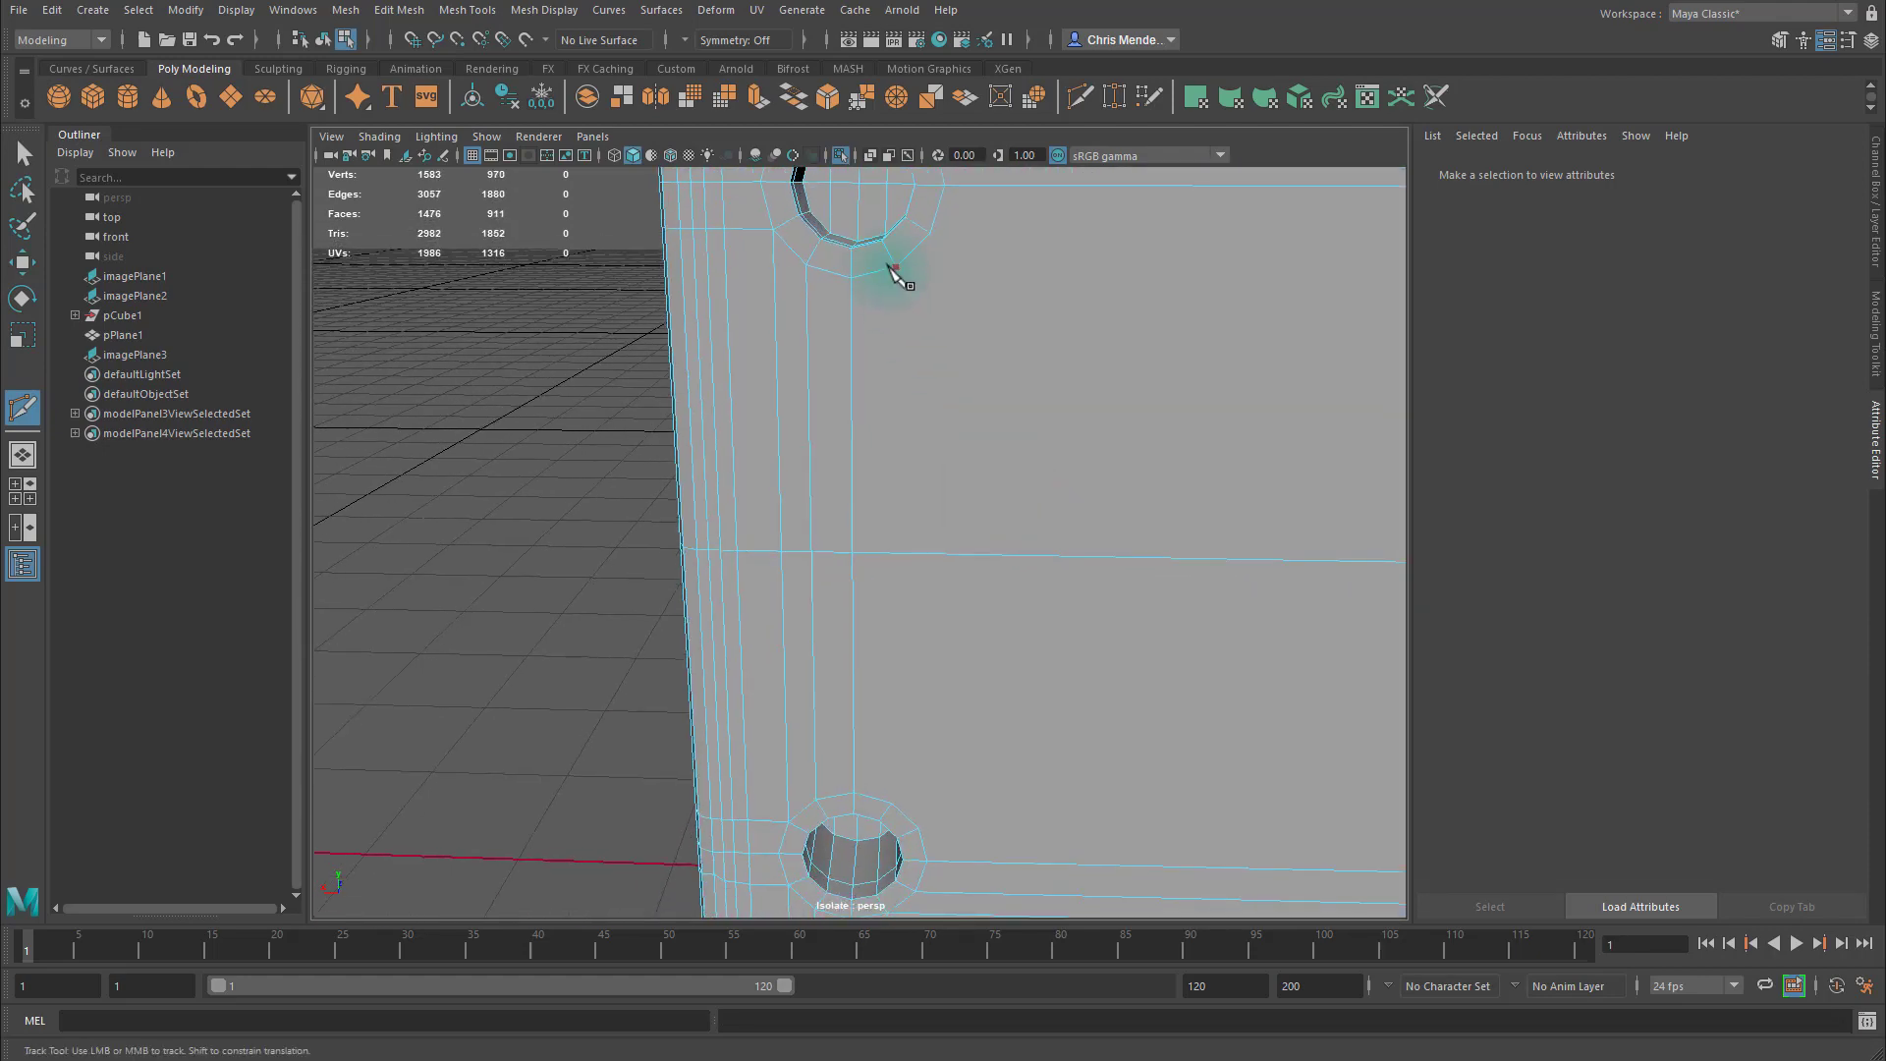
{"action": "left_click", "coordinate": [895, 266]}
{"action": "left_click", "coordinate": [891, 804]}
{"action": "right_click", "coordinate": [891, 804]}
{"action": "left_click", "coordinate": [930, 233]}
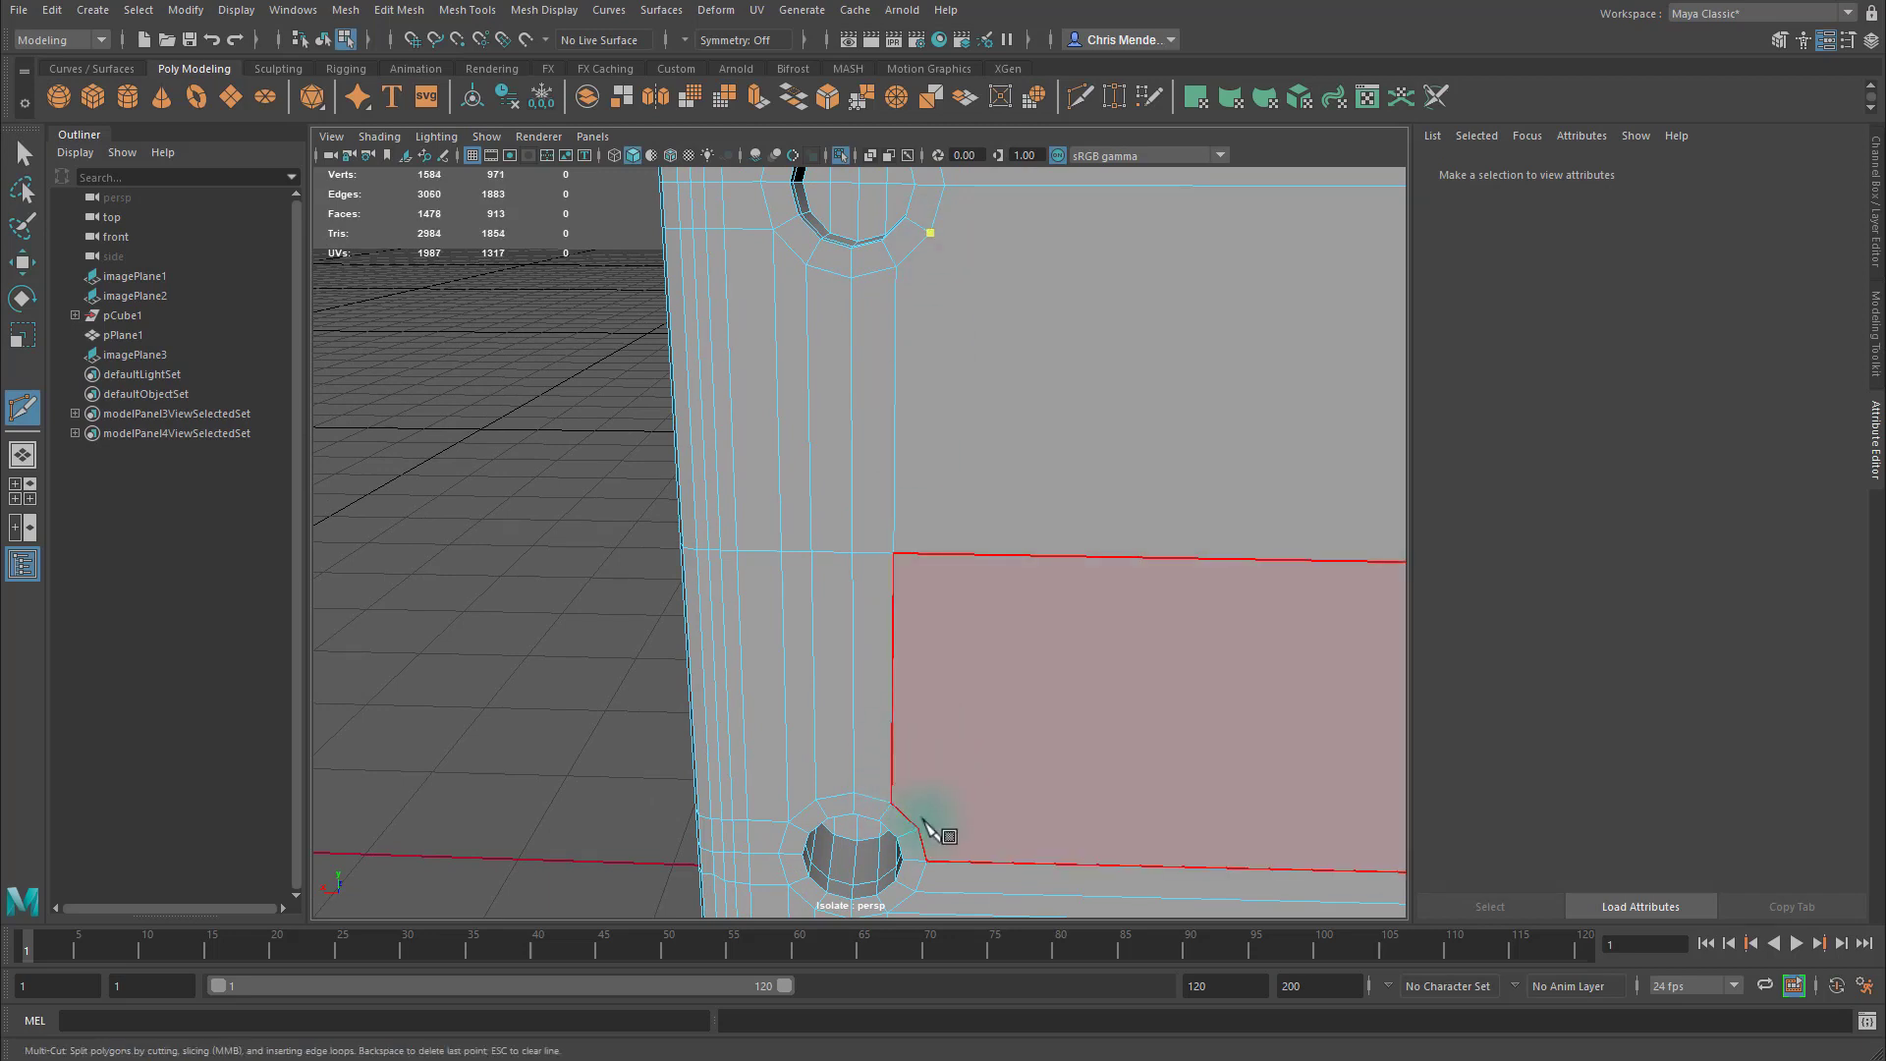
{"action": "left_click", "coordinate": [919, 828]}
Cut horizontal edges joining the upper-middle and upper-left holes' lower ring vertices and the lower-left and lower-middle holes' upper ring vertices.
{"action": "right_click_drag", "start_coordinate": [1020, 735], "coordinate": [1222, 439], "text": "alt"}
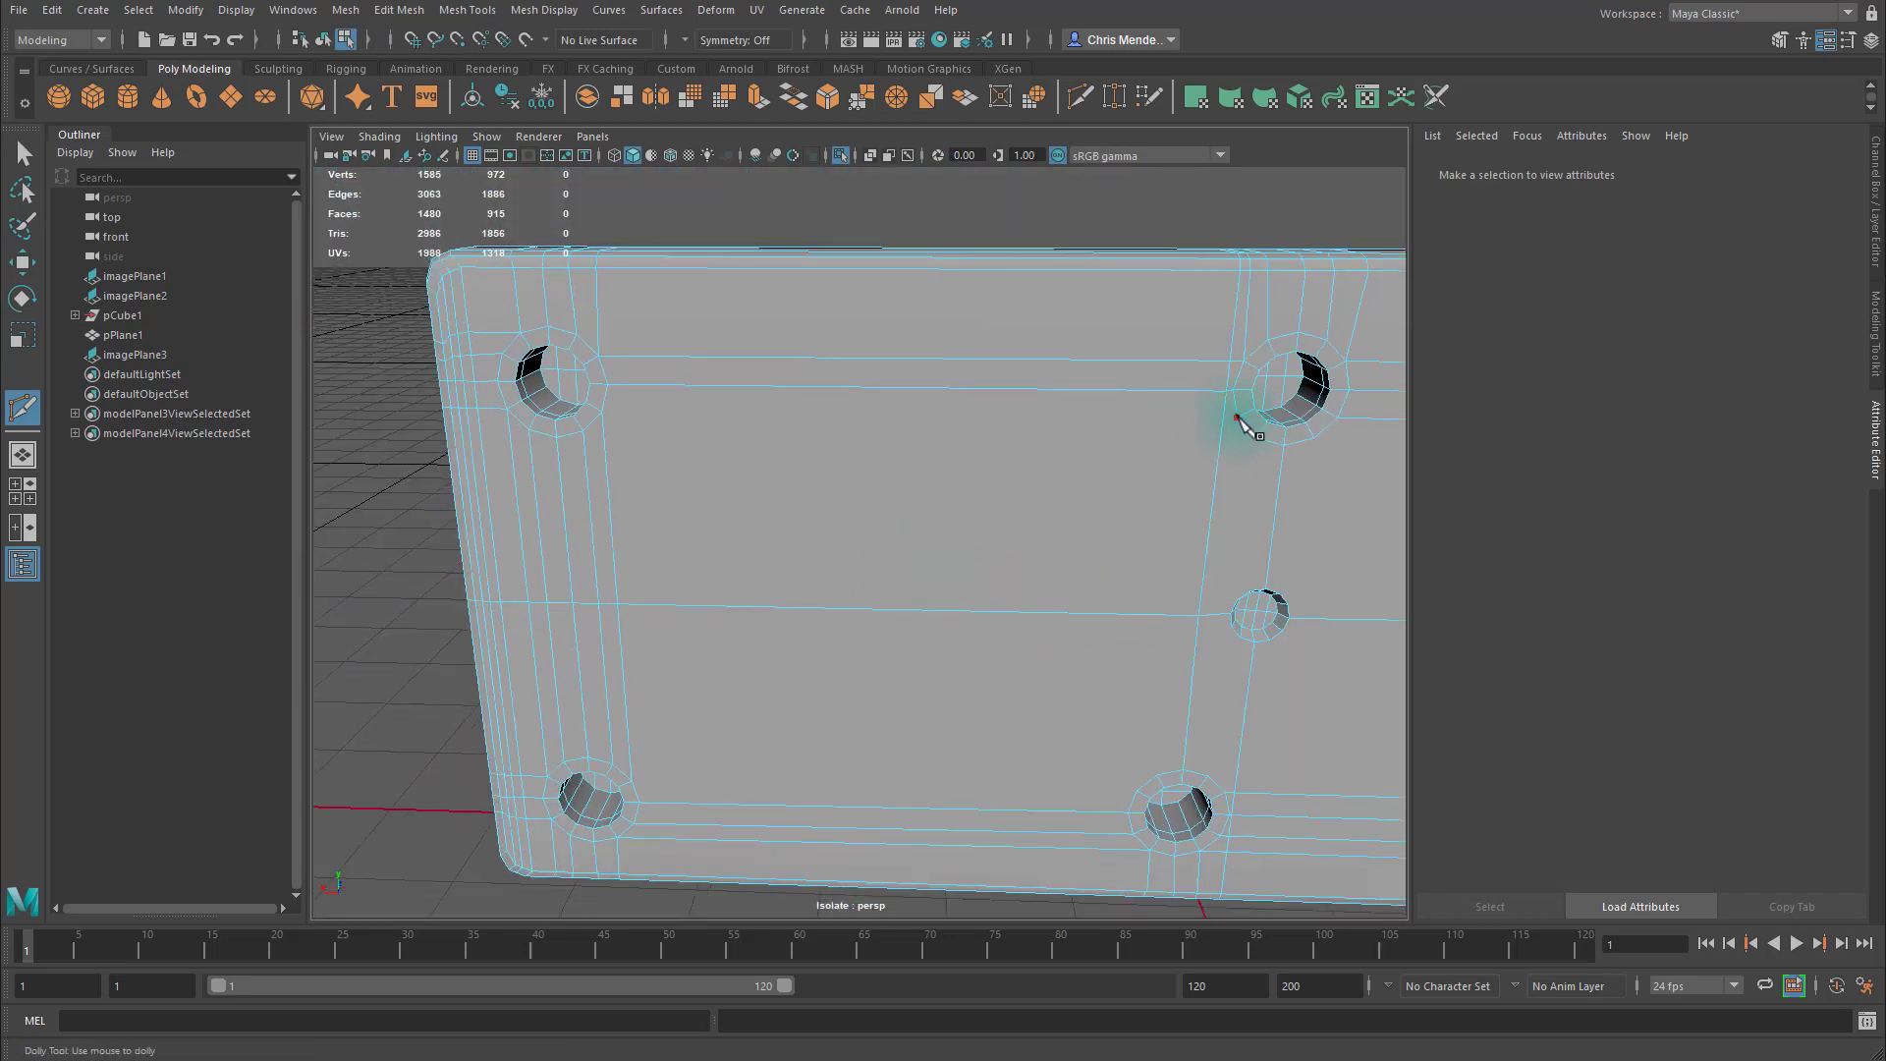
{"action": "left_click", "coordinate": [1237, 418]}
{"action": "left_click", "coordinate": [609, 419]}
{"action": "right_click", "coordinate": [609, 419]}
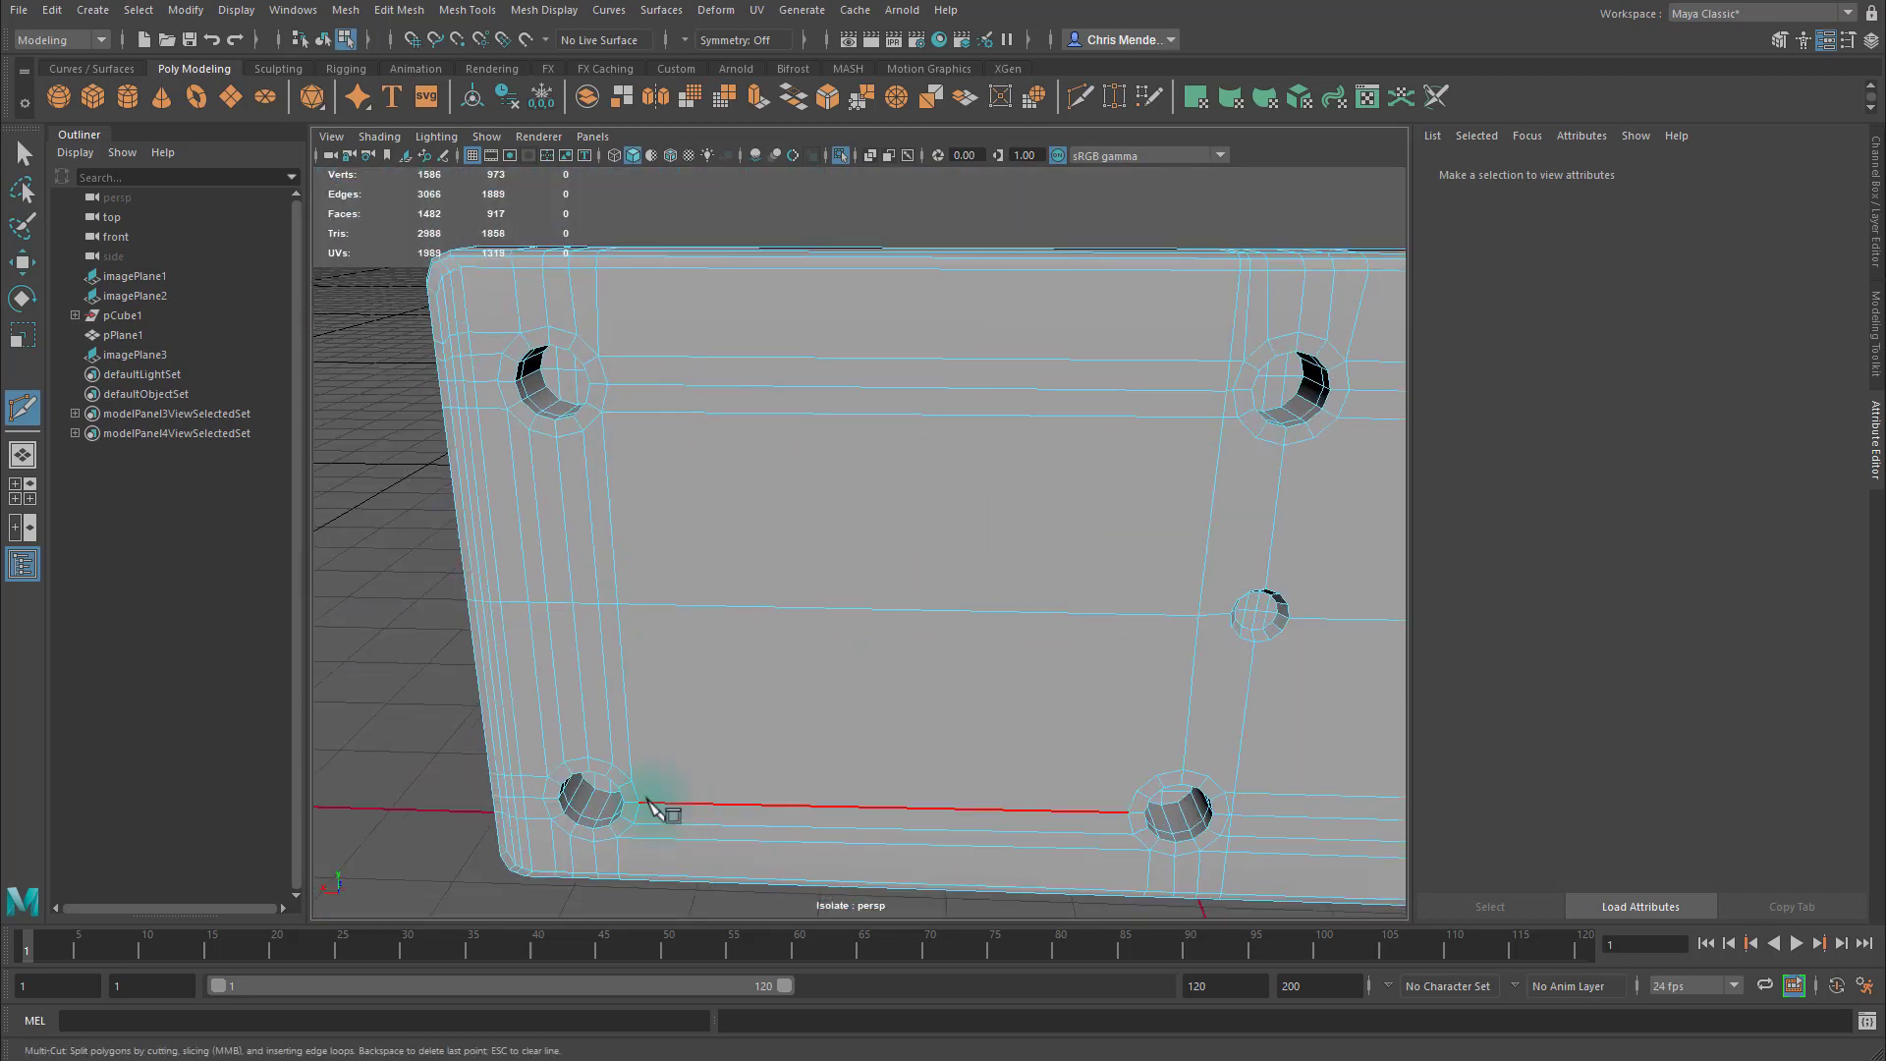
{"action": "left_click", "coordinate": [632, 781]}
{"action": "left_click", "coordinate": [1136, 791]}
{"action": "right_click", "coordinate": [1137, 791]}
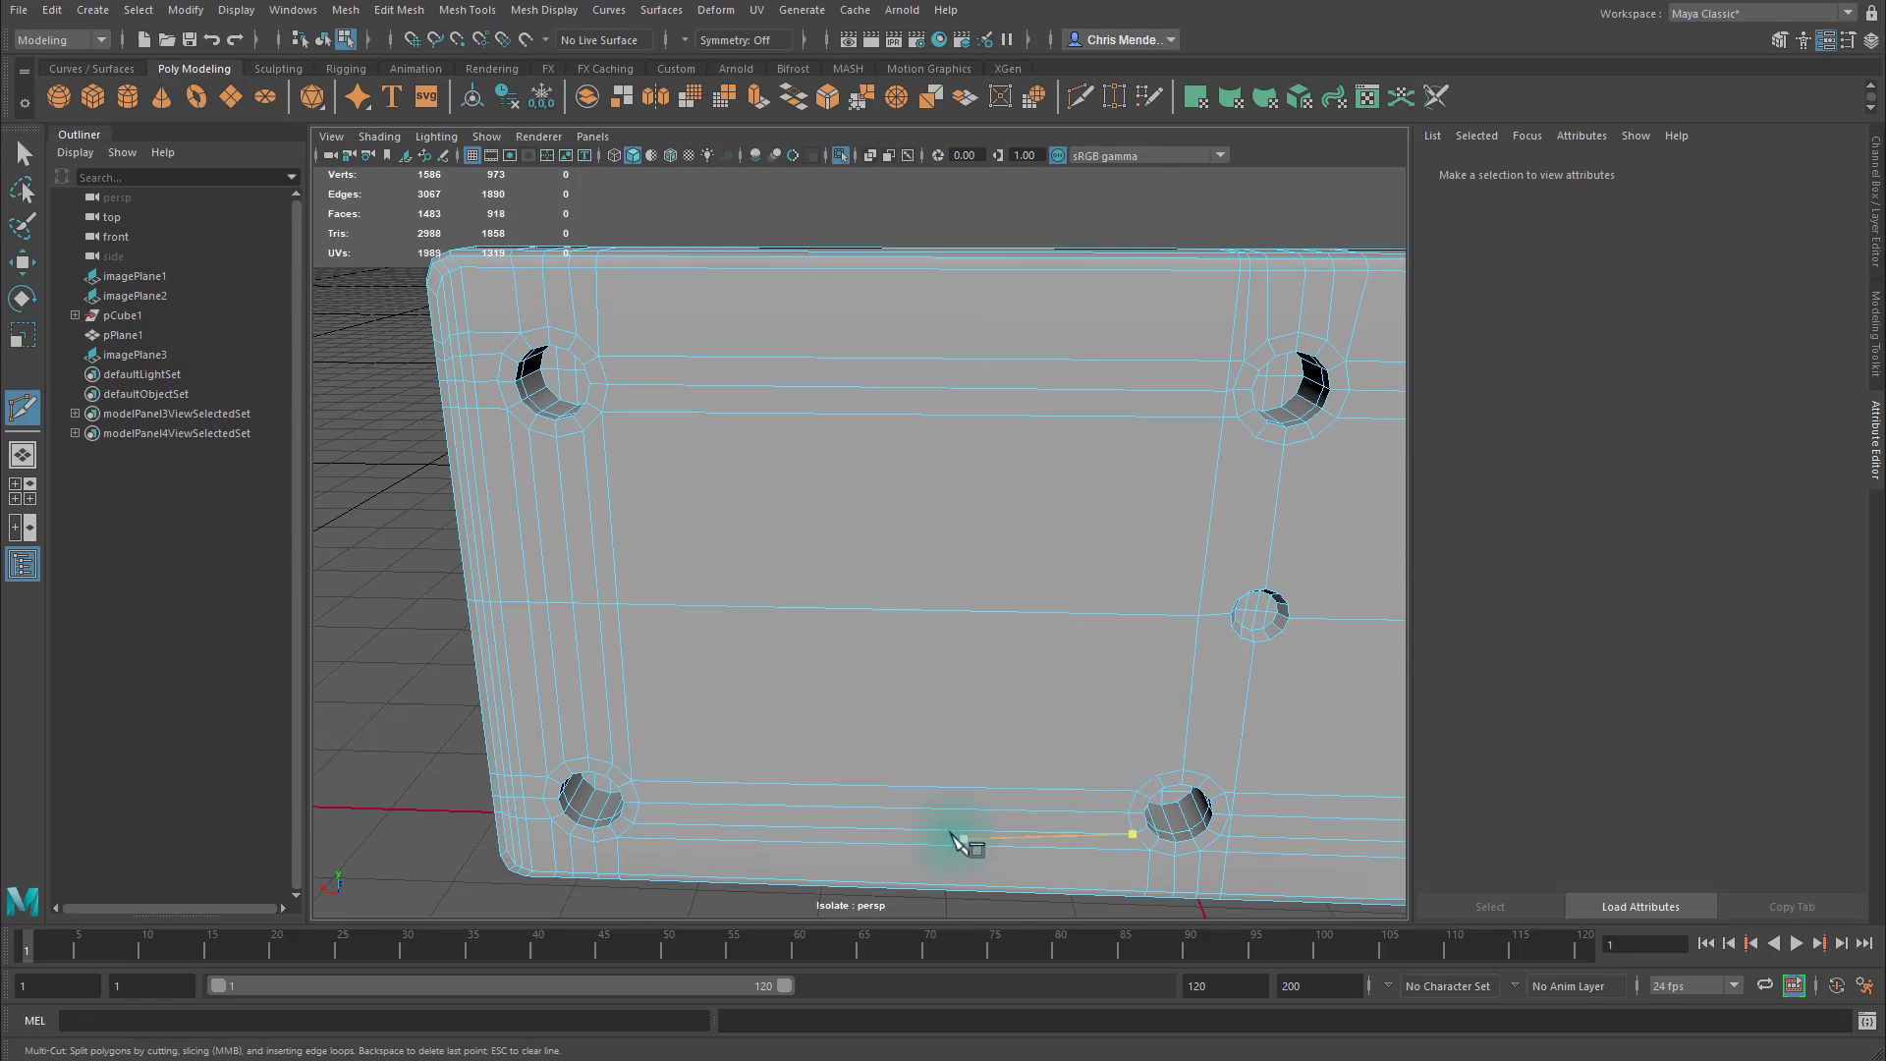
Insert two vertical edge loops left of the upper-middle hole and connect their ends to the lower-middle hole's upper-left ring vertices.
{"action": "left_click", "coordinate": [1157, 775]}
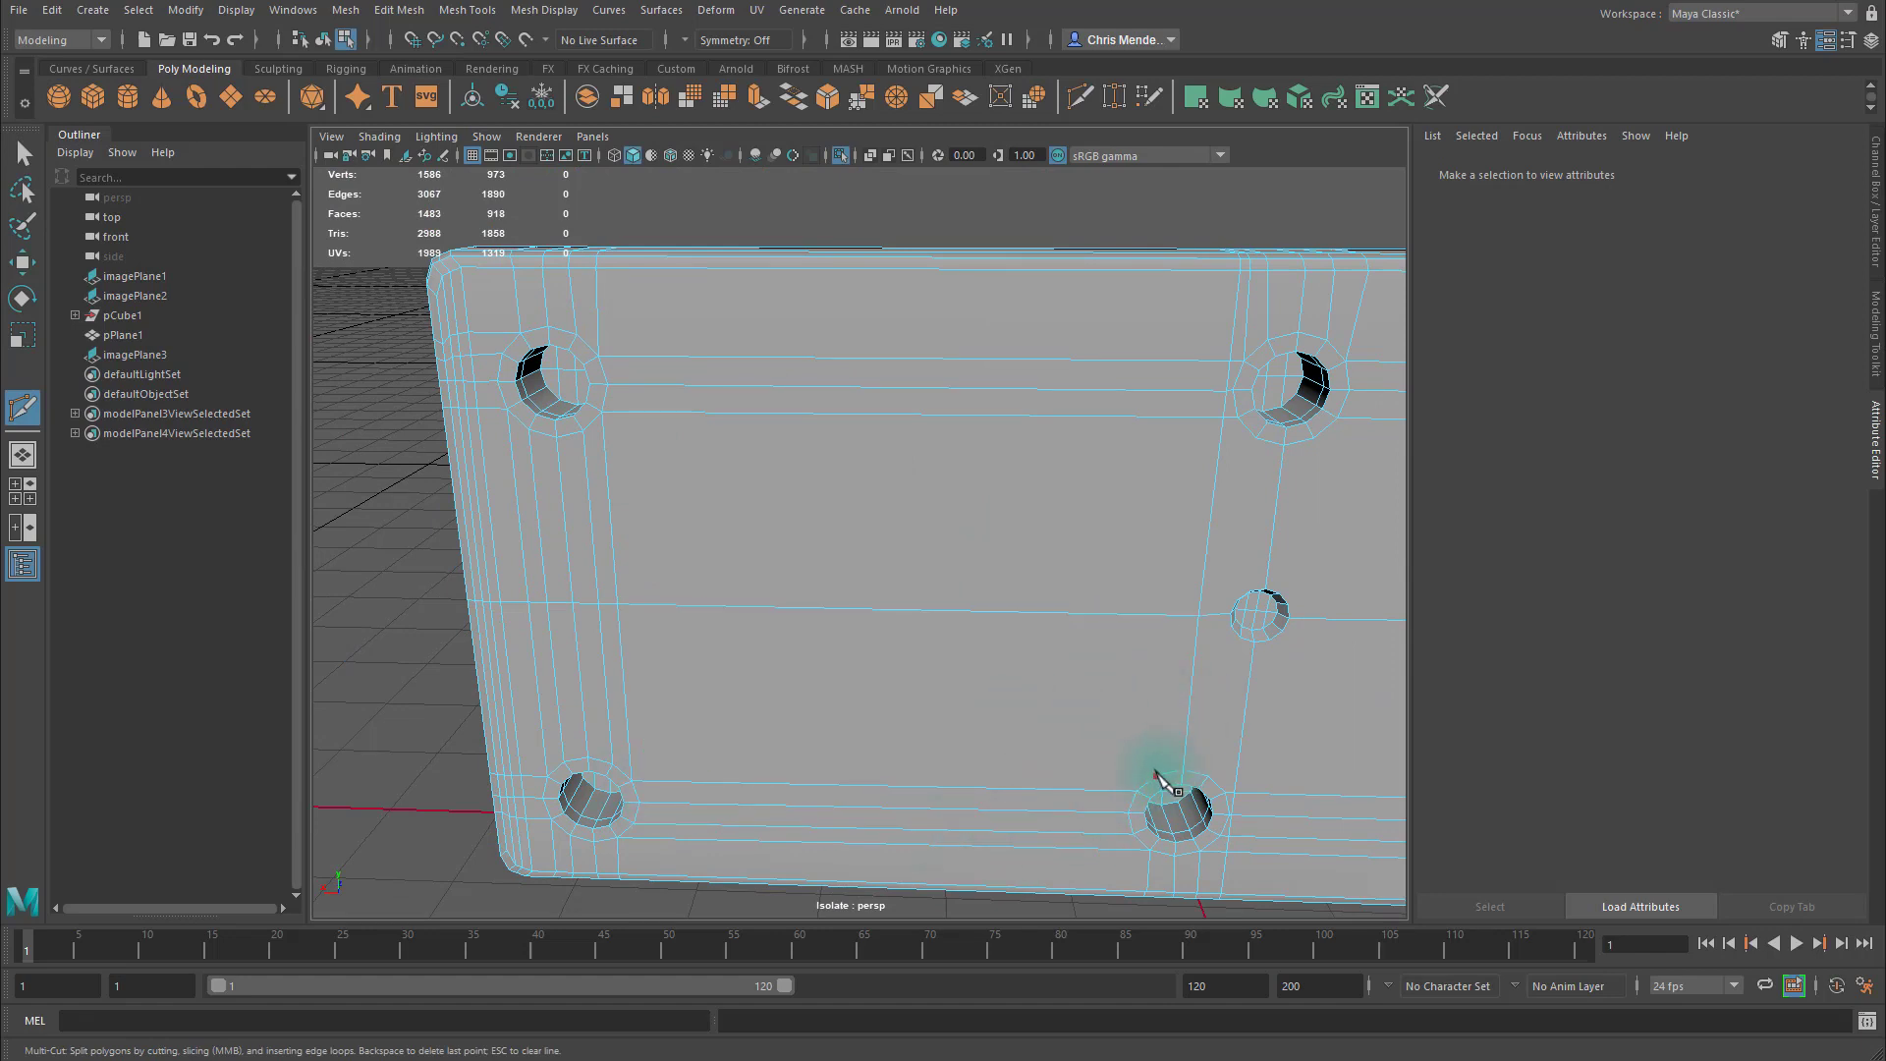
{"action": "left_click", "coordinate": [1161, 345], "text": "ctrl"}
{"action": "left_click", "coordinate": [1192, 345], "text": "ctrl"}
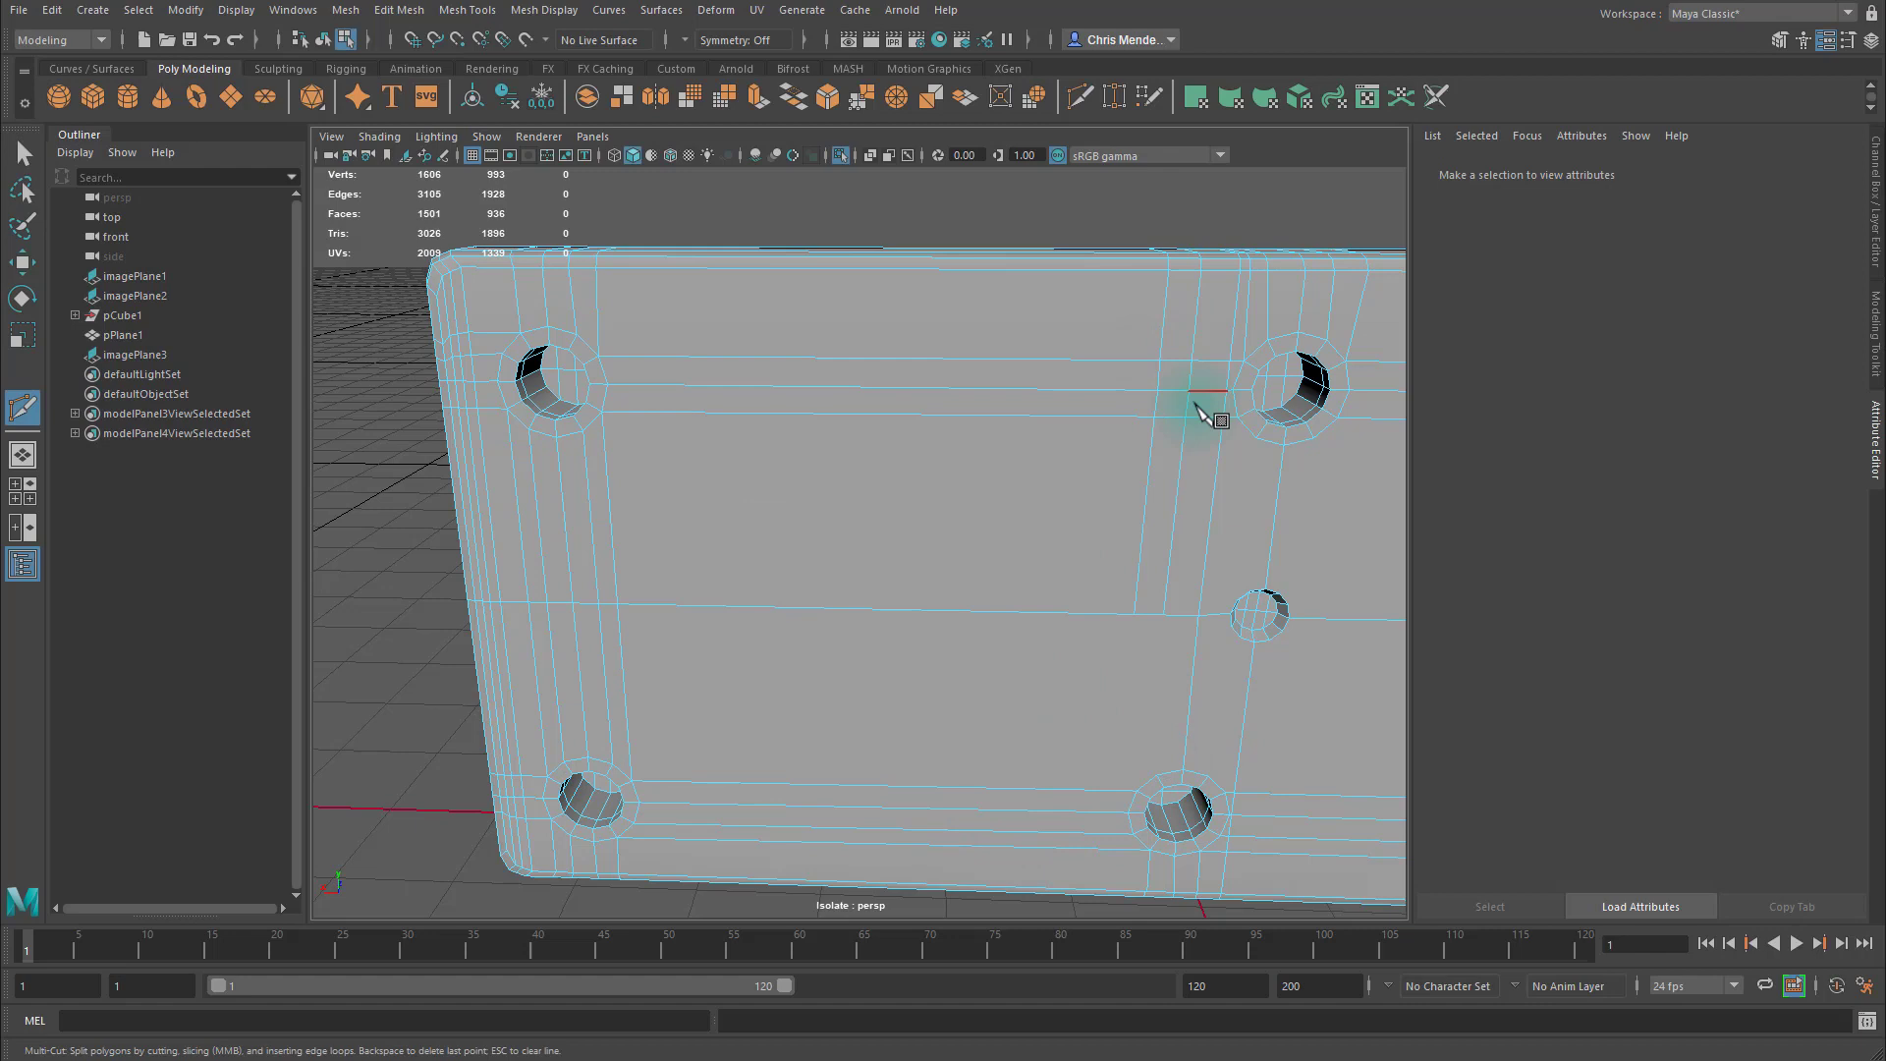
{"action": "left_click", "coordinate": [1134, 614]}
{"action": "left_click", "coordinate": [1157, 774]}
{"action": "left_click", "coordinate": [1164, 615]}
{"action": "right_click", "coordinate": [1165, 616]}
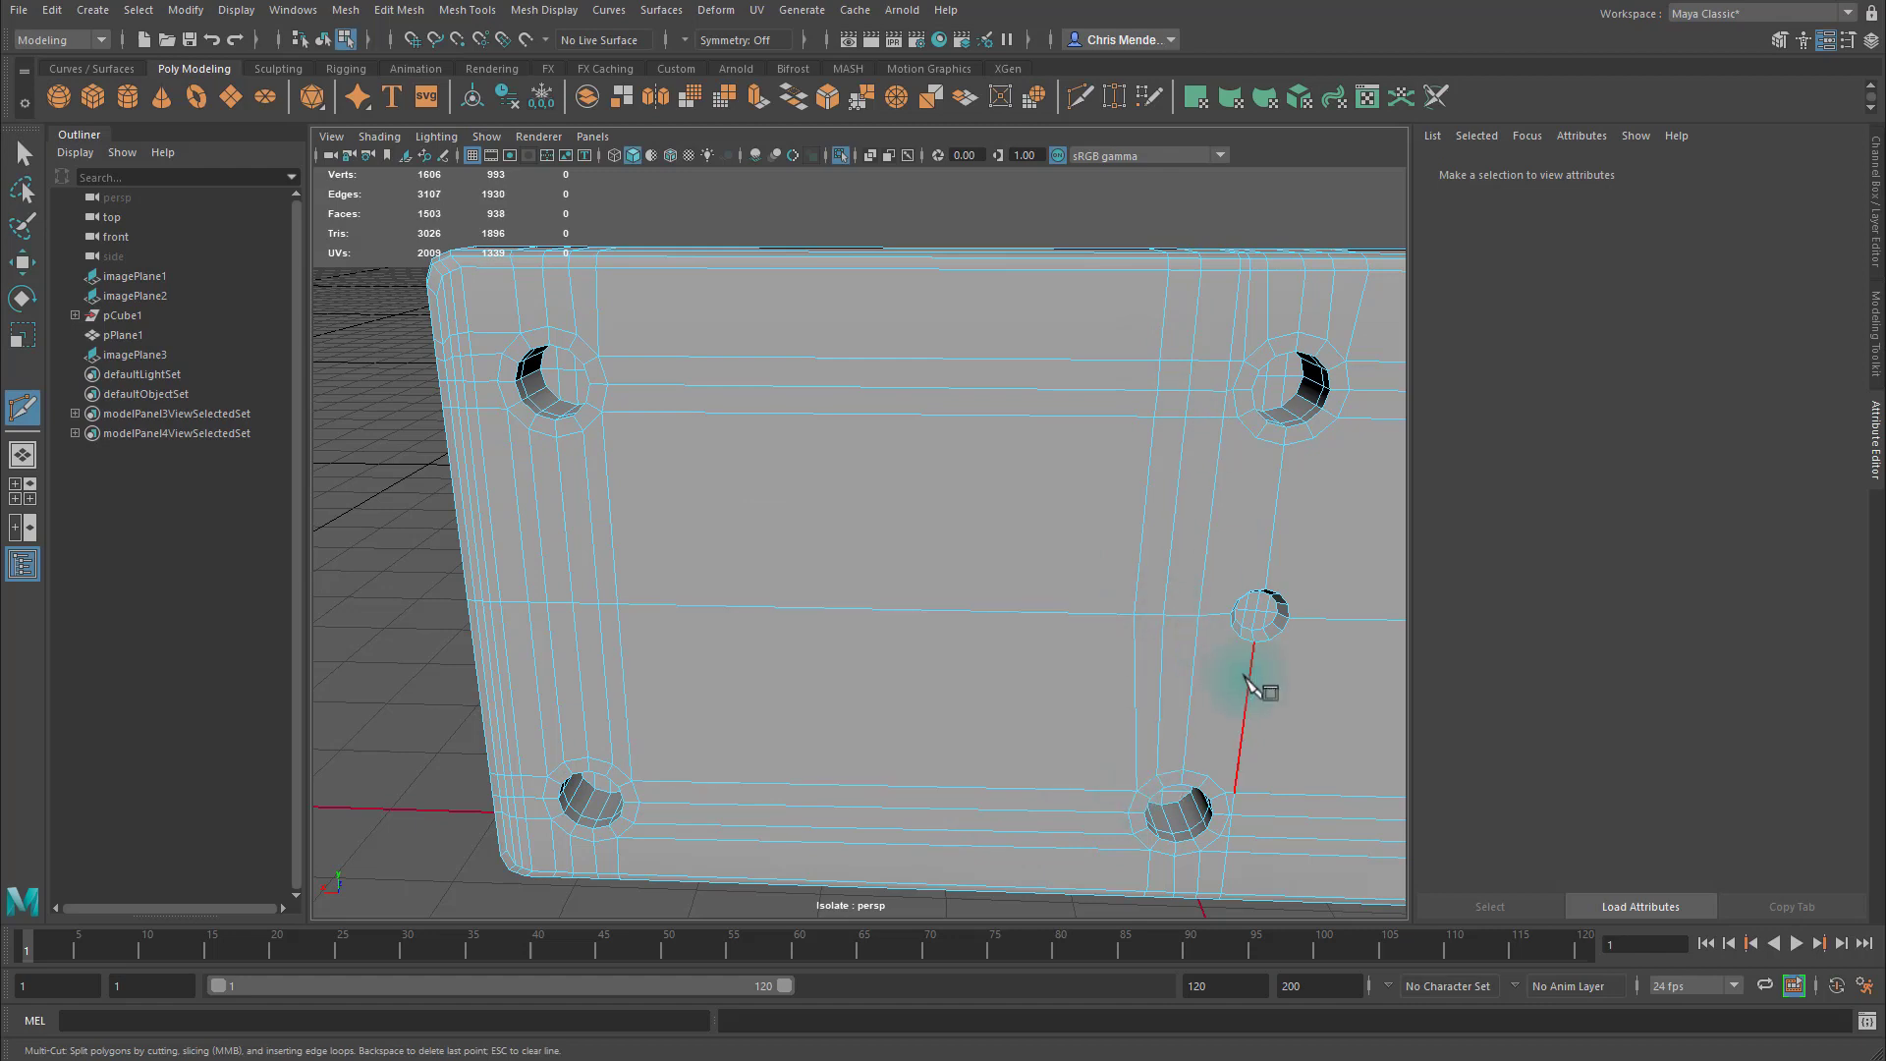
Move the lower-middle hole's rightmost ring vertex slightly outward, away from the hole.
{"action": "middle_click_drag", "start_coordinate": [1244, 546], "coordinate": [994, 580], "text": "alt"}
{"action": "middle_click_drag", "start_coordinate": [356, 467], "coordinate": [491, 459], "text": "alt"}
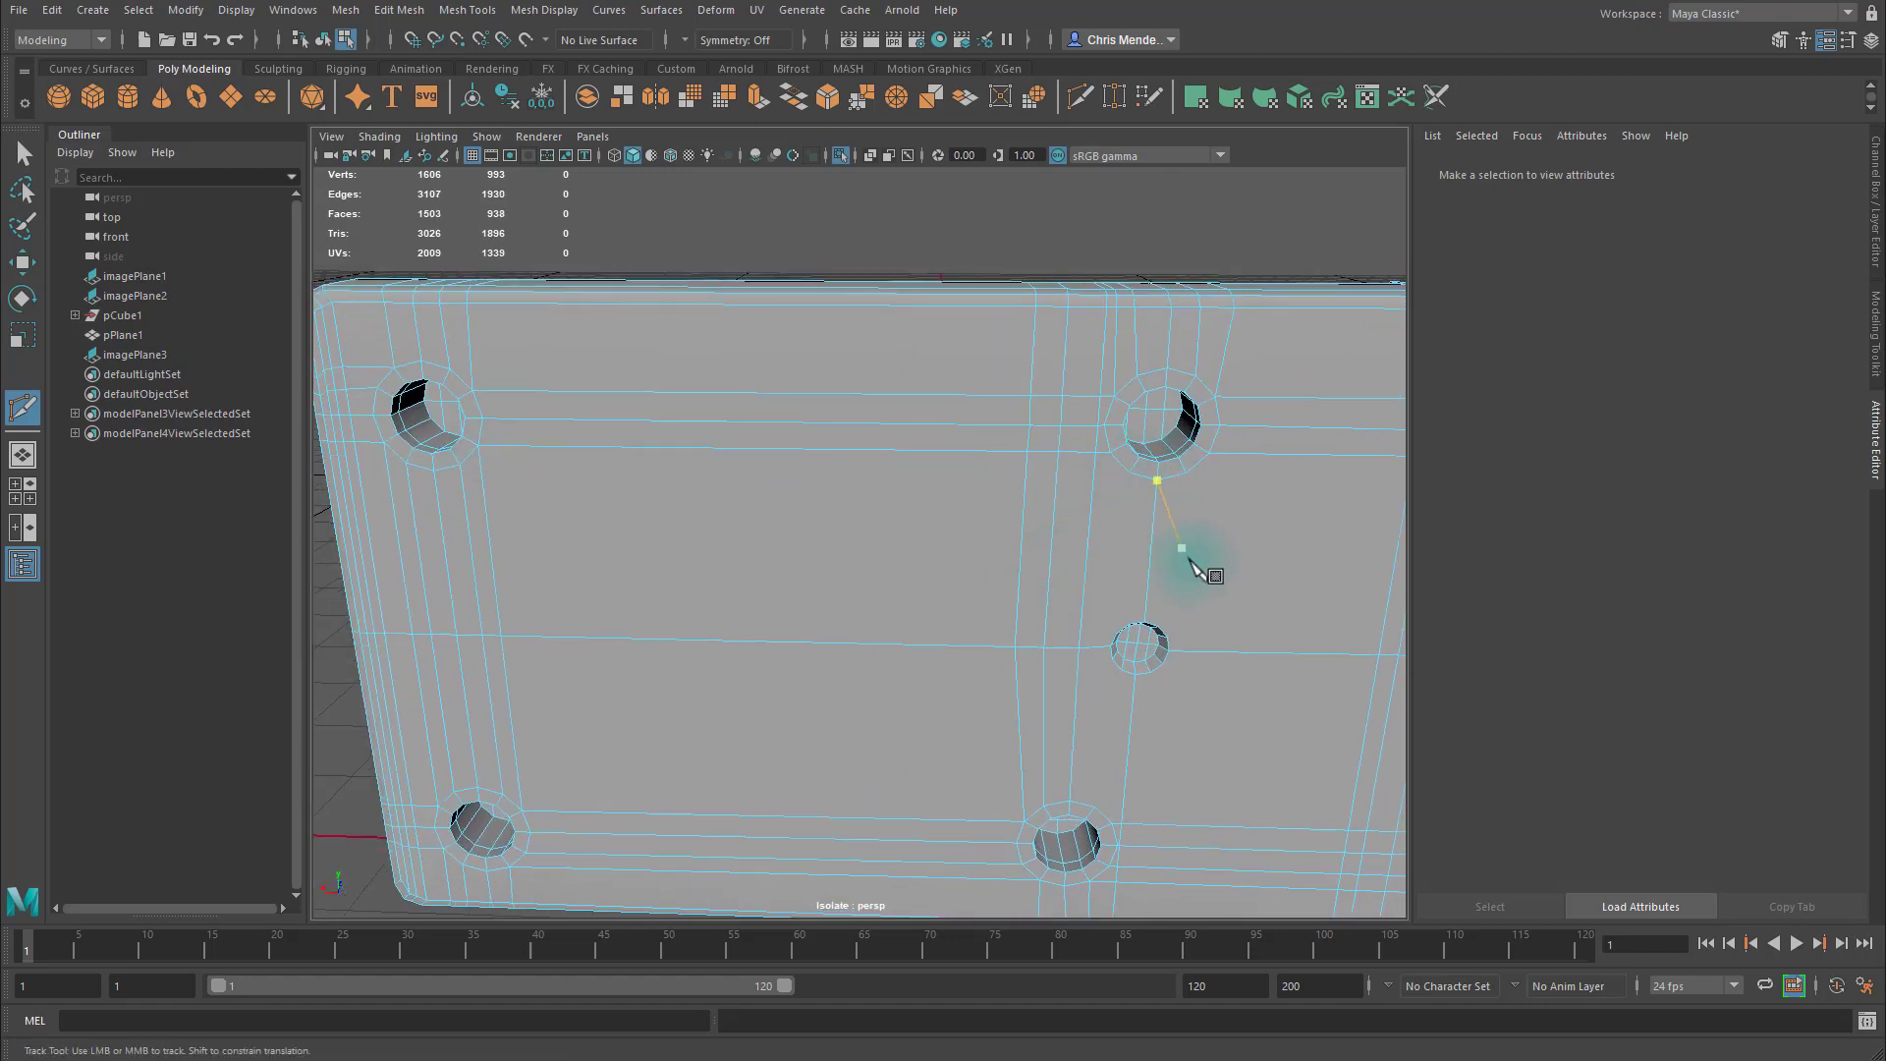
{"action": "middle_click_drag", "start_coordinate": [1184, 555], "coordinate": [1020, 516], "text": "alt"}
{"action": "right_click_drag", "start_coordinate": [1020, 515], "coordinate": [1109, 638], "text": "alt"}
{"action": "middle_click_drag", "start_coordinate": [1234, 737], "coordinate": [1002, 442], "text": "alt"}
{"action": "scroll", "coordinate": [1002, 686], "scroll_direction": "down", "scroll_amount": 2}
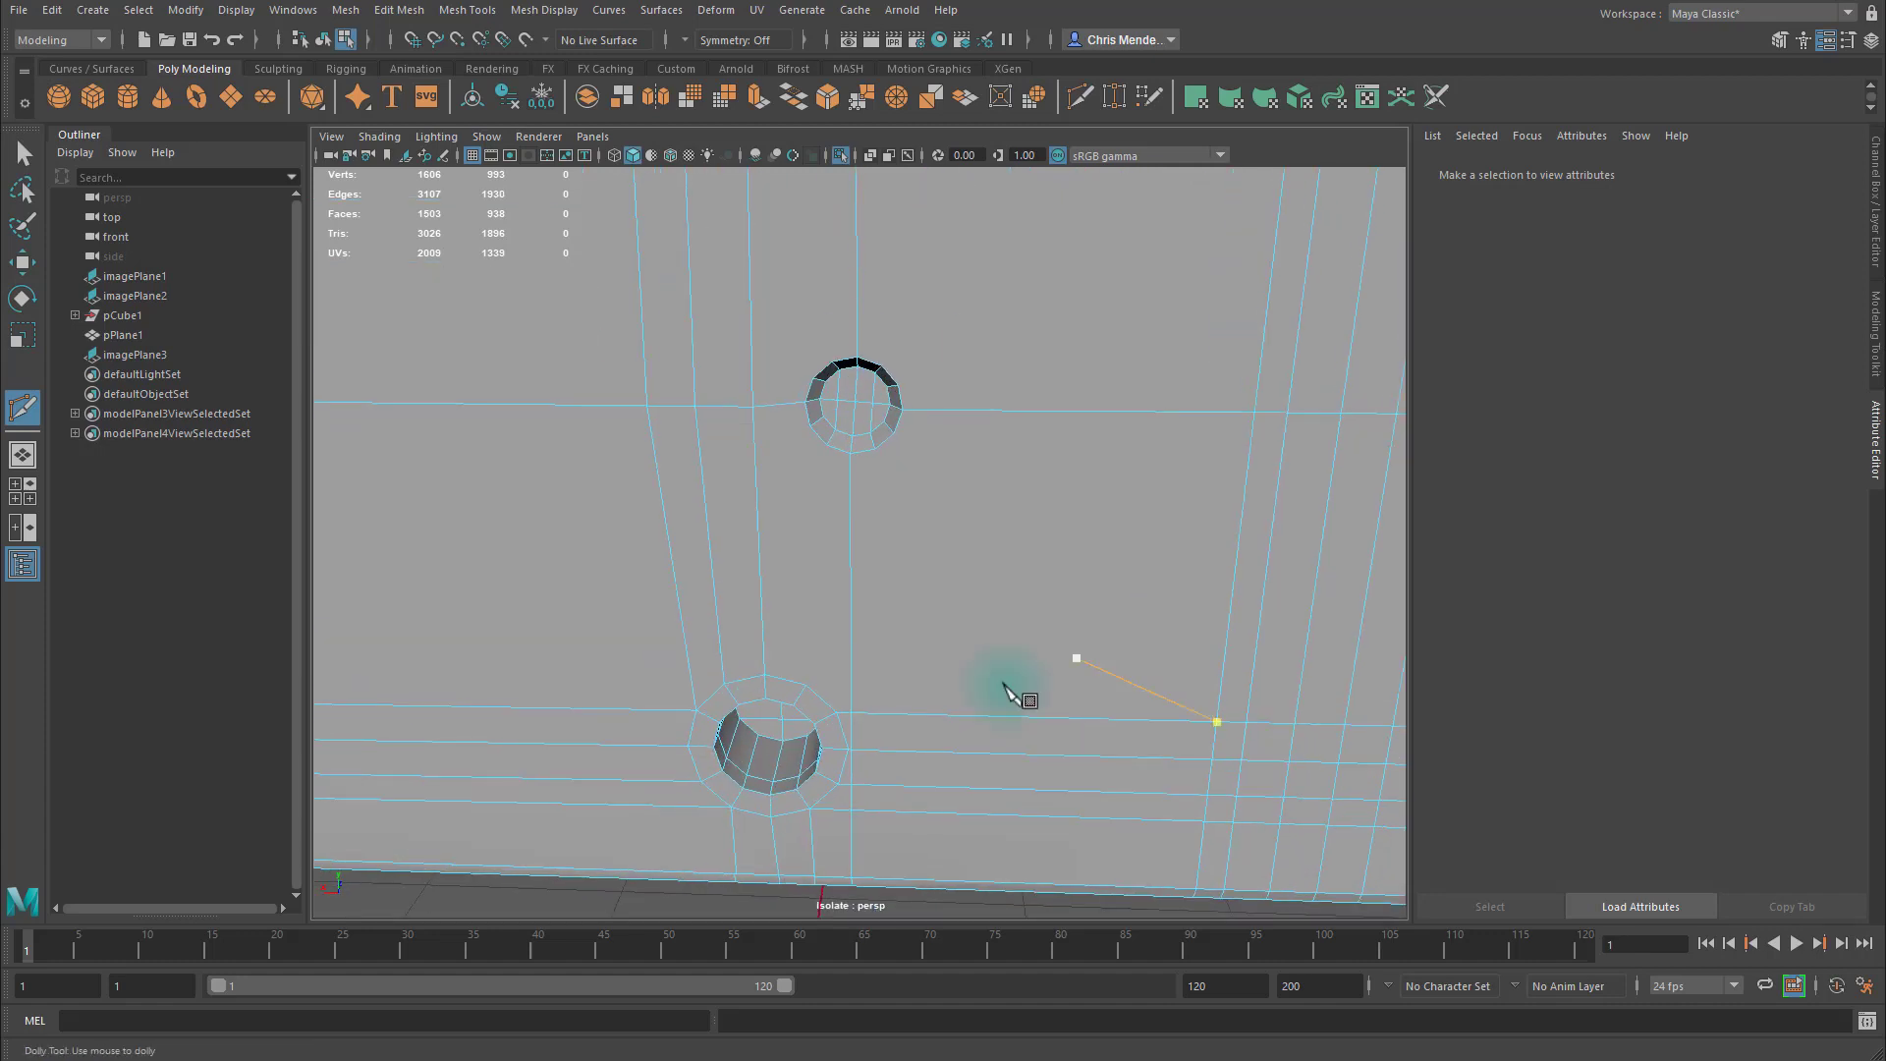
{"action": "key", "text": "q"}
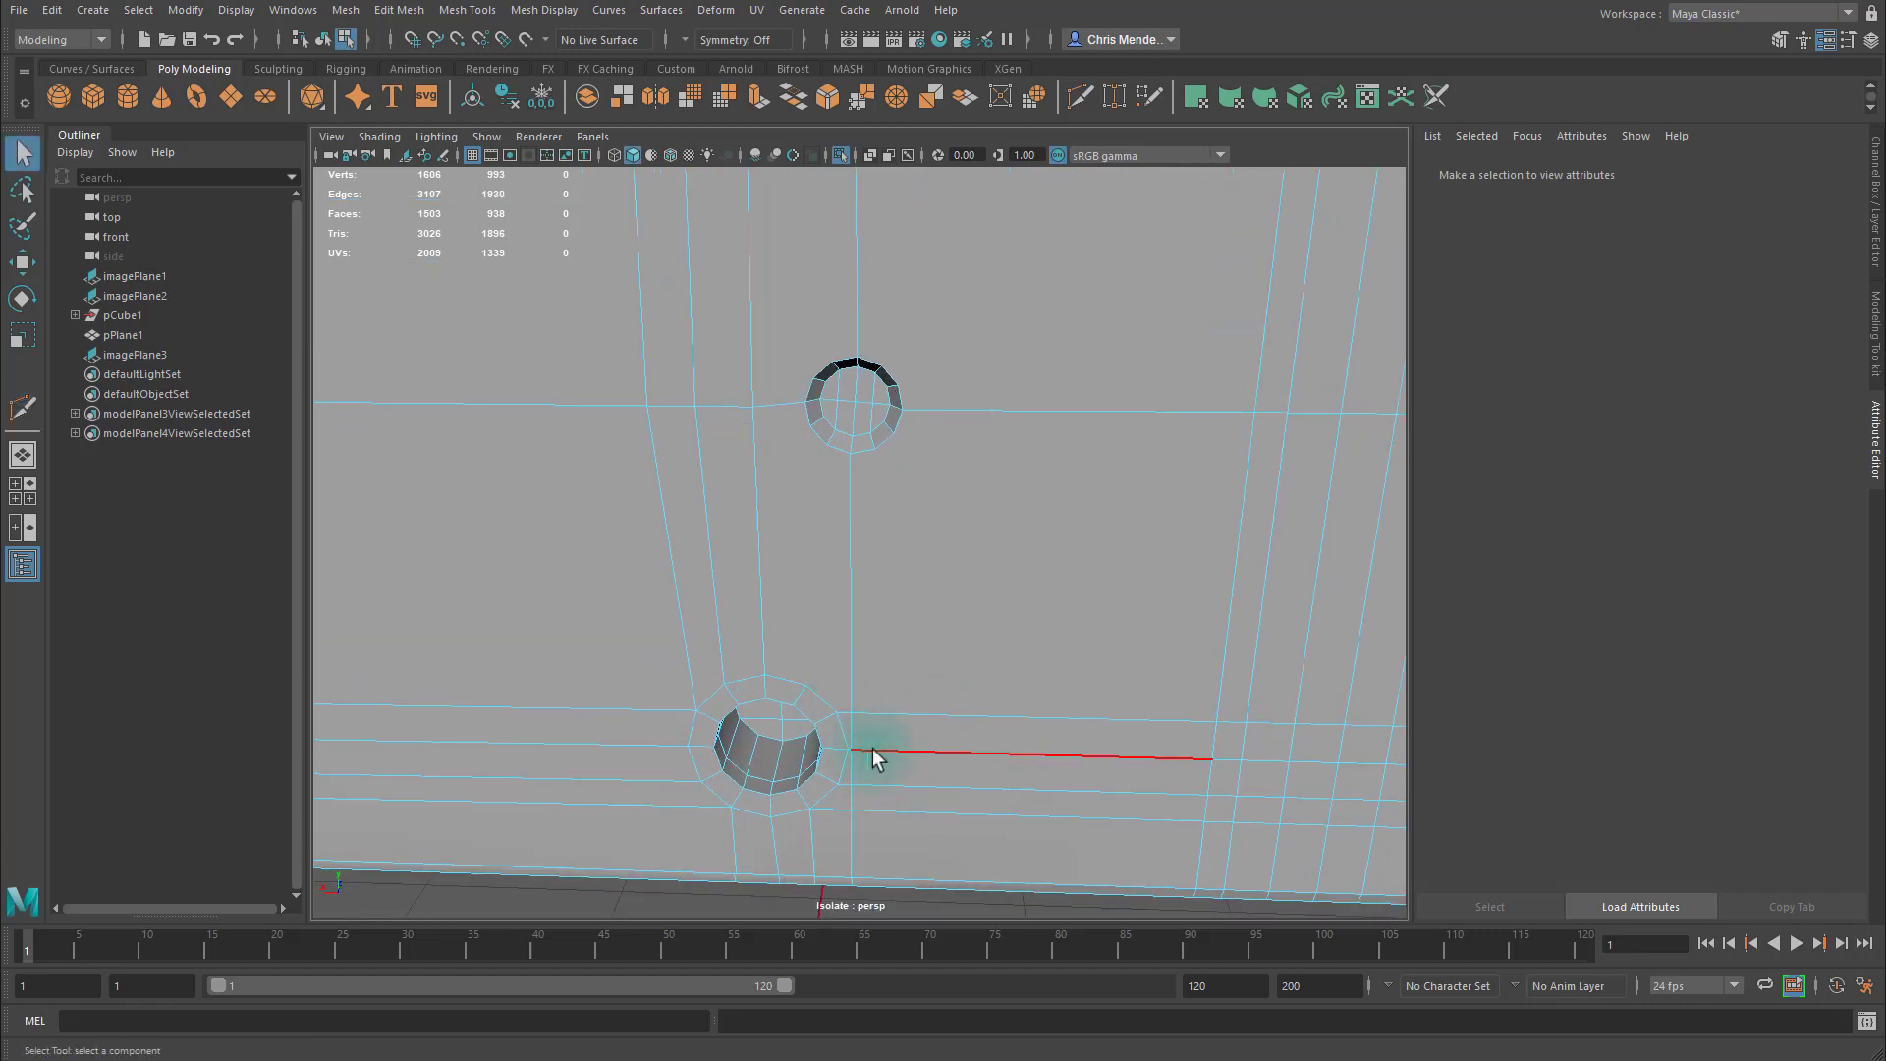
{"action": "left_click", "coordinate": [853, 751]}
{"action": "key", "text": "w"}
{"action": "left_click_drag", "start_coordinate": [792, 752], "coordinate": [786, 753]}
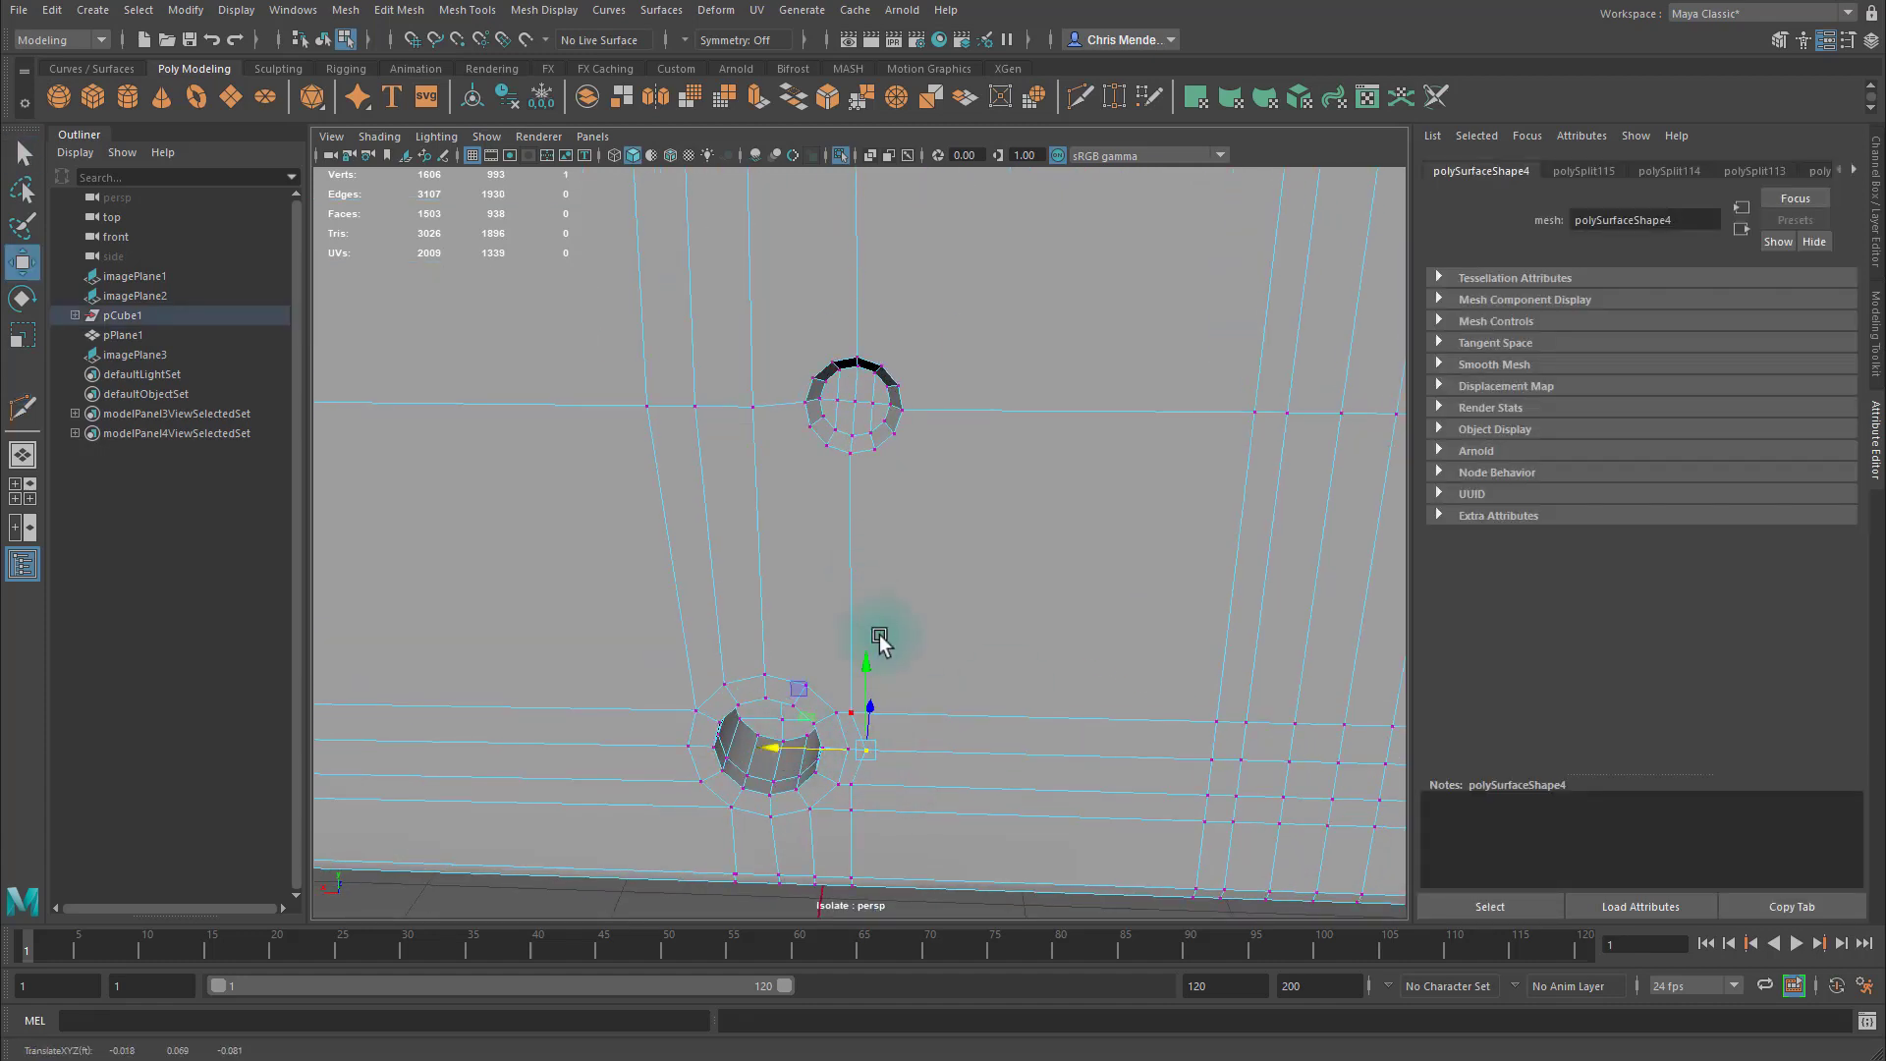
Cut edges with Multi-Cut between the small middle hole's upper rim vertices and the upper-middle hole's bottom ring vertices.
{"action": "key", "text": "y"}
{"action": "middle_click_drag", "start_coordinate": [1001, 467], "coordinate": [934, 692], "text": "alt"}
{"action": "right_click_drag", "start_coordinate": [933, 693], "coordinate": [894, 598], "text": "alt"}
{"action": "left_click", "coordinate": [792, 662]}
{"action": "right_click_drag", "start_coordinate": [715, 637], "coordinate": [864, 656], "text": "alt"}
{"action": "middle_click_drag", "start_coordinate": [747, 747], "coordinate": [875, 555], "text": "alt"}
{"action": "key", "text": "Escape"}
{"action": "left_click", "coordinate": [853, 570]}
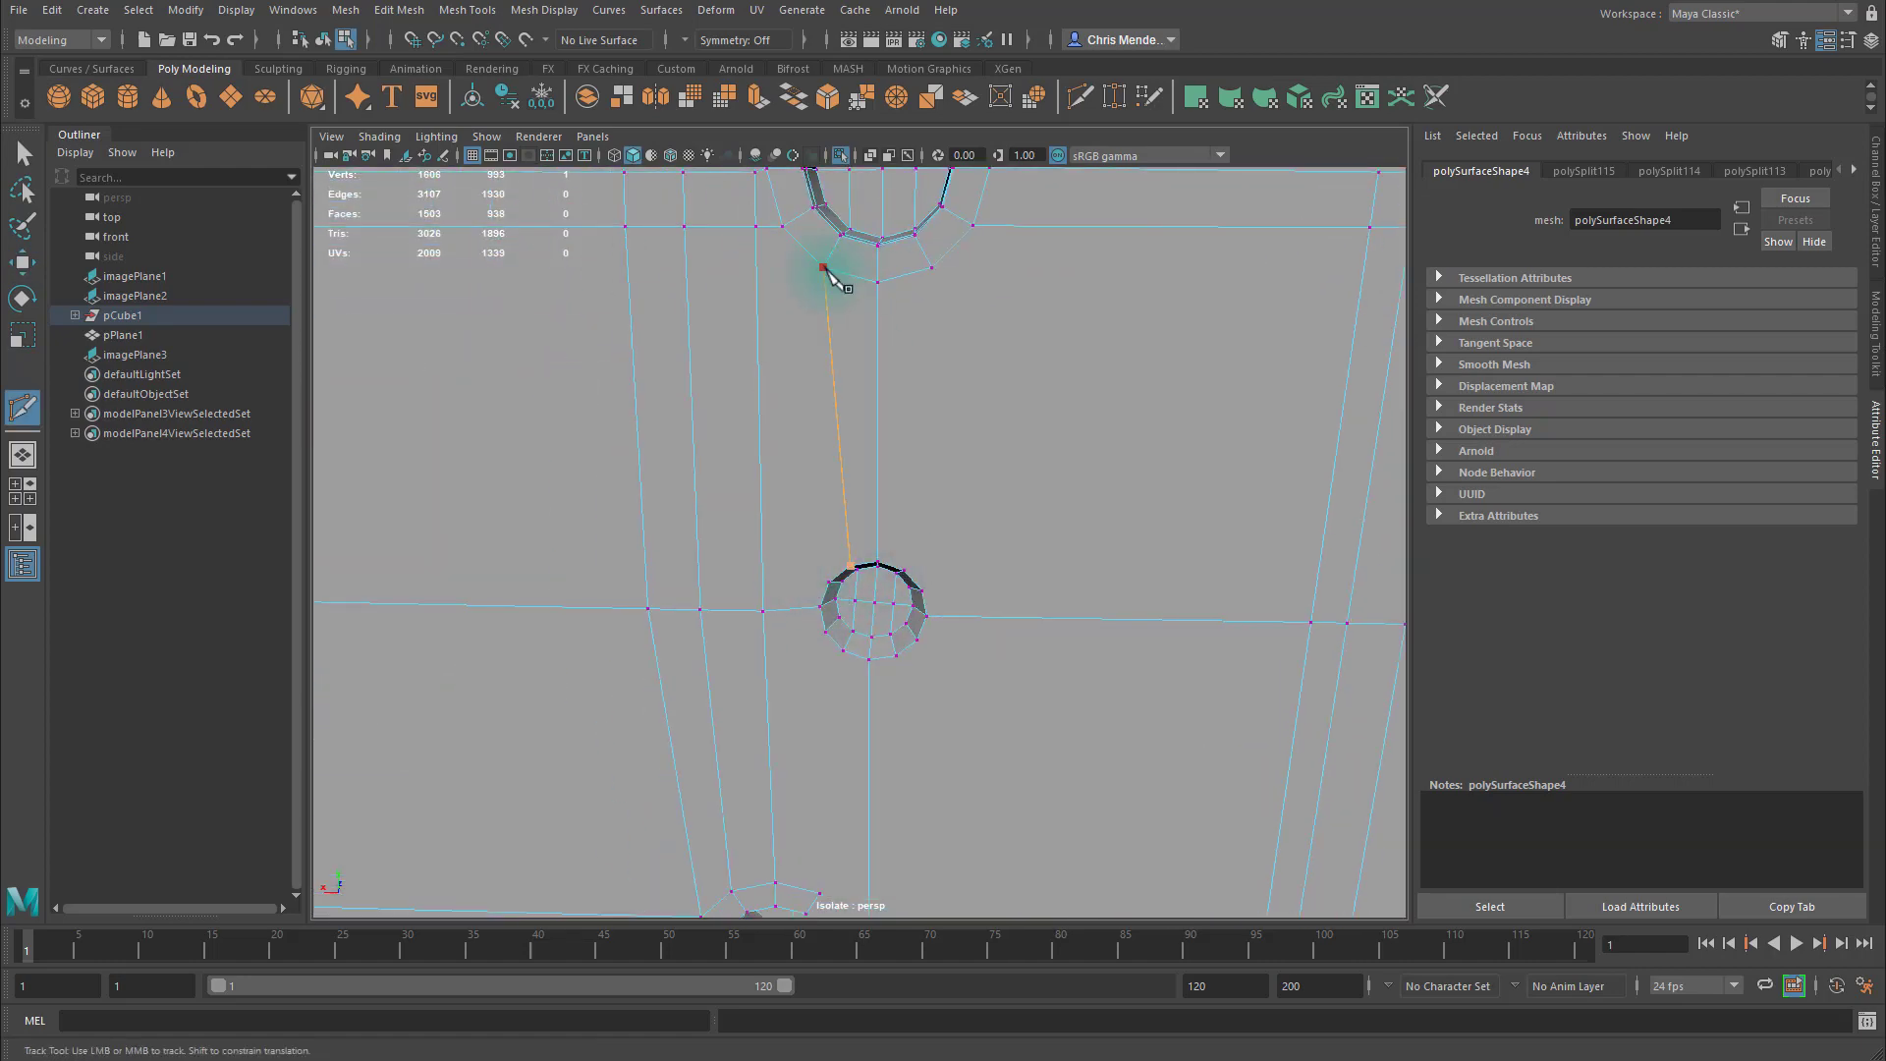
{"action": "left_click", "coordinate": [931, 269]}
{"action": "key", "text": "Return"}
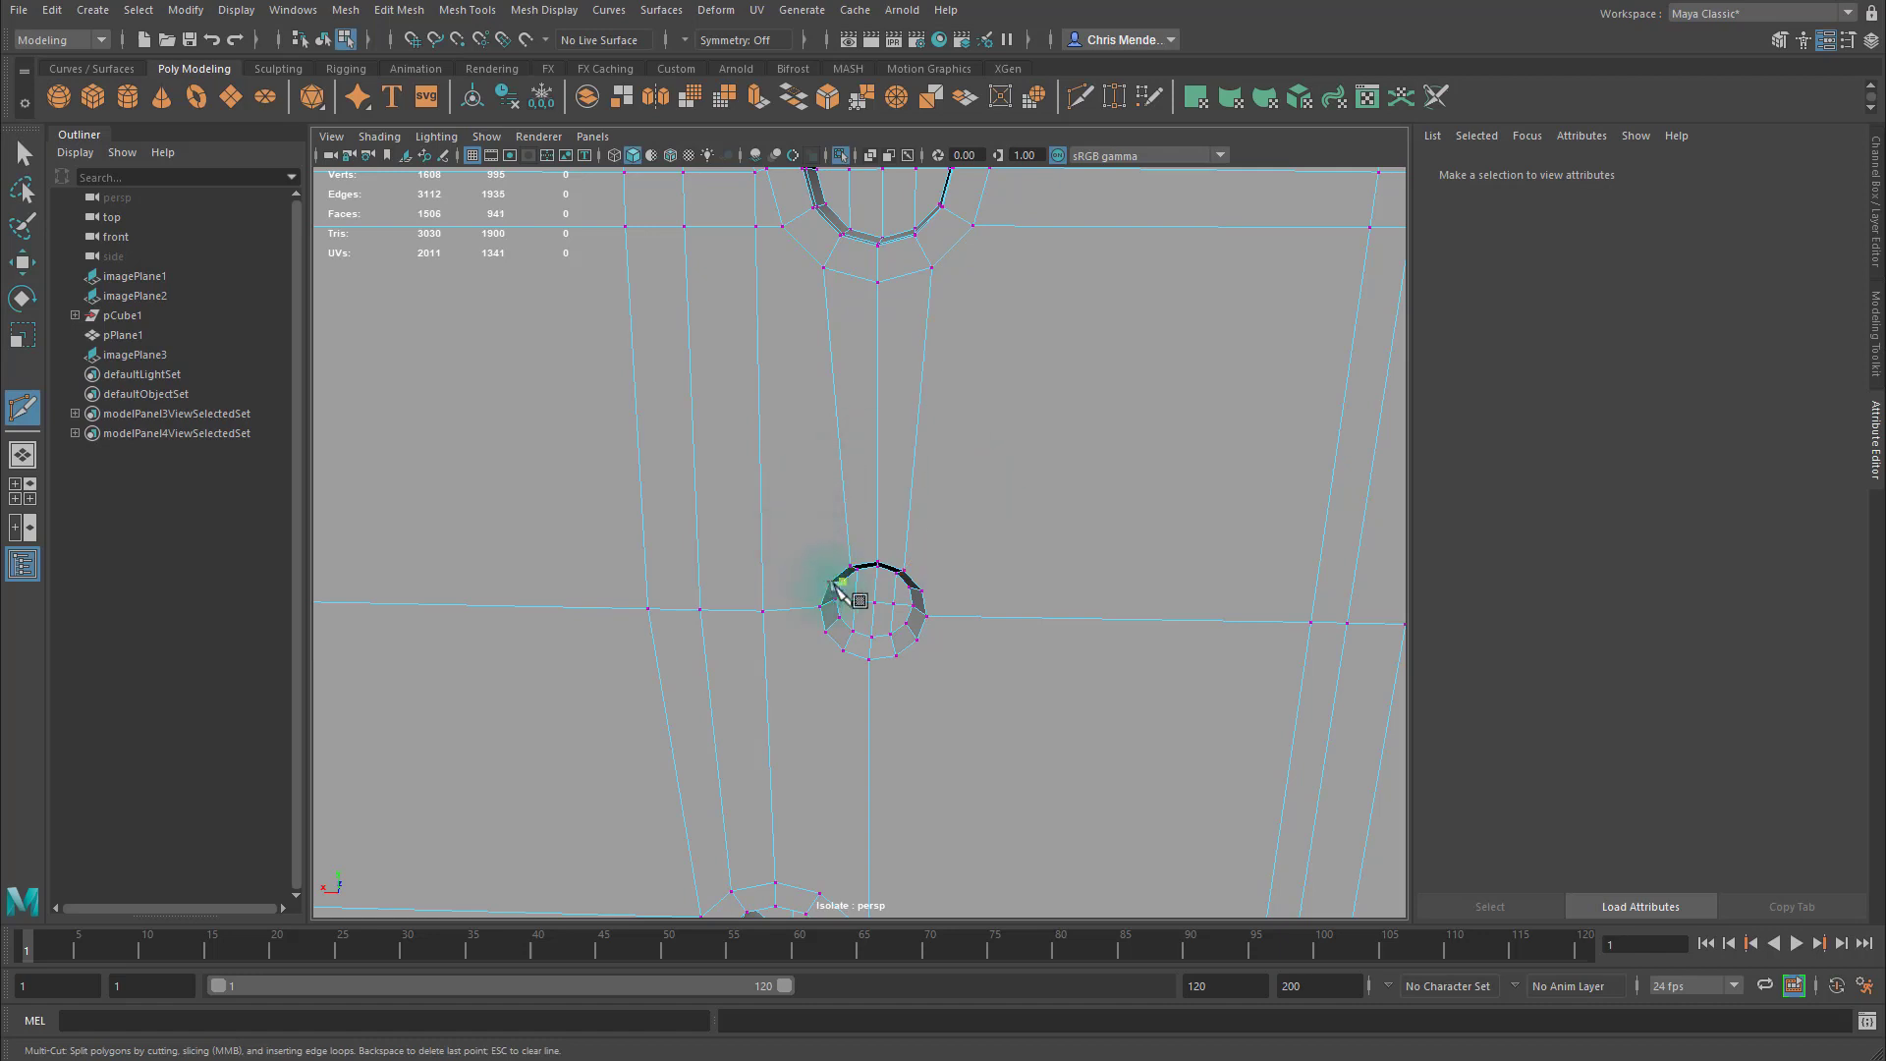
Insert a horizontal edge loop above the left centre line and connect it to the small middle hole's upper-left rim vertex.
{"action": "middle_click_drag", "start_coordinate": [914, 585], "coordinate": [1232, 585], "text": "alt"}
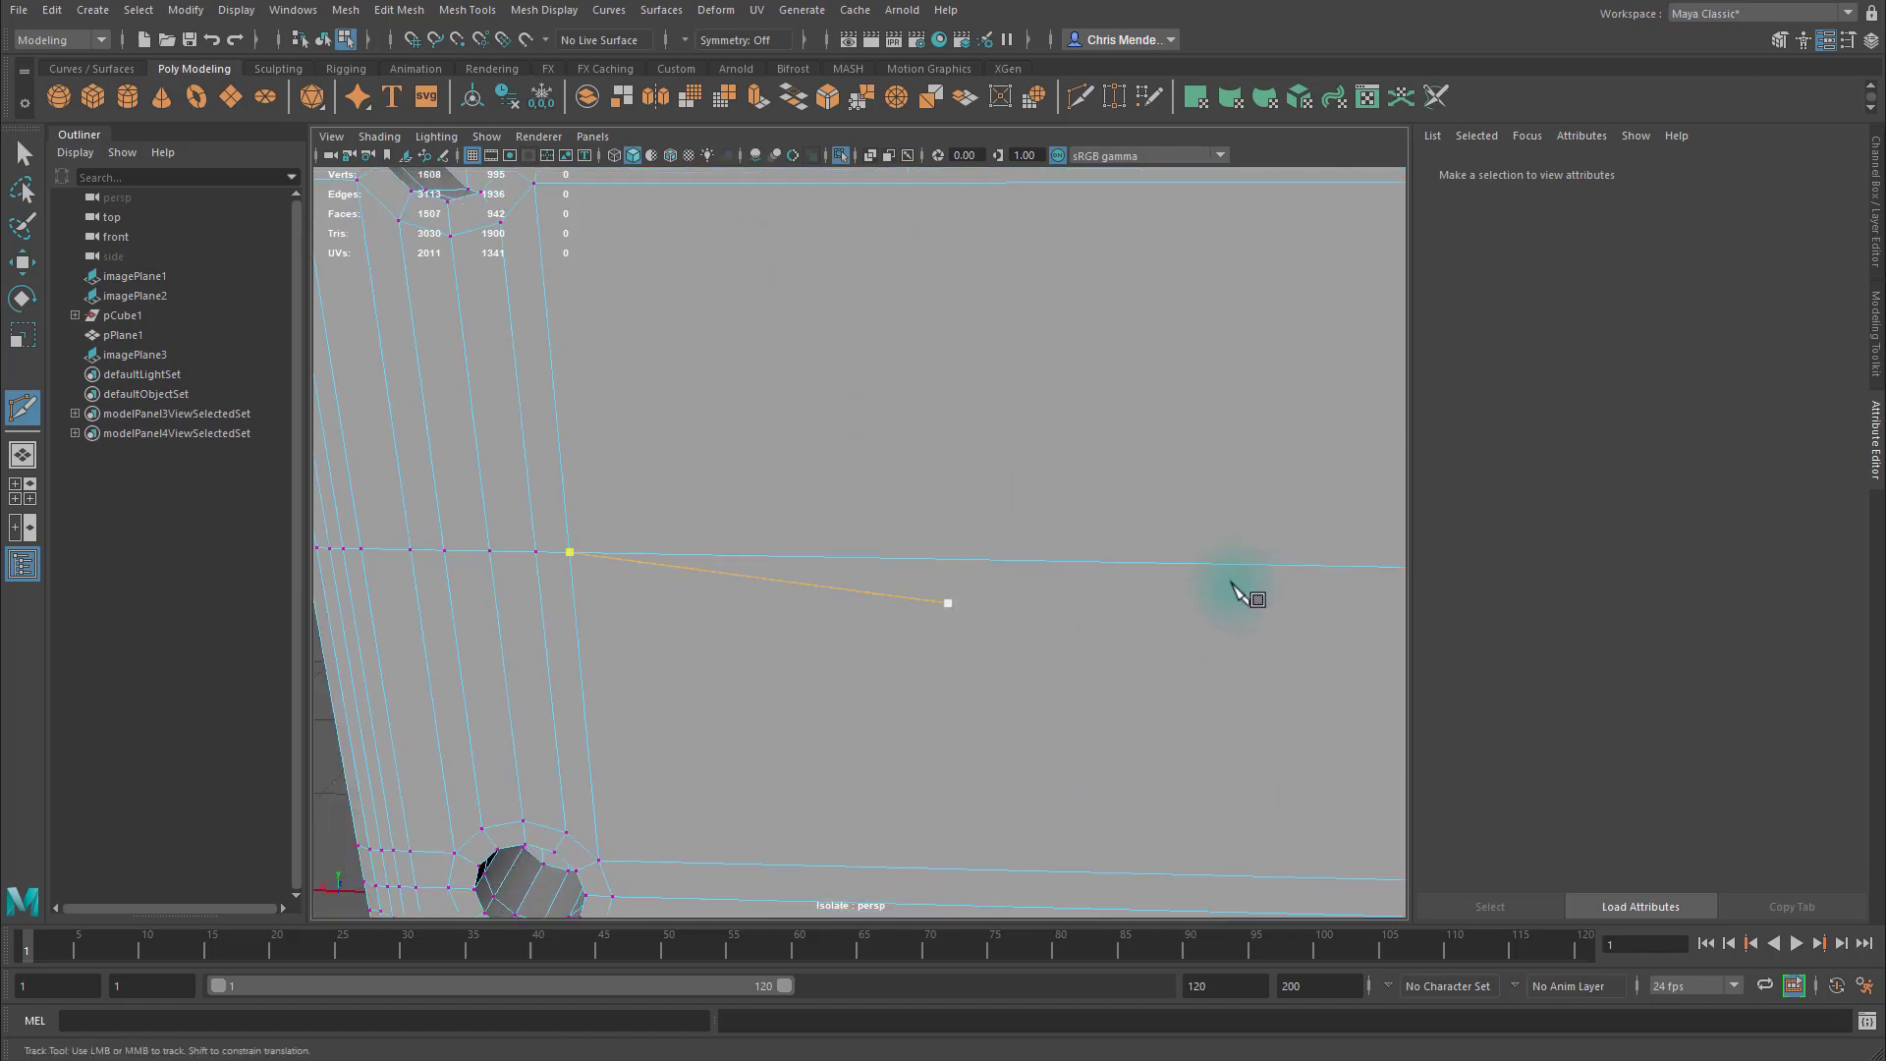
{"action": "right_click_drag", "start_coordinate": [1232, 585], "coordinate": [767, 509], "text": "alt"}
{"action": "left_click", "coordinate": [695, 532], "text": "ctrl"}
{"action": "middle_click_drag", "start_coordinate": [695, 532], "coordinate": [491, 535], "text": "alt"}
{"action": "right_click_drag", "start_coordinate": [491, 535], "coordinate": [1031, 417], "text": "alt"}
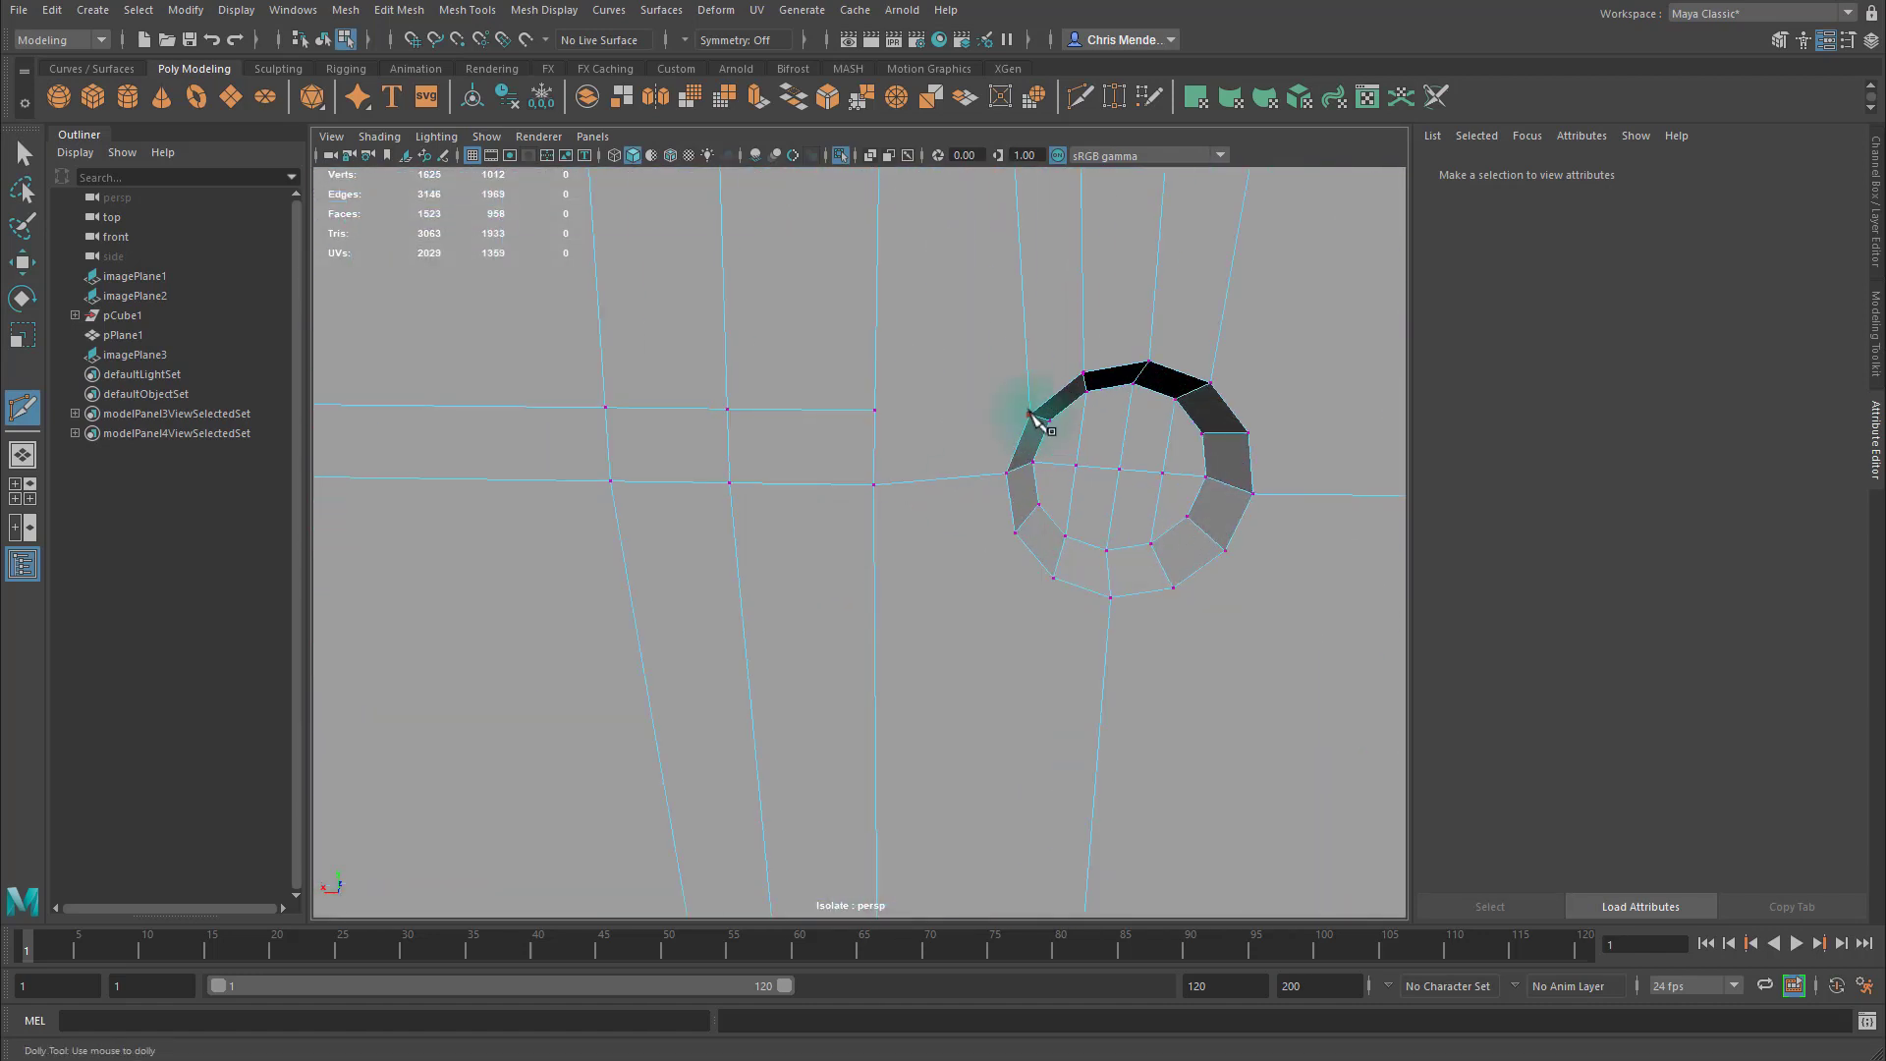
{"action": "left_click", "coordinate": [1033, 418]}
{"action": "left_click", "coordinate": [873, 411]}
{"action": "key", "text": "Return"}
Insert a horizontal edge loop just below the left centre line and connect it to the small middle hole's lower-left rim vertex.
{"action": "middle_click_drag", "start_coordinate": [924, 551], "coordinate": [727, 147], "text": "alt"}
{"action": "left_click", "coordinate": [1057, 401], "text": "ctrl"}
{"action": "left_click", "coordinate": [1079, 401]}
{"action": "right_click_drag", "start_coordinate": [1208, 505], "coordinate": [918, 371], "text": "alt"}
{"action": "key", "text": "Return"}
Cut an edge from the small middle hole's bottom-left rim vertex to the lower-middle hole's upper-right ring vertex.
{"action": "left_click", "coordinate": [885, 346]}
{"action": "left_click", "coordinate": [848, 716]}
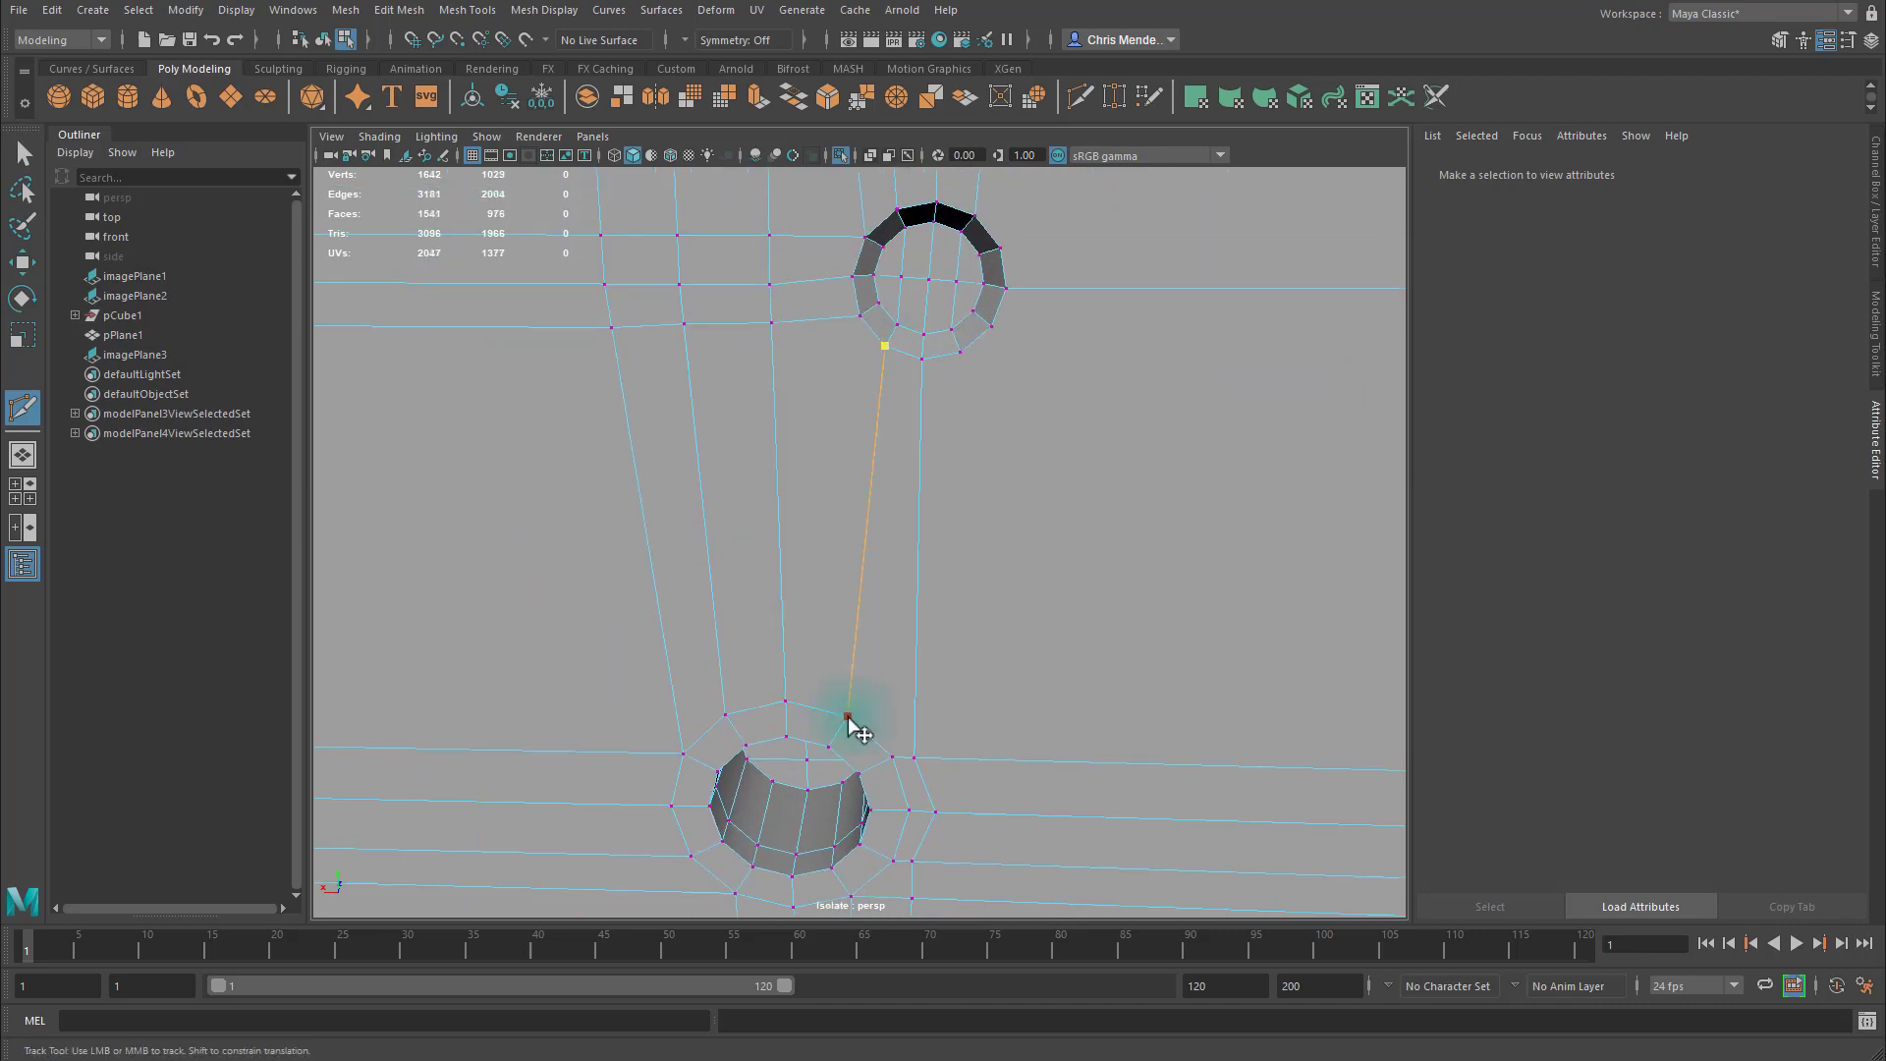
{"action": "key", "text": "Return"}
Insert a second edge loop below the left centre line and connect it to the small middle hole's bottom-left rim vertex.
{"action": "left_click", "coordinate": [771, 367], "text": "ctrl"}
{"action": "left_click", "coordinate": [885, 346]}
{"action": "left_click", "coordinate": [773, 367]}
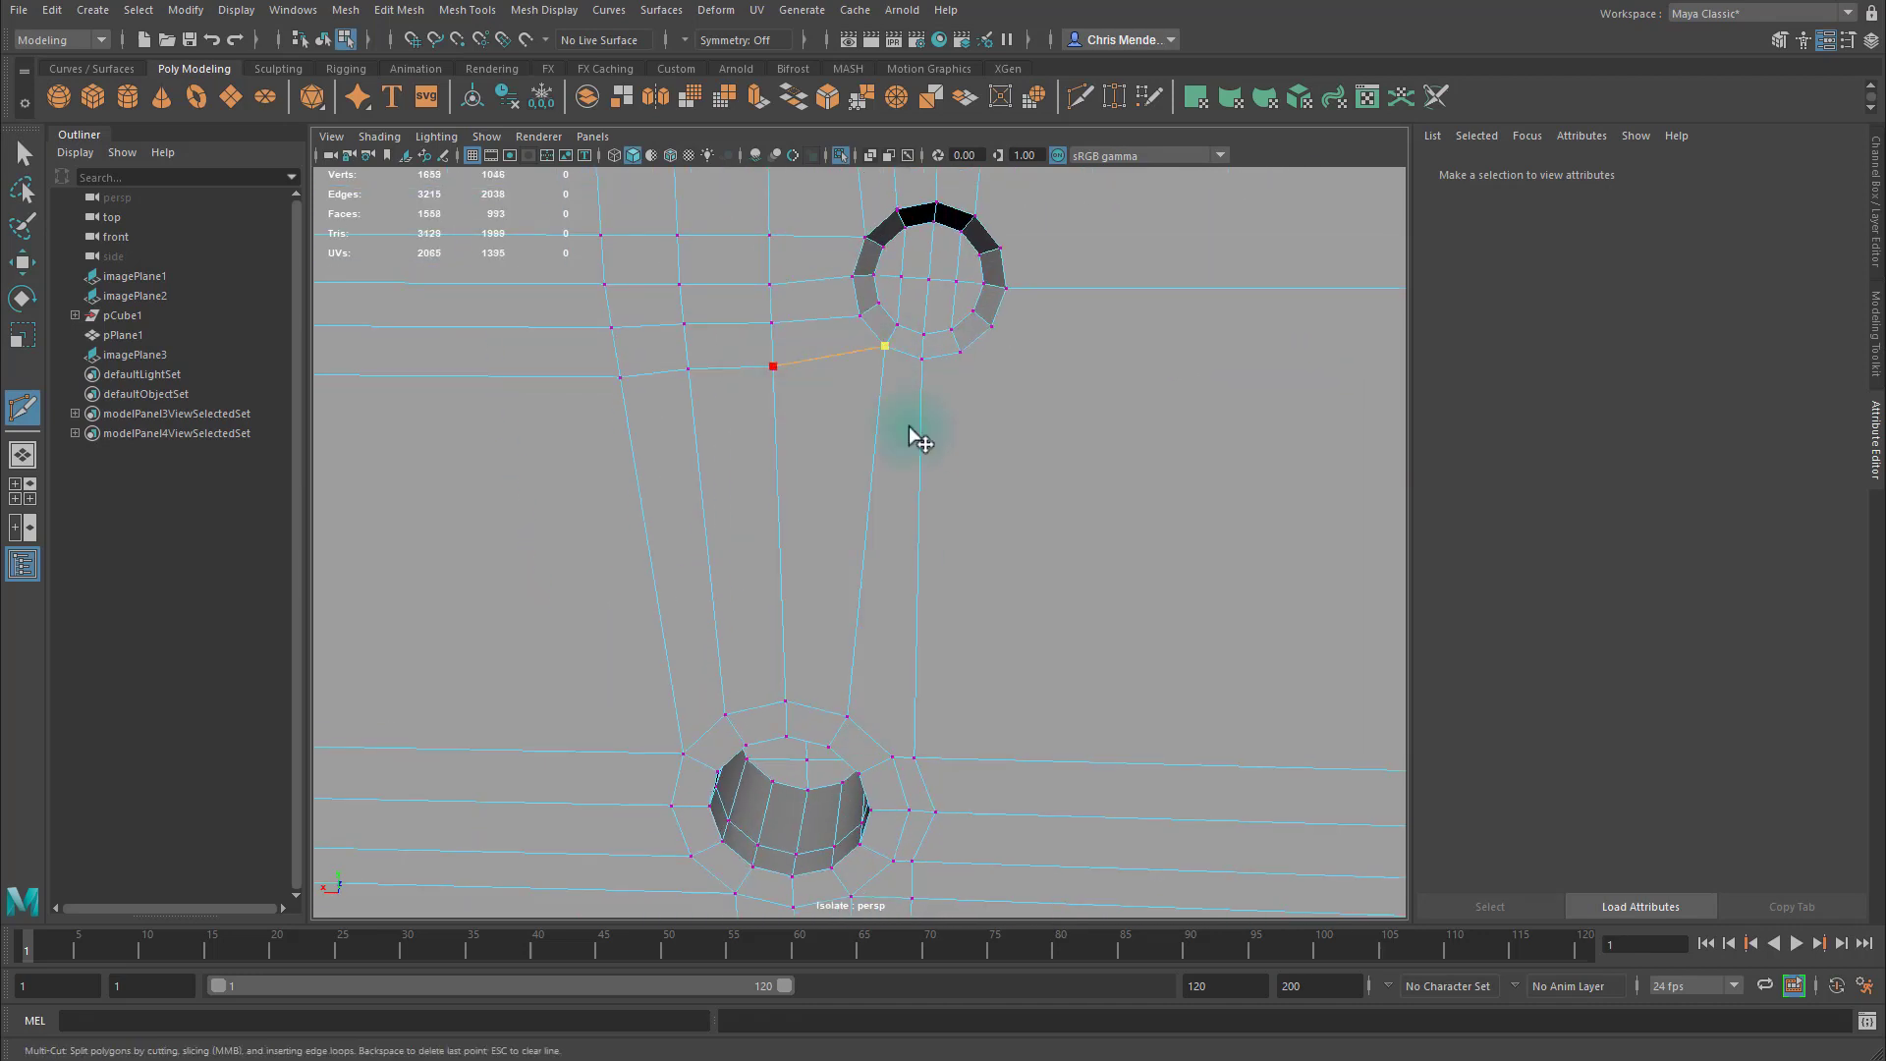
{"action": "key", "text": "Return"}
Insert two horizontal edge loops above the centre line to the right of the small middle hole.
{"action": "right_click_drag", "start_coordinate": [918, 439], "coordinate": [875, 455], "text": "alt"}
{"action": "middle_click_drag", "start_coordinate": [876, 455], "coordinate": [935, 463], "text": "alt"}
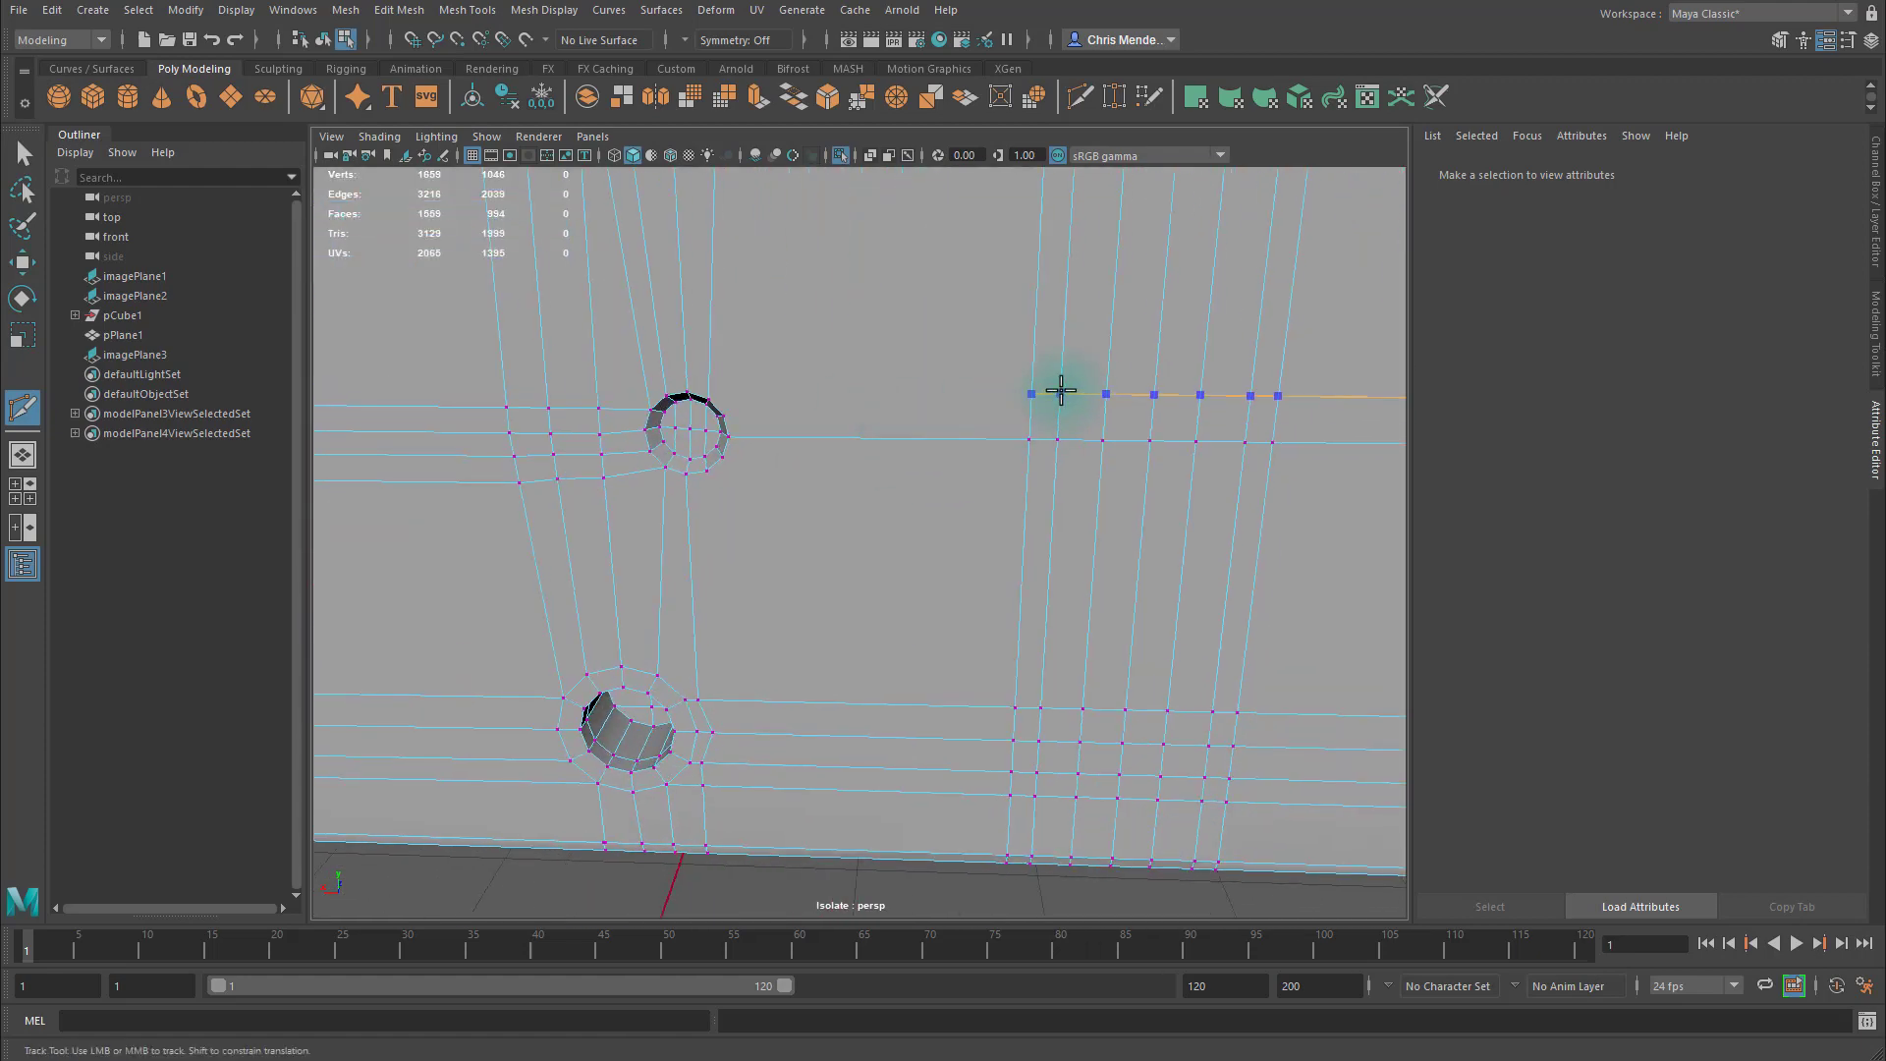
{"action": "left_click", "coordinate": [1036, 415], "text": "ctrl"}
Cut edges from the small middle hole's upper-right rim vertex to the upper-middle hole's ring and to the lower new edge loop.
{"action": "middle_click_drag", "start_coordinate": [724, 408], "coordinate": [842, 430], "text": "alt"}
{"action": "left_click", "coordinate": [819, 279]}
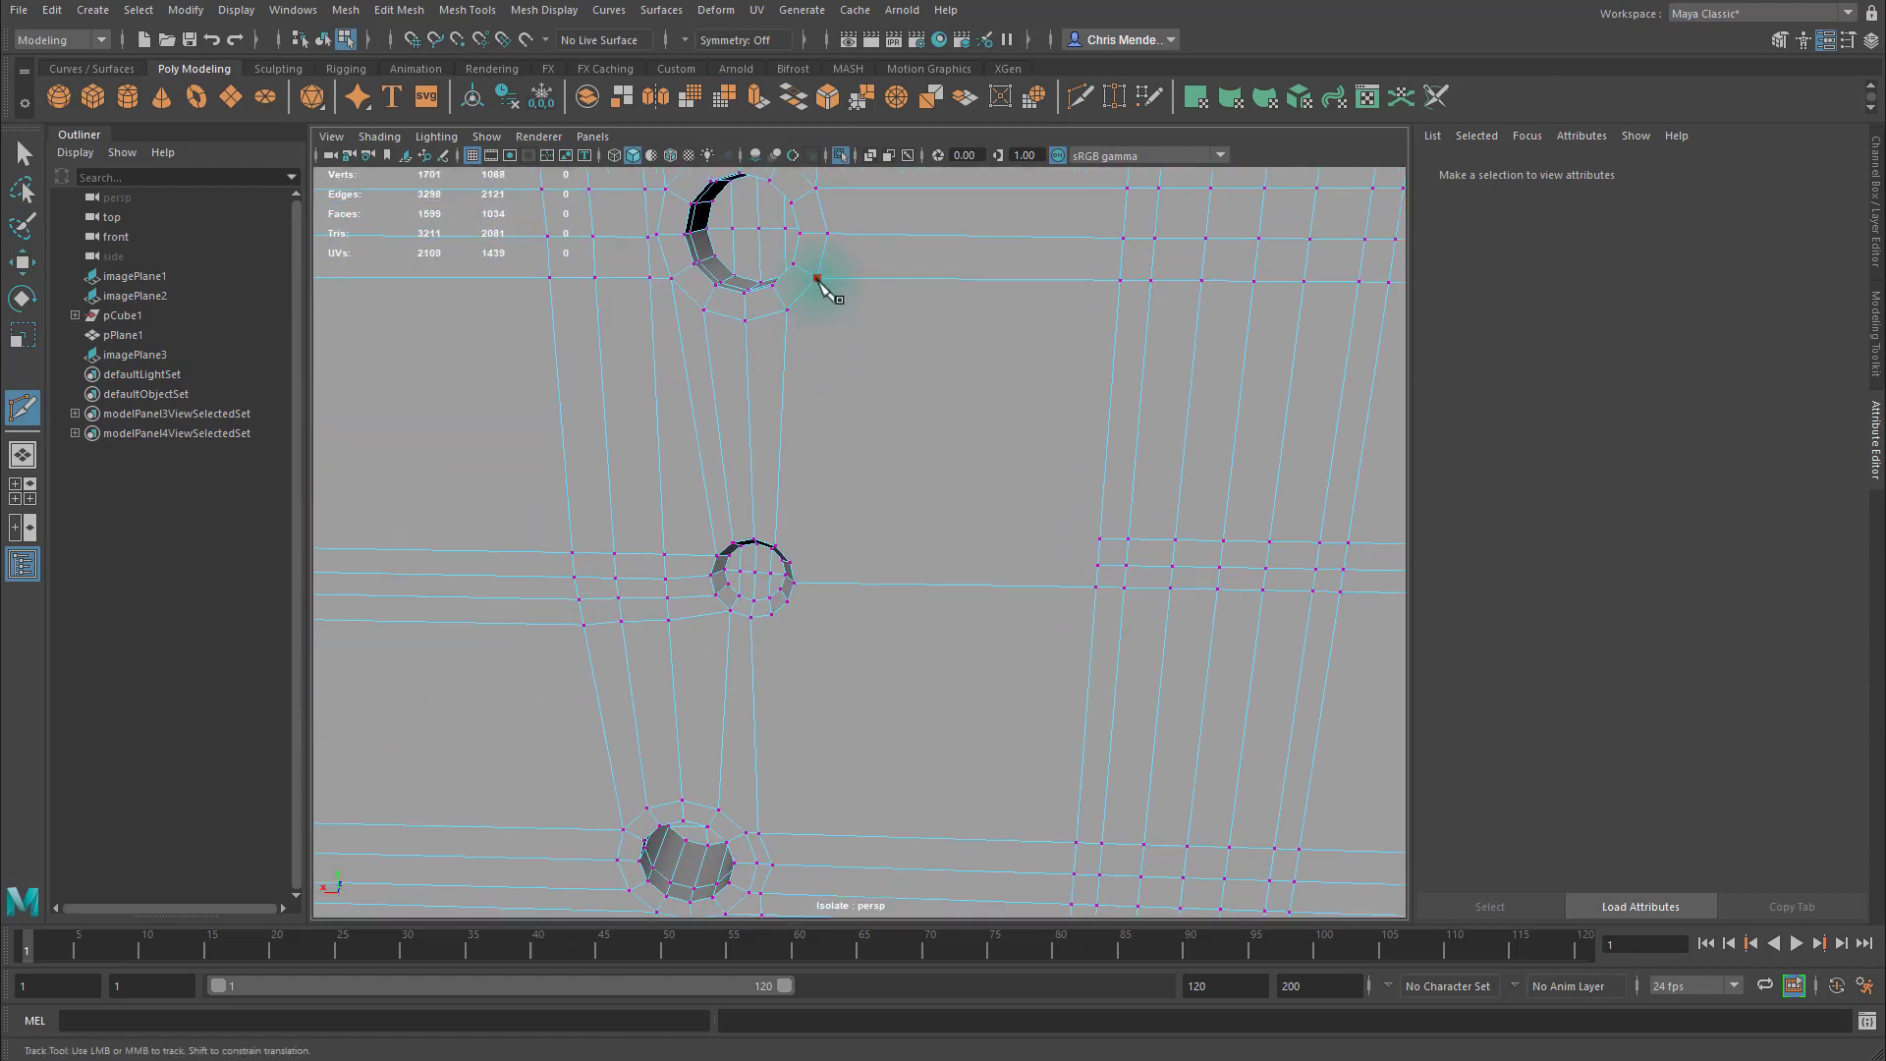
{"action": "key", "text": "Return"}
{"action": "left_click", "coordinate": [790, 562]}
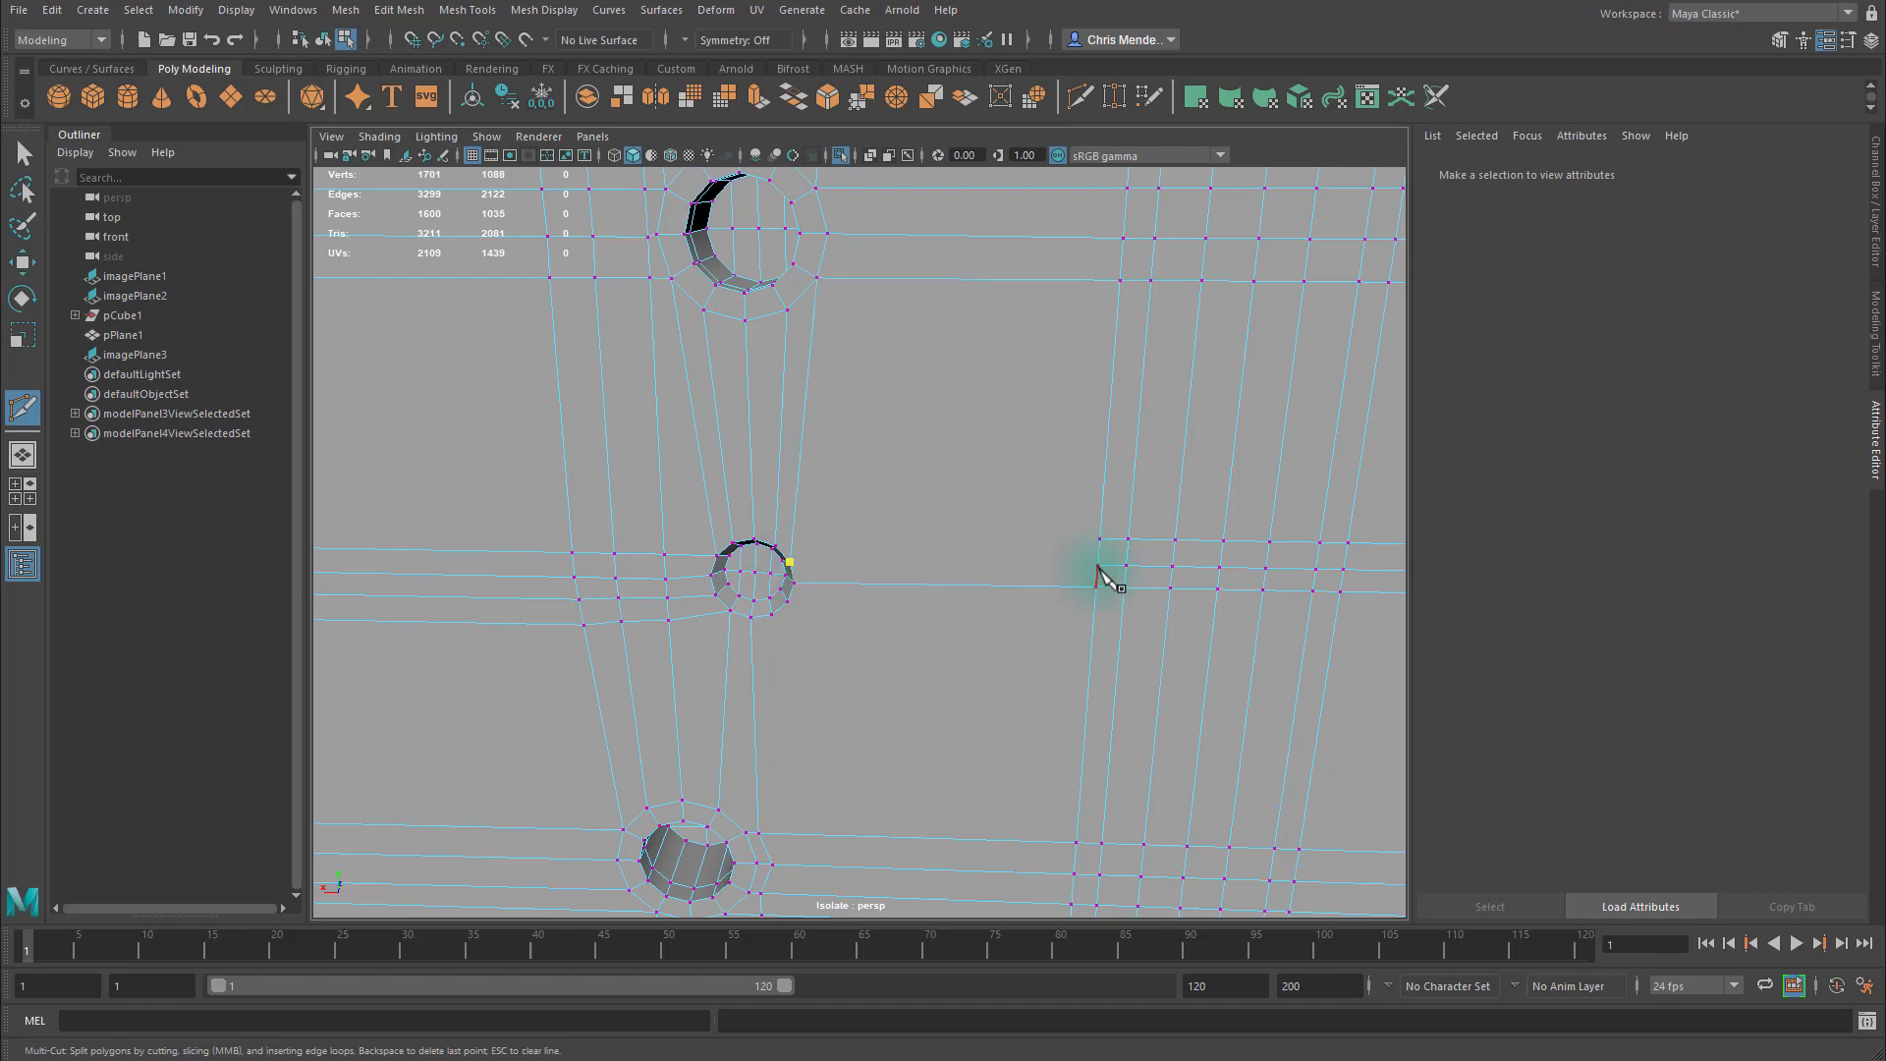
{"action": "left_click", "coordinate": [1099, 565]}
Delete the upper of the two new horizontal edge loops right of the small middle hole, including its vertices.
{"action": "key", "text": "q"}
{"action": "right_click_drag", "start_coordinate": [1190, 586], "coordinate": [1191, 505]}
{"action": "double_click", "coordinate": [1153, 540]}
{"action": "key", "text": "ctrl+Delete"}
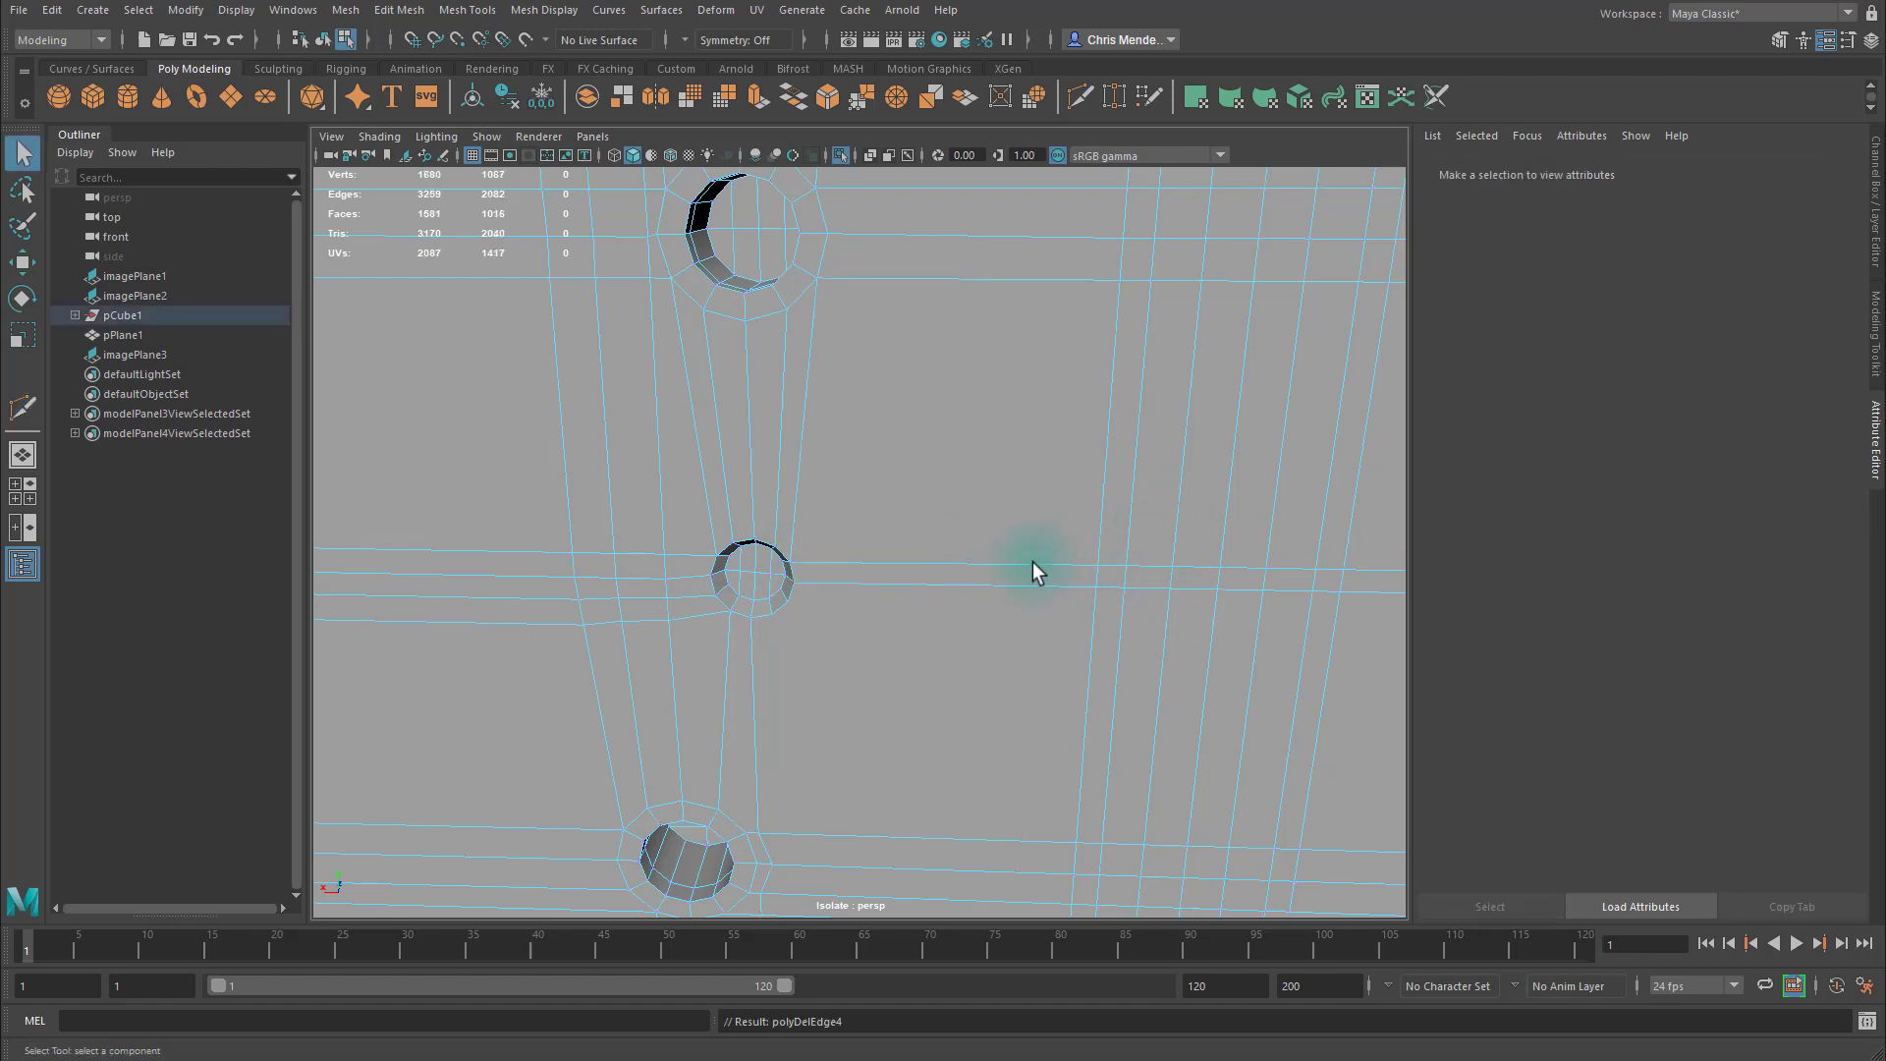
Insert a horizontal edge loop below the centre line right of the small middle hole and connect it to the hole's lower-right rim.
{"action": "middle_click_drag", "start_coordinate": [1036, 568], "coordinate": [1048, 664], "text": "alt"}
{"action": "left_click_drag", "start_coordinate": [1047, 664], "coordinate": [1041, 514], "text": "alt"}
{"action": "key", "text": "ctrl+shift+x"}
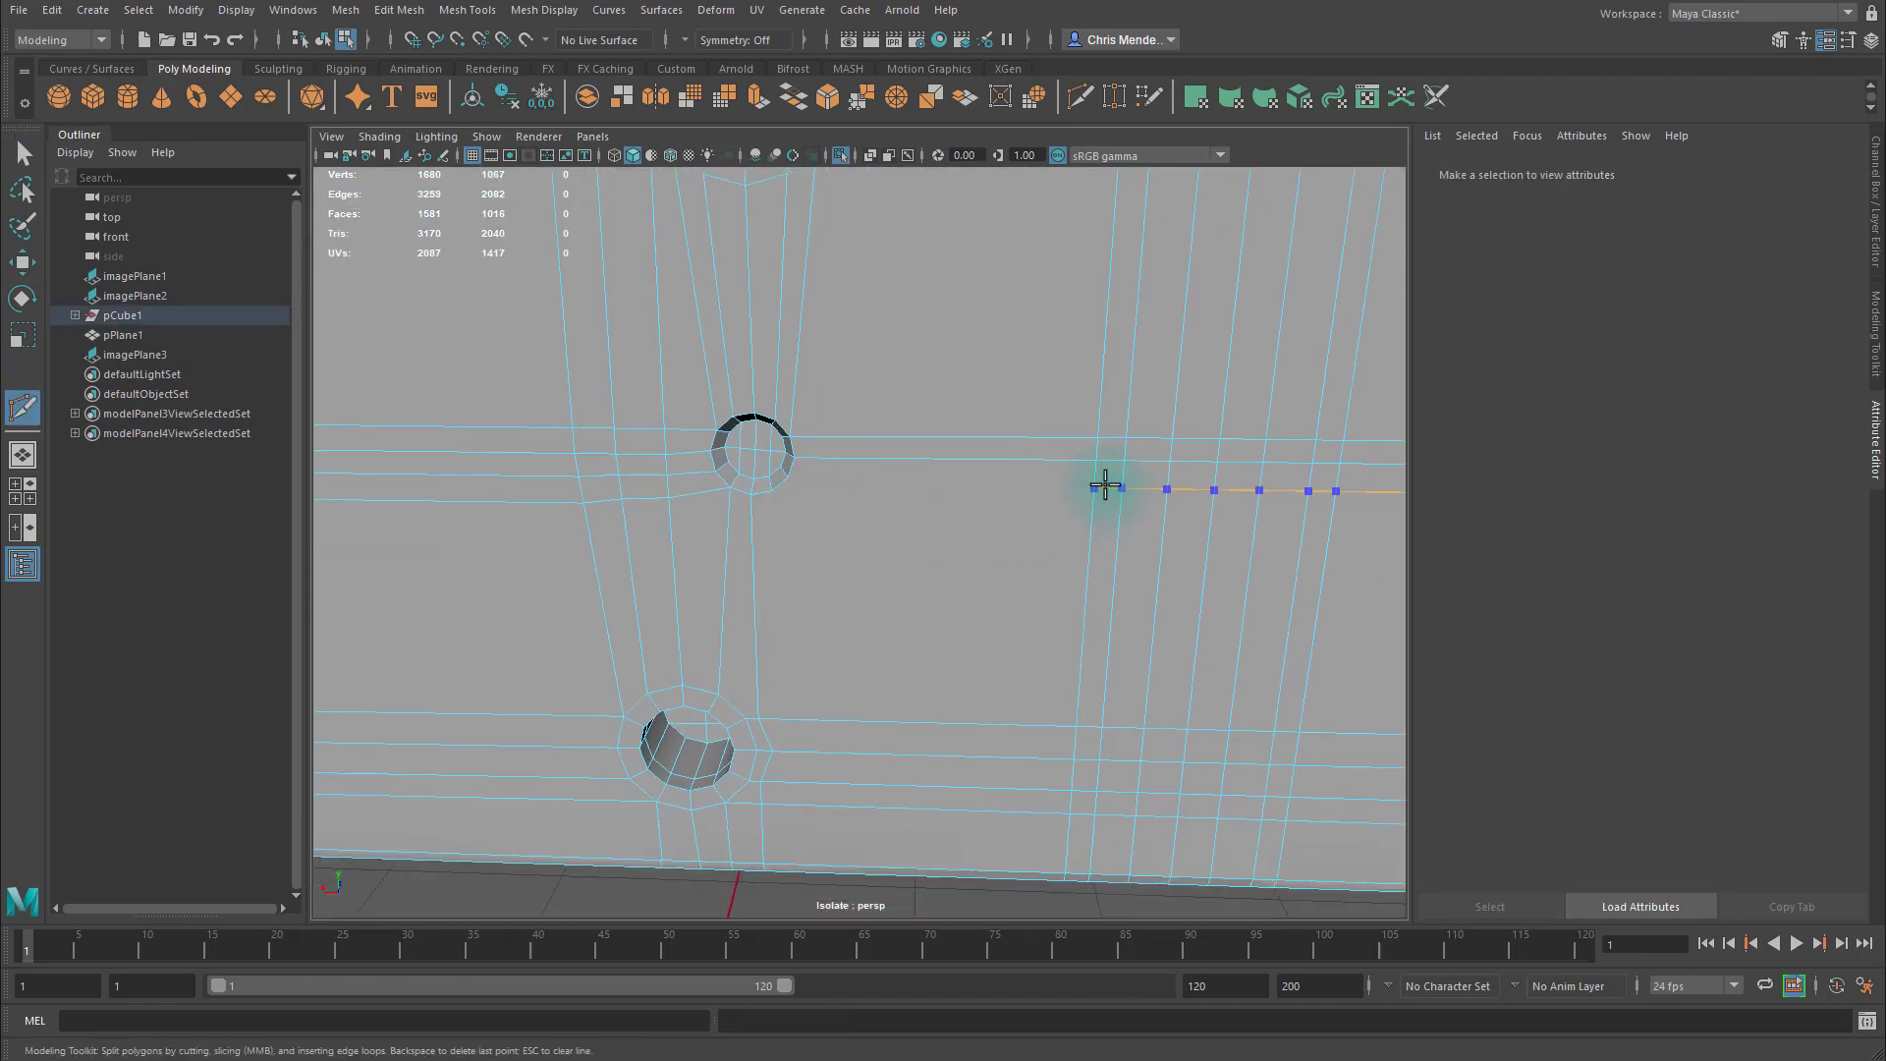
{"action": "left_click", "coordinate": [1105, 485], "text": "ctrl"}
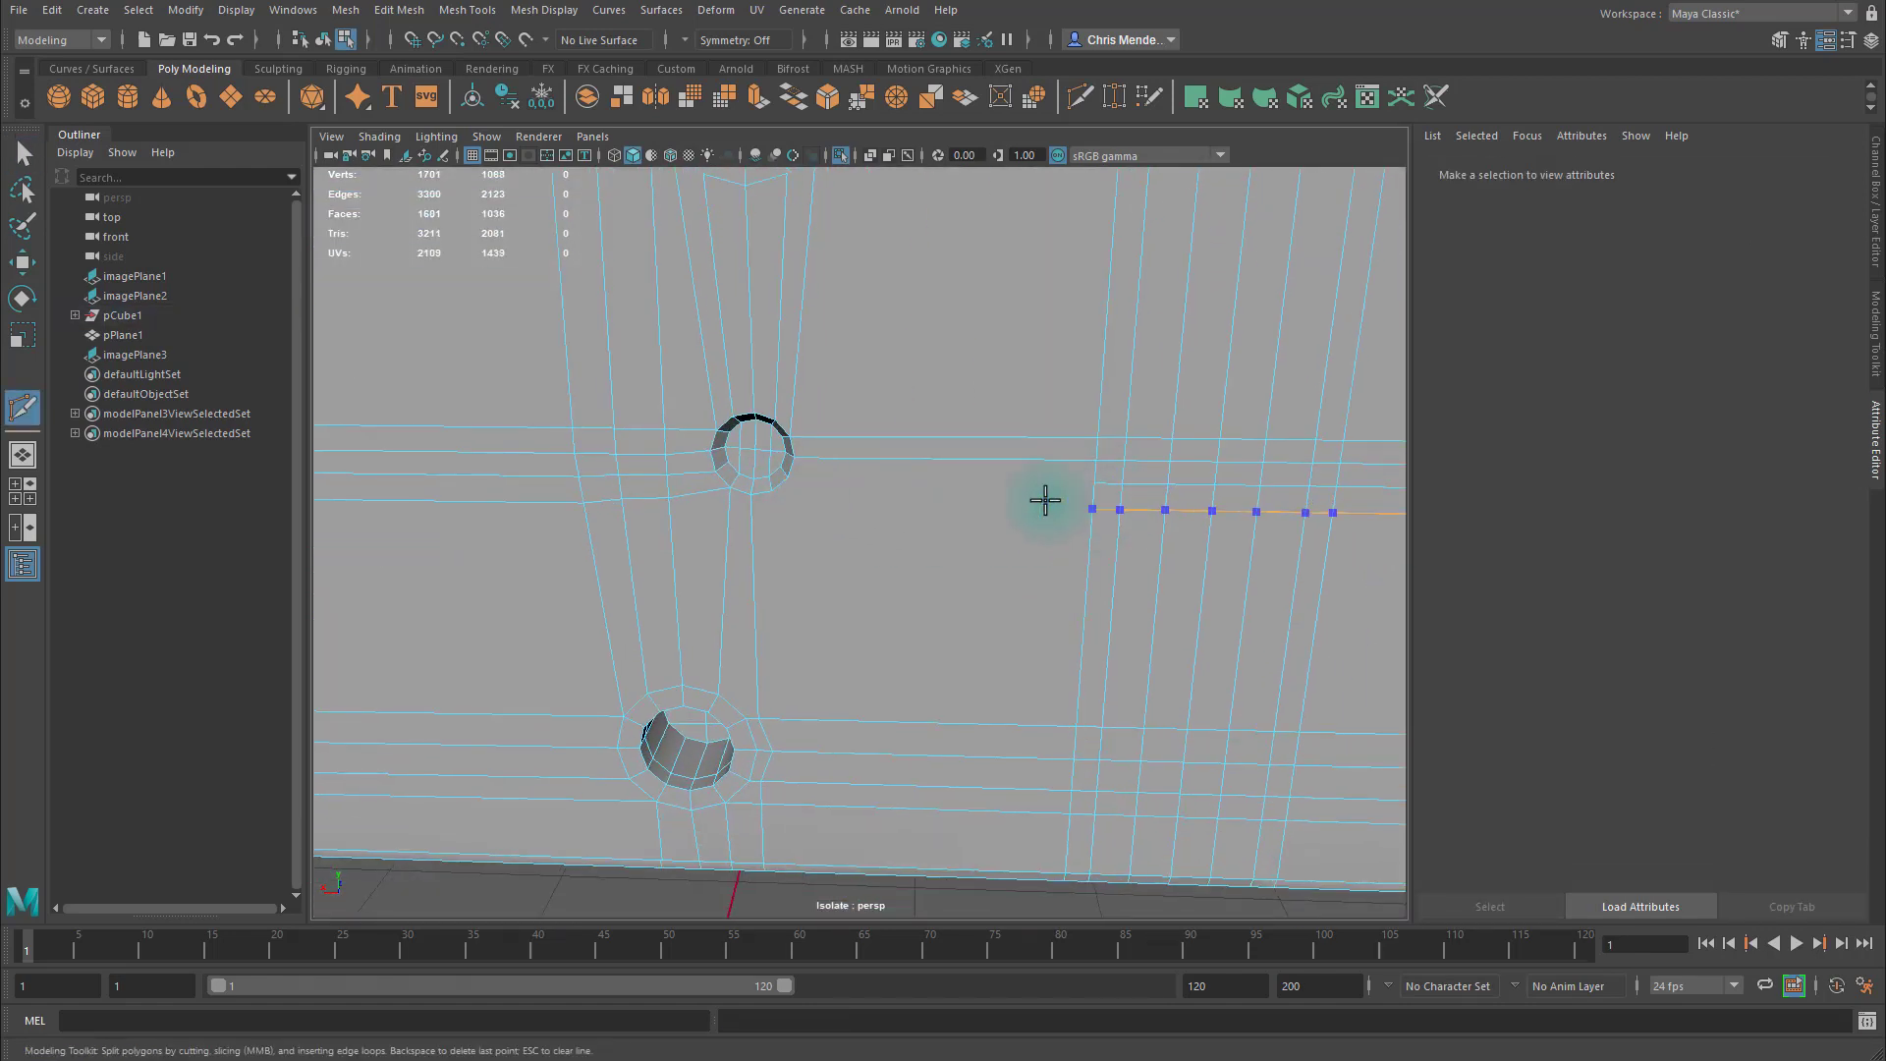
{"action": "left_click", "coordinate": [1095, 482]}
{"action": "right_click", "coordinate": [1095, 483]}
Insert two vertical edge loops just right of the lower-middle hole and cut an edge from each to the small middle hole's lower-right rim vertices.
{"action": "left_click", "coordinate": [797, 751], "text": "ctrl"}
{"action": "left_click", "coordinate": [787, 719]}
{"action": "left_click", "coordinate": [772, 492]}
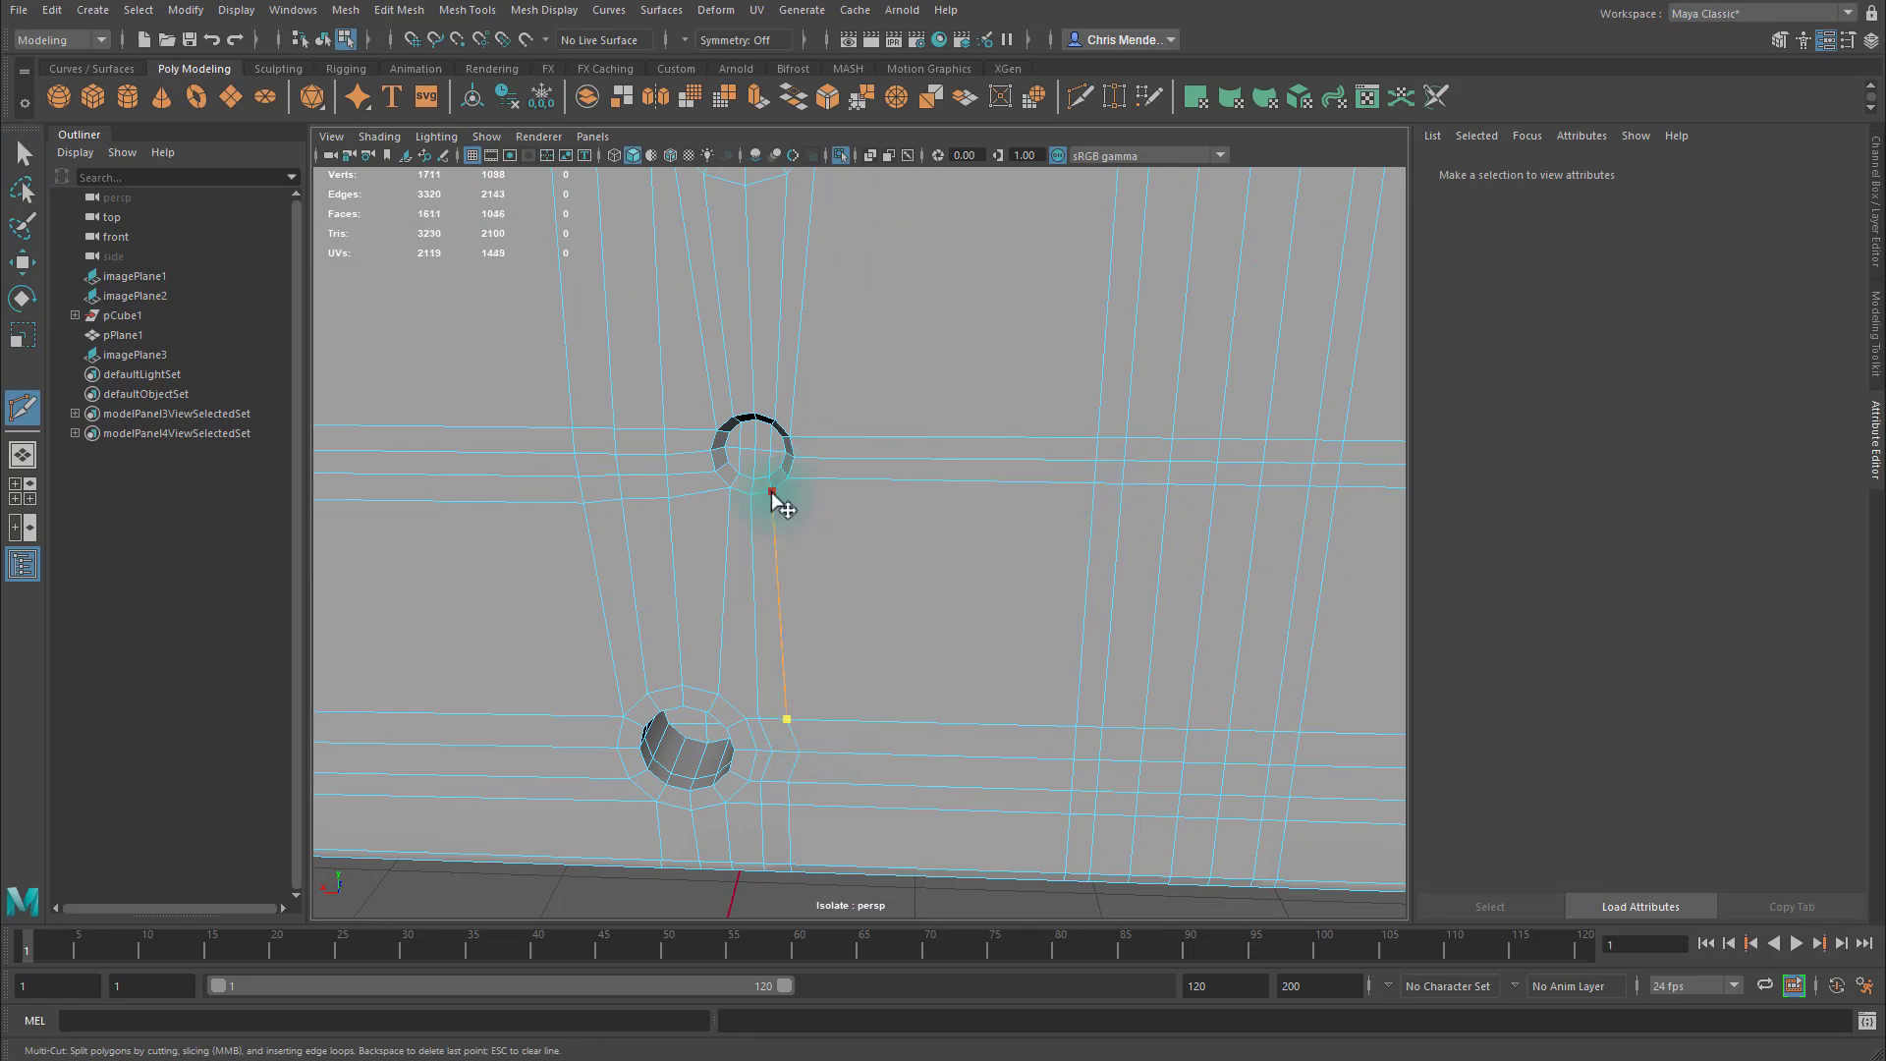
{"action": "left_click", "coordinate": [827, 729], "text": "ctrl"}
{"action": "left_click", "coordinate": [788, 477]}
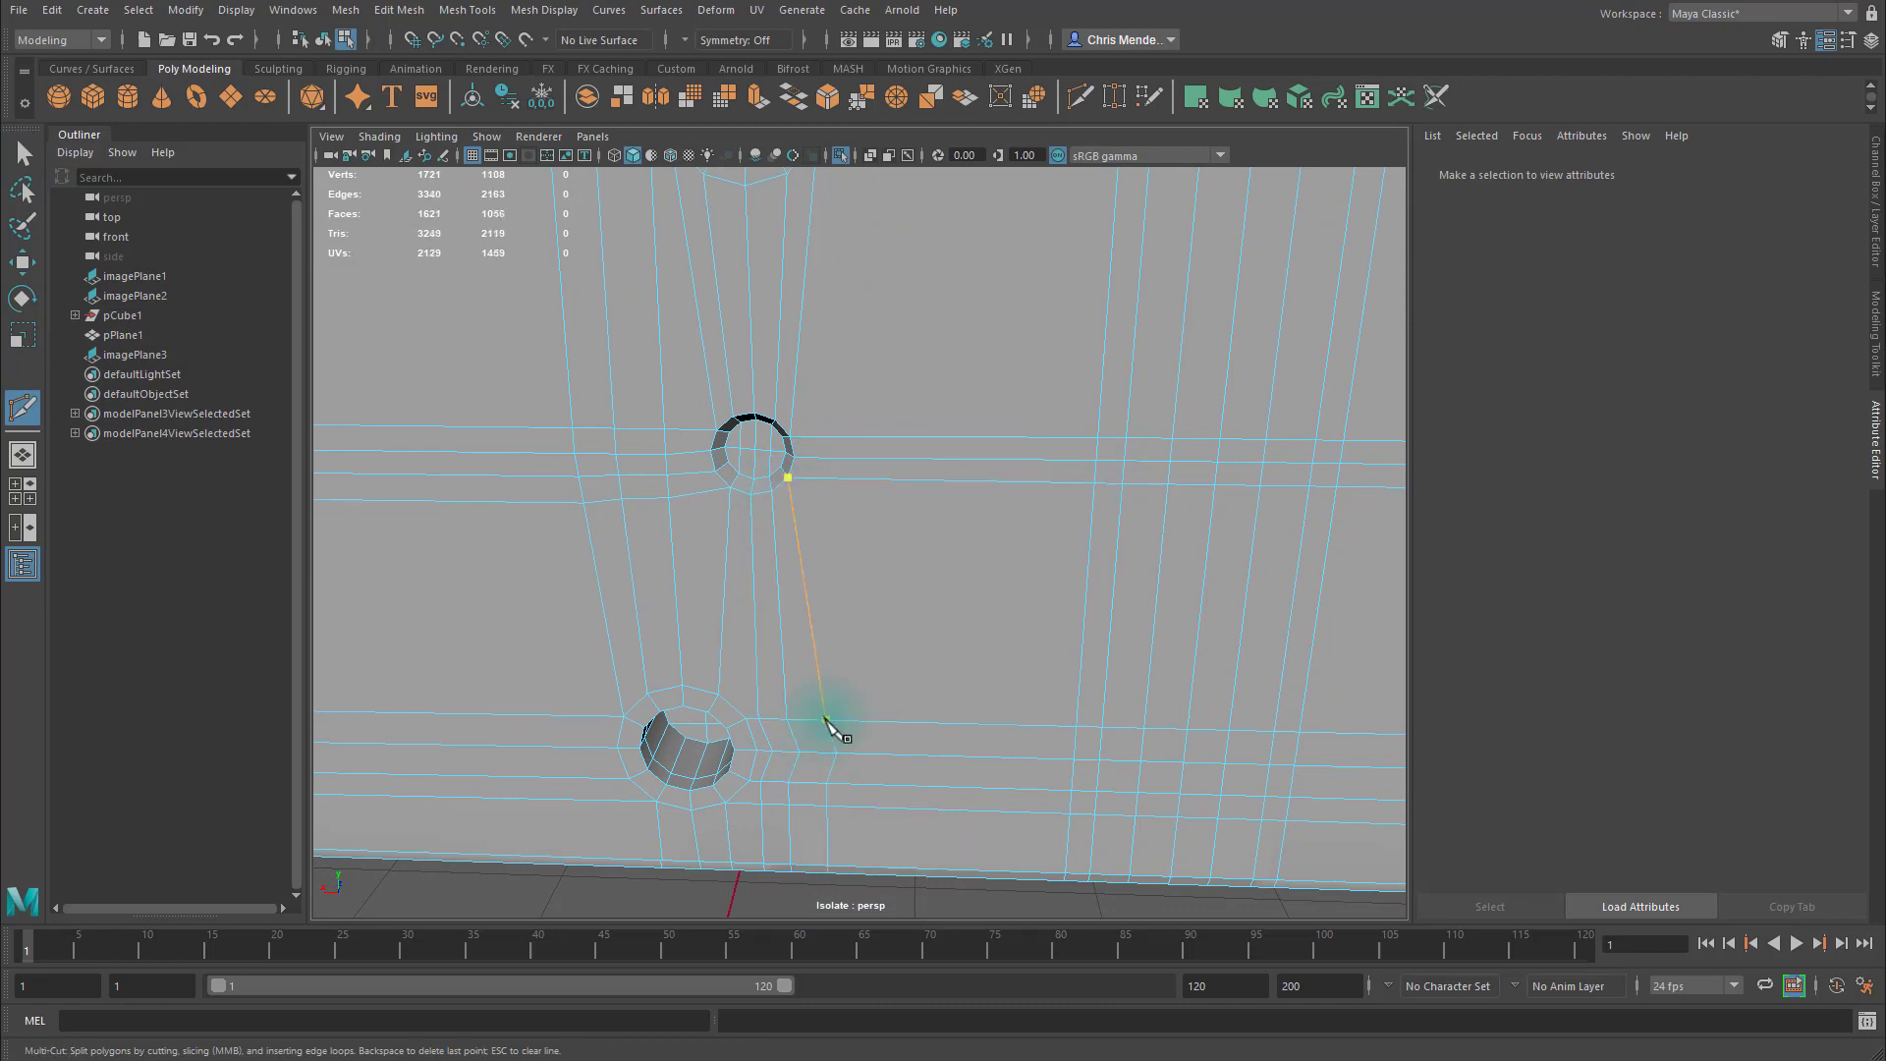
{"action": "left_click", "coordinate": [827, 724]}
{"action": "right_click", "coordinate": [1104, 621]}
Run Cleanup on the whole plate with Select matching polygons and Faces with more than 4 sides.
{"action": "middle_click_drag", "start_coordinate": [1106, 623], "coordinate": [1061, 644], "text": "alt"}
{"action": "right_click_drag", "start_coordinate": [1061, 644], "coordinate": [1022, 624], "text": "alt"}
{"action": "left_click_drag", "start_coordinate": [963, 554], "coordinate": [973, 596], "text": "alt"}
{"action": "key", "text": "q"}
{"action": "right_click_drag", "start_coordinate": [973, 596], "coordinate": [996, 564]}
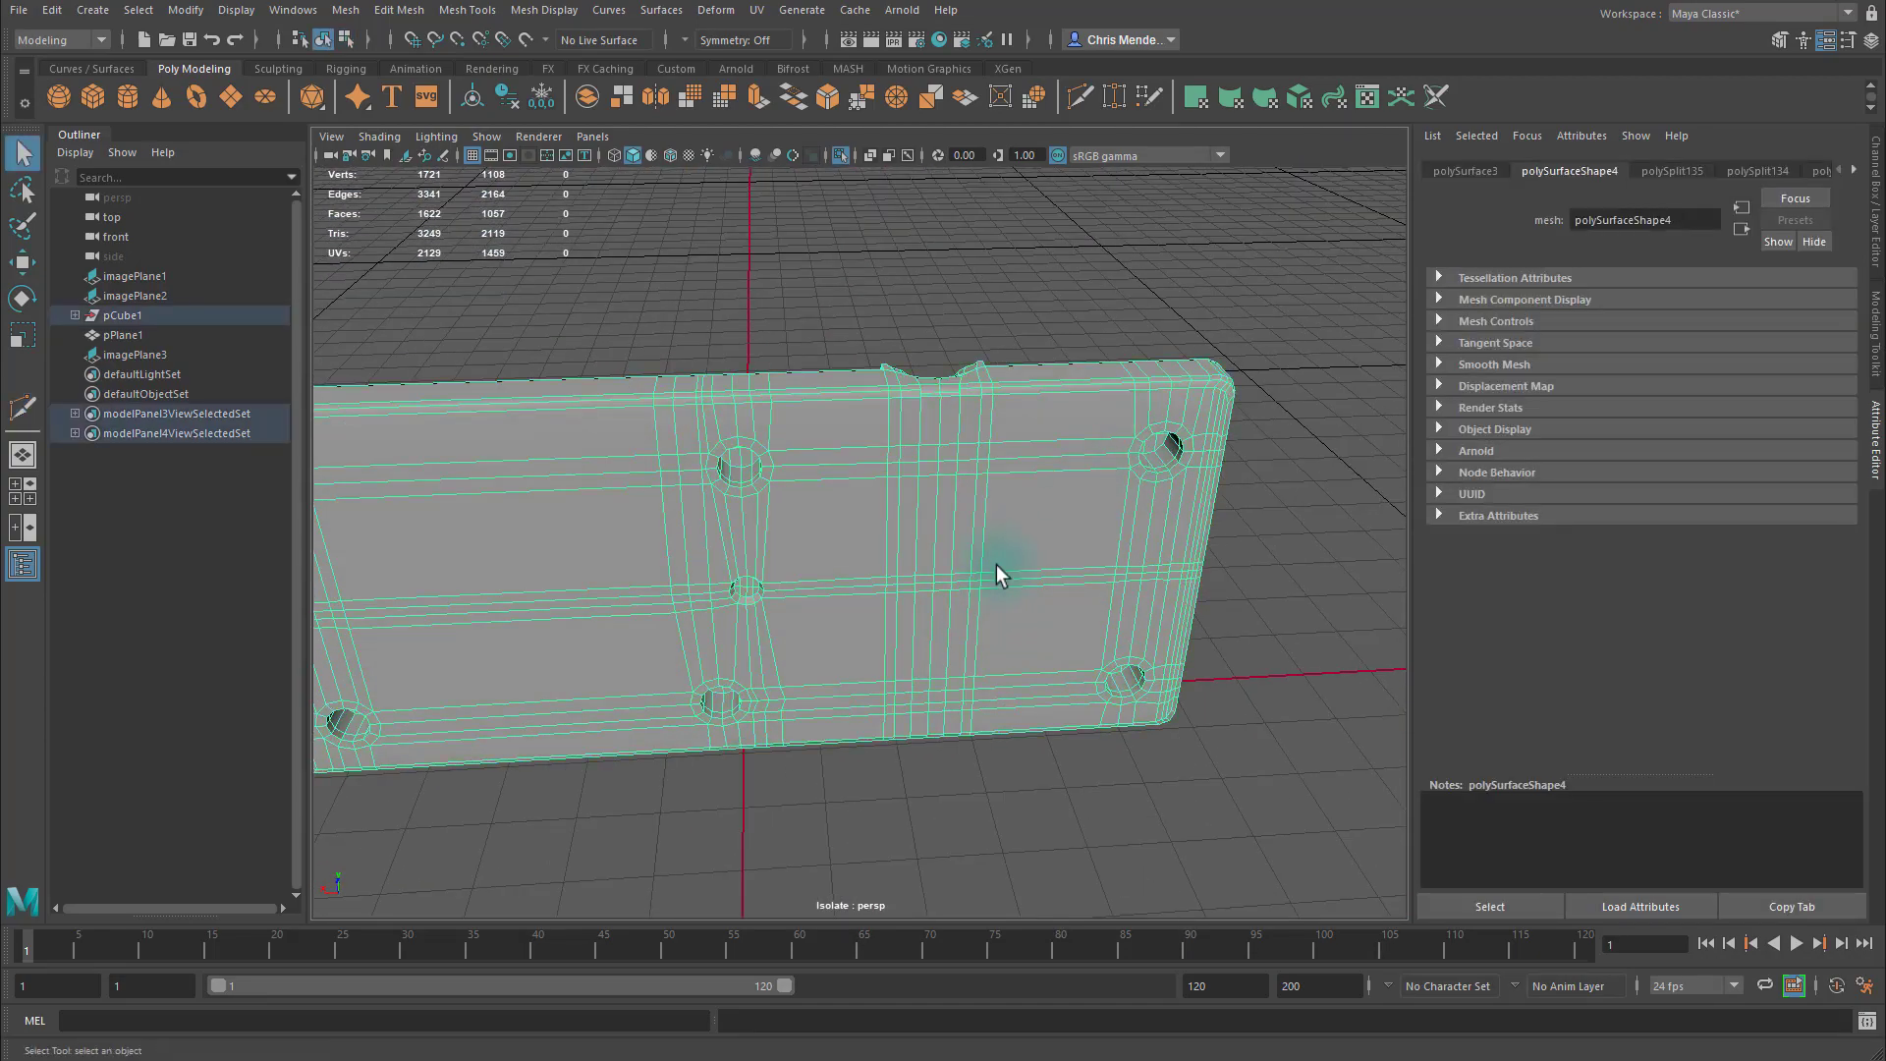
{"action": "middle_click_drag", "start_coordinate": [1110, 497], "coordinate": [1123, 430], "text": "alt"}
{"action": "left_click_drag", "start_coordinate": [842, 447], "coordinate": [967, 503], "text": "alt"}
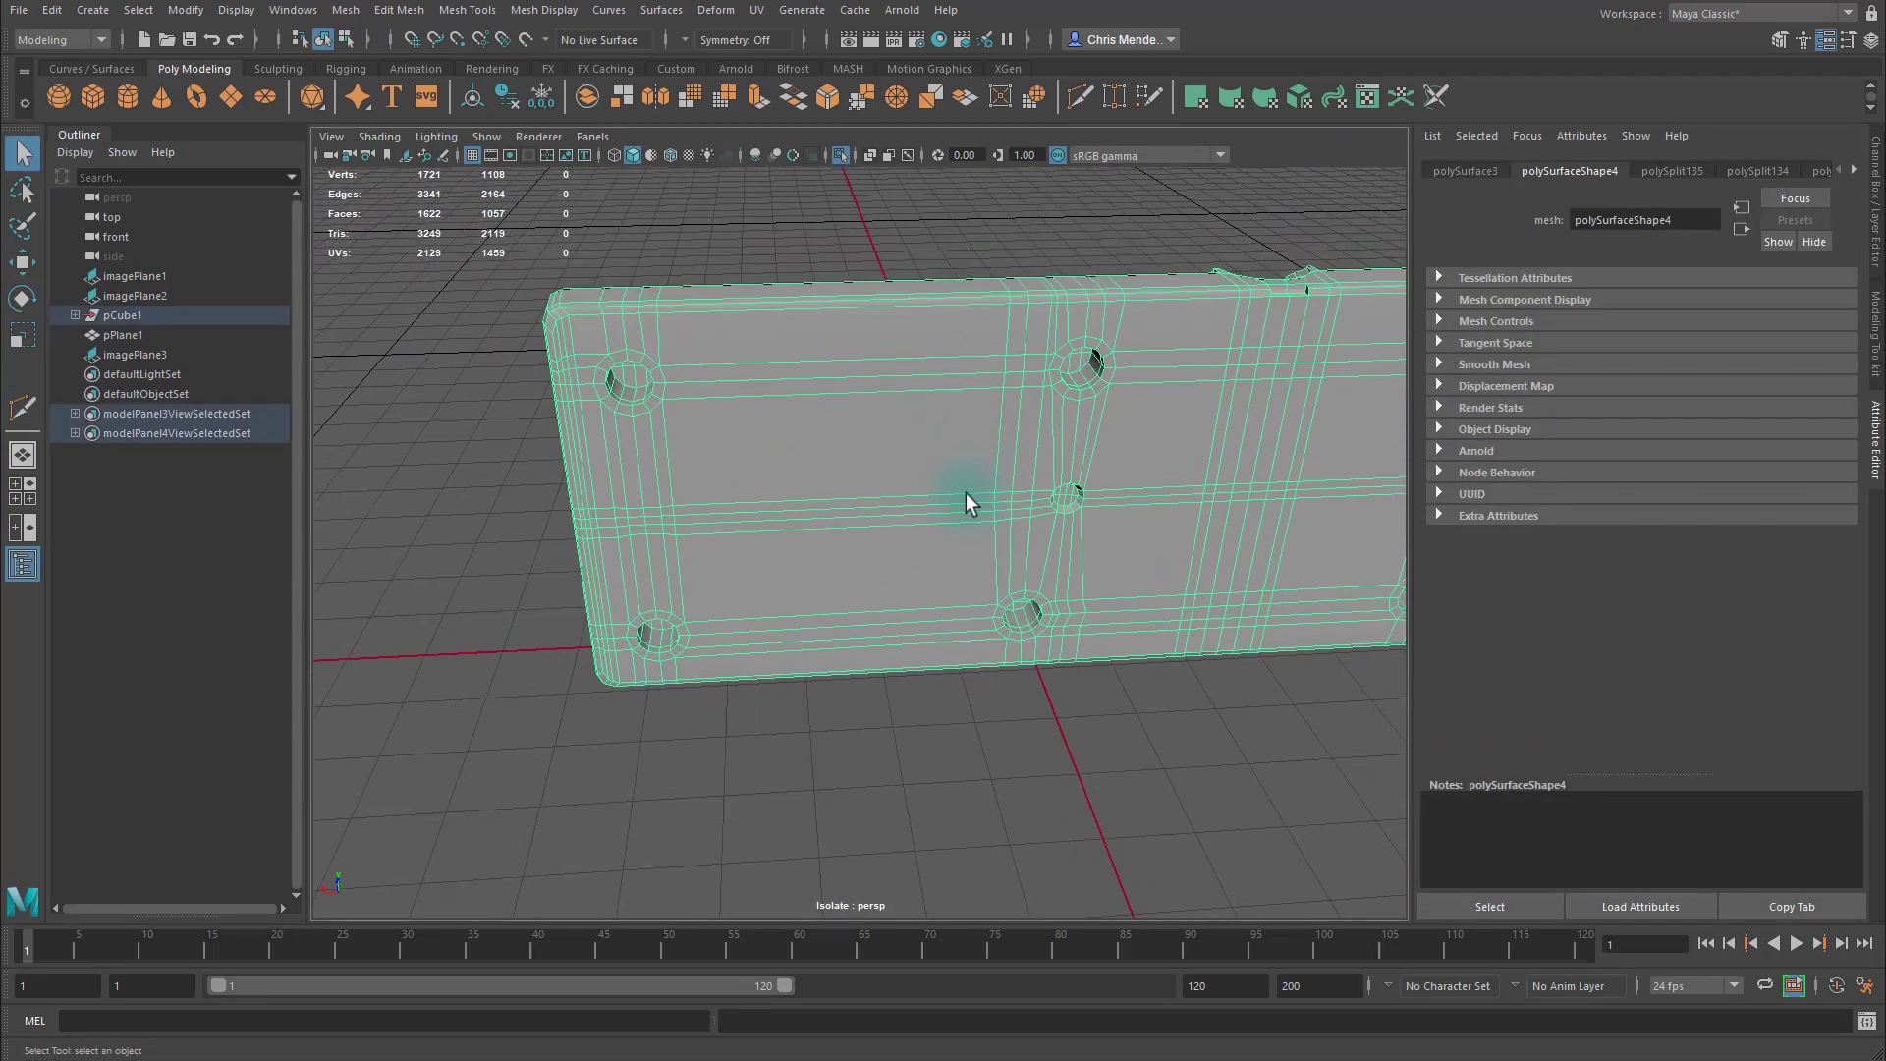
{"action": "left_click", "coordinate": [345, 10]}
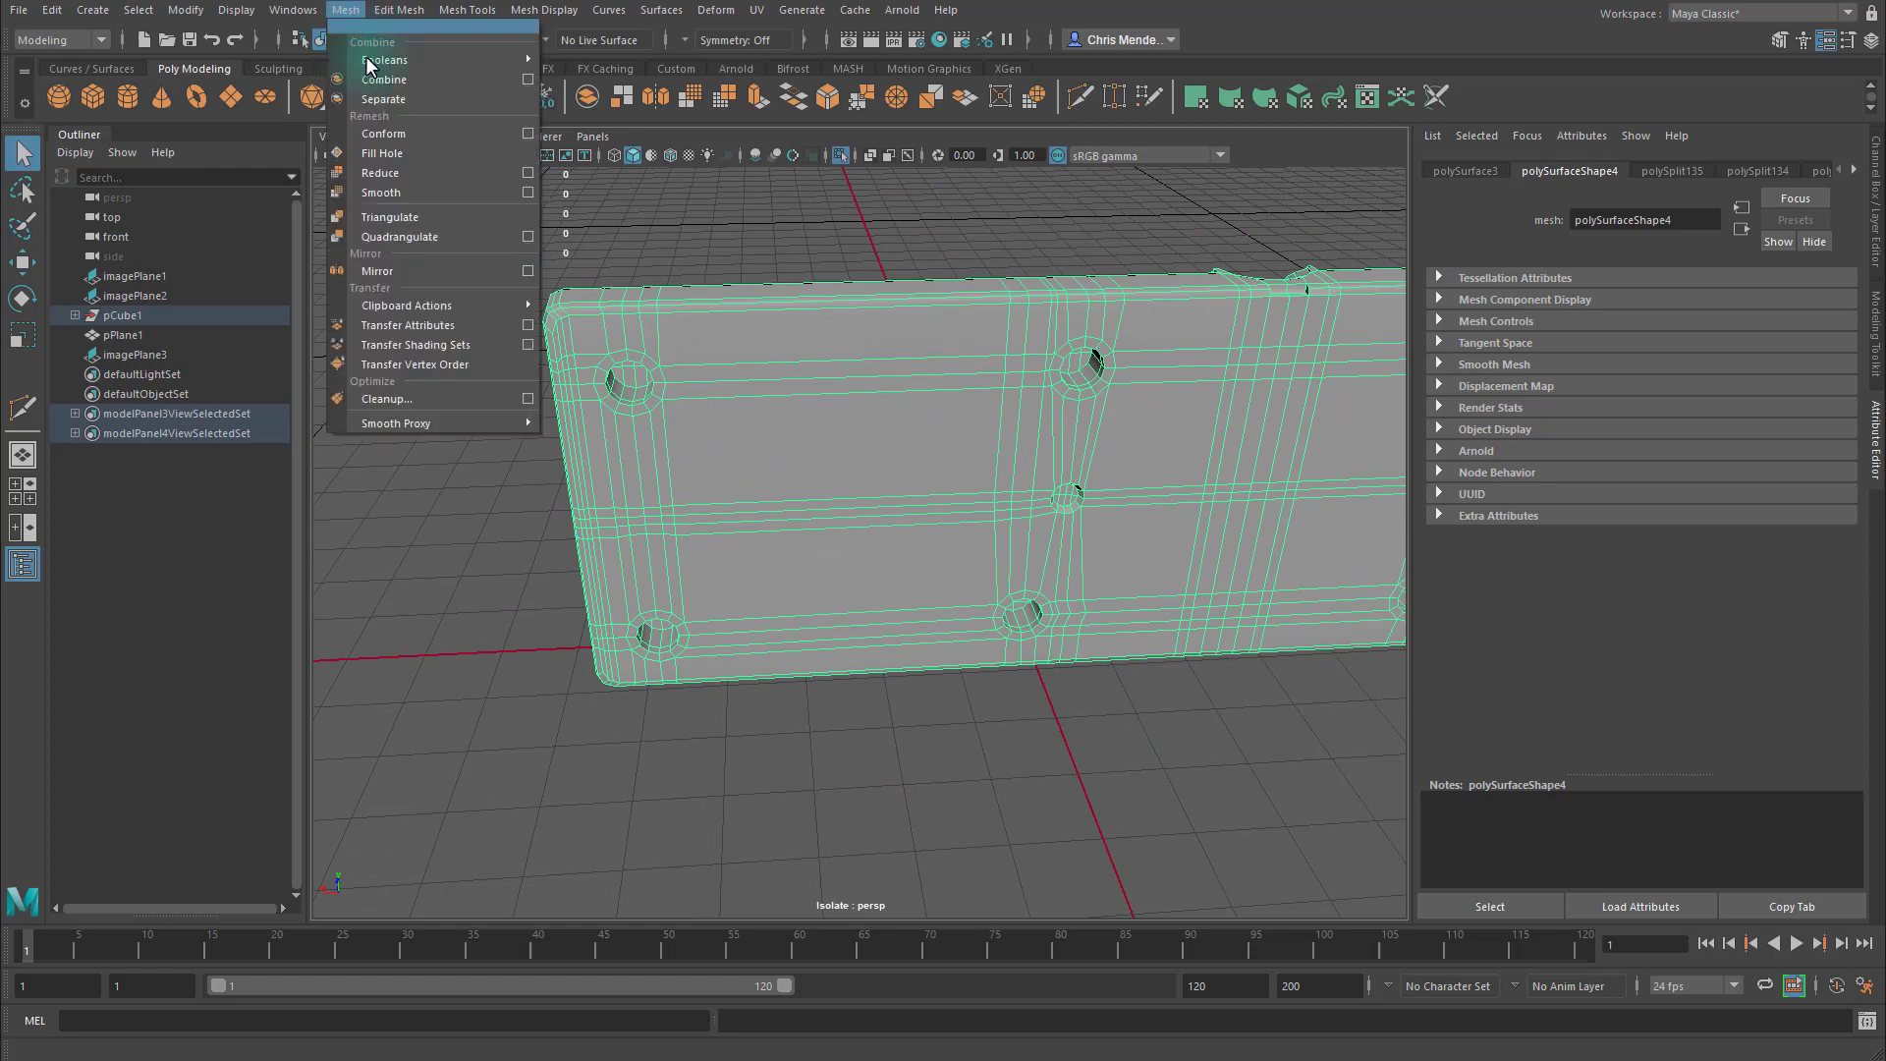
{"action": "left_click", "coordinate": [533, 398]}
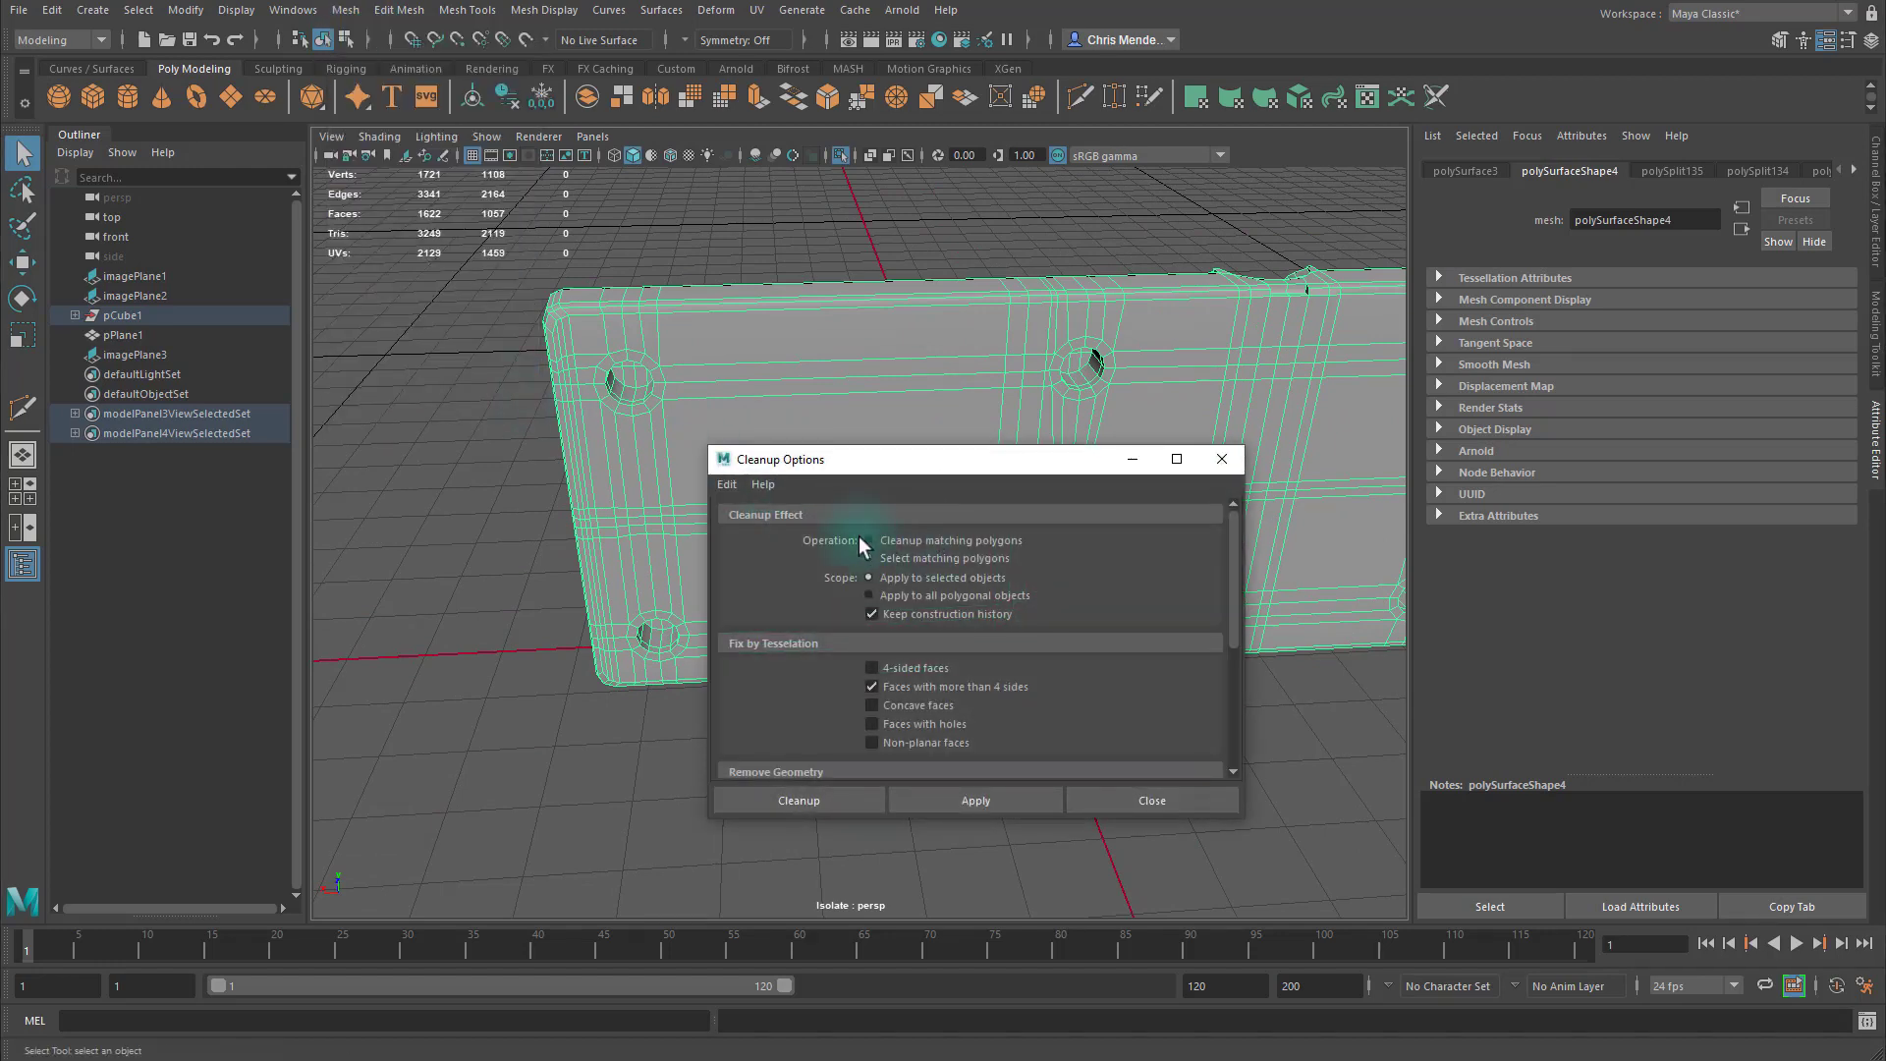
{"action": "left_click", "coordinate": [959, 802]}
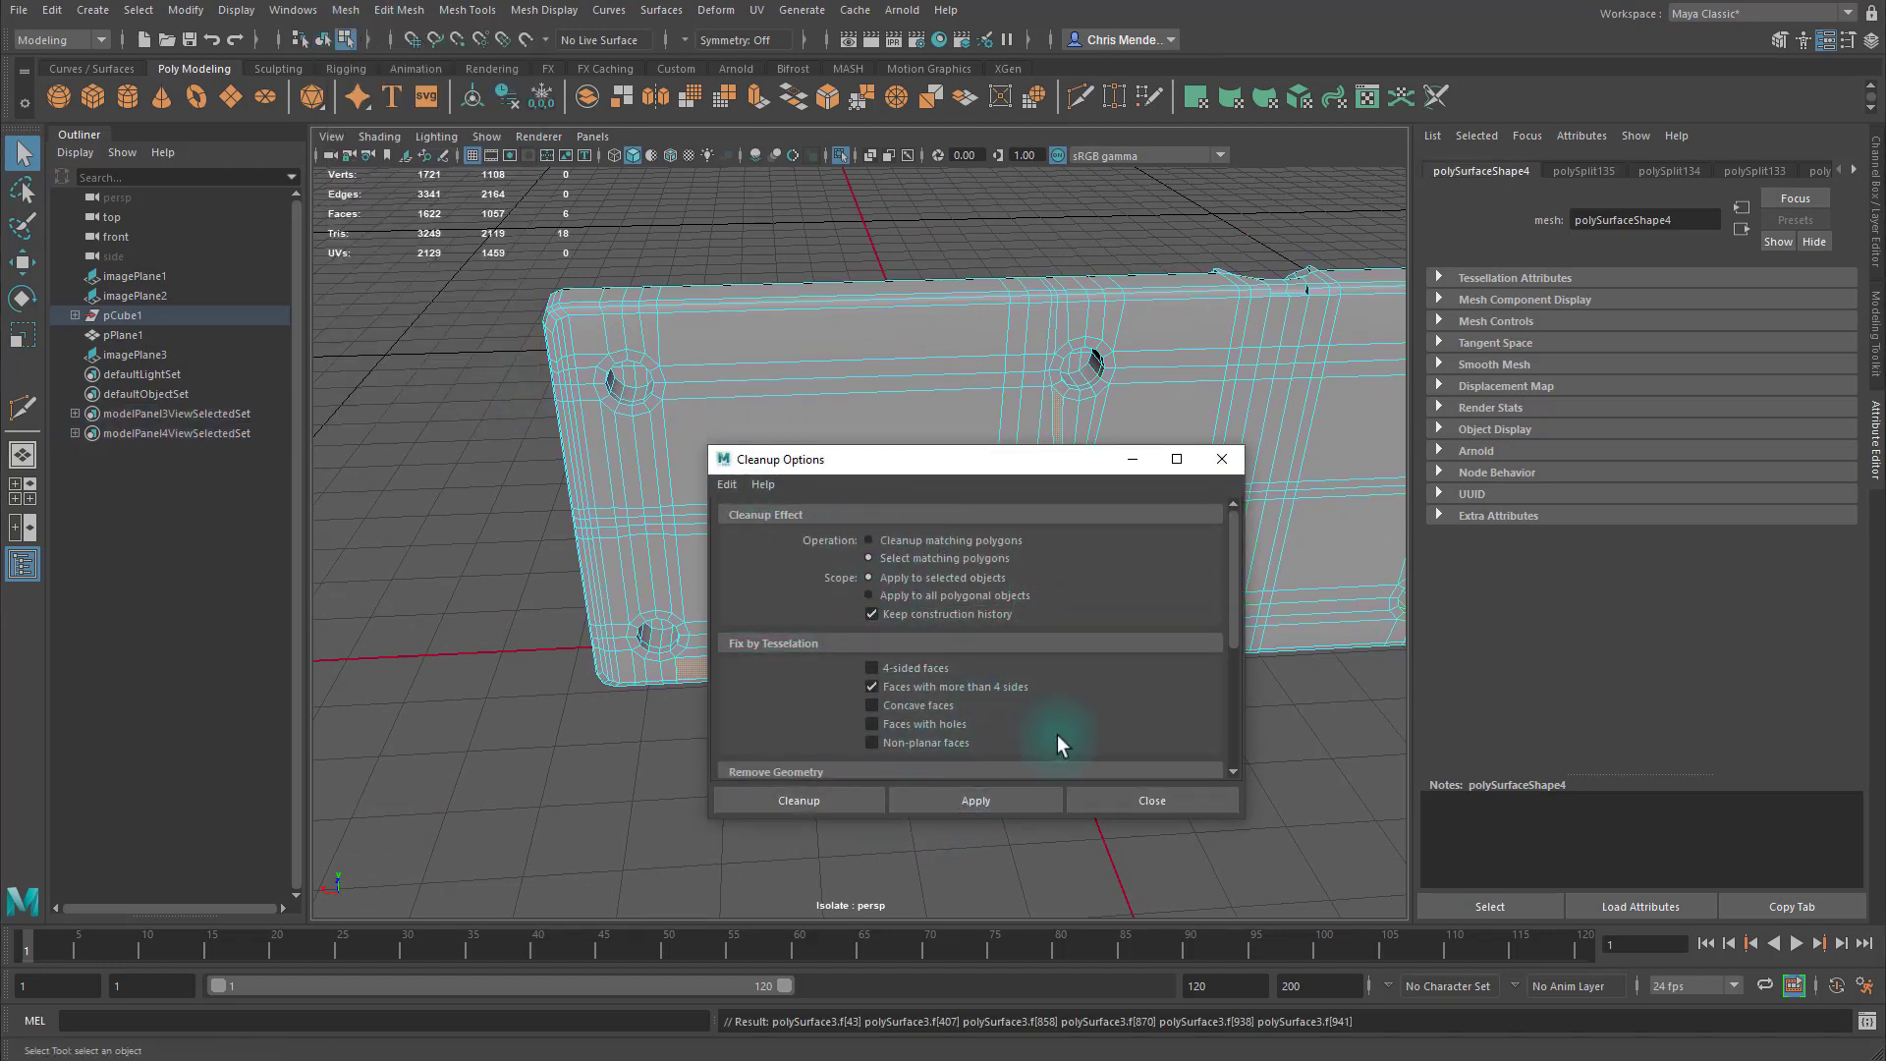
{"action": "left_click_drag", "start_coordinate": [1034, 468], "coordinate": [546, 521]}
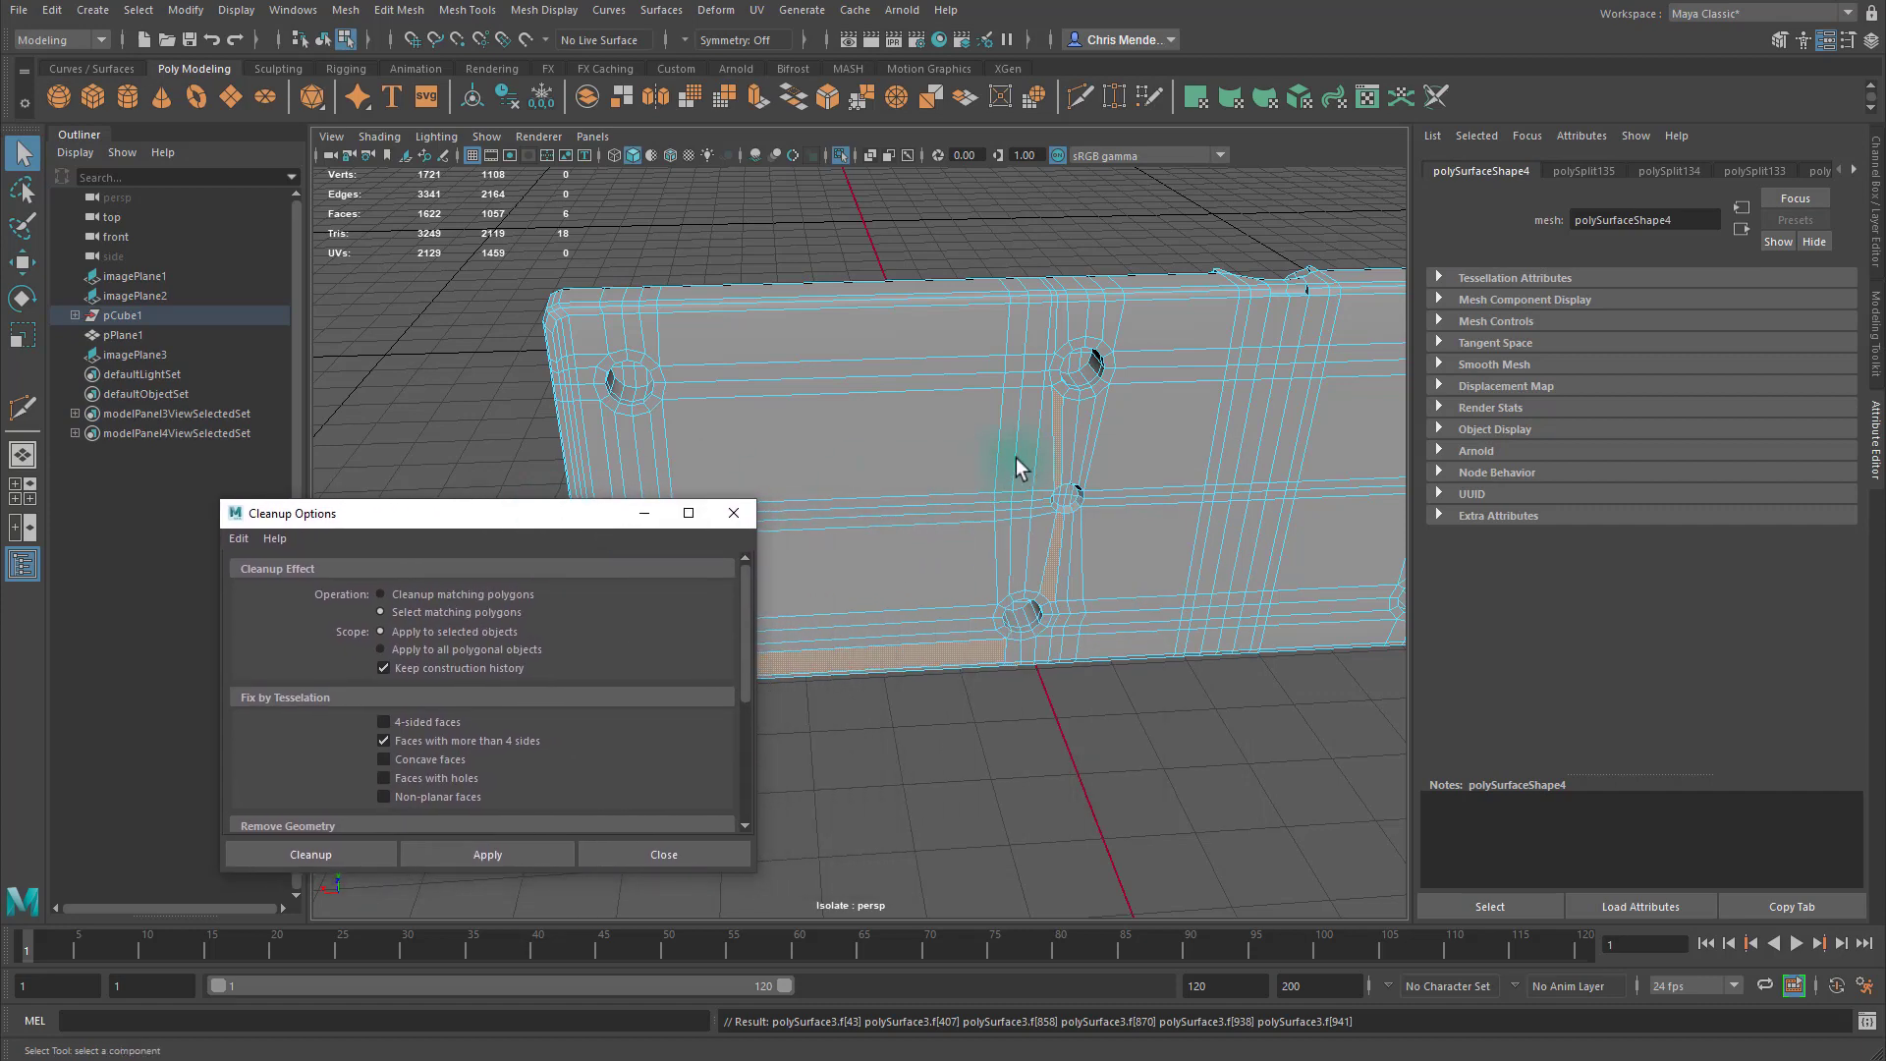
Target Weld the duplicate vertices on the small middle hole's upper-left rim where the selected n-gons meet.
{"action": "scroll", "coordinate": [992, 442], "scroll_direction": "up", "scroll_amount": 3}
{"action": "scroll", "coordinate": [1200, 504], "scroll_direction": "up", "scroll_amount": 3}
{"action": "left_click_drag", "start_coordinate": [1000, 556], "coordinate": [1015, 468], "text": "alt"}
{"action": "middle_click_drag", "start_coordinate": [926, 358], "coordinate": [1028, 511], "text": "alt"}
{"action": "middle_click_drag", "start_coordinate": [973, 391], "coordinate": [958, 427], "text": "alt"}
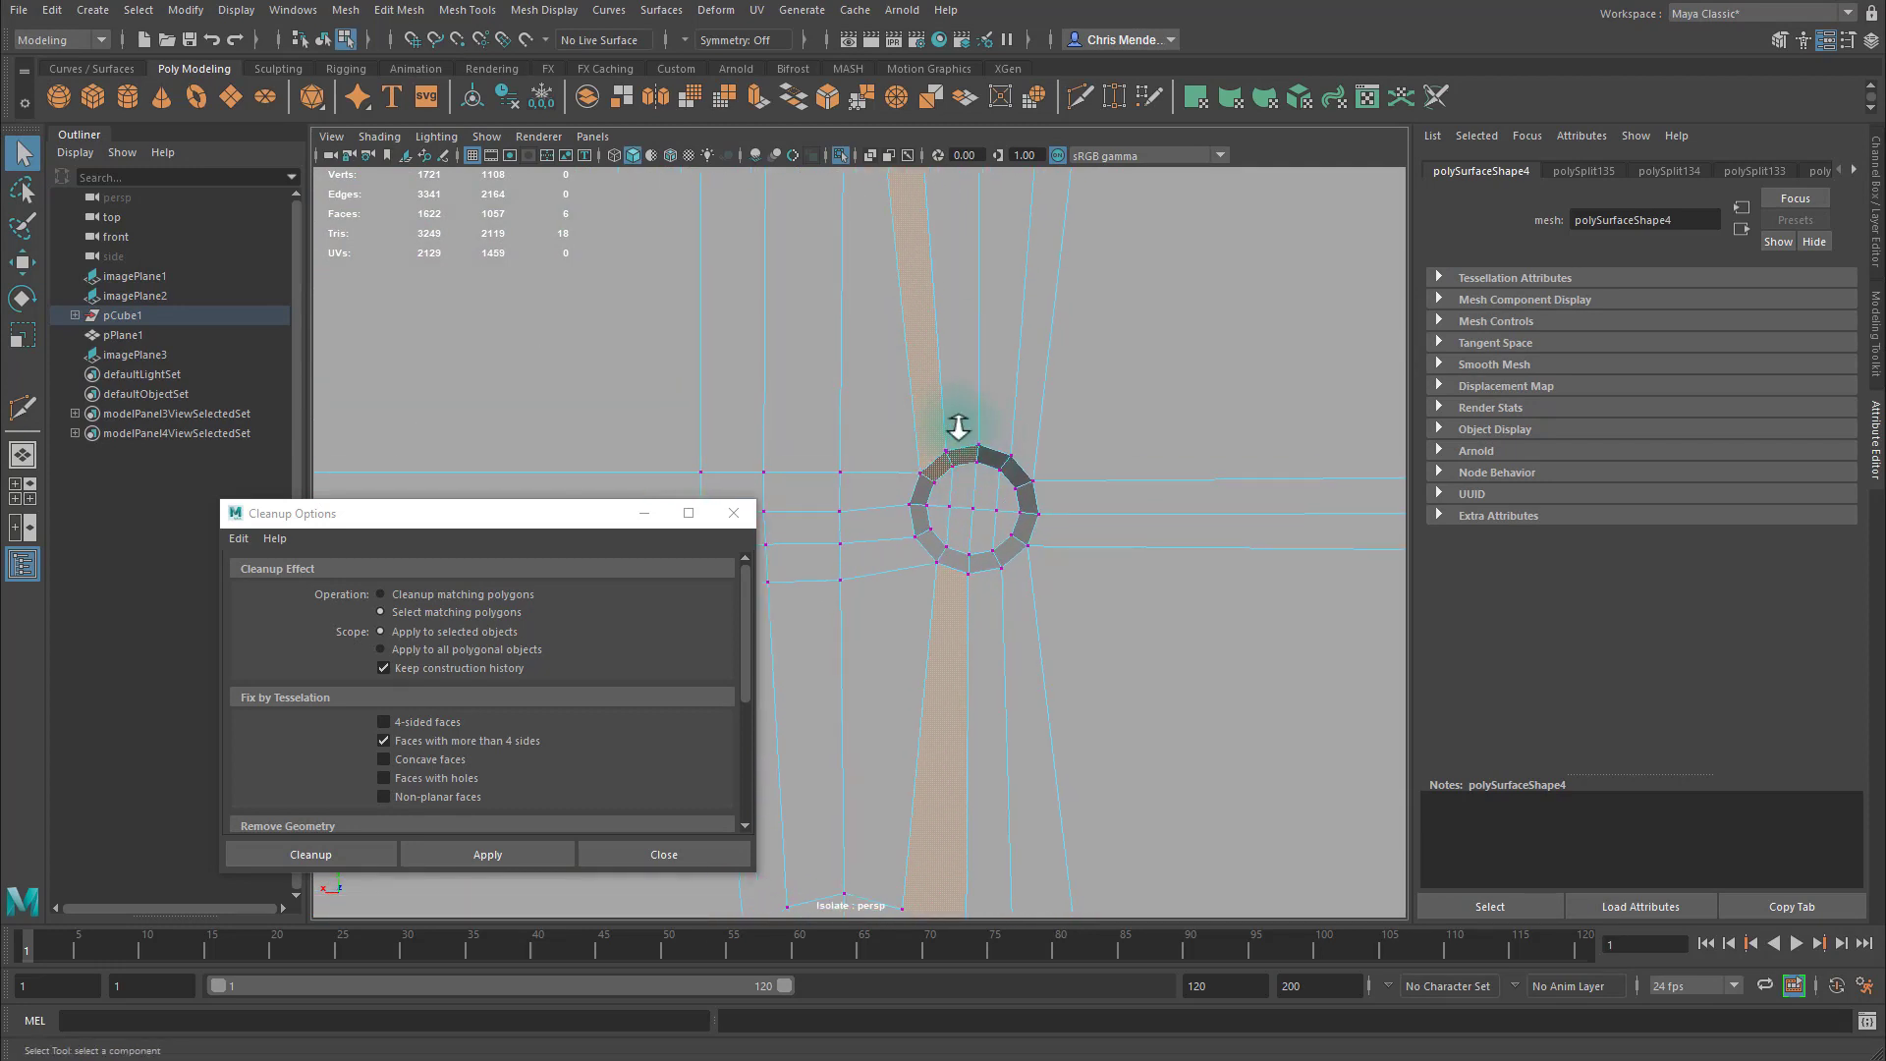
{"action": "right_click_drag", "start_coordinate": [958, 427], "coordinate": [1004, 434], "text": "alt"}
{"action": "middle_click_drag", "start_coordinate": [1071, 324], "coordinate": [1030, 378], "text": "alt"}
{"action": "scroll", "coordinate": [1031, 386], "scroll_direction": "up", "scroll_amount": 3}
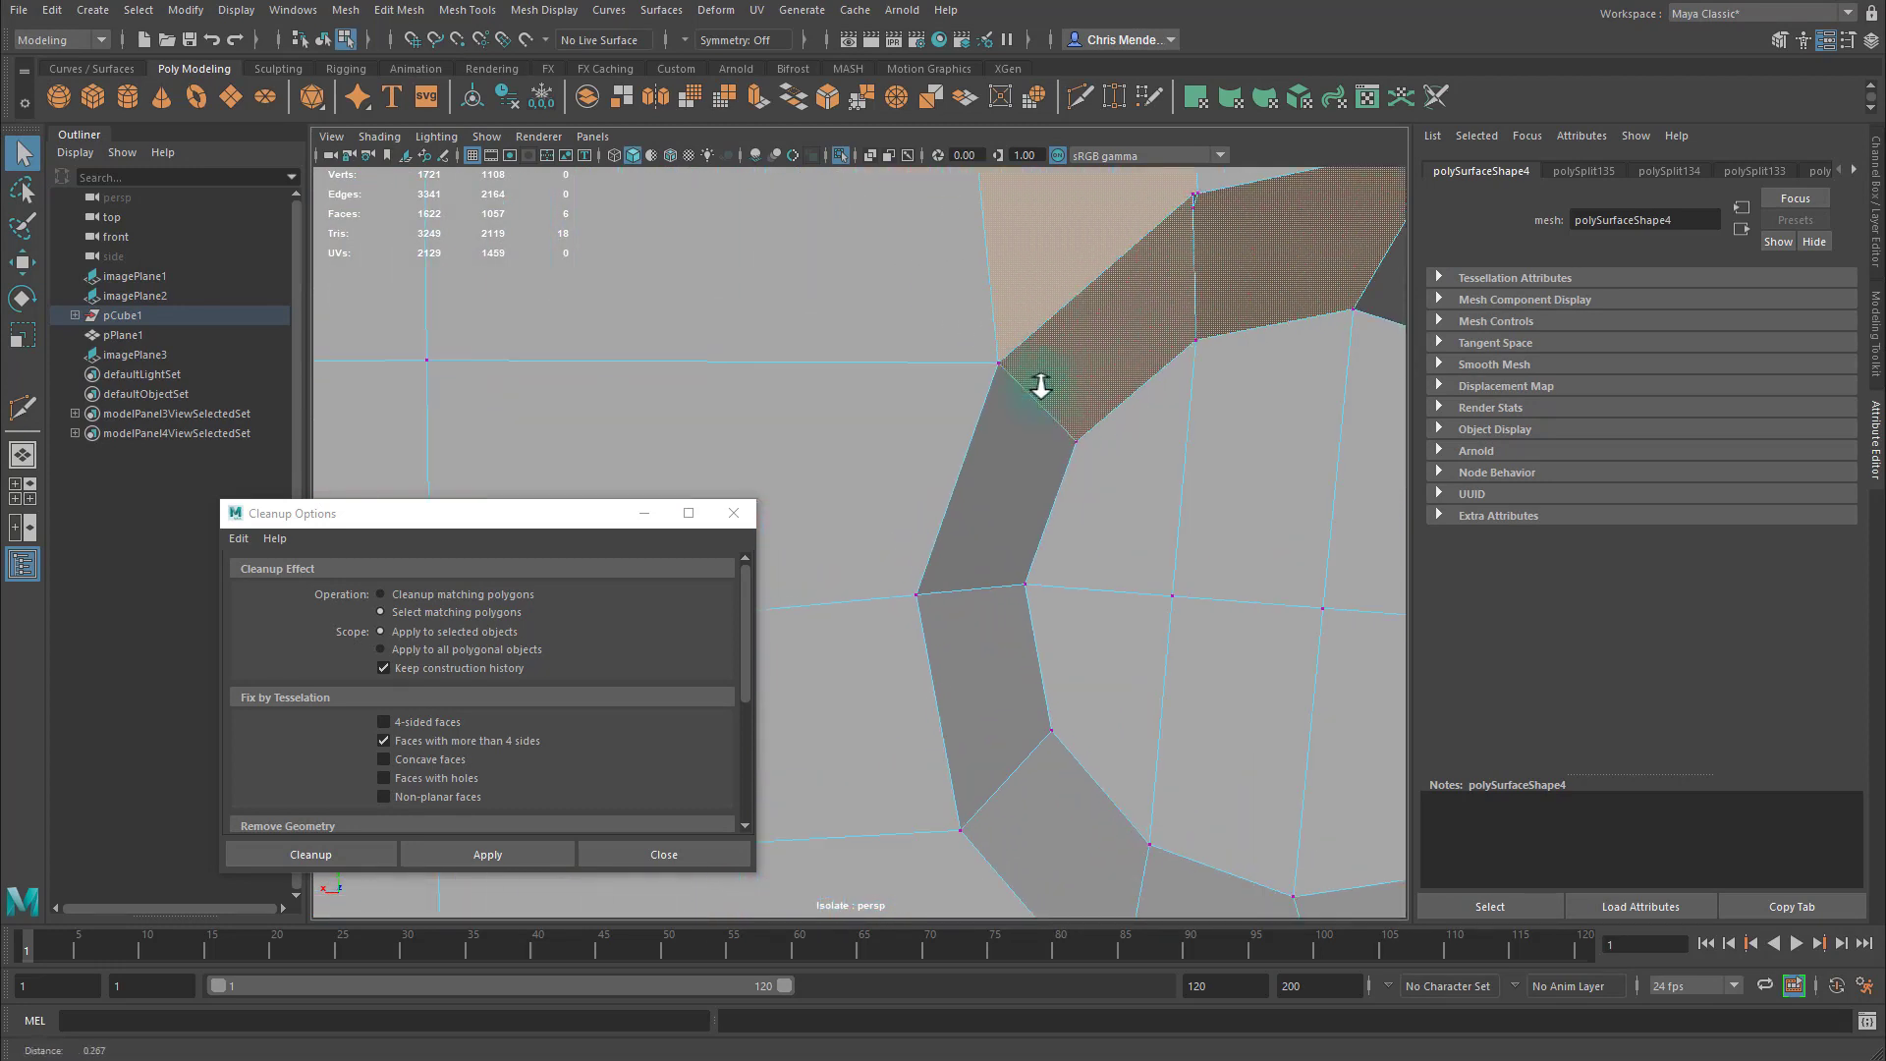
{"action": "middle_click_drag", "start_coordinate": [1228, 202], "coordinate": [1184, 222], "text": "alt"}
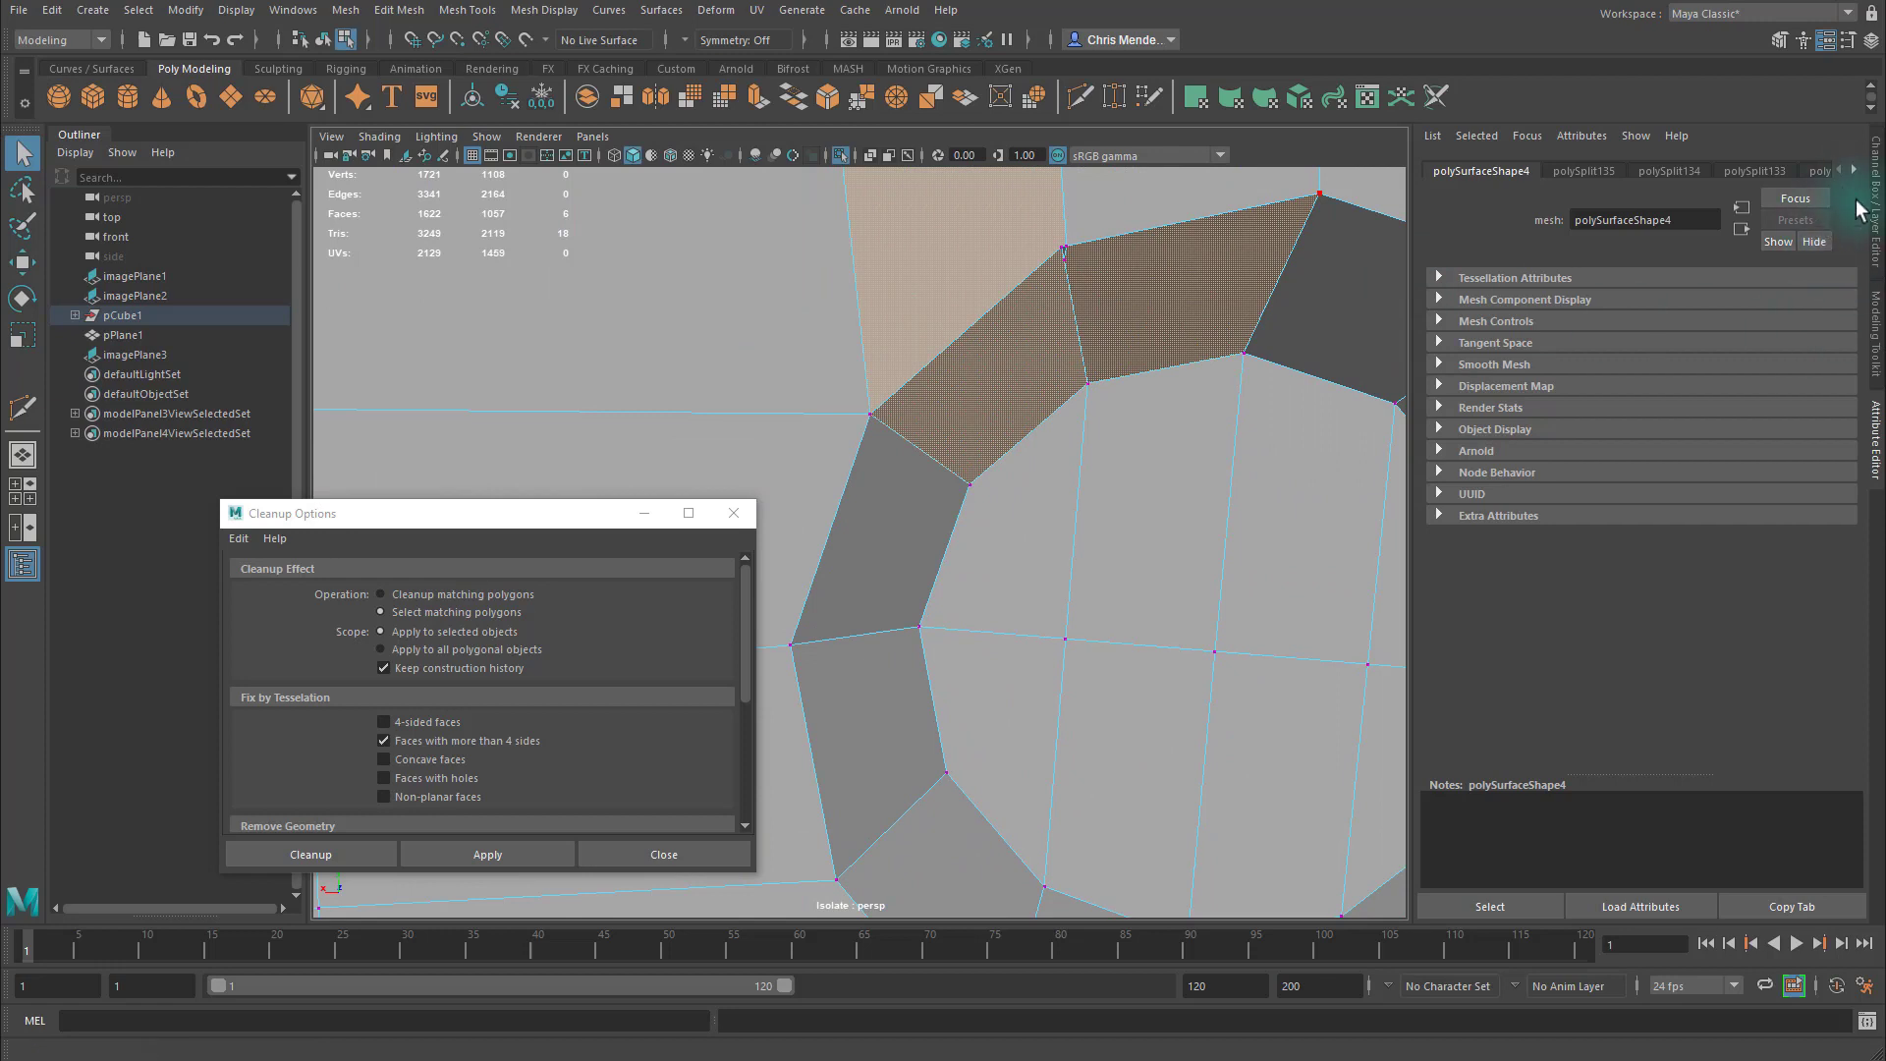
{"action": "left_click", "coordinate": [1877, 343]}
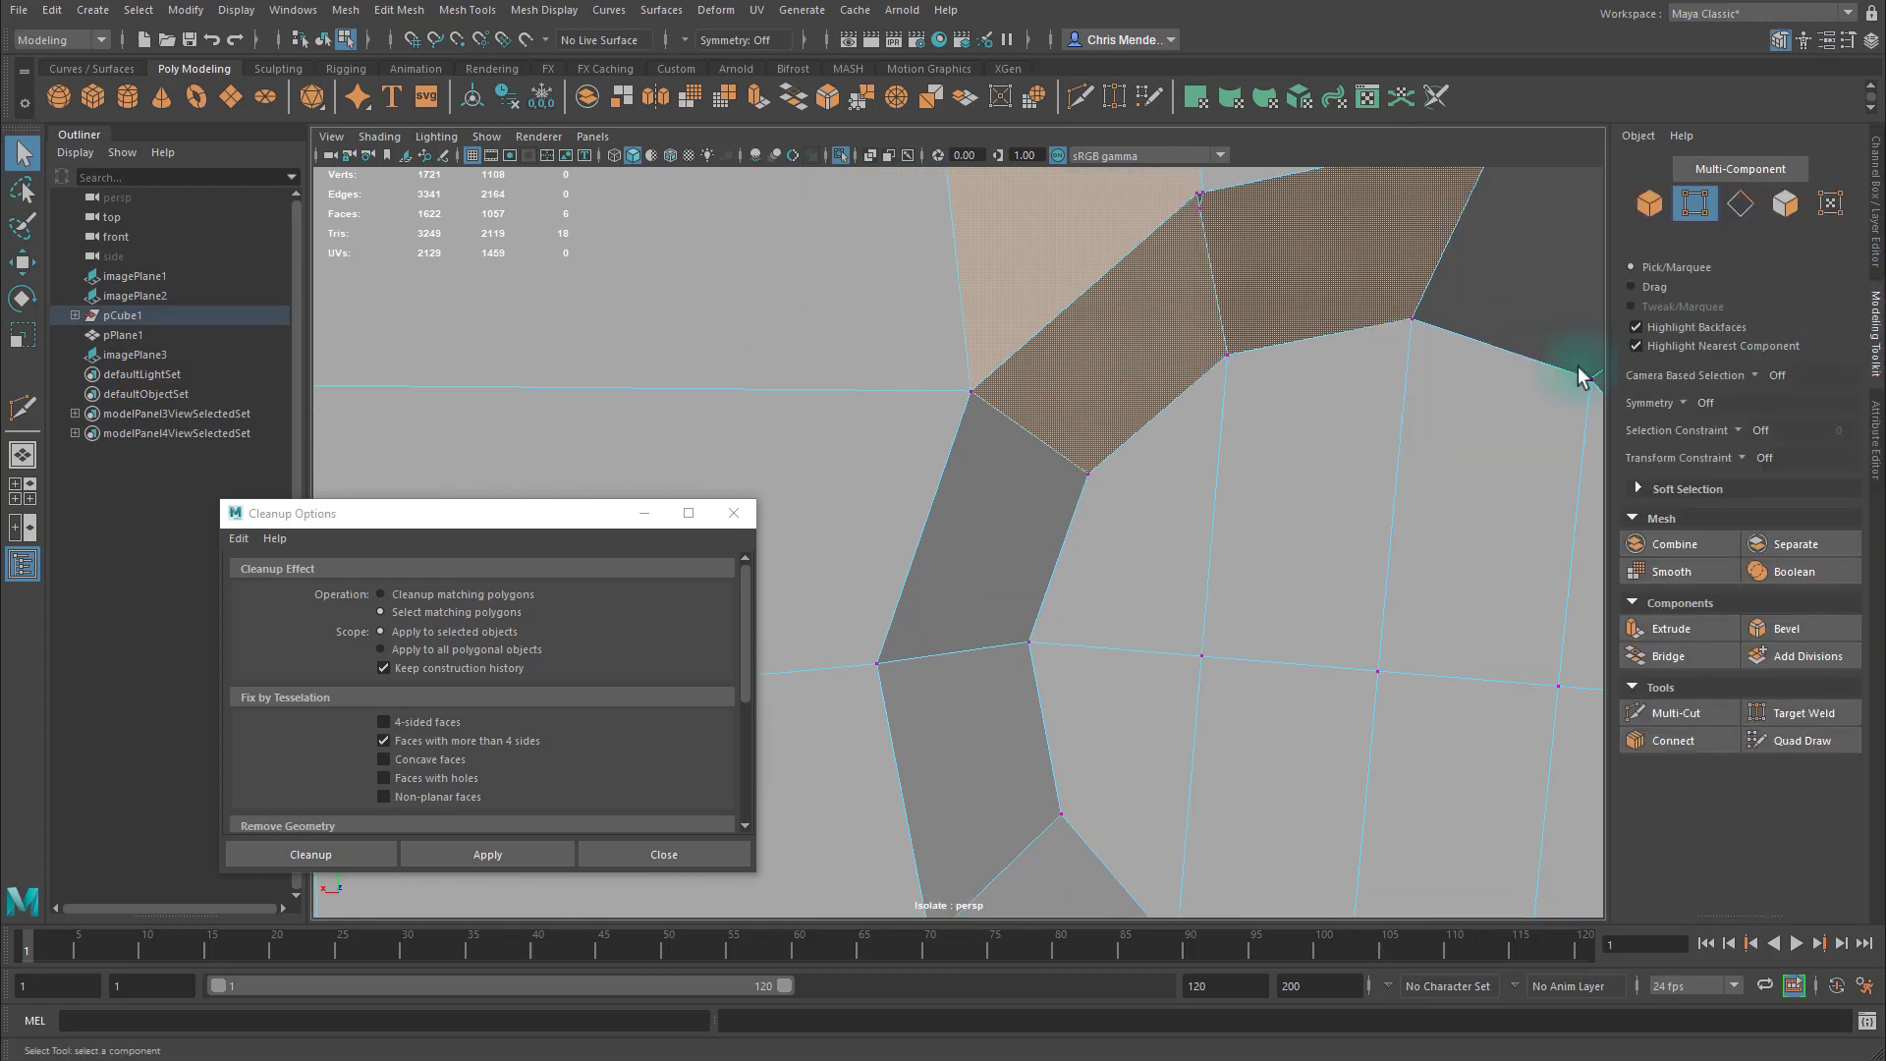
{"action": "left_click", "coordinate": [1804, 713]}
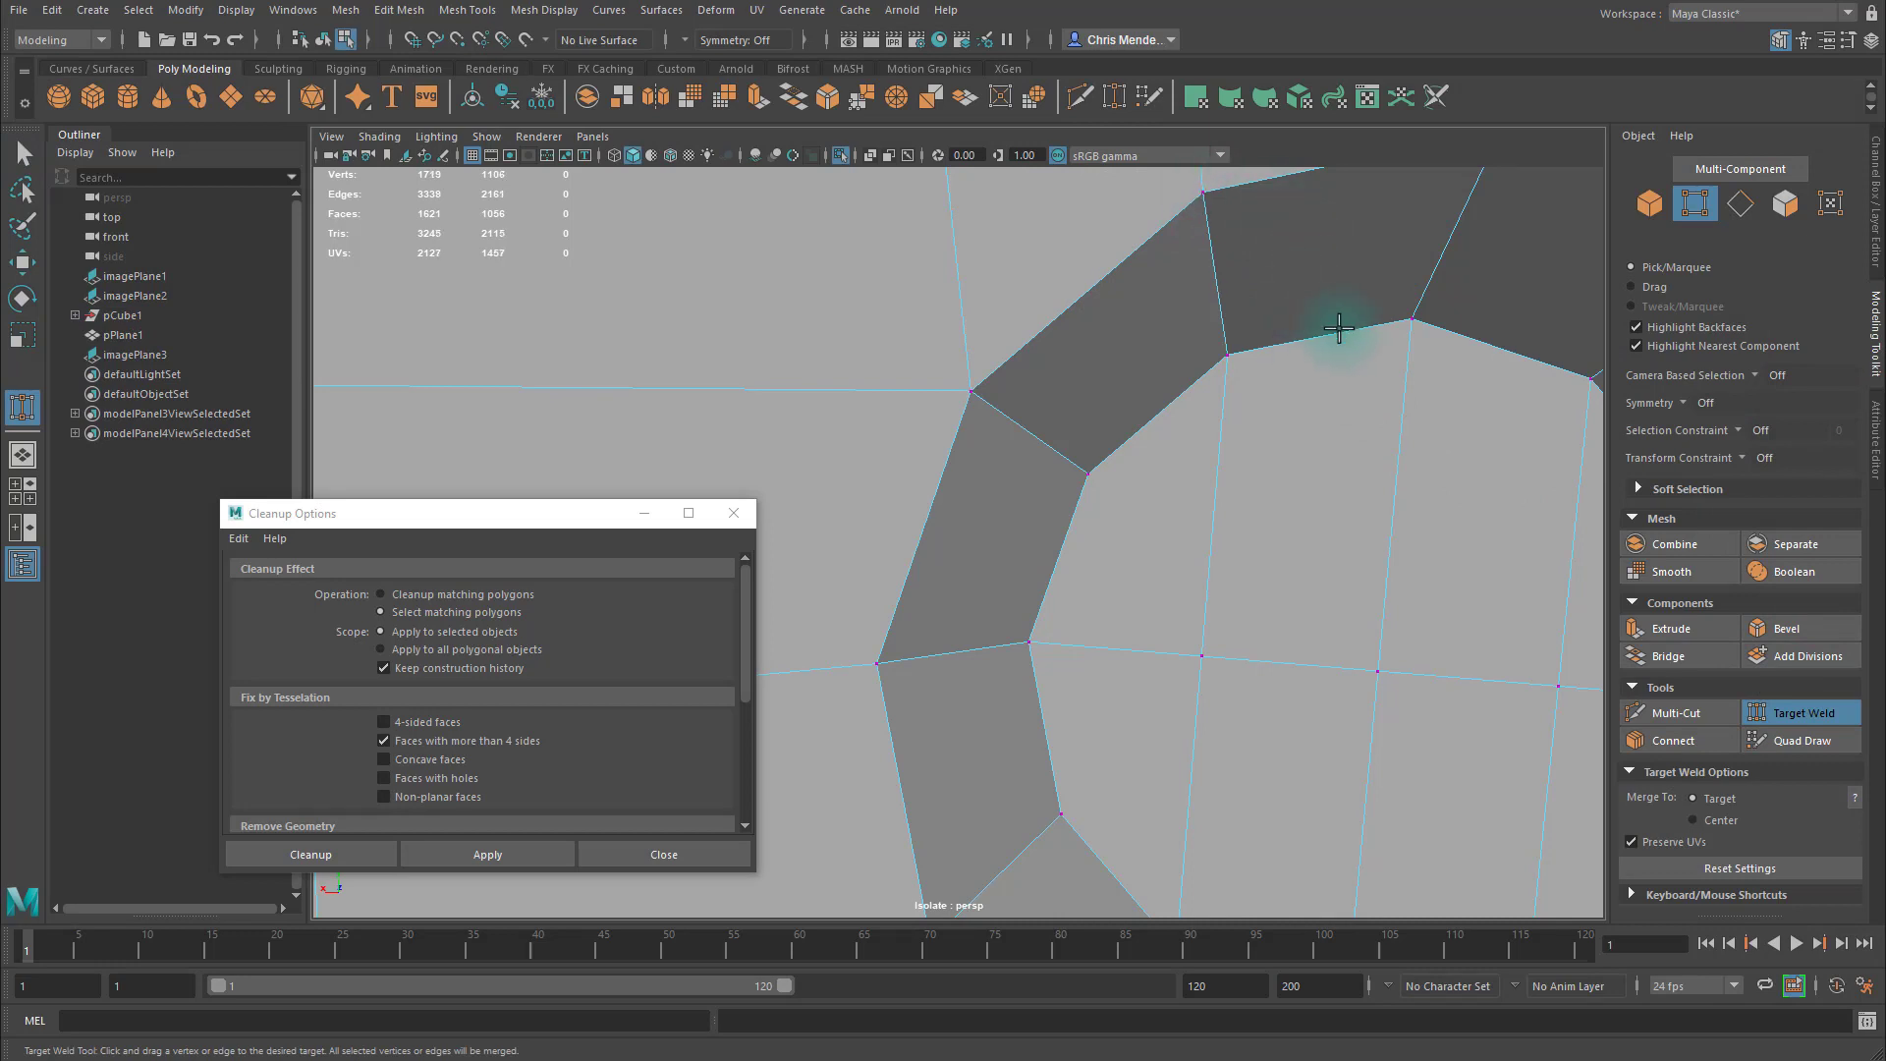
Reselect the plate as an object and rerun Cleanup to select its remaining faces with more than 4 sides.
{"action": "scroll", "coordinate": [1352, 322], "scroll_direction": "down", "scroll_amount": 4}
{"action": "key", "text": "q"}
{"action": "right_click_drag", "start_coordinate": [1103, 455], "coordinate": [1177, 369]}
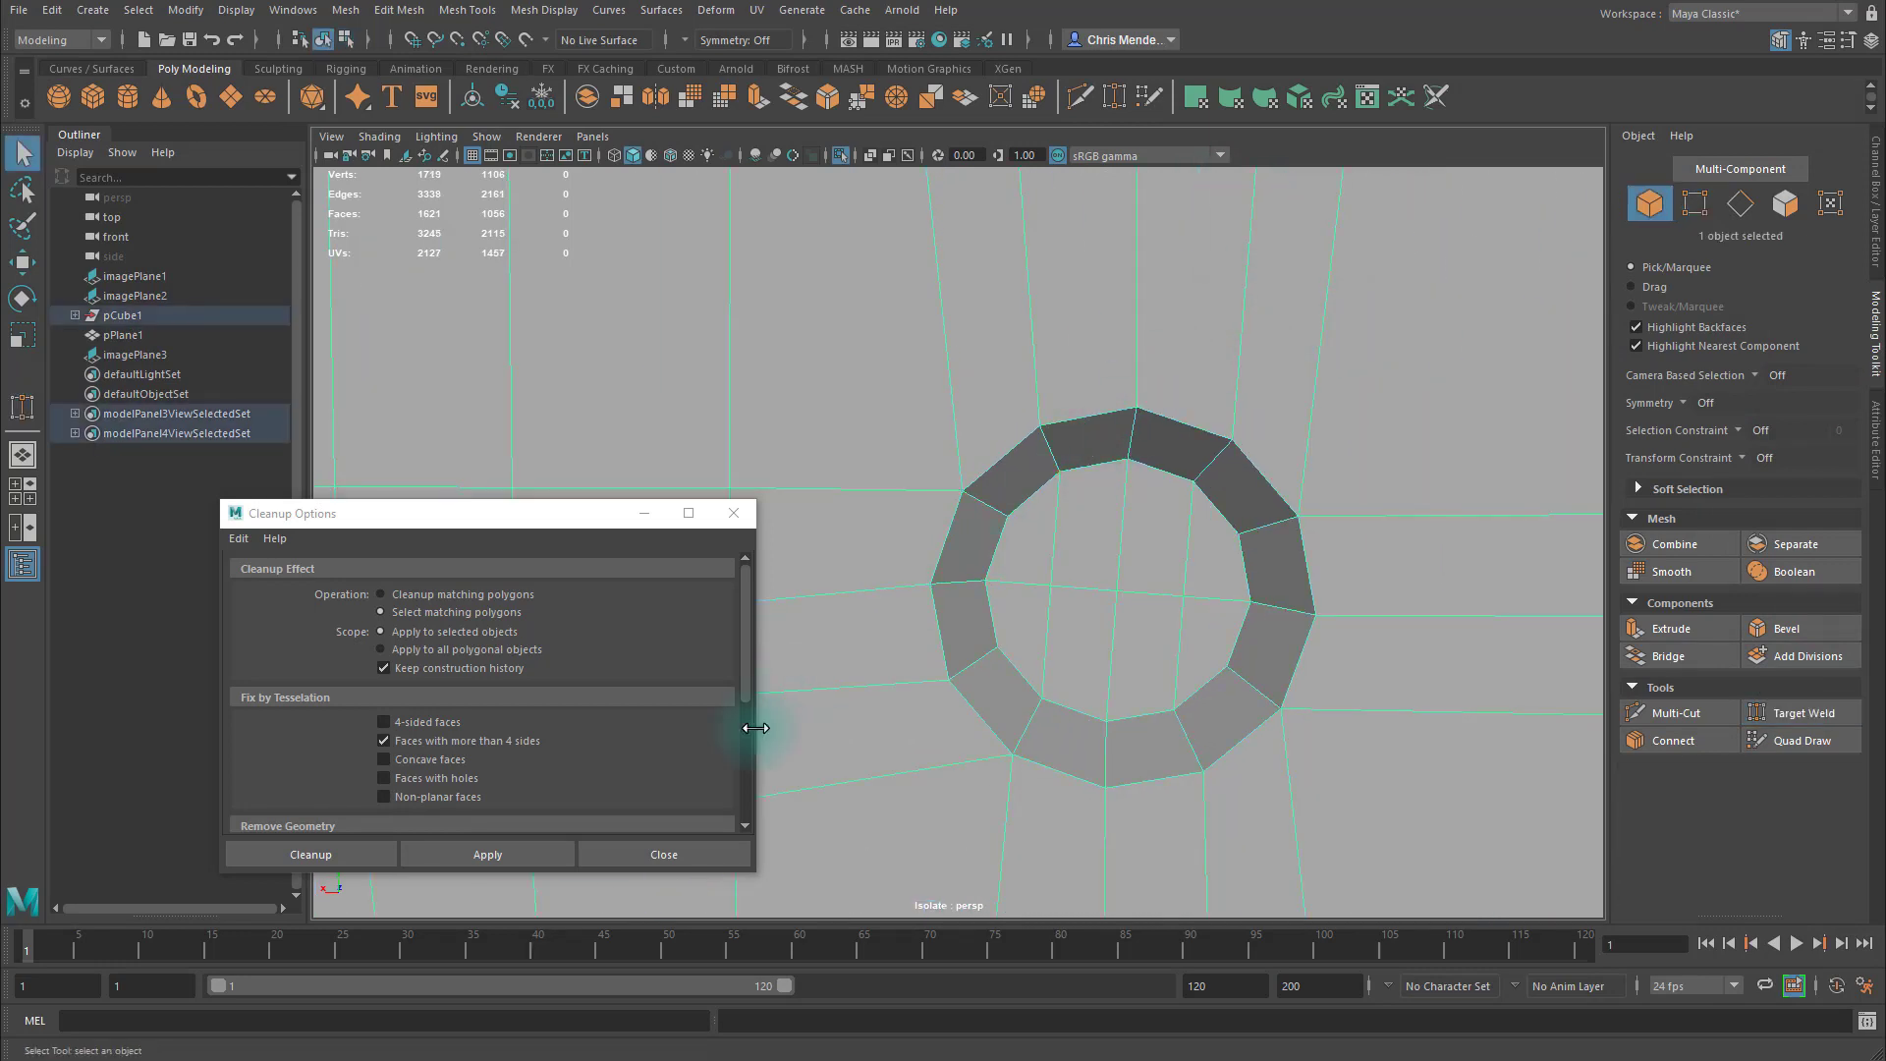
{"action": "left_click", "coordinate": [540, 852]}
{"action": "middle_click_drag", "start_coordinate": [1091, 570], "coordinate": [1095, 526], "text": "alt"}
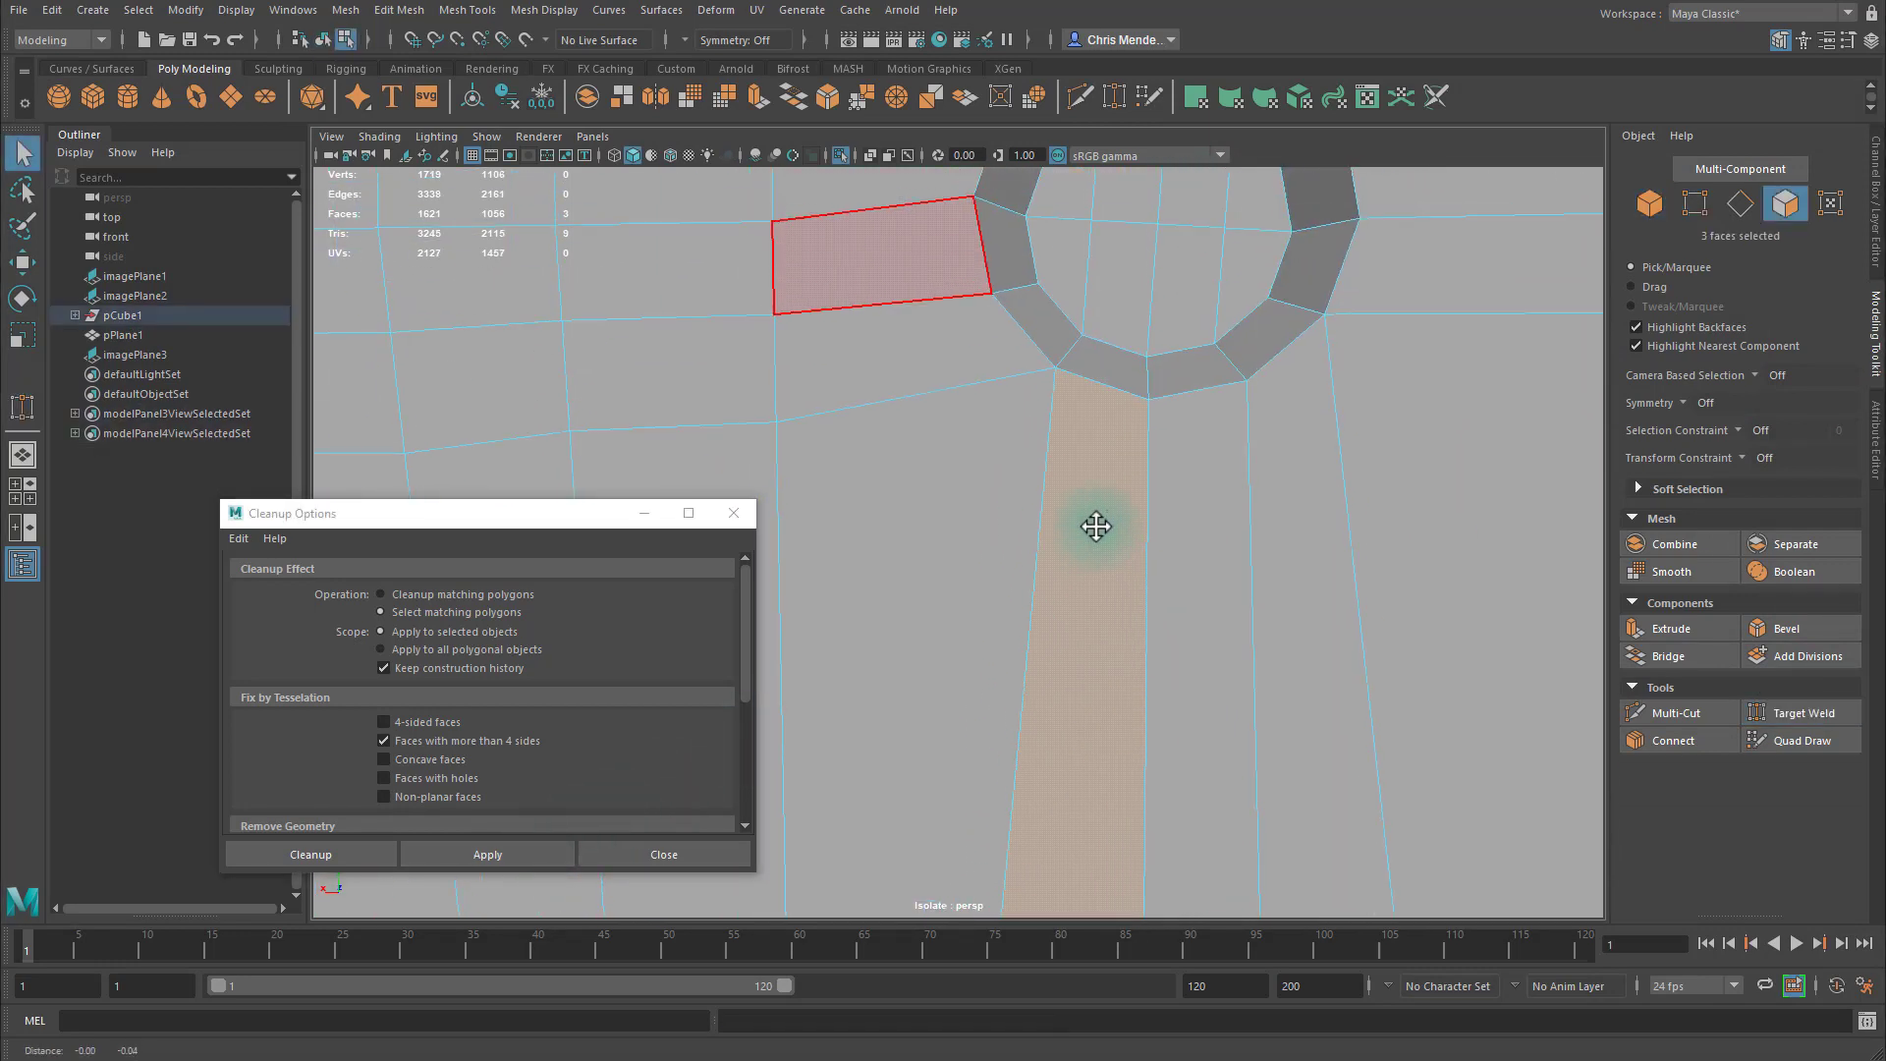
Delete the vertical edge loop running from the small middle hole's bottom rim down past the right side of the lower-middle hole.
{"action": "right_click_drag", "start_coordinate": [1187, 523], "coordinate": [1072, 526]}
{"action": "mouse_move", "coordinate": [1165, 565]}
{"action": "middle_mouse_down", "text": "alt"}
{"action": "mouse_move", "coordinate": [1166, 544]}
{"action": "mouse_move", "coordinate": [1163, 564]}
{"action": "middle_mouse_up", "text": "alt"}
{"action": "right_click_drag", "start_coordinate": [1092, 488], "coordinate": [1135, 489], "text": "alt"}
{"action": "right_click_drag", "start_coordinate": [1226, 562], "coordinate": [1222, 562], "text": "alt"}
{"action": "middle_click_drag", "start_coordinate": [1225, 560], "coordinate": [1242, 434], "text": "alt"}
{"action": "right_click_drag", "start_coordinate": [1208, 475], "coordinate": [1231, 481], "text": "alt"}
{"action": "right_click_drag", "start_coordinate": [1318, 413], "coordinate": [1079, 413], "text": "alt"}
{"action": "middle_click_drag", "start_coordinate": [988, 464], "coordinate": [986, 475], "text": "alt"}
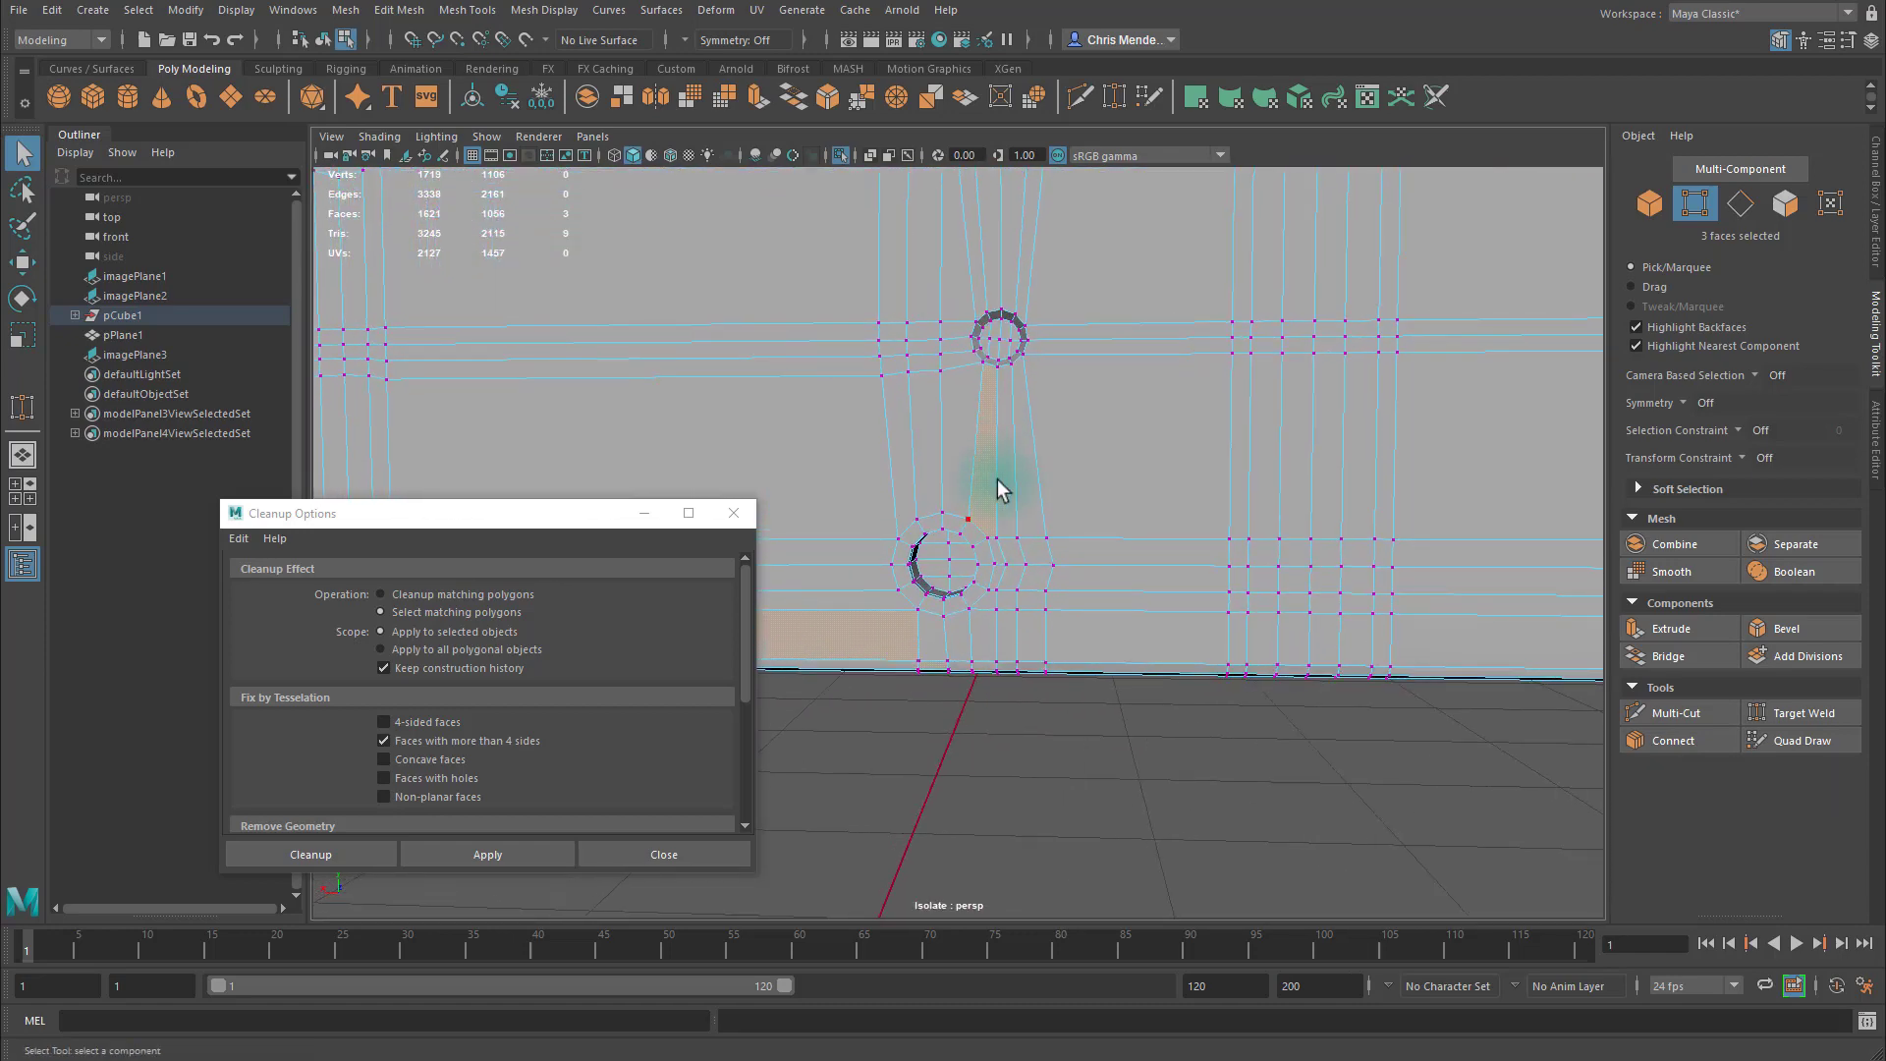
{"action": "key", "text": "ctrl+shift+x"}
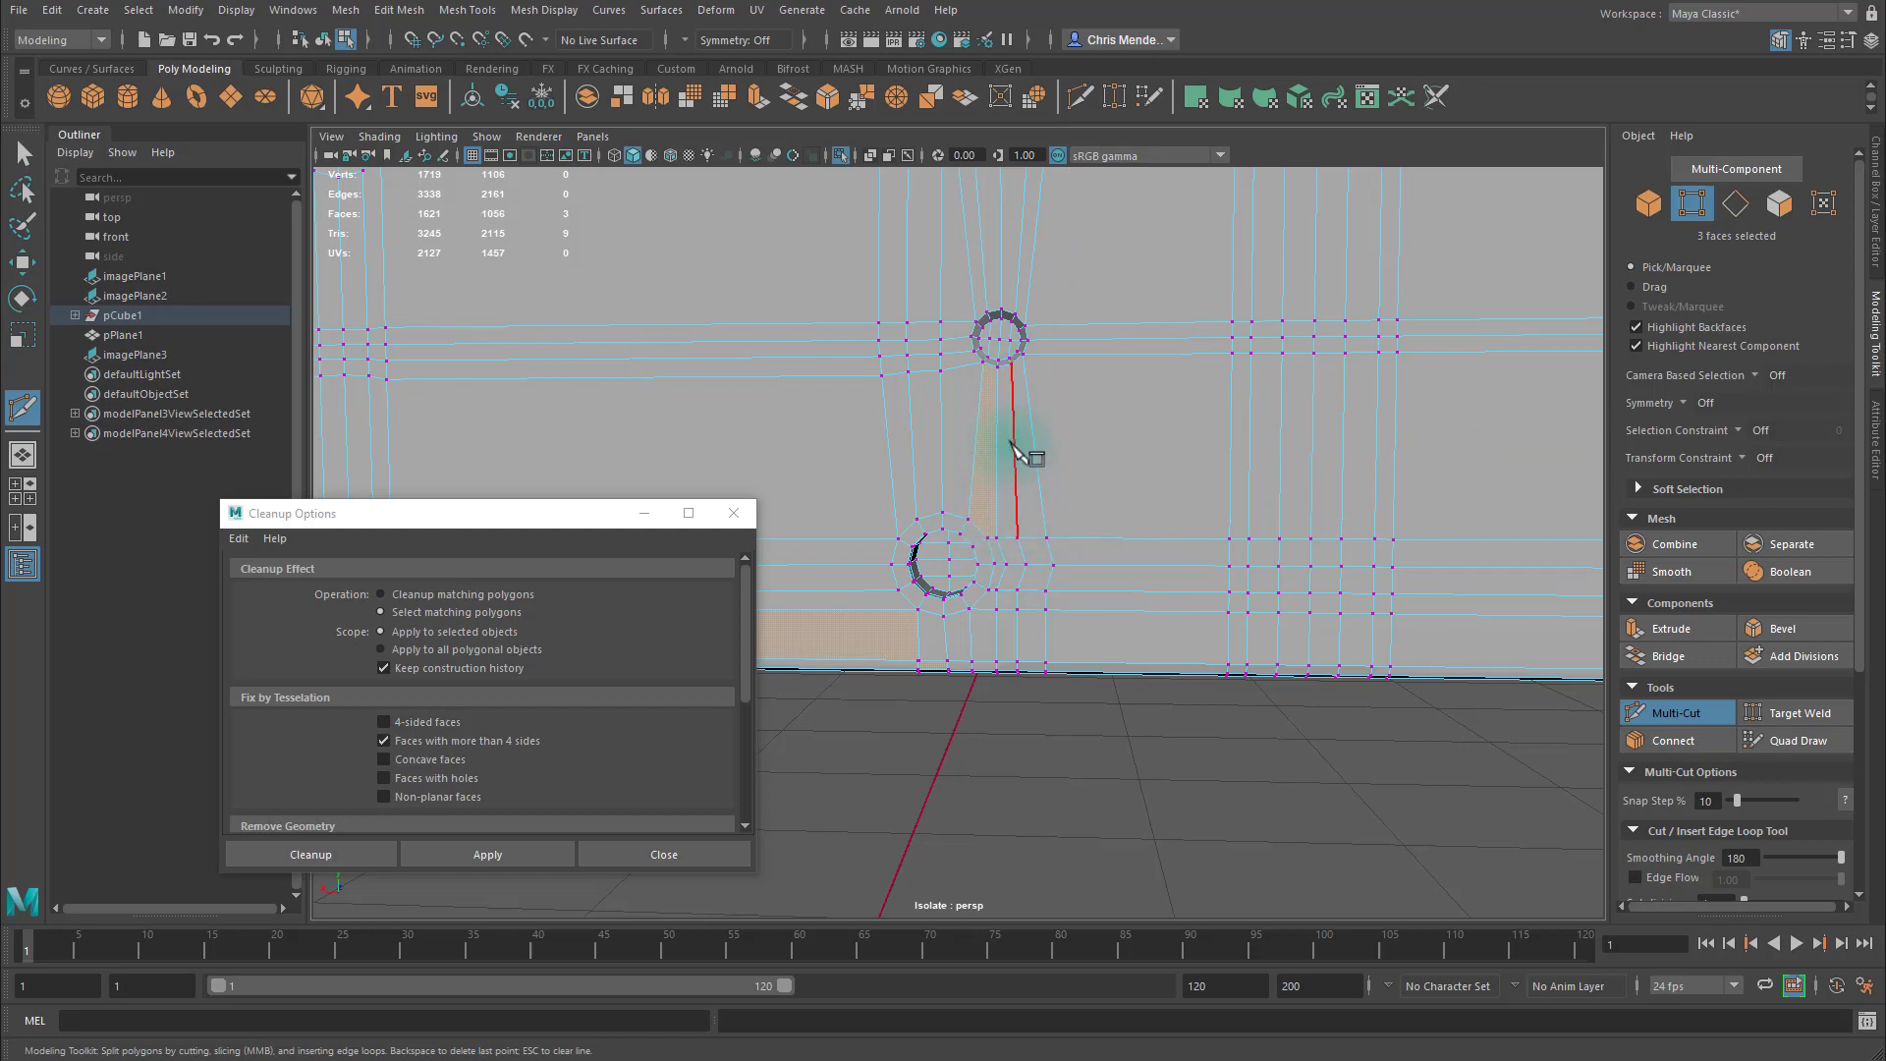
{"action": "left_click", "coordinate": [1003, 378]}
{"action": "key", "text": "q"}
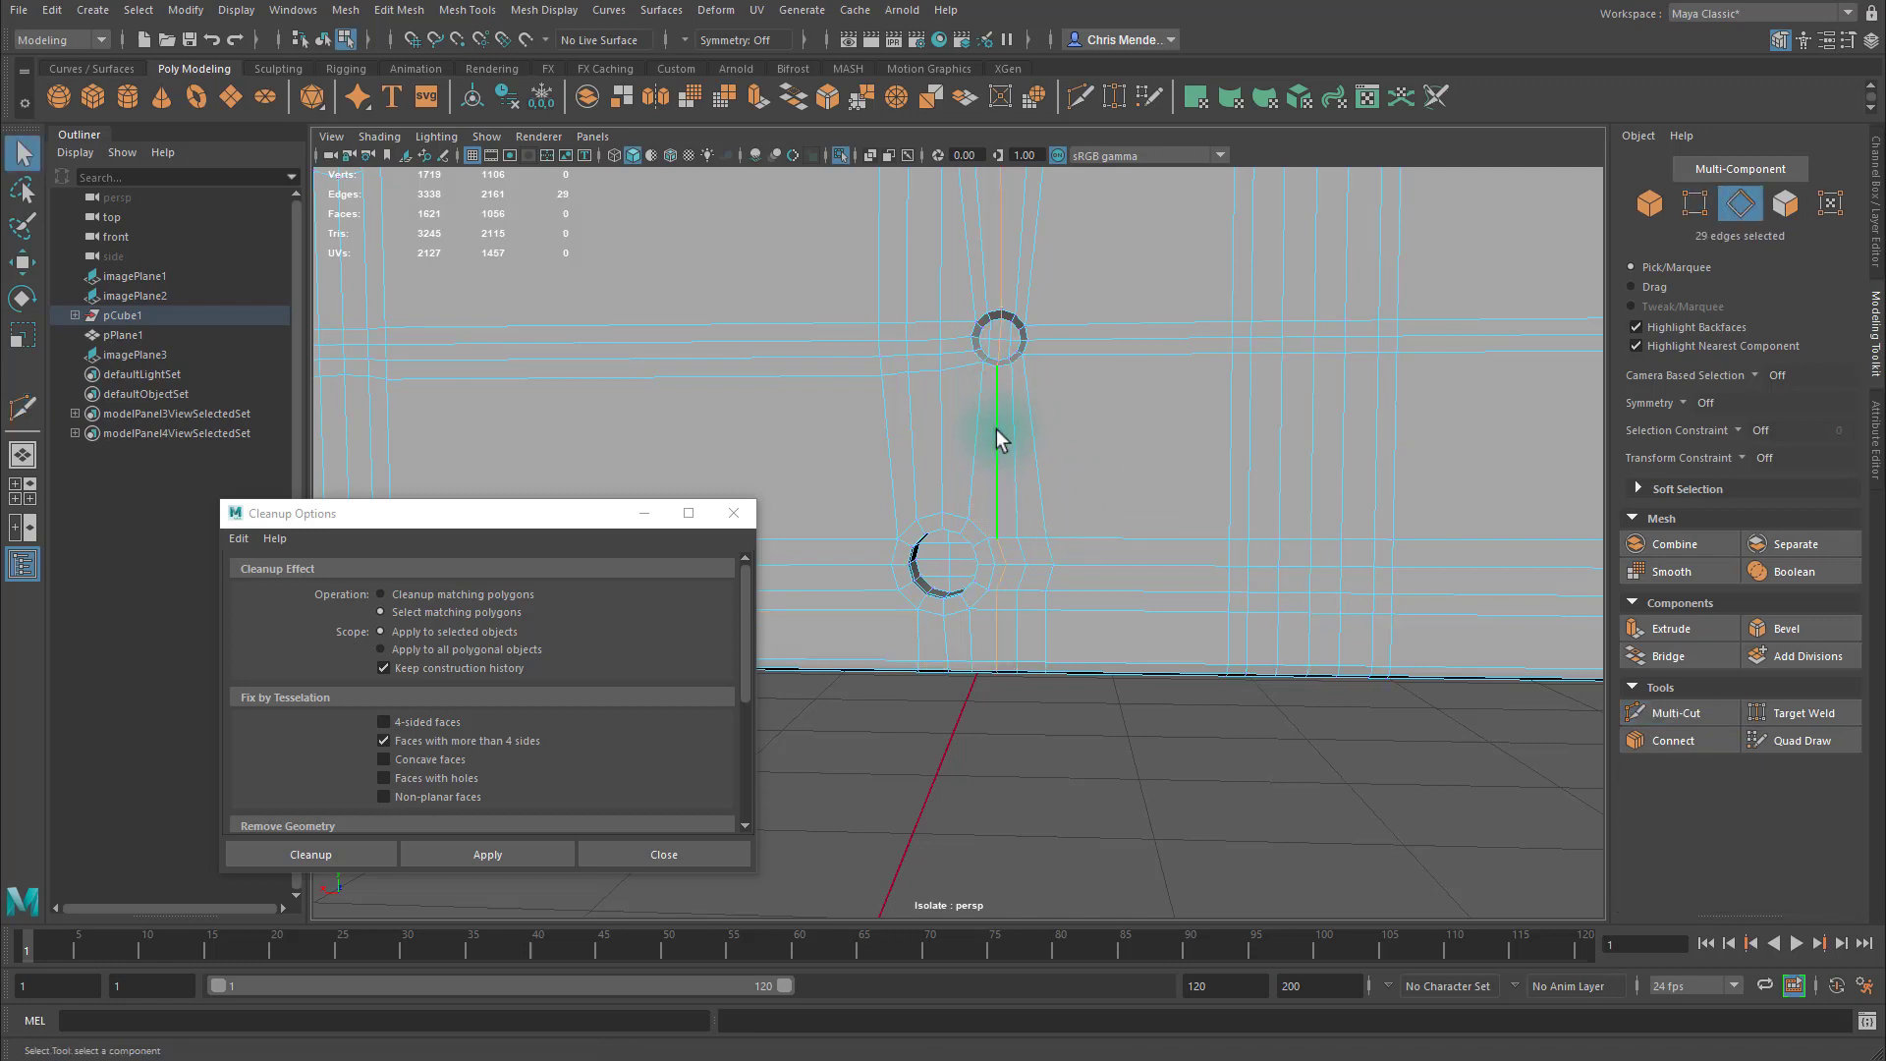
{"action": "key", "text": "Delete"}
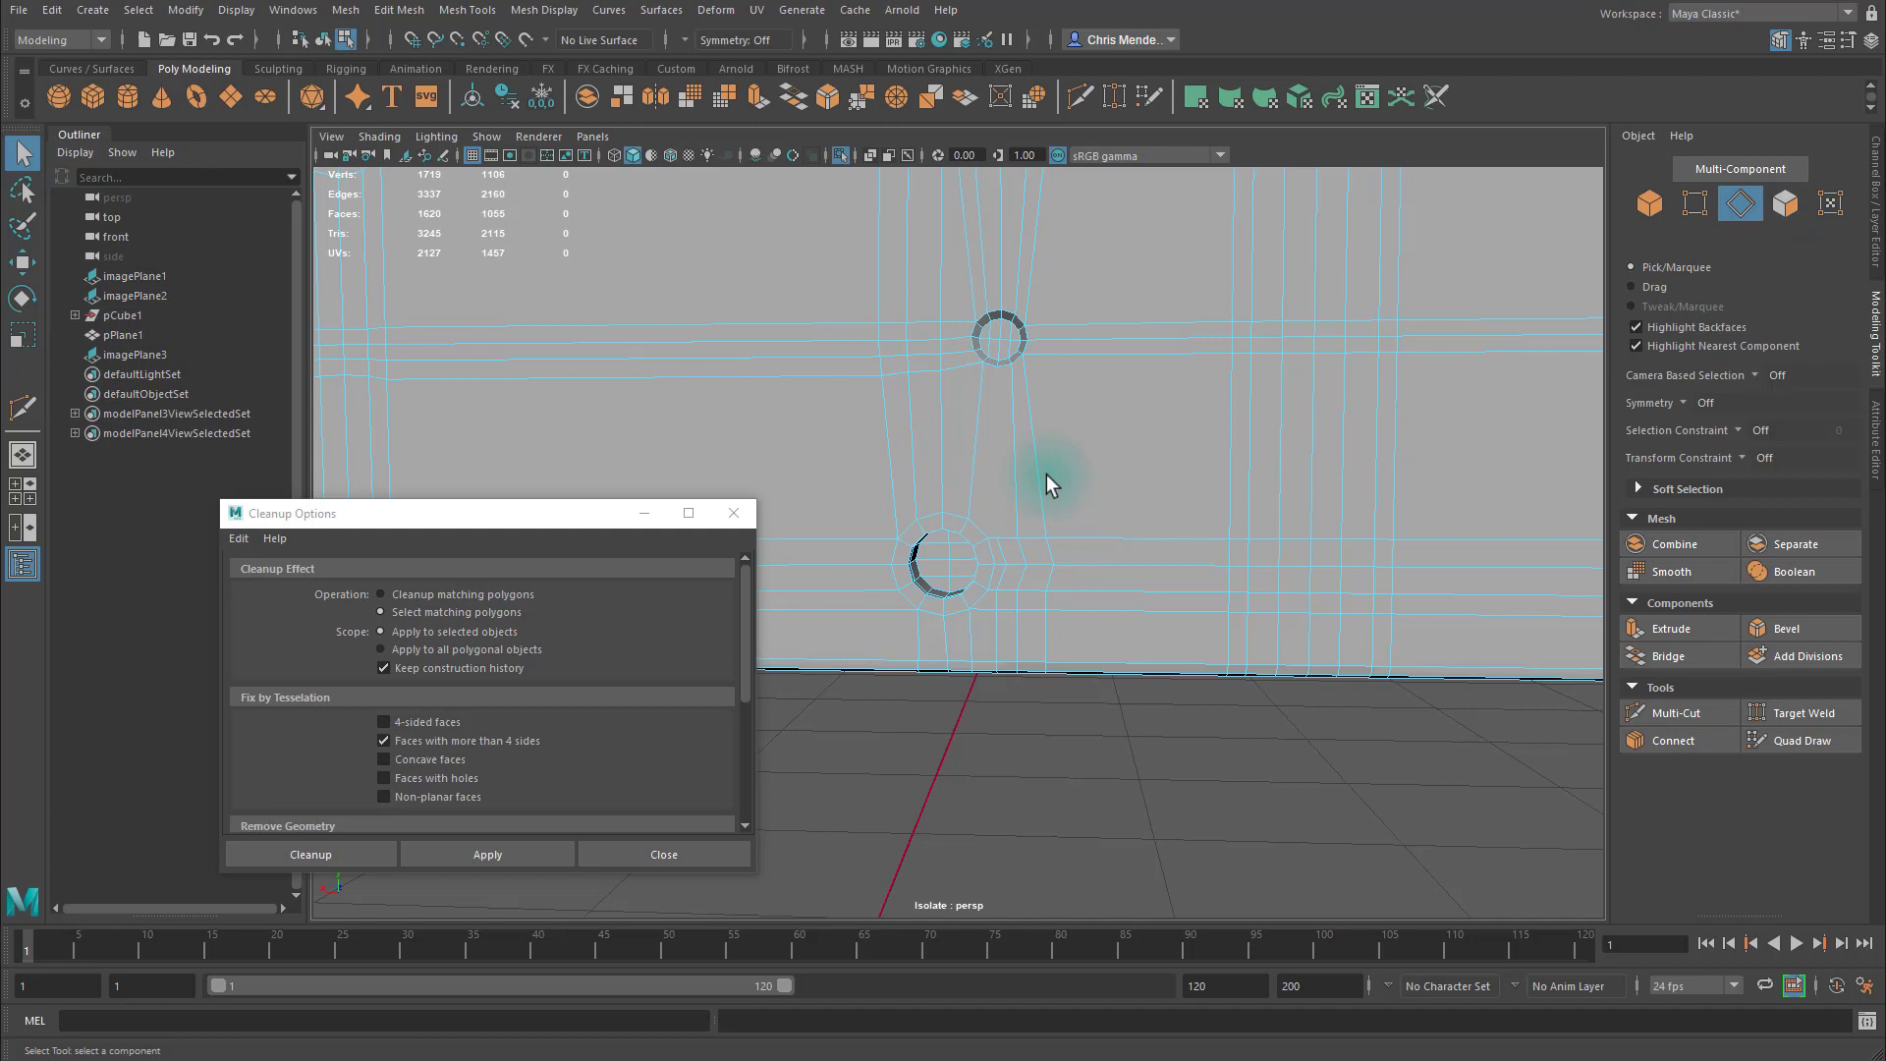
{"action": "double_click", "coordinate": [999, 545]}
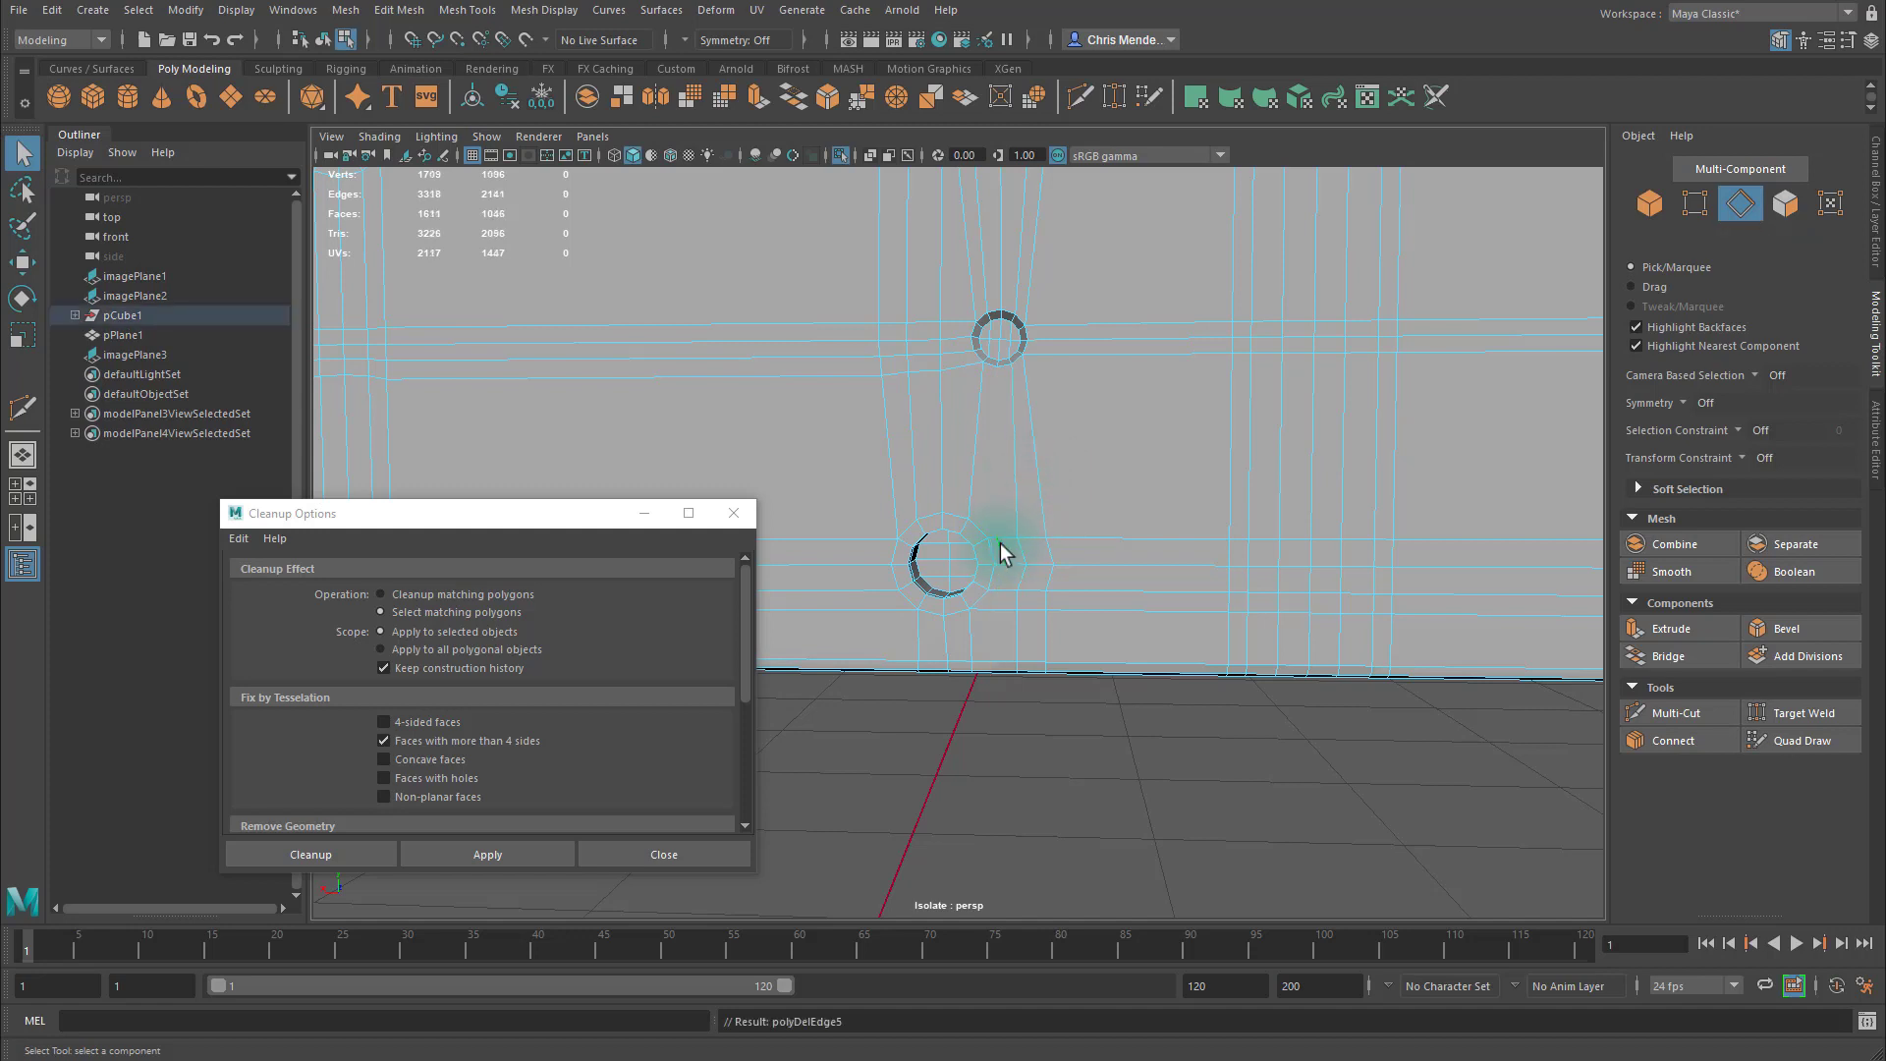
Cut an edge from the lower-middle hole's upper-right ring vertex to the small middle hole's bottom rim vertex with Multi-Cut.
{"action": "key", "text": "y"}
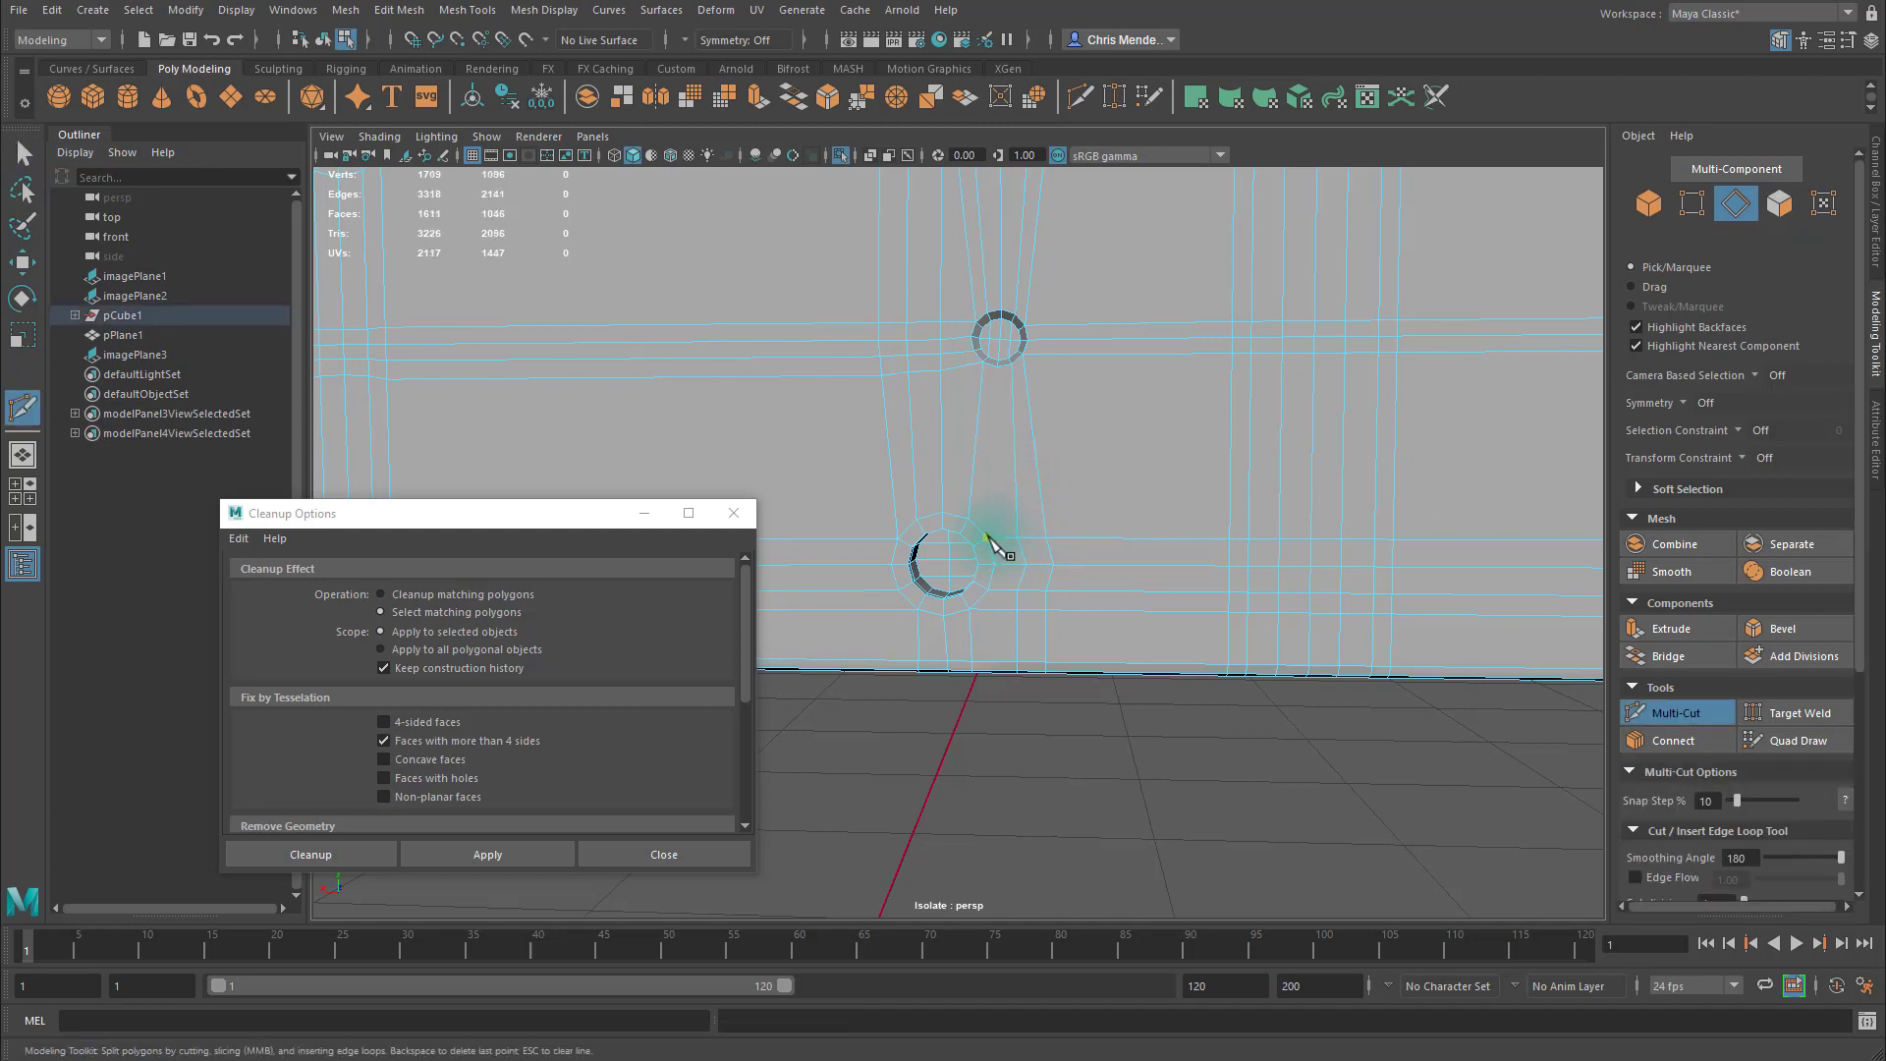
{"action": "left_click", "coordinate": [988, 537]}
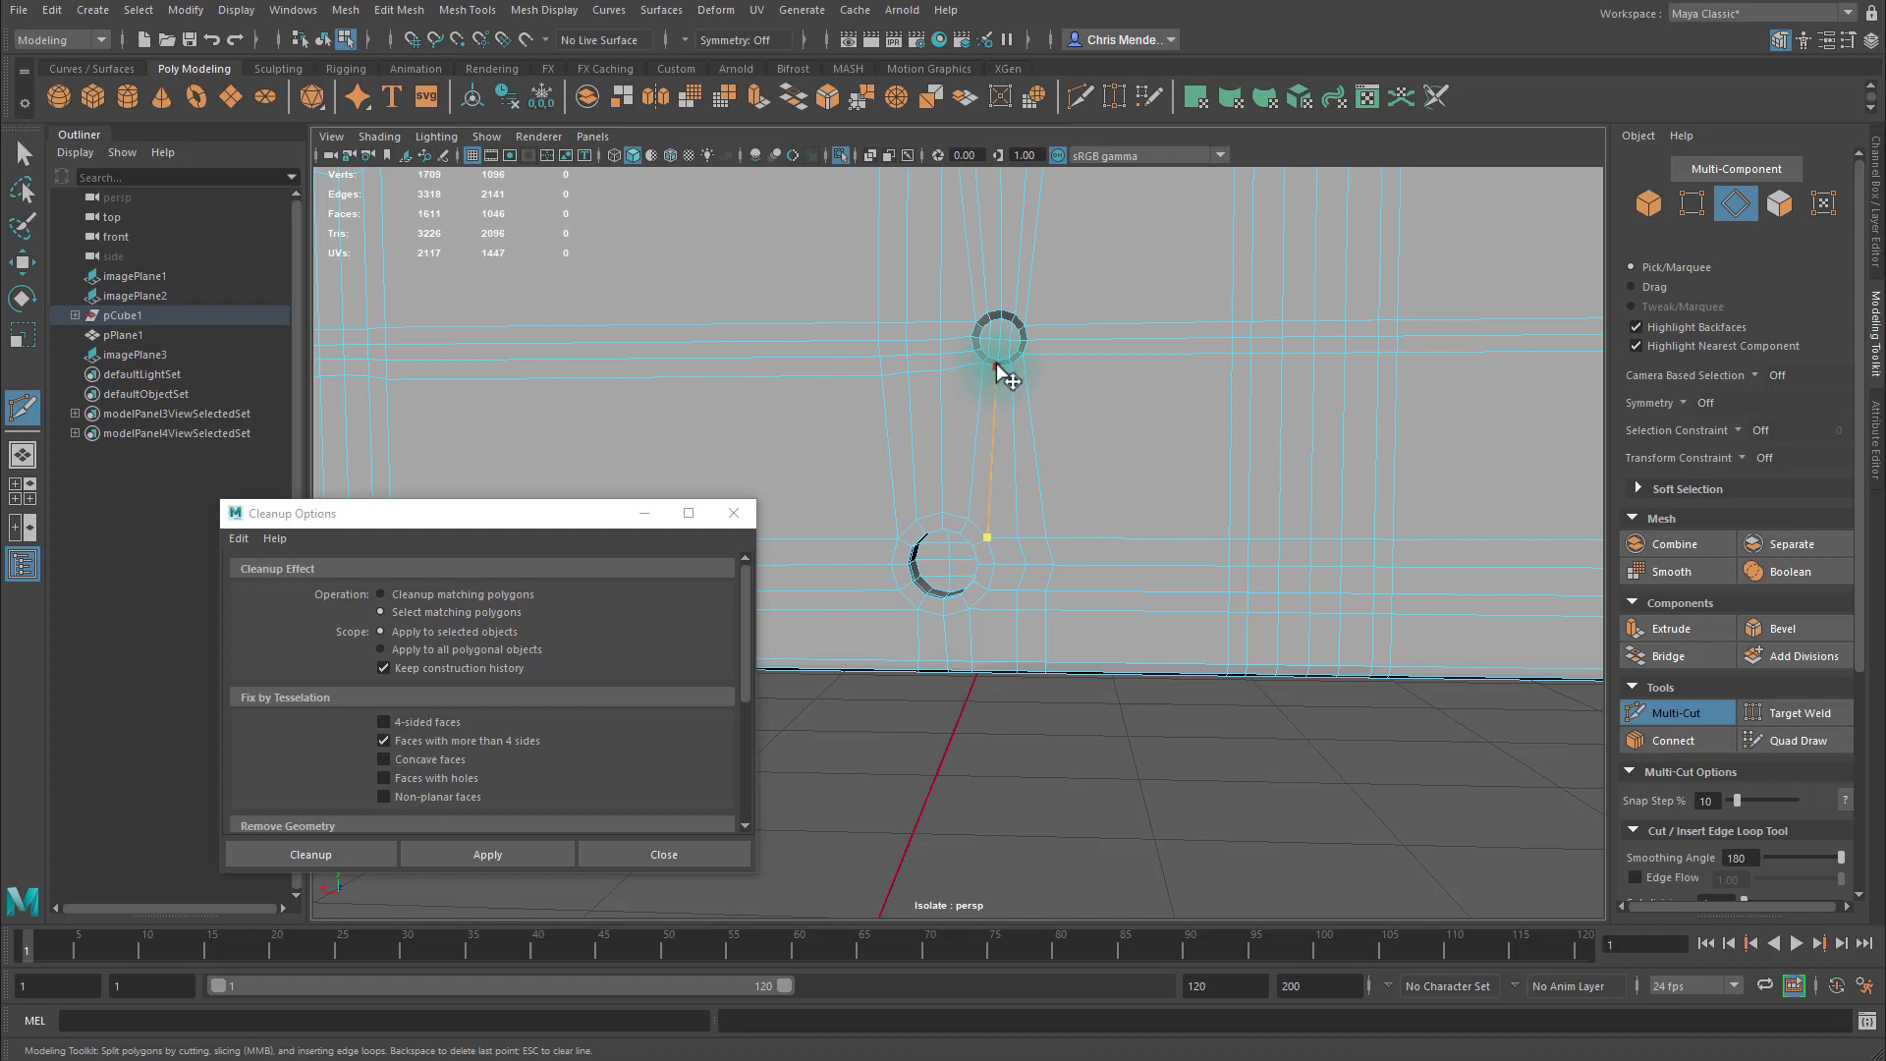
{"action": "left_click", "coordinate": [998, 367]}
{"action": "right_click", "coordinate": [1116, 521]}
Check the plate again with Cleanup for faces over 4 sides and examine the selected ones below the lower-middle hole.
{"action": "key", "text": "q"}
{"action": "right_click_drag", "start_coordinate": [1043, 535], "coordinate": [1169, 397]}
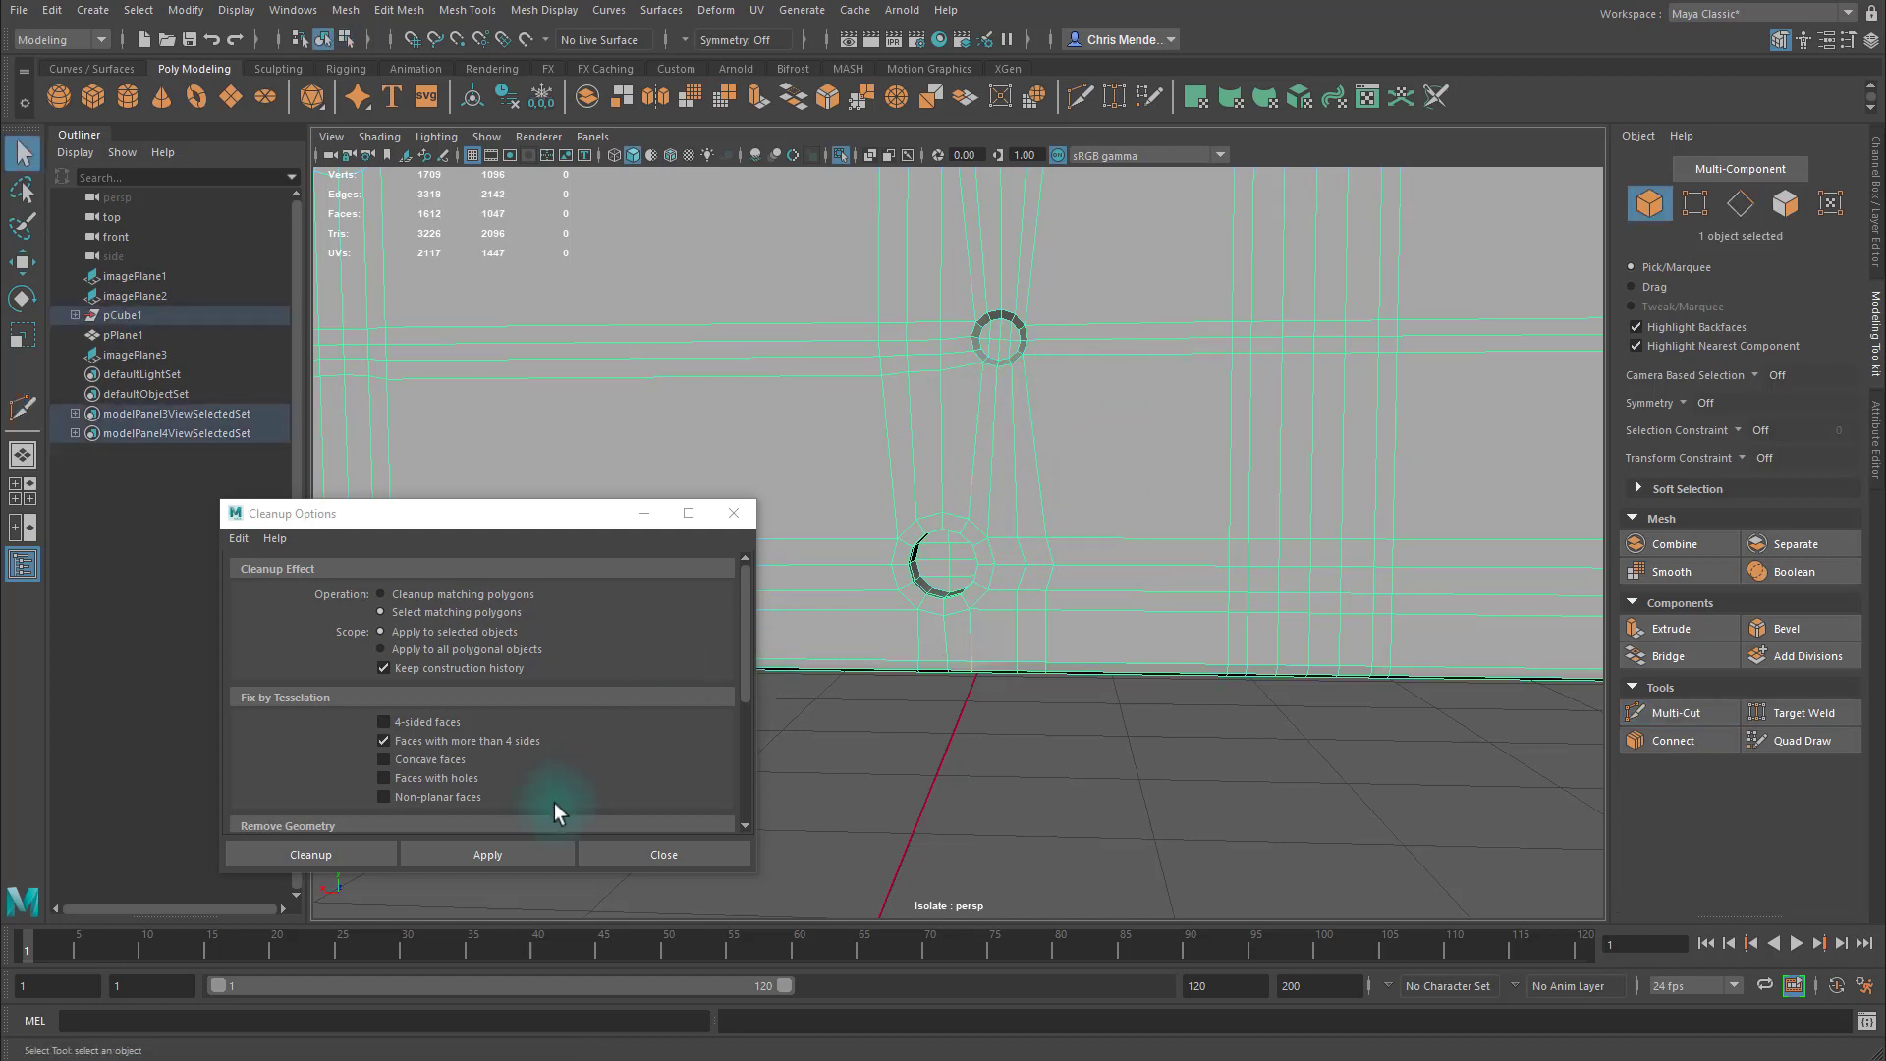
{"action": "left_click", "coordinate": [517, 849]}
{"action": "middle_click_drag", "start_coordinate": [952, 584], "coordinate": [1036, 481], "text": "alt"}
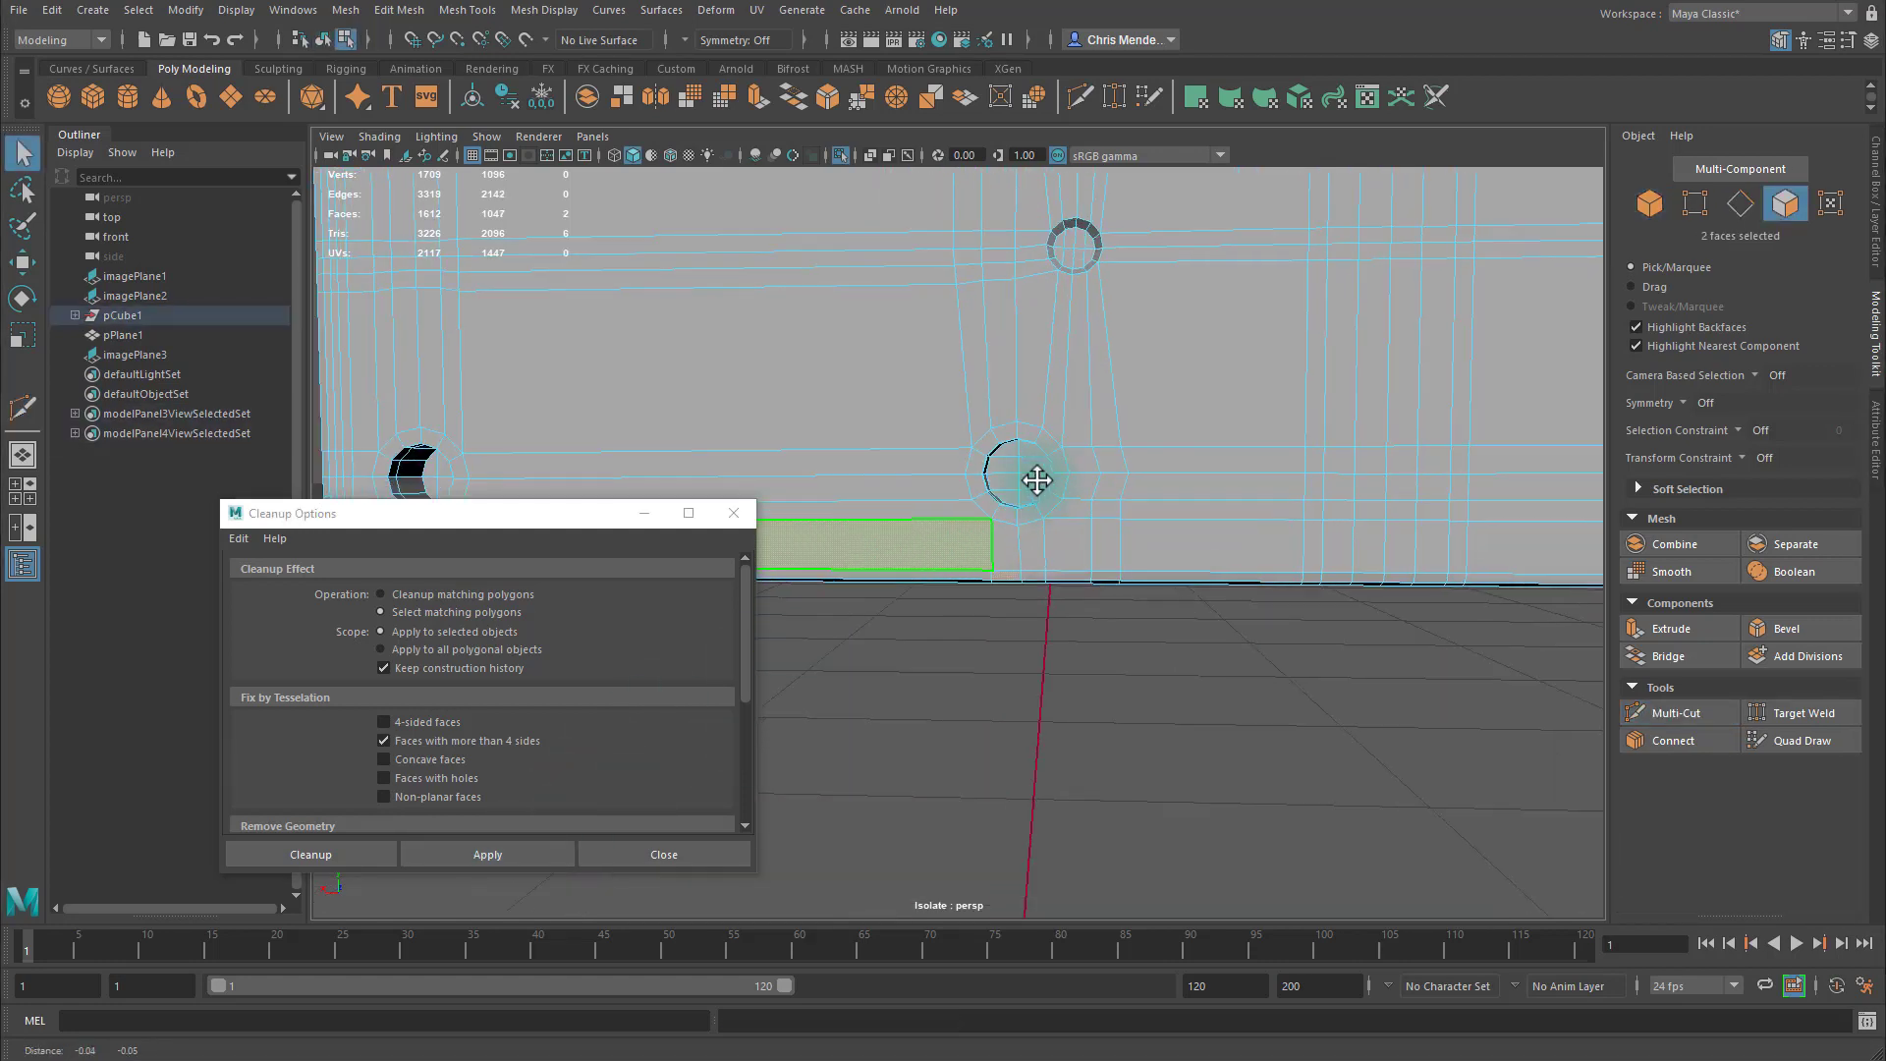
{"action": "right_click_drag", "start_coordinate": [1043, 510], "coordinate": [1187, 573], "text": "alt"}
{"action": "left_click_drag", "start_coordinate": [1187, 573], "coordinate": [1183, 564], "text": "alt"}
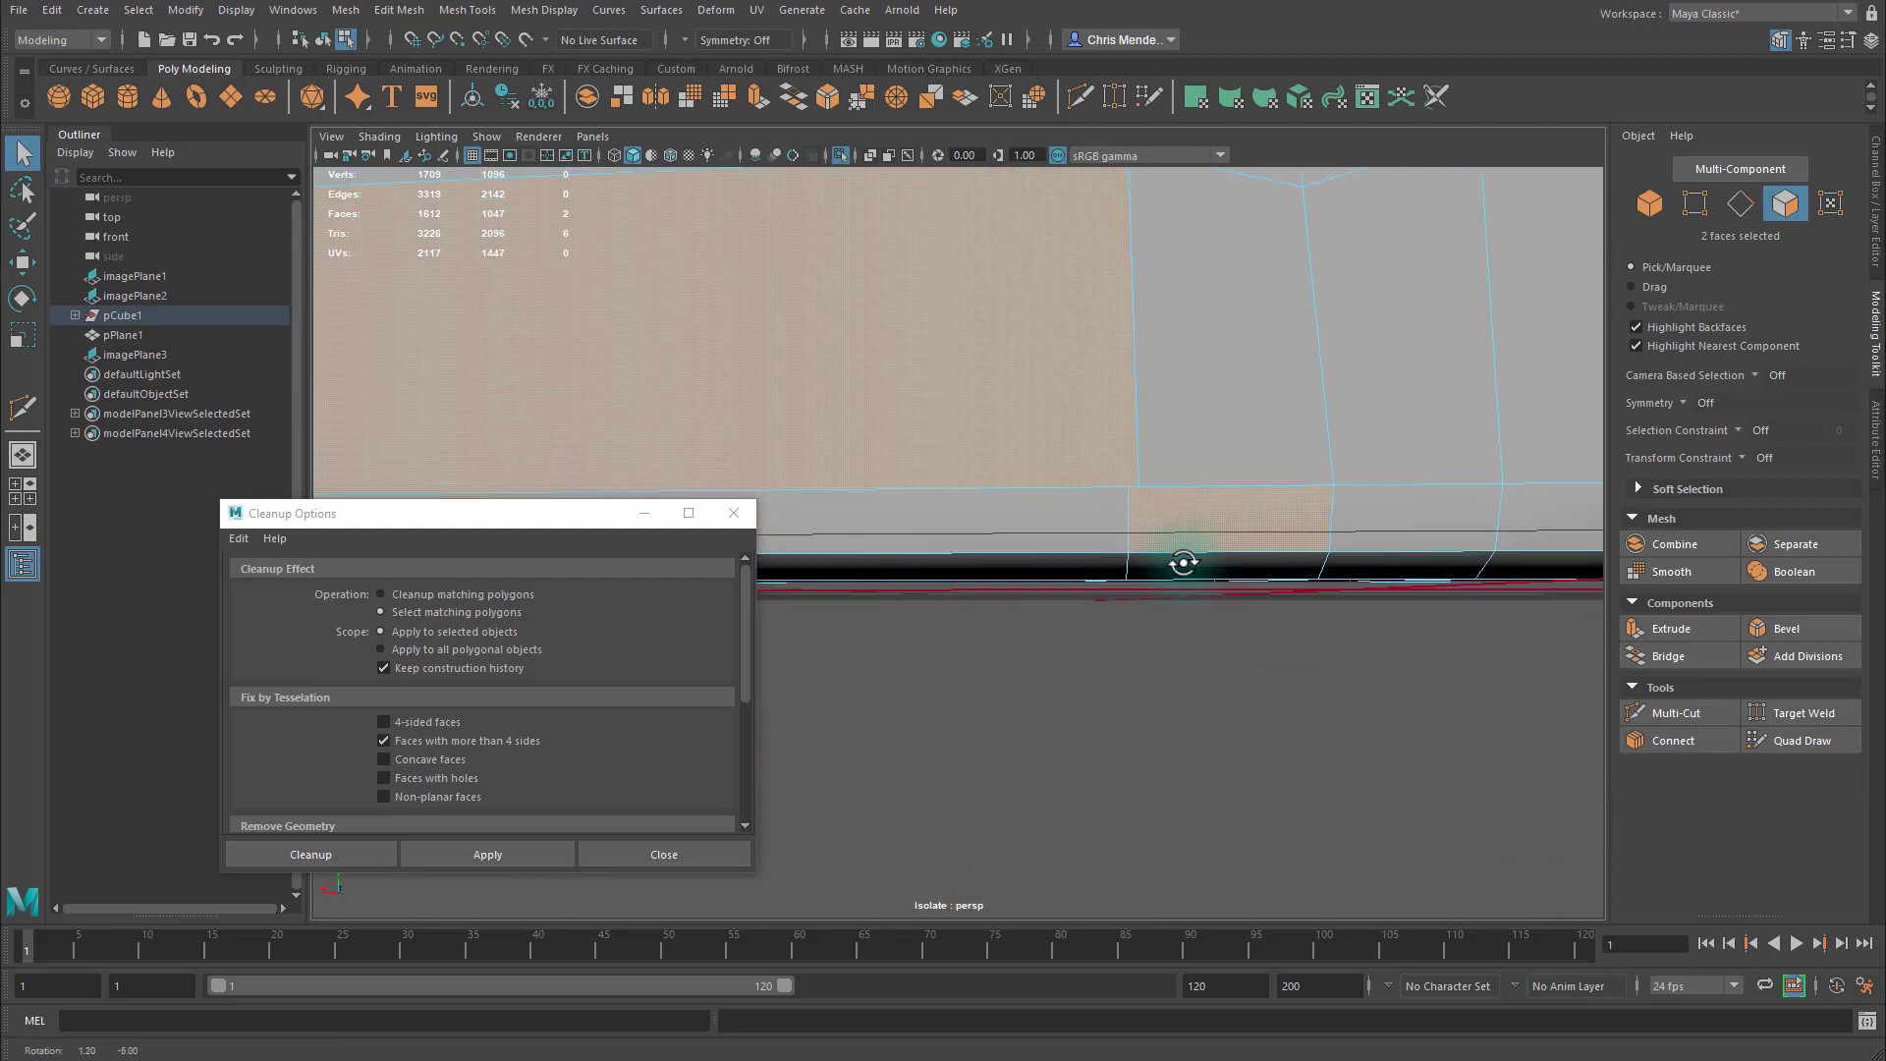
Target Weld the duplicate vertices near the plate's bottom edge, below the left side of the lower-middle hole.
{"action": "left_click", "coordinate": [1804, 714]}
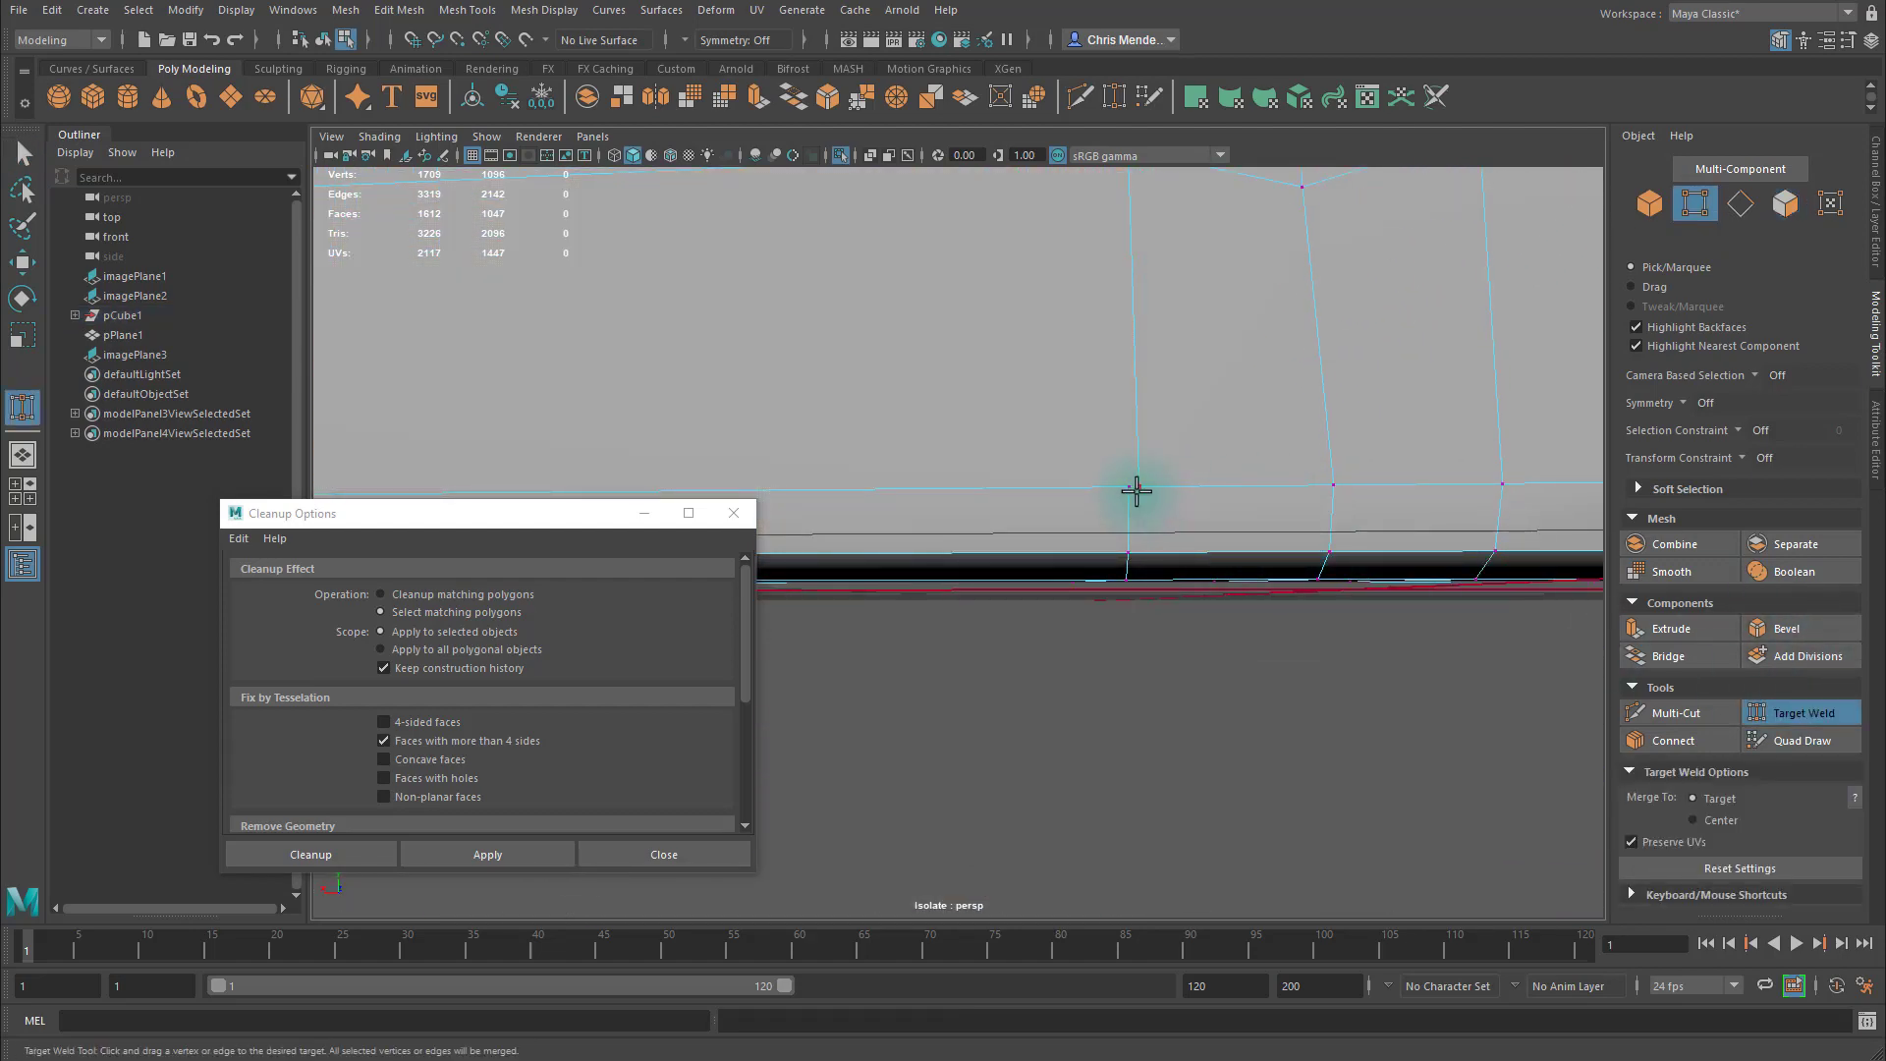
{"action": "left_click_drag", "start_coordinate": [1141, 486], "coordinate": [1242, 504]}
{"action": "scroll", "coordinate": [1255, 497], "scroll_direction": "down", "scroll_amount": 4}
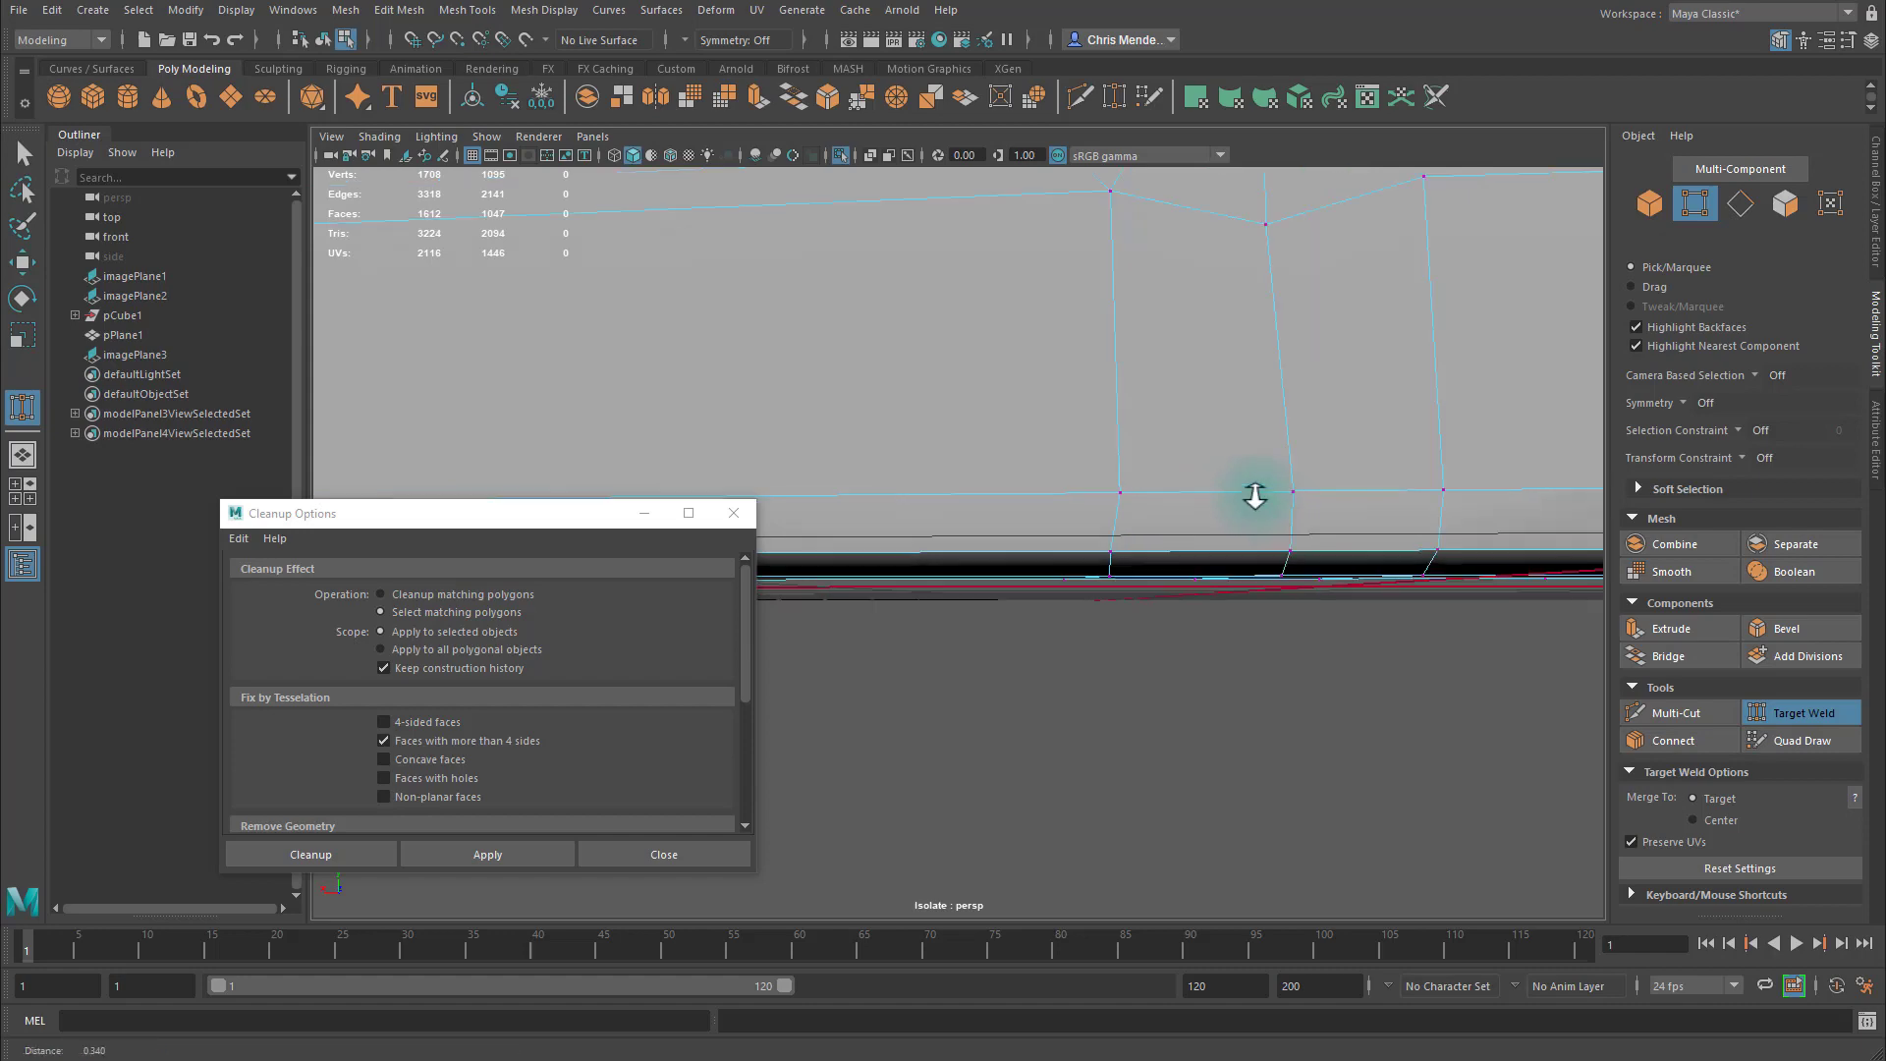
Run a final Cleanup check on the plate for faces with more than 4 sides and close the Cleanup options.
{"action": "right_click_drag", "start_coordinate": [1189, 501], "coordinate": [1304, 393]}
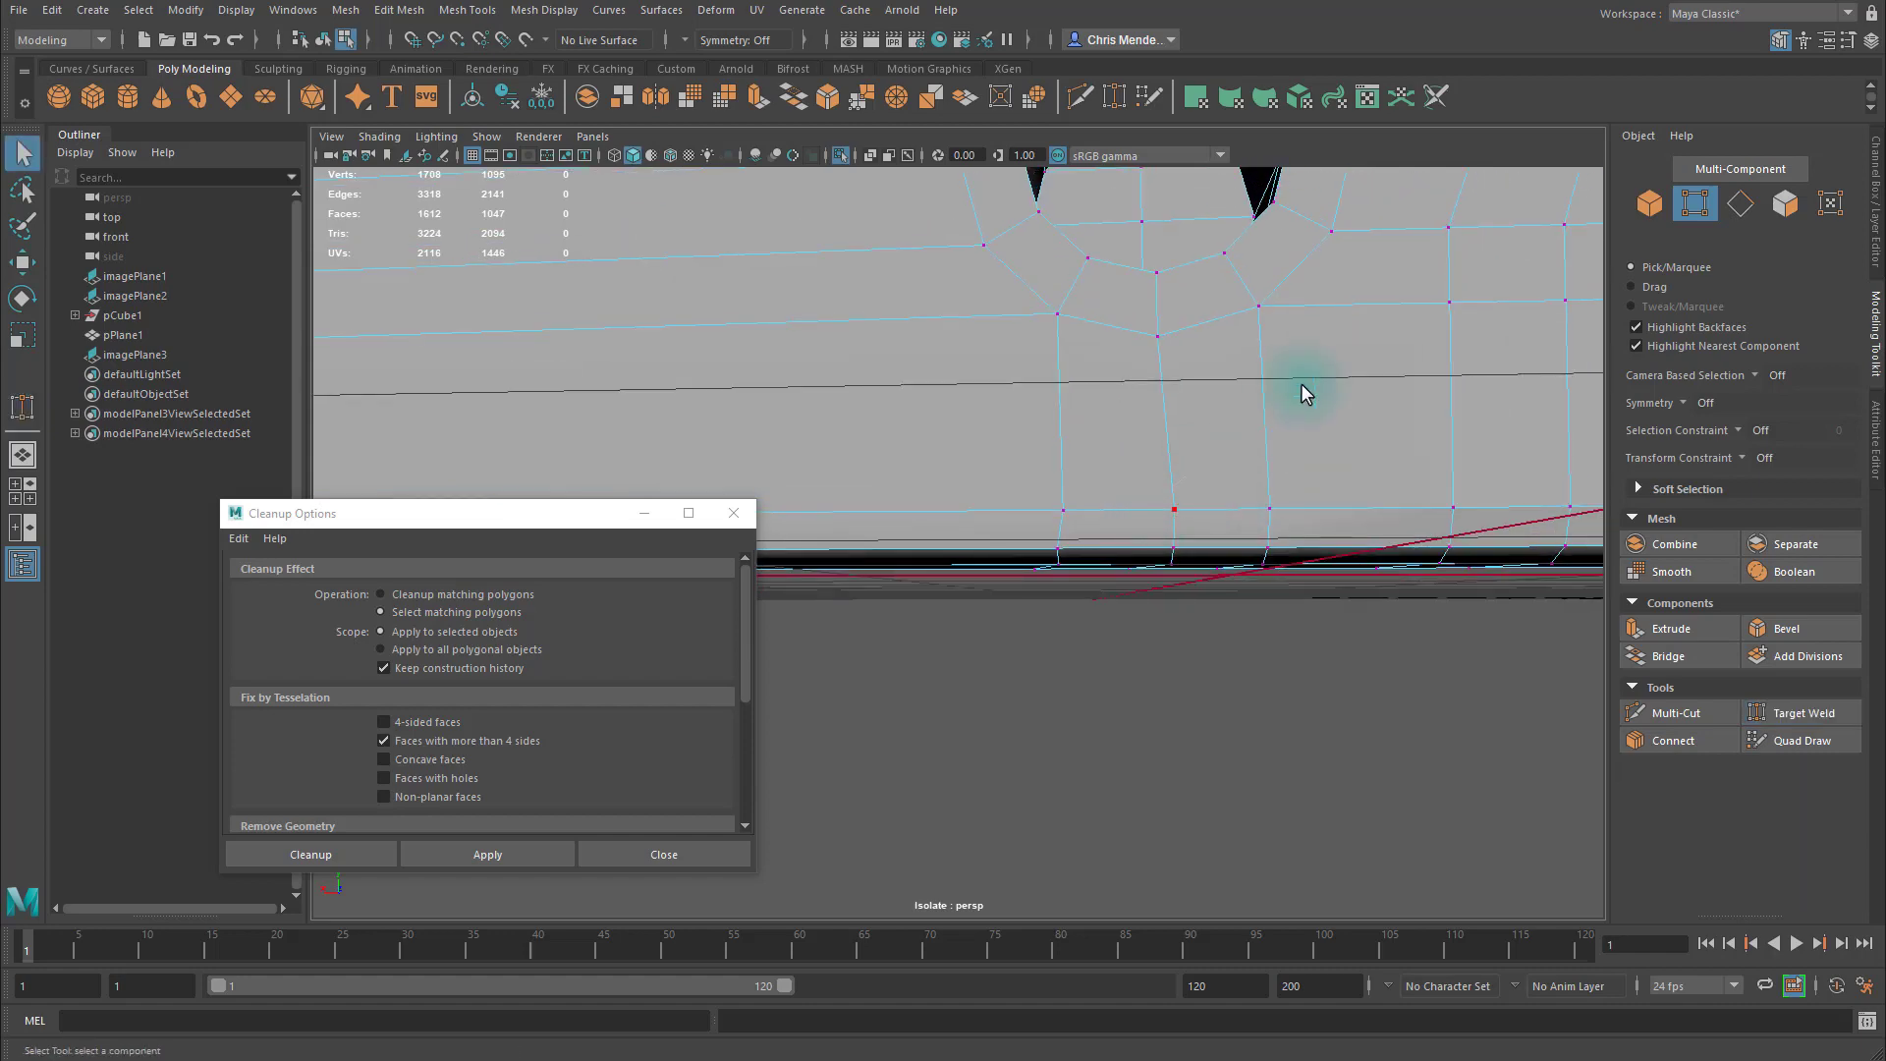
{"action": "left_click", "coordinate": [483, 851]}
{"action": "scroll", "coordinate": [1301, 440], "scroll_direction": "down", "scroll_amount": 8}
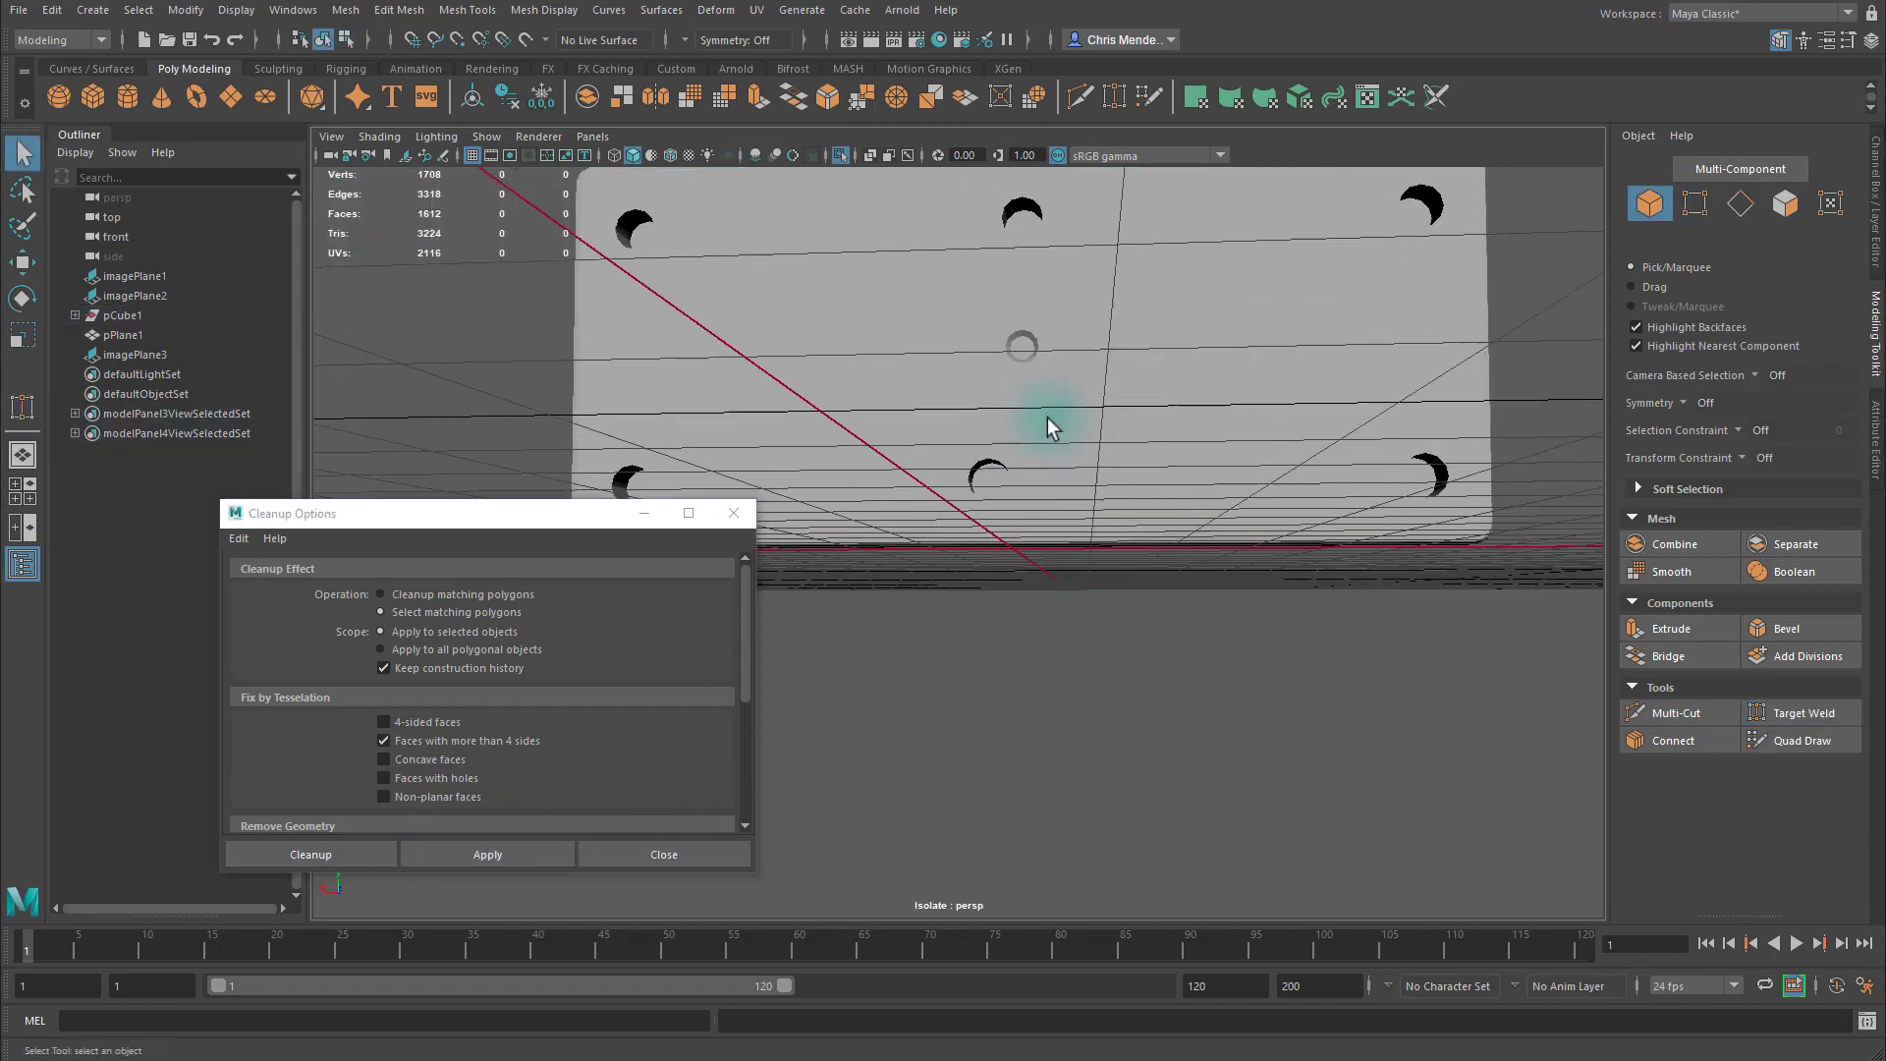
{"action": "left_click_drag", "start_coordinate": [1129, 381], "coordinate": [1220, 408], "text": "alt"}
{"action": "left_click", "coordinate": [734, 512]}
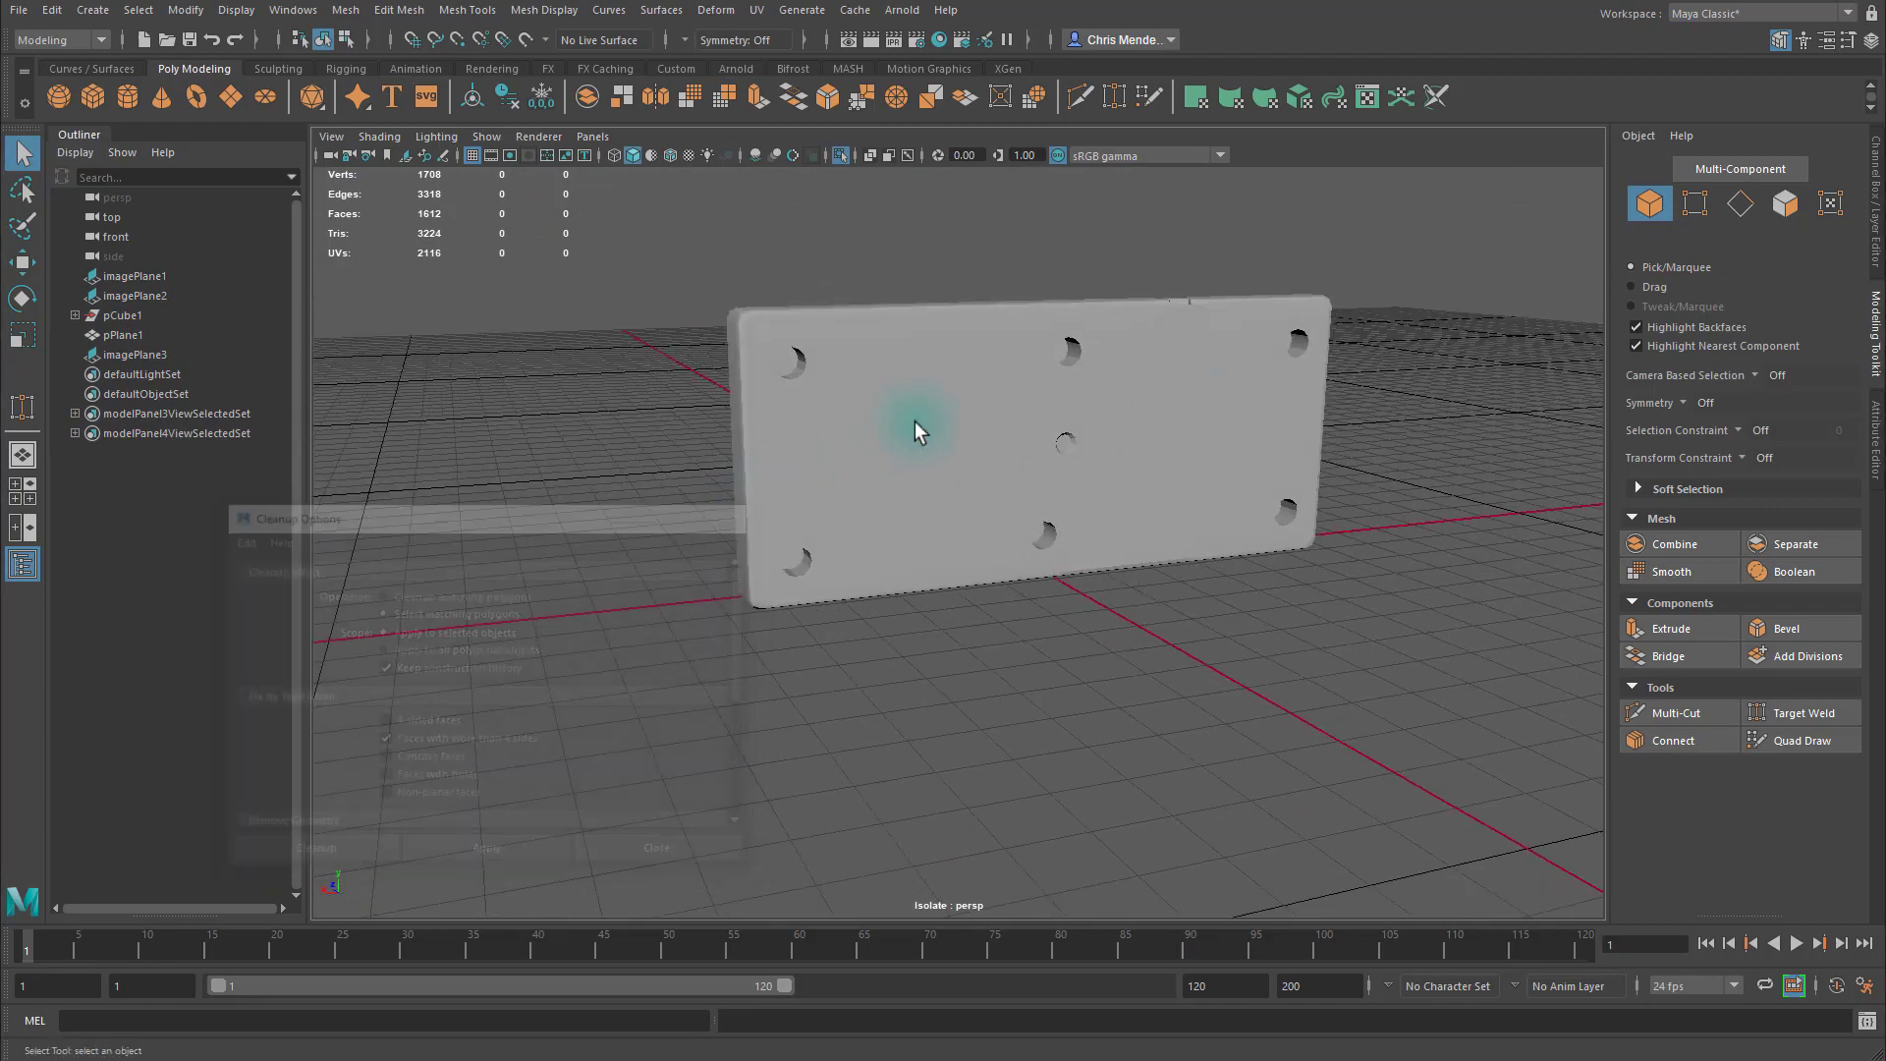
Select the six vertices above the left side of the plate's upper-left hole and scale them in X into a straight line.
{"action": "left_click", "coordinate": [909, 422]}
{"action": "scroll", "coordinate": [800, 451], "scroll_direction": "up", "scroll_amount": 6}
{"action": "middle_click_drag", "start_coordinate": [734, 401], "coordinate": [913, 488], "text": "alt"}
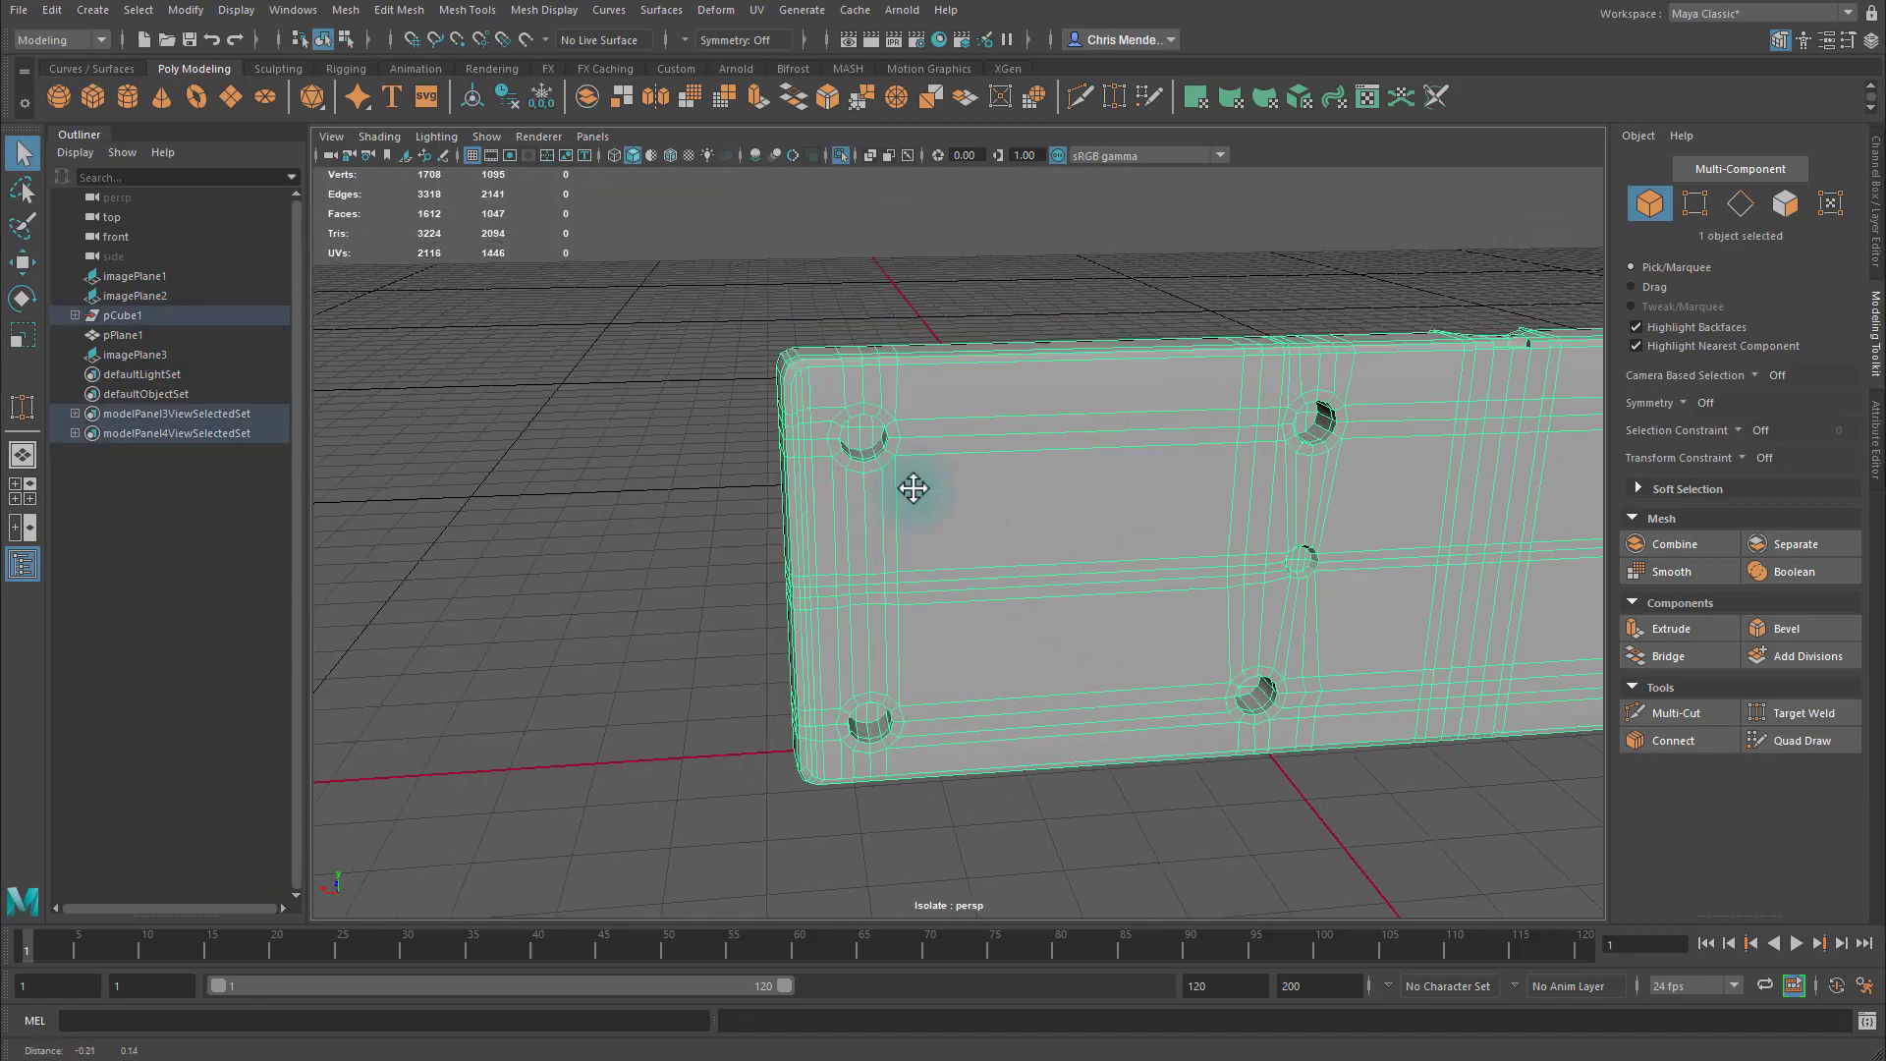
{"action": "right_click_drag", "start_coordinate": [913, 488], "coordinate": [859, 287]}
{"action": "middle_click_drag", "start_coordinate": [826, 378], "coordinate": [860, 460], "text": "alt"}
{"action": "right_click_drag", "start_coordinate": [861, 460], "coordinate": [1184, 506], "text": "alt"}
{"action": "right_click_drag", "start_coordinate": [727, 287], "coordinate": [680, 238]}
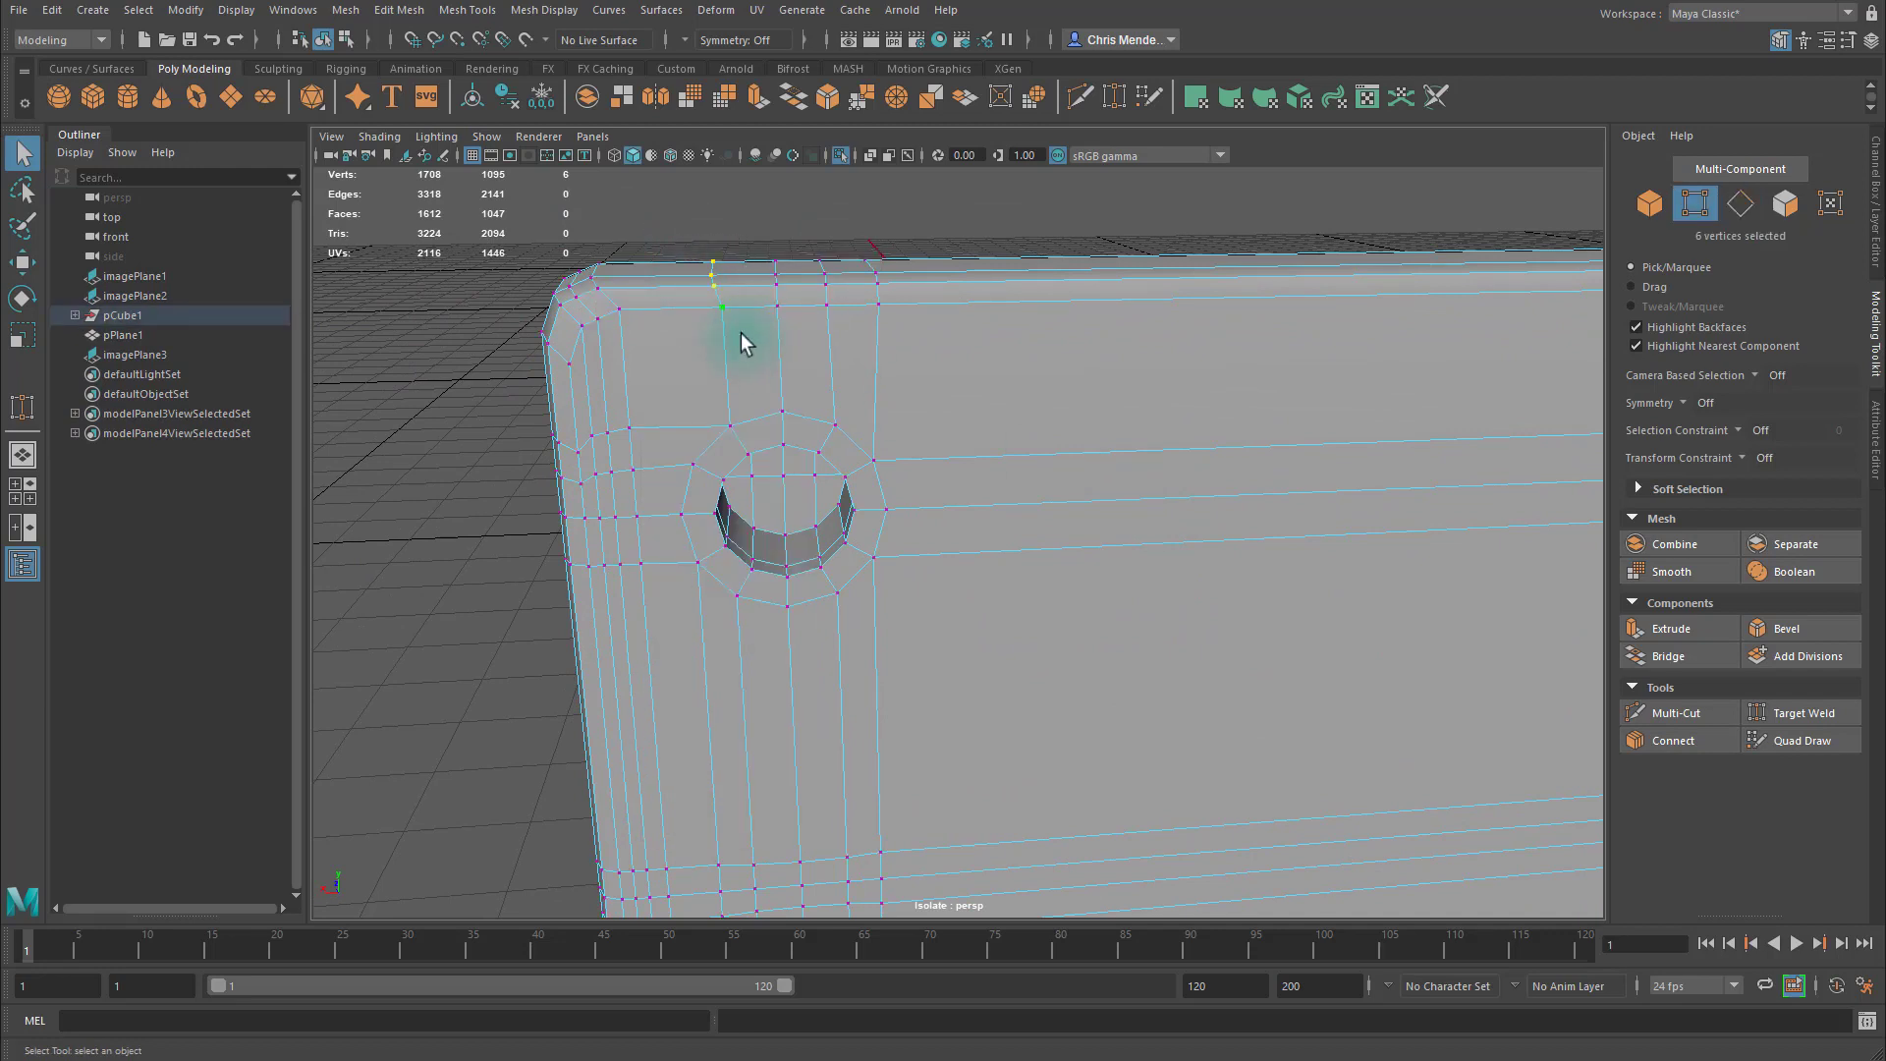
{"action": "key", "text": "r"}
{"action": "left_click_drag", "start_coordinate": [641, 286], "coordinate": [908, 290]}
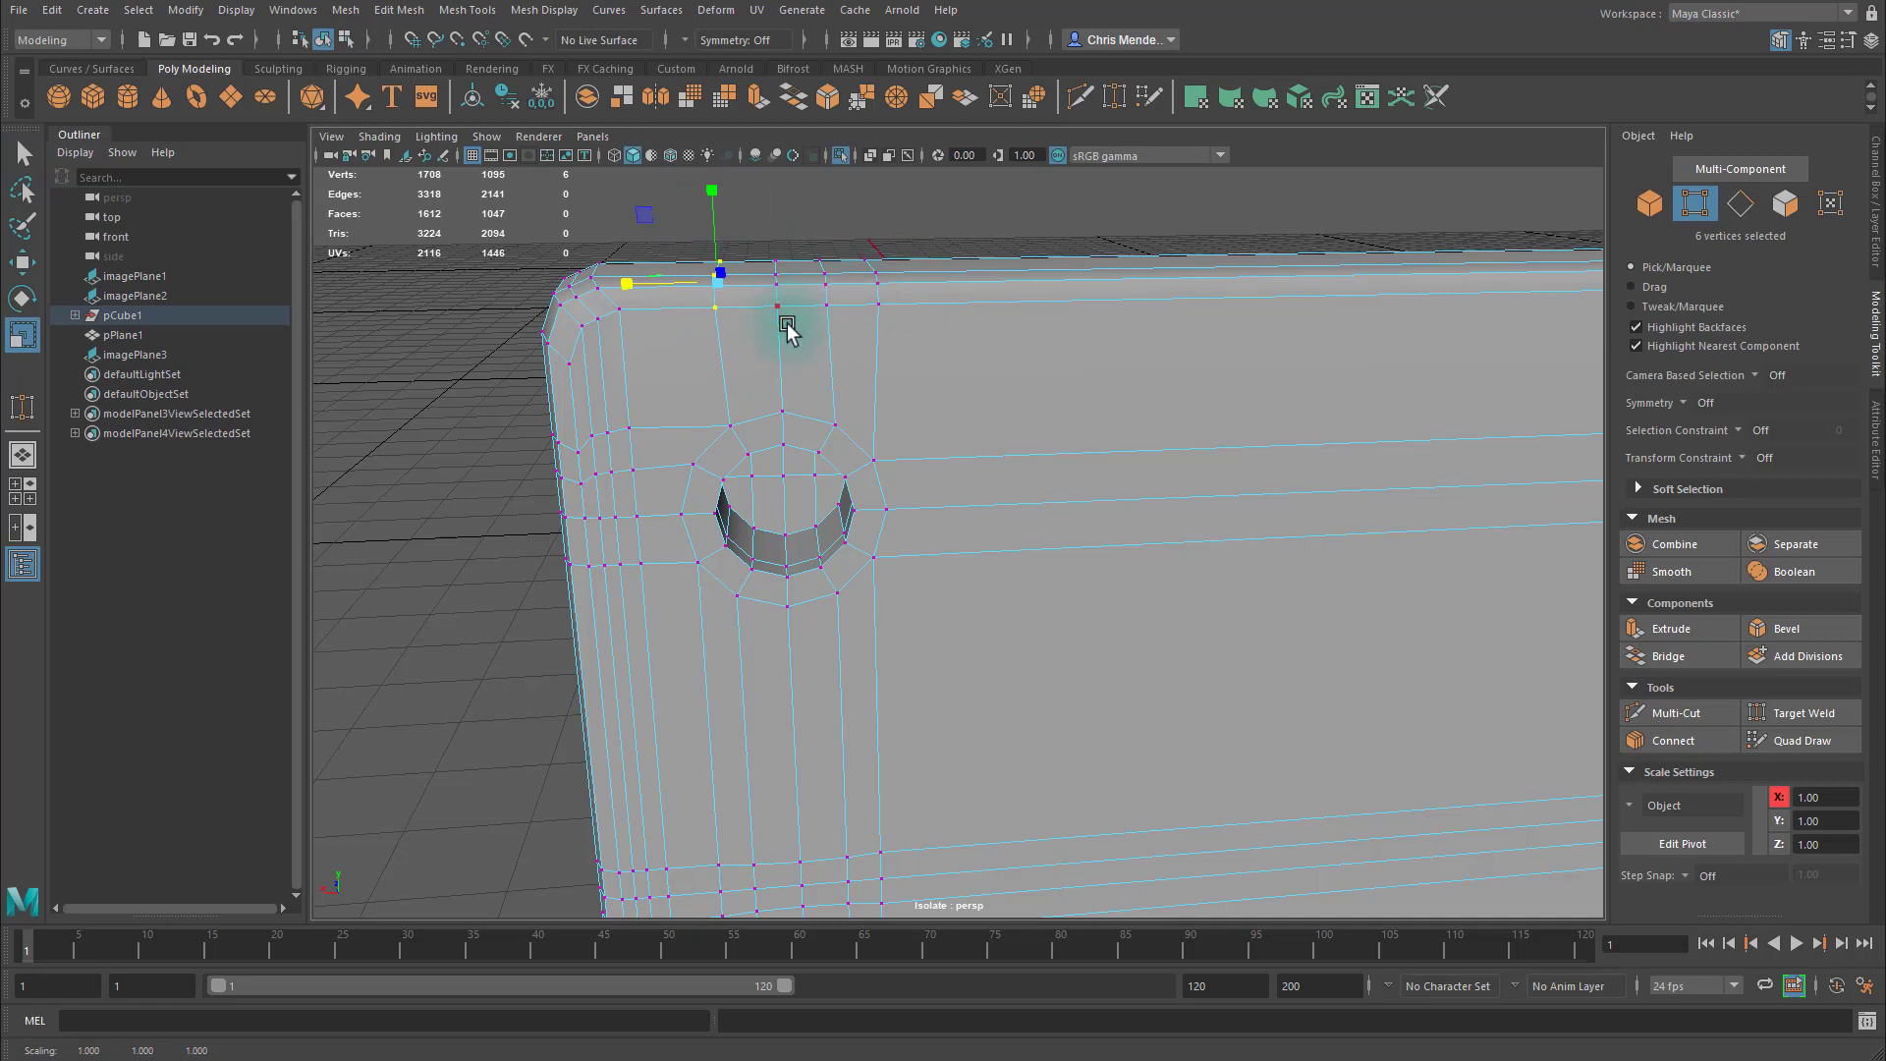
Scale the three remaining six-vertex columns above the plate's upper-left hole in X so each forms a straight line.
{"action": "left_click_drag", "start_coordinate": [791, 324], "coordinate": [759, 225]}
{"action": "left_click_drag", "start_coordinate": [850, 322], "coordinate": [806, 228]}
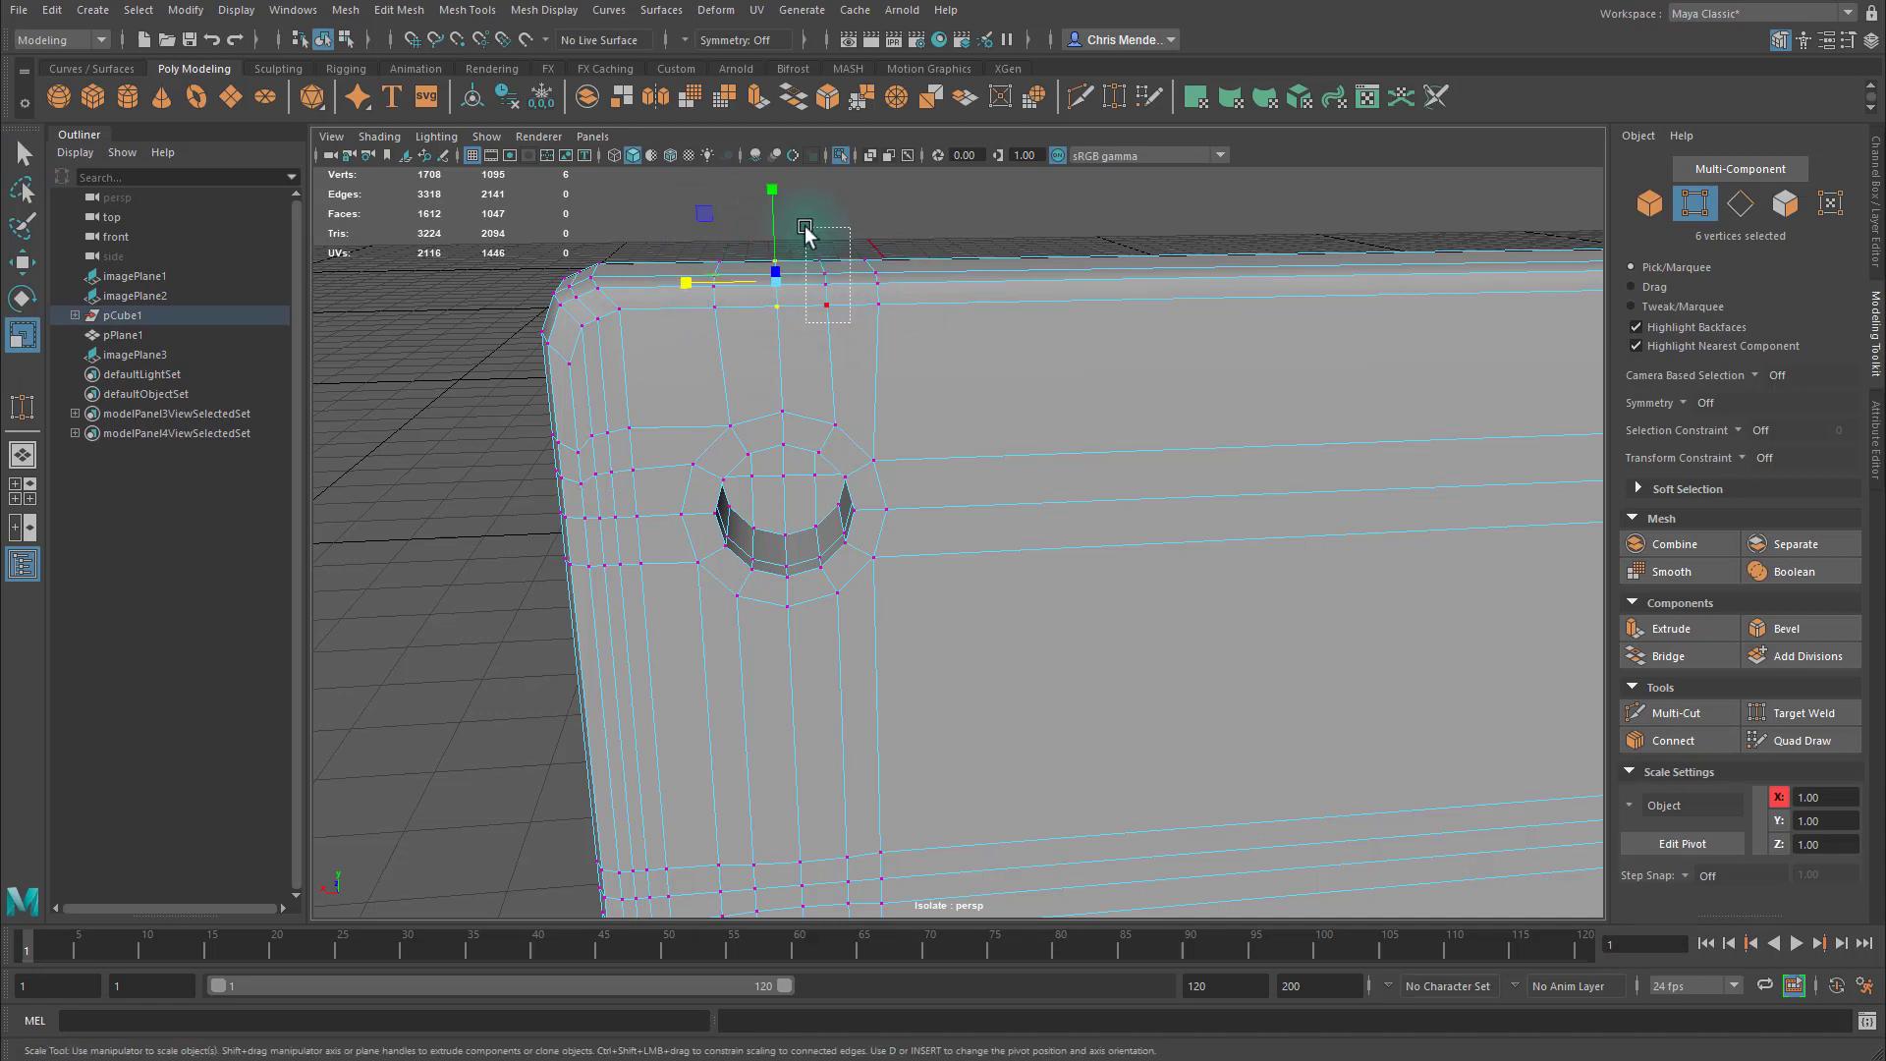
{"action": "left_click_drag", "start_coordinate": [897, 316], "coordinate": [850, 234]}
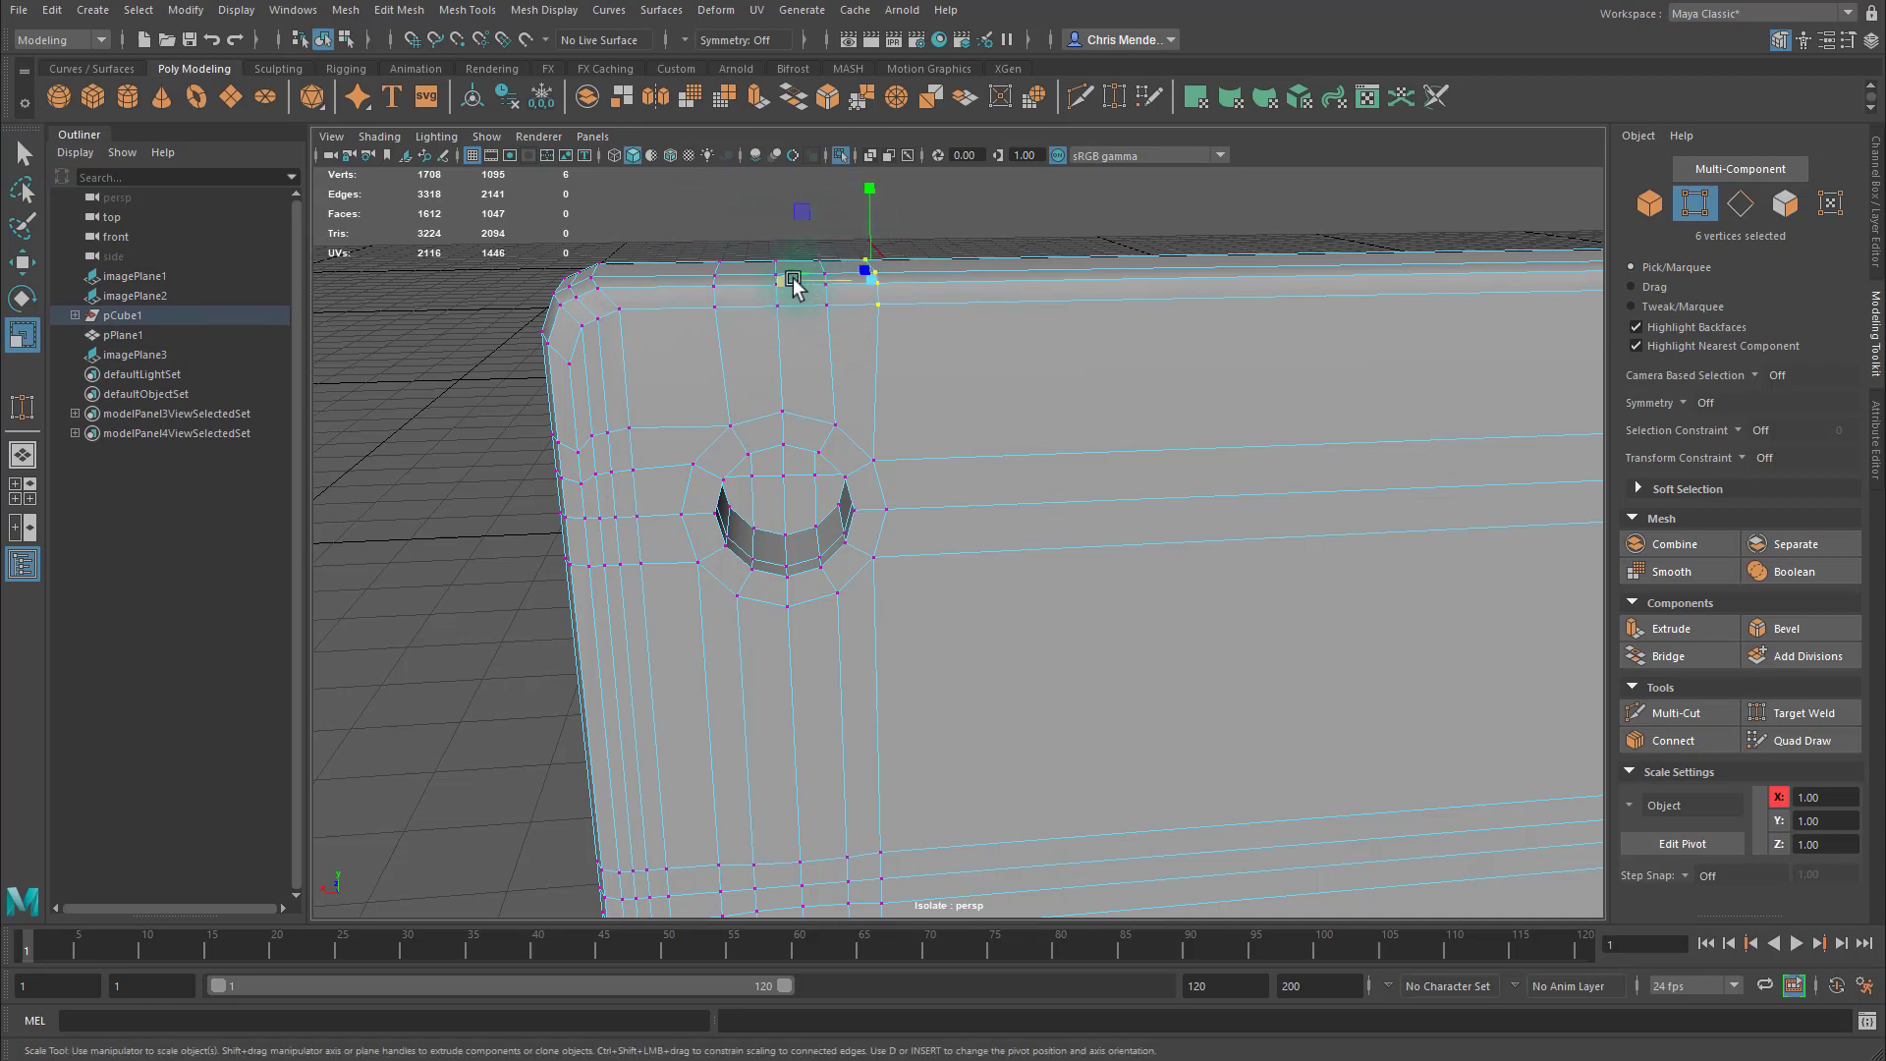
Move the straightened vertex columns above the upper-left hole along X to line up with the hole's outer ring vertices.
{"action": "key", "text": "w"}
{"action": "middle_click_drag", "start_coordinate": [810, 304], "coordinate": [785, 285]}
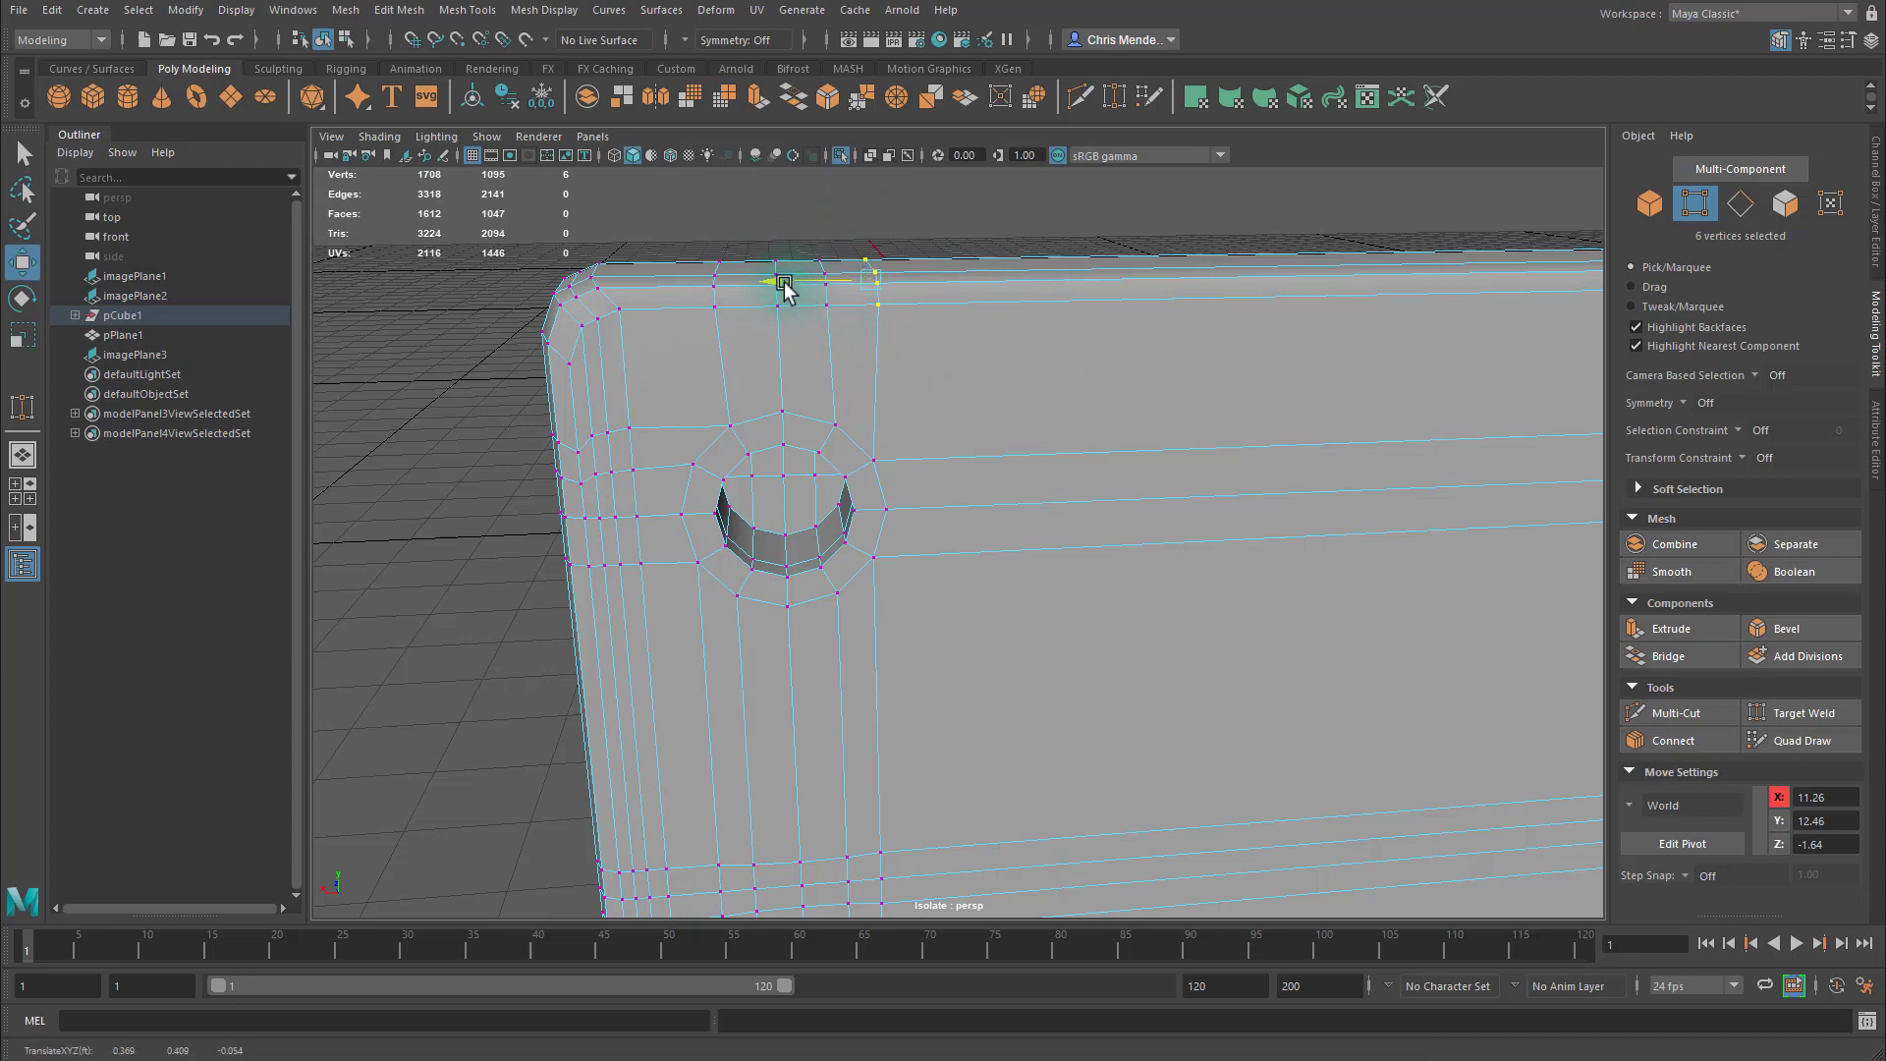
{"action": "middle_click_drag", "start_coordinate": [878, 447], "coordinate": [847, 334]}
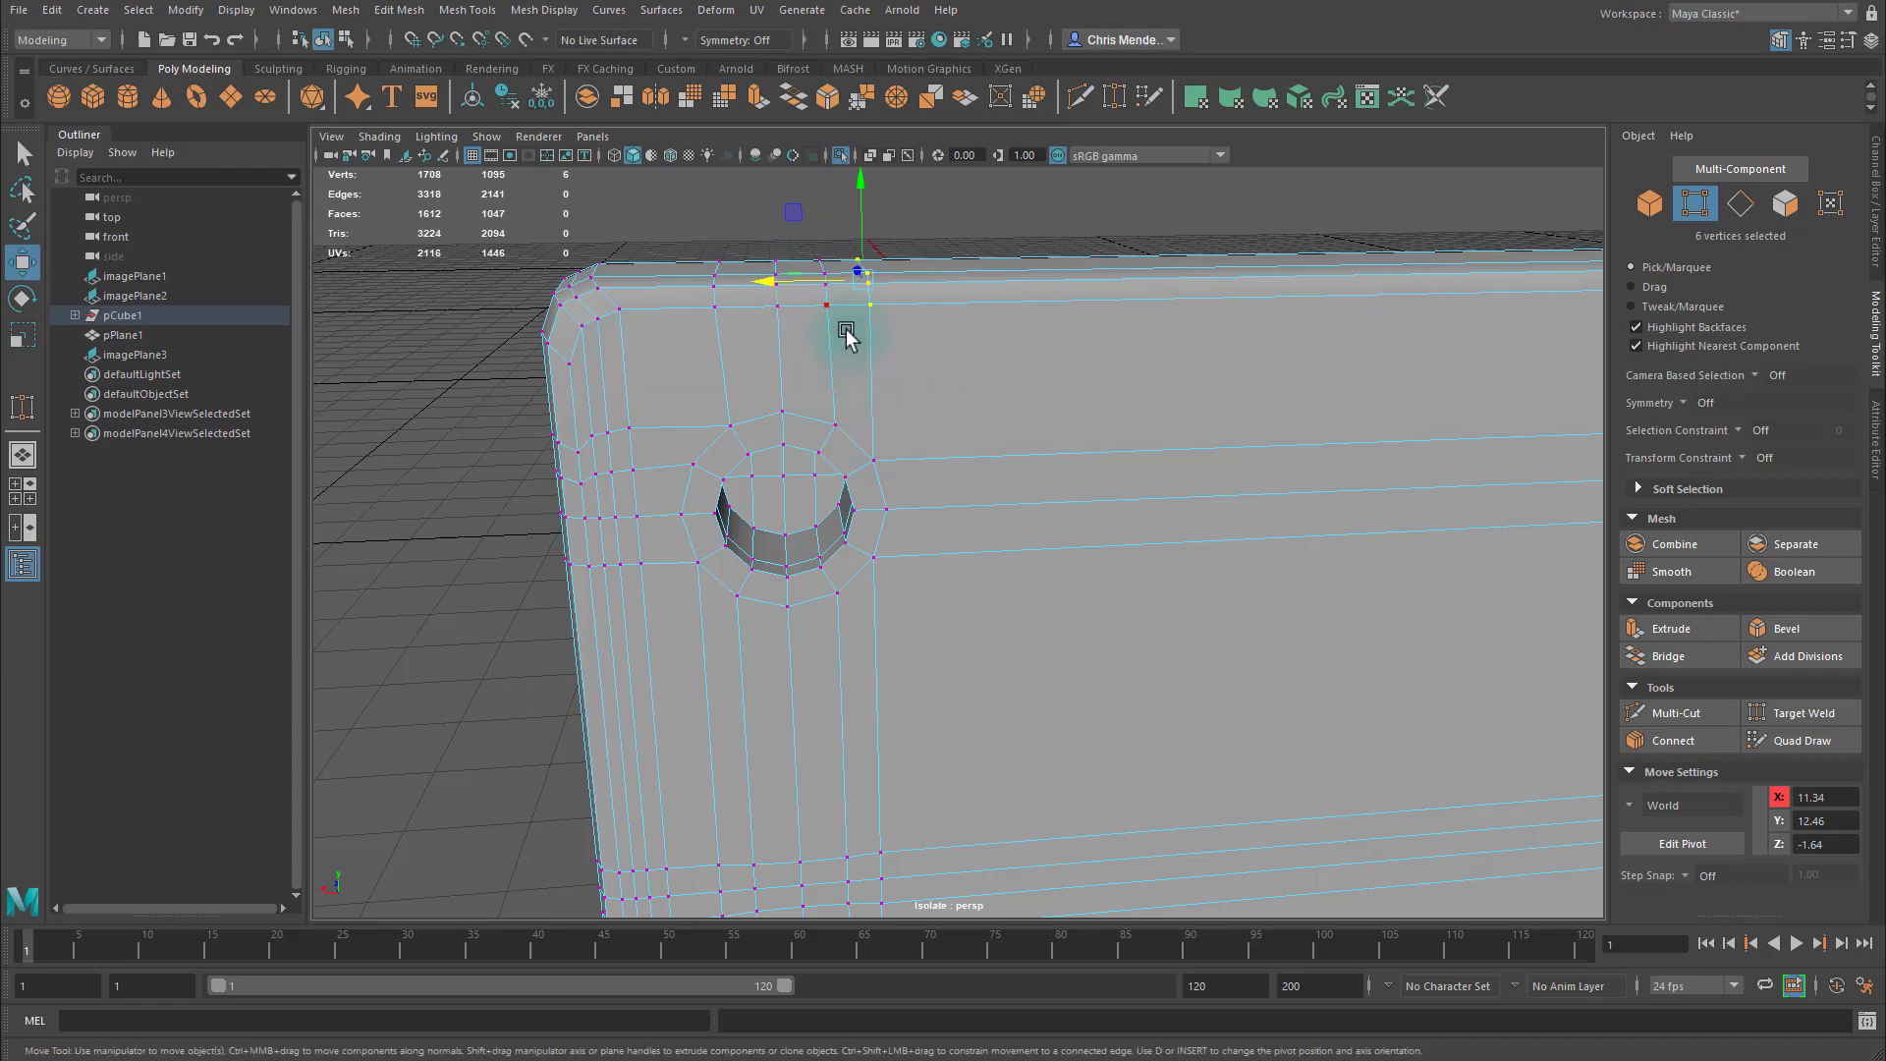
{"action": "middle_click_drag", "start_coordinate": [806, 225], "coordinate": [560, 429]}
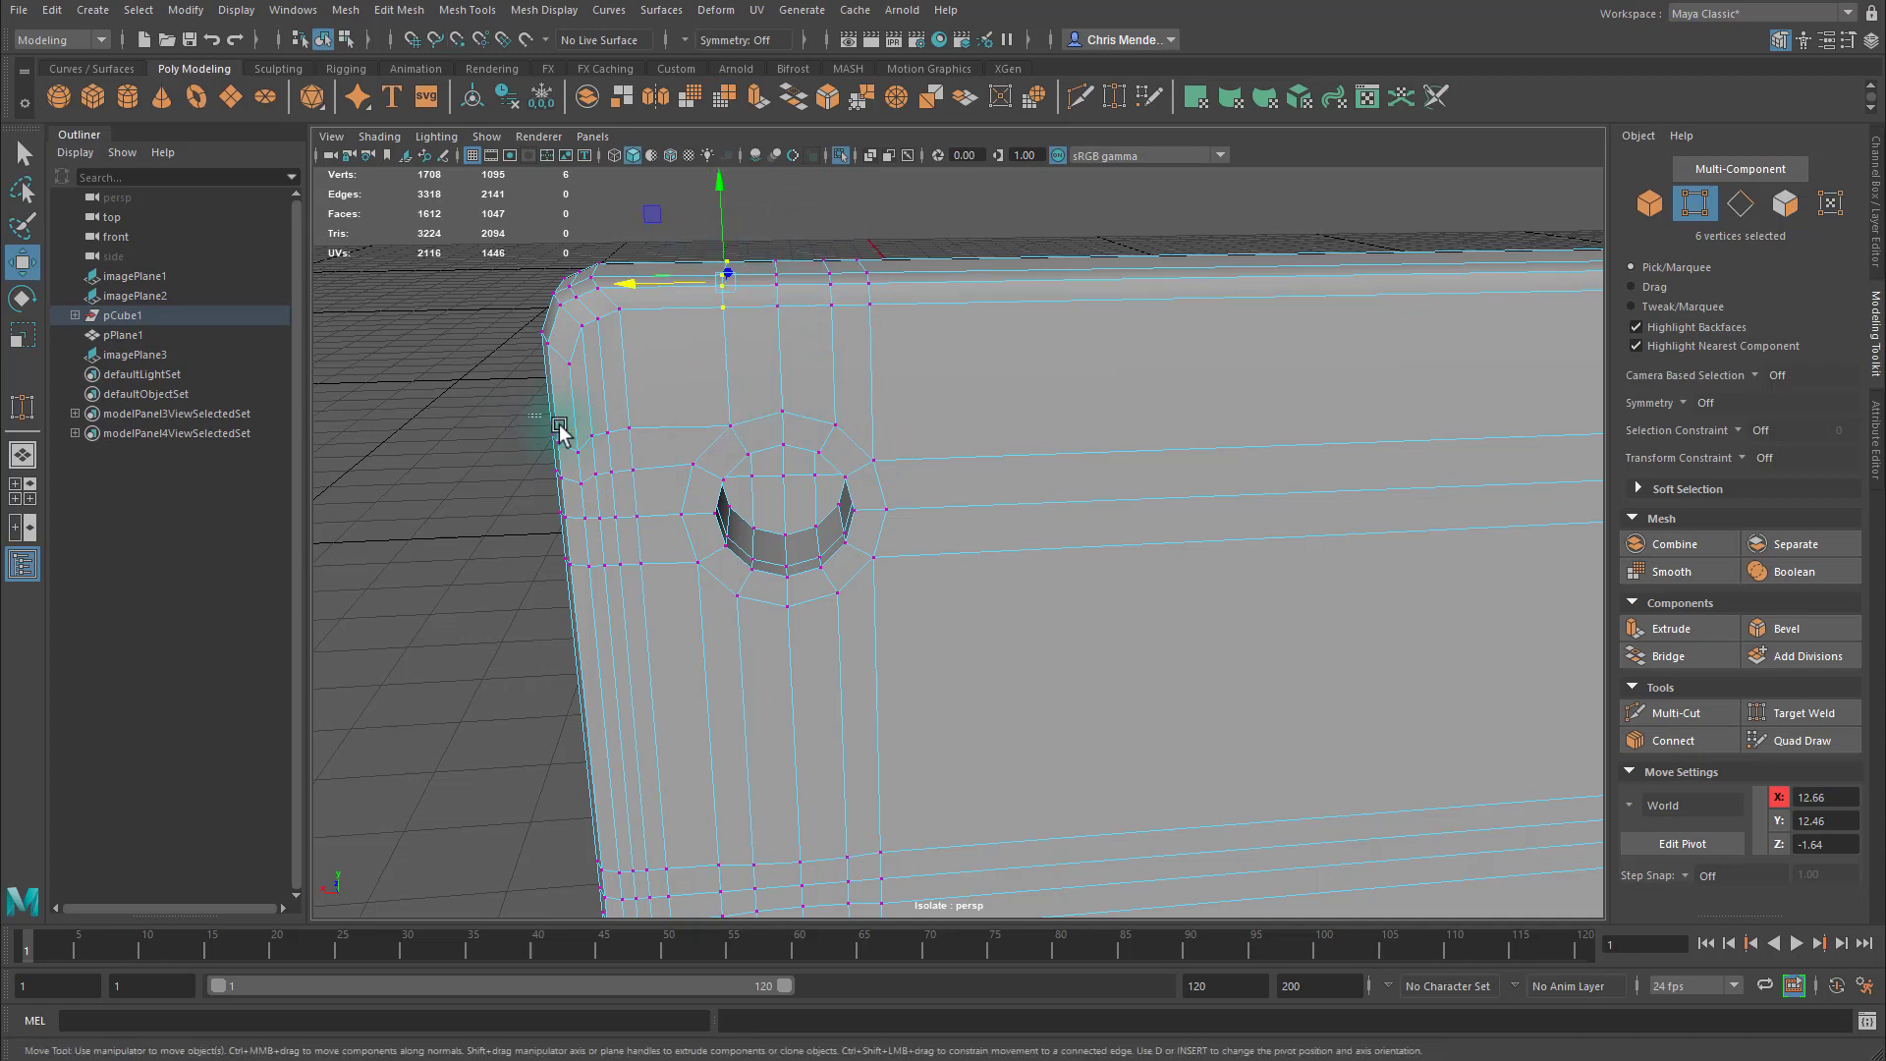
Flatten the nine-vertex rows between the plate's left edge and the upper-left hole by scaling each one in Y.
{"action": "left_click_drag", "start_coordinate": [653, 462], "coordinate": [685, 405], "text": "alt"}
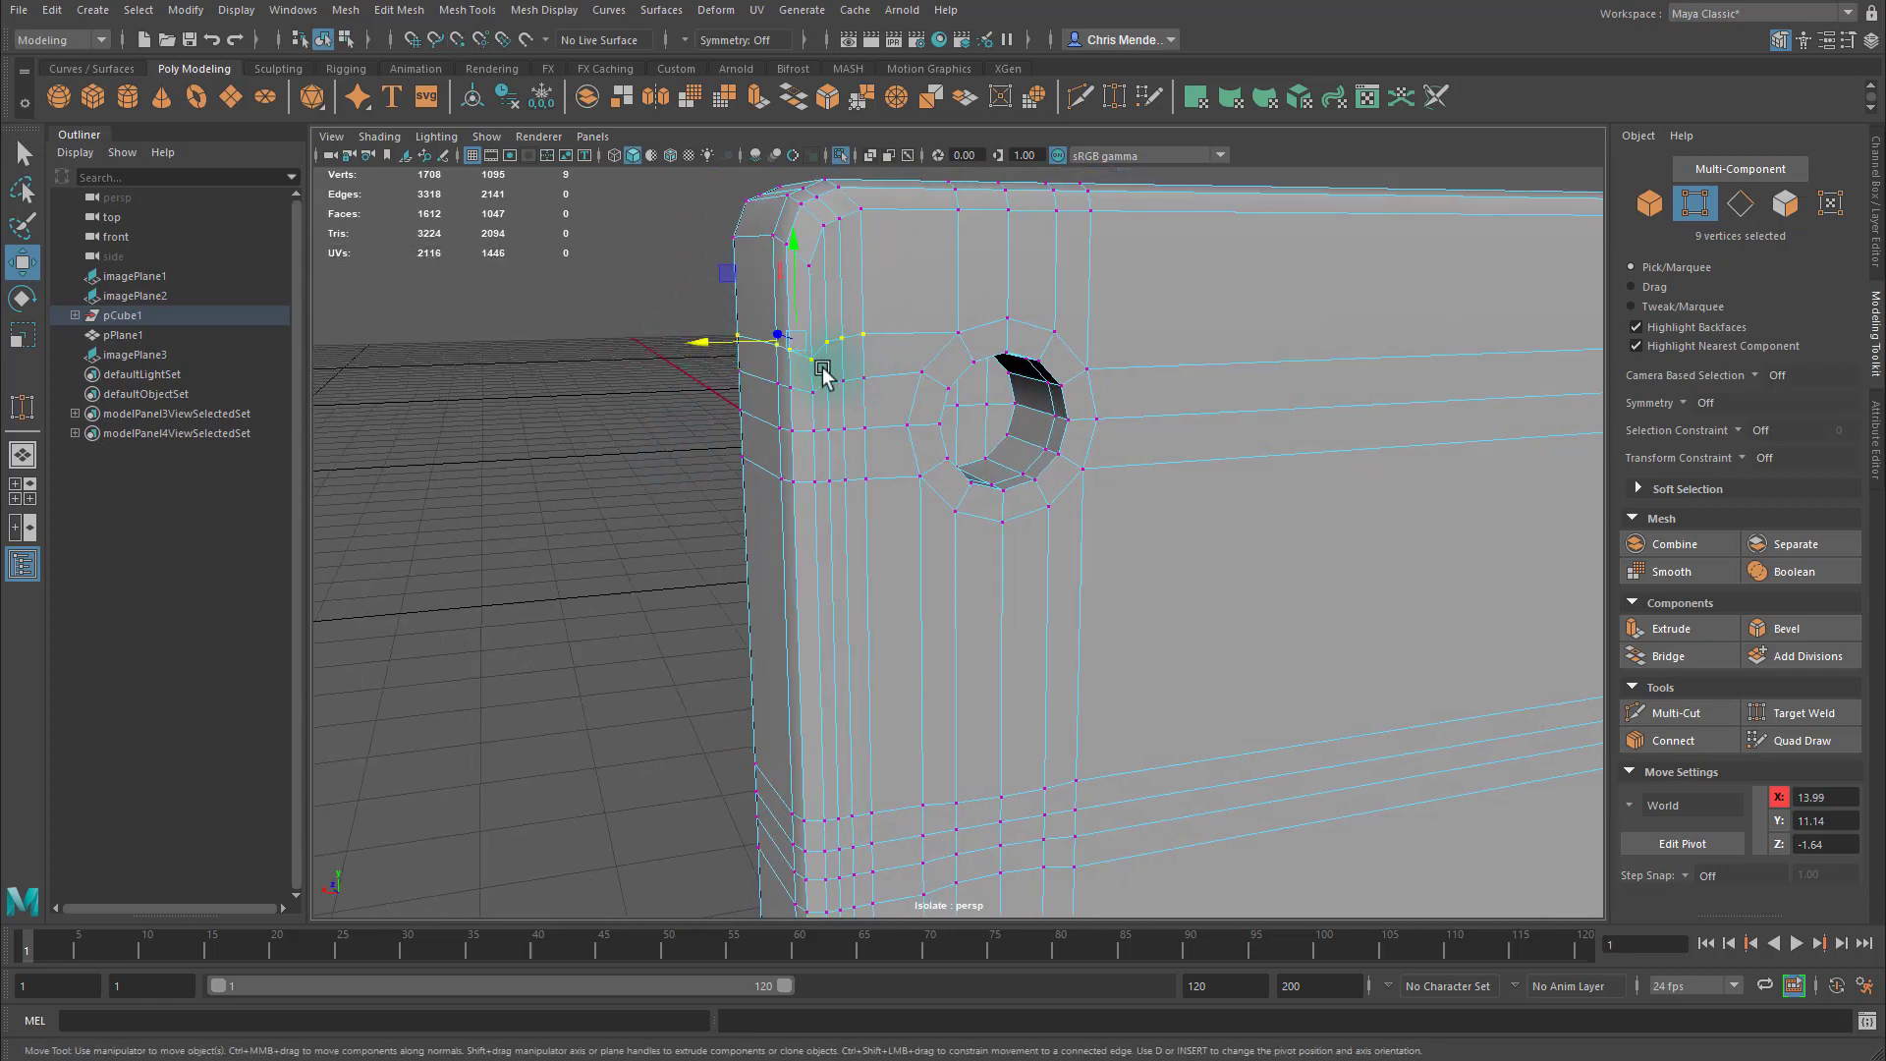
{"action": "key", "text": "r"}
{"action": "left_click_drag", "start_coordinate": [796, 245], "coordinate": [873, 403]}
{"action": "left_click_drag", "start_coordinate": [794, 293], "coordinate": [871, 448]}
{"action": "key", "text": "w"}
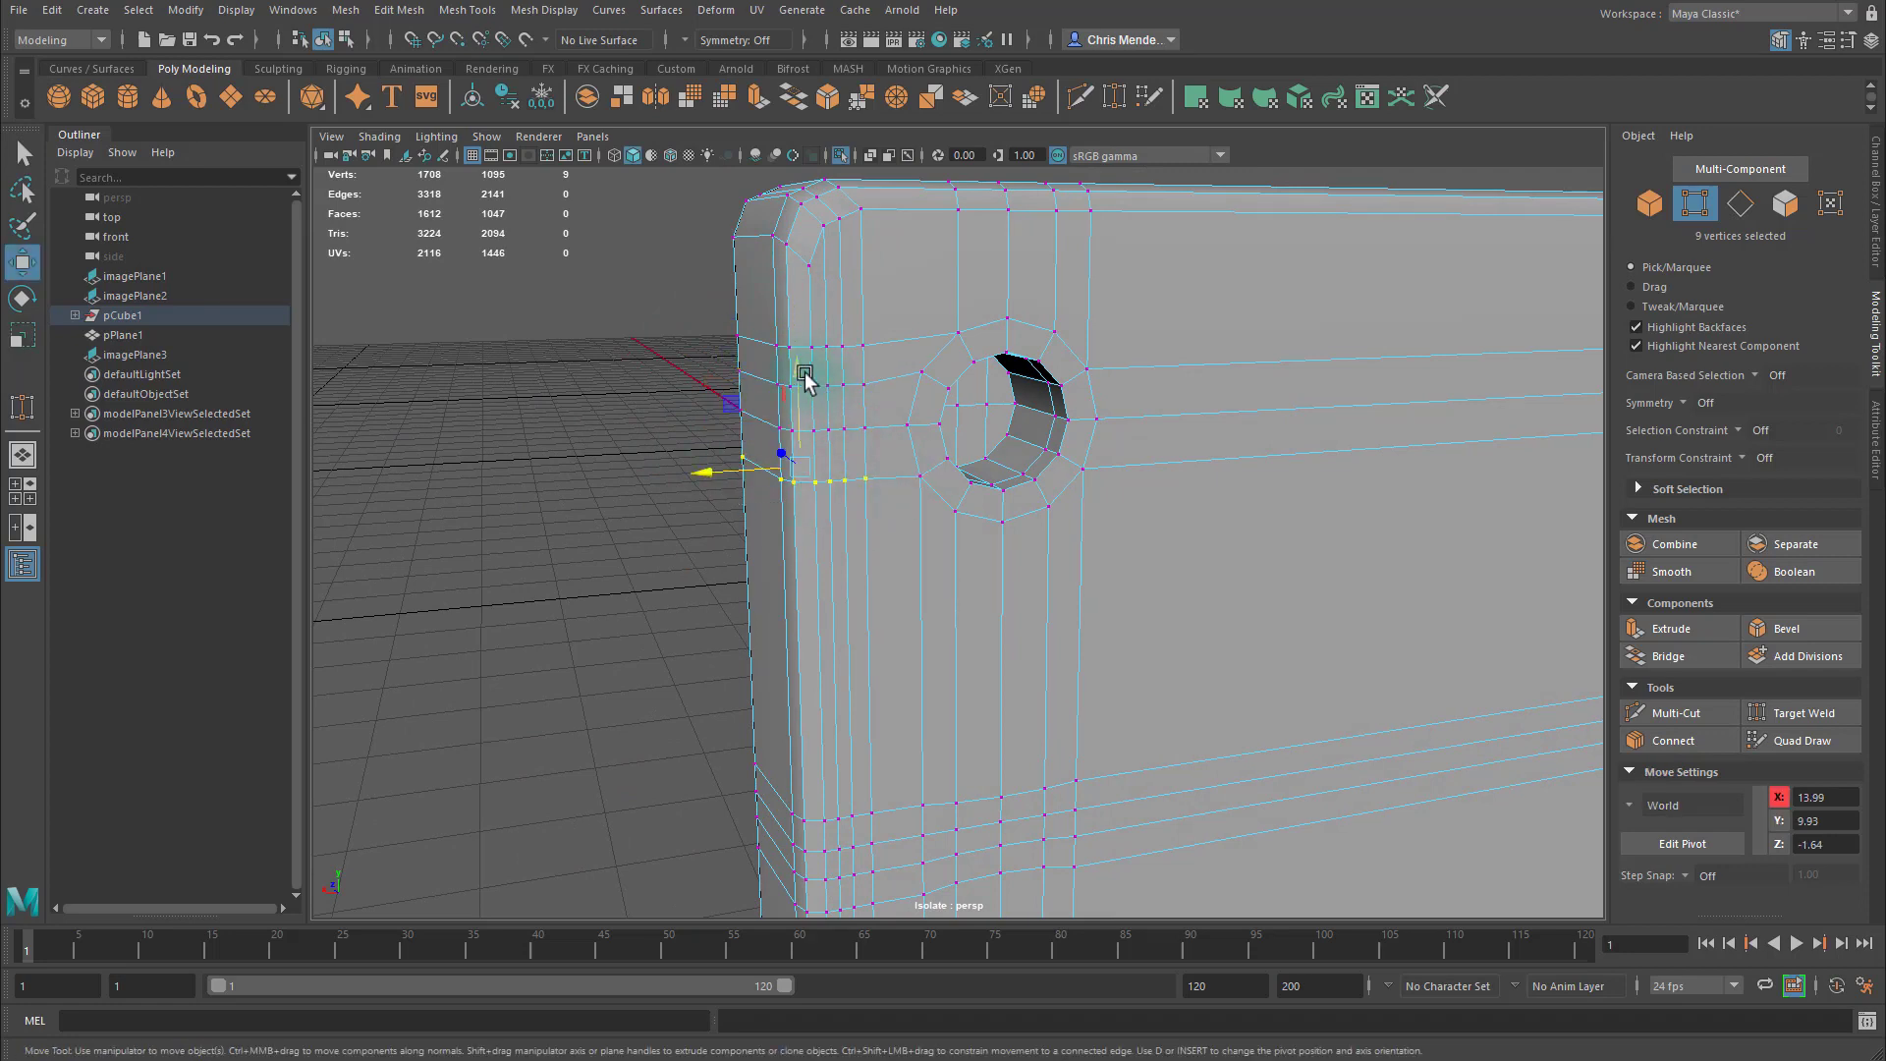
Vertex-snap the three nine-vertex rows beside the upper-left hole in Y to the matching vertices on the hole's outer ring.
{"action": "key", "text": "v"}
{"action": "left_click_drag", "start_coordinate": [693, 398], "coordinate": [884, 438]}
{"action": "middle_click", "coordinate": [910, 430]}
{"action": "left_click_drag", "start_coordinate": [701, 355], "coordinate": [882, 395]}
{"action": "middle_click", "coordinate": [924, 373]}
{"action": "left_click_drag", "start_coordinate": [710, 312], "coordinate": [881, 353]}
{"action": "middle_click", "coordinate": [958, 332]}
Flatten the upper two 17-vertex rows left of the small middle hole in Y and snap them to the hole's vertices.
{"action": "middle_click_drag", "start_coordinate": [1047, 526], "coordinate": [1002, 438], "text": "alt"}
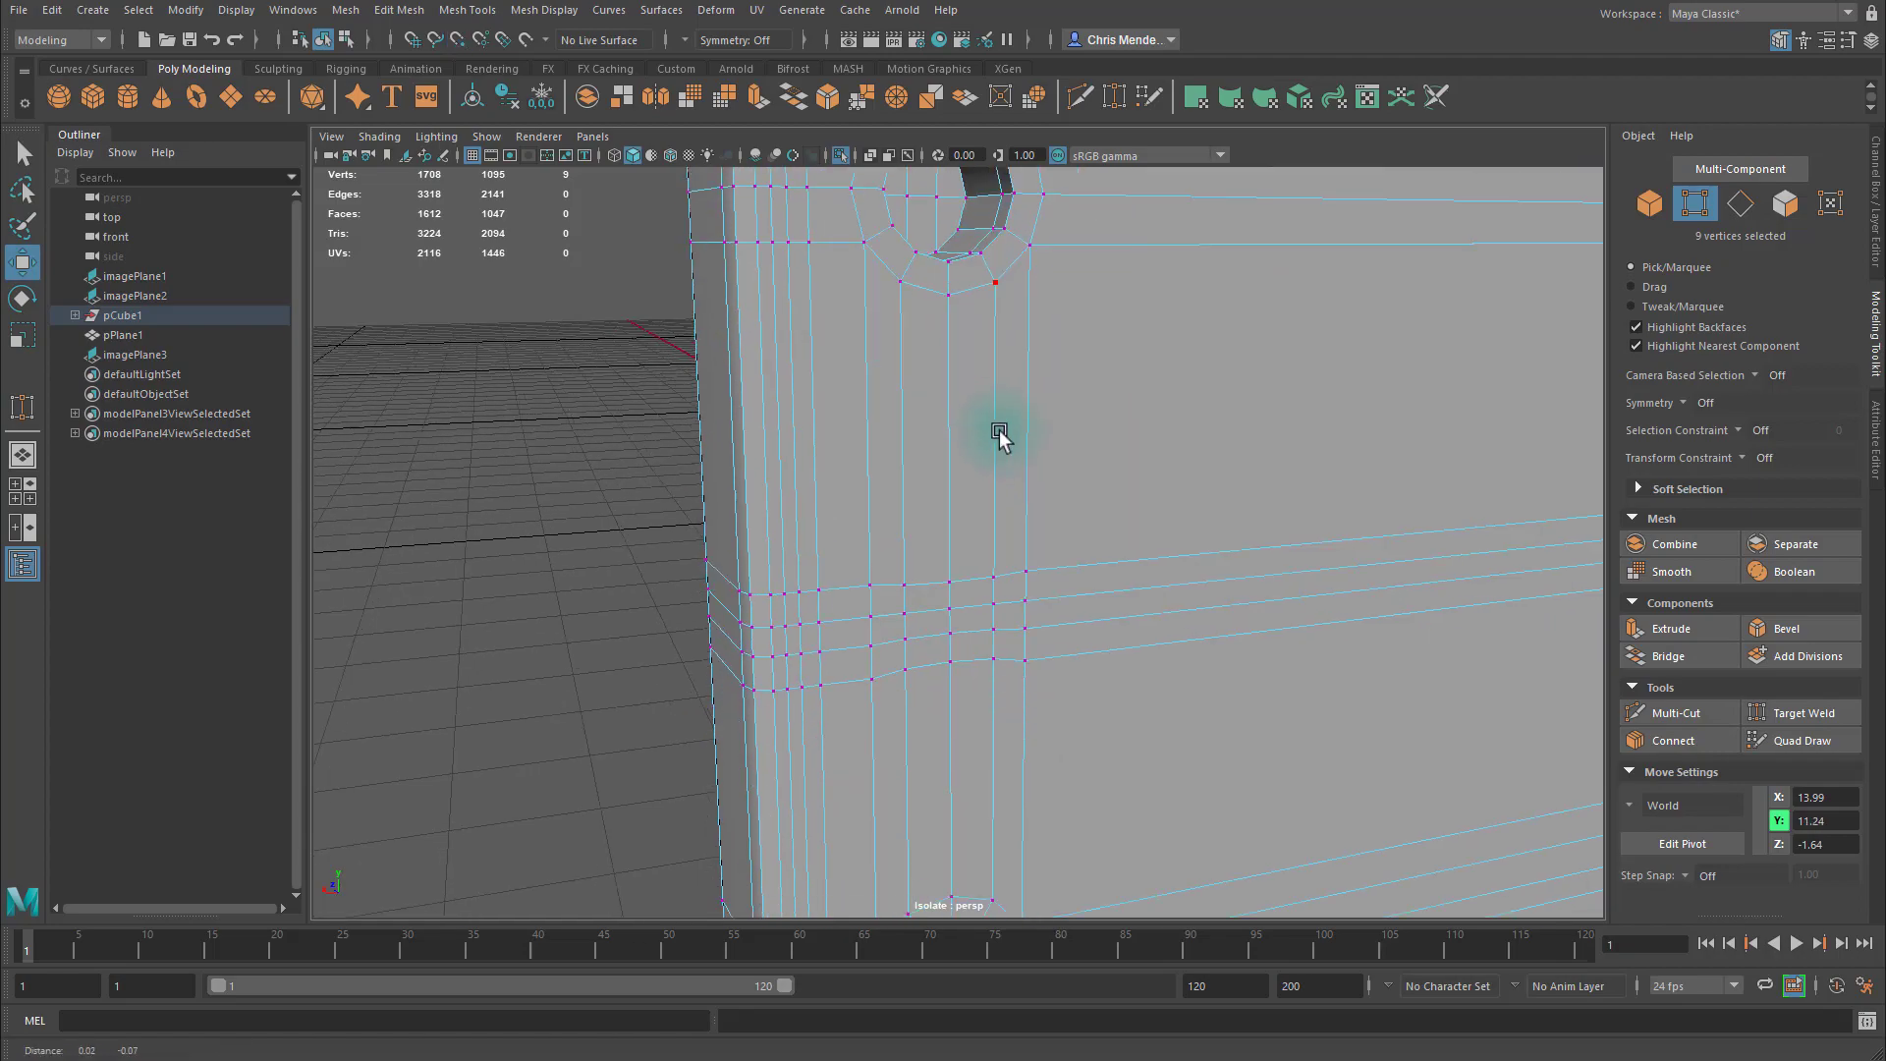
{"action": "right_click_drag", "start_coordinate": [1177, 521], "coordinate": [1095, 530], "text": "alt"}
{"action": "middle_click_drag", "start_coordinate": [899, 550], "coordinate": [811, 409], "text": "alt"}
{"action": "left_click_drag", "start_coordinate": [811, 408], "coordinate": [783, 443], "text": "alt"}
{"action": "middle_click_drag", "start_coordinate": [783, 442], "coordinate": [884, 463], "text": "alt"}
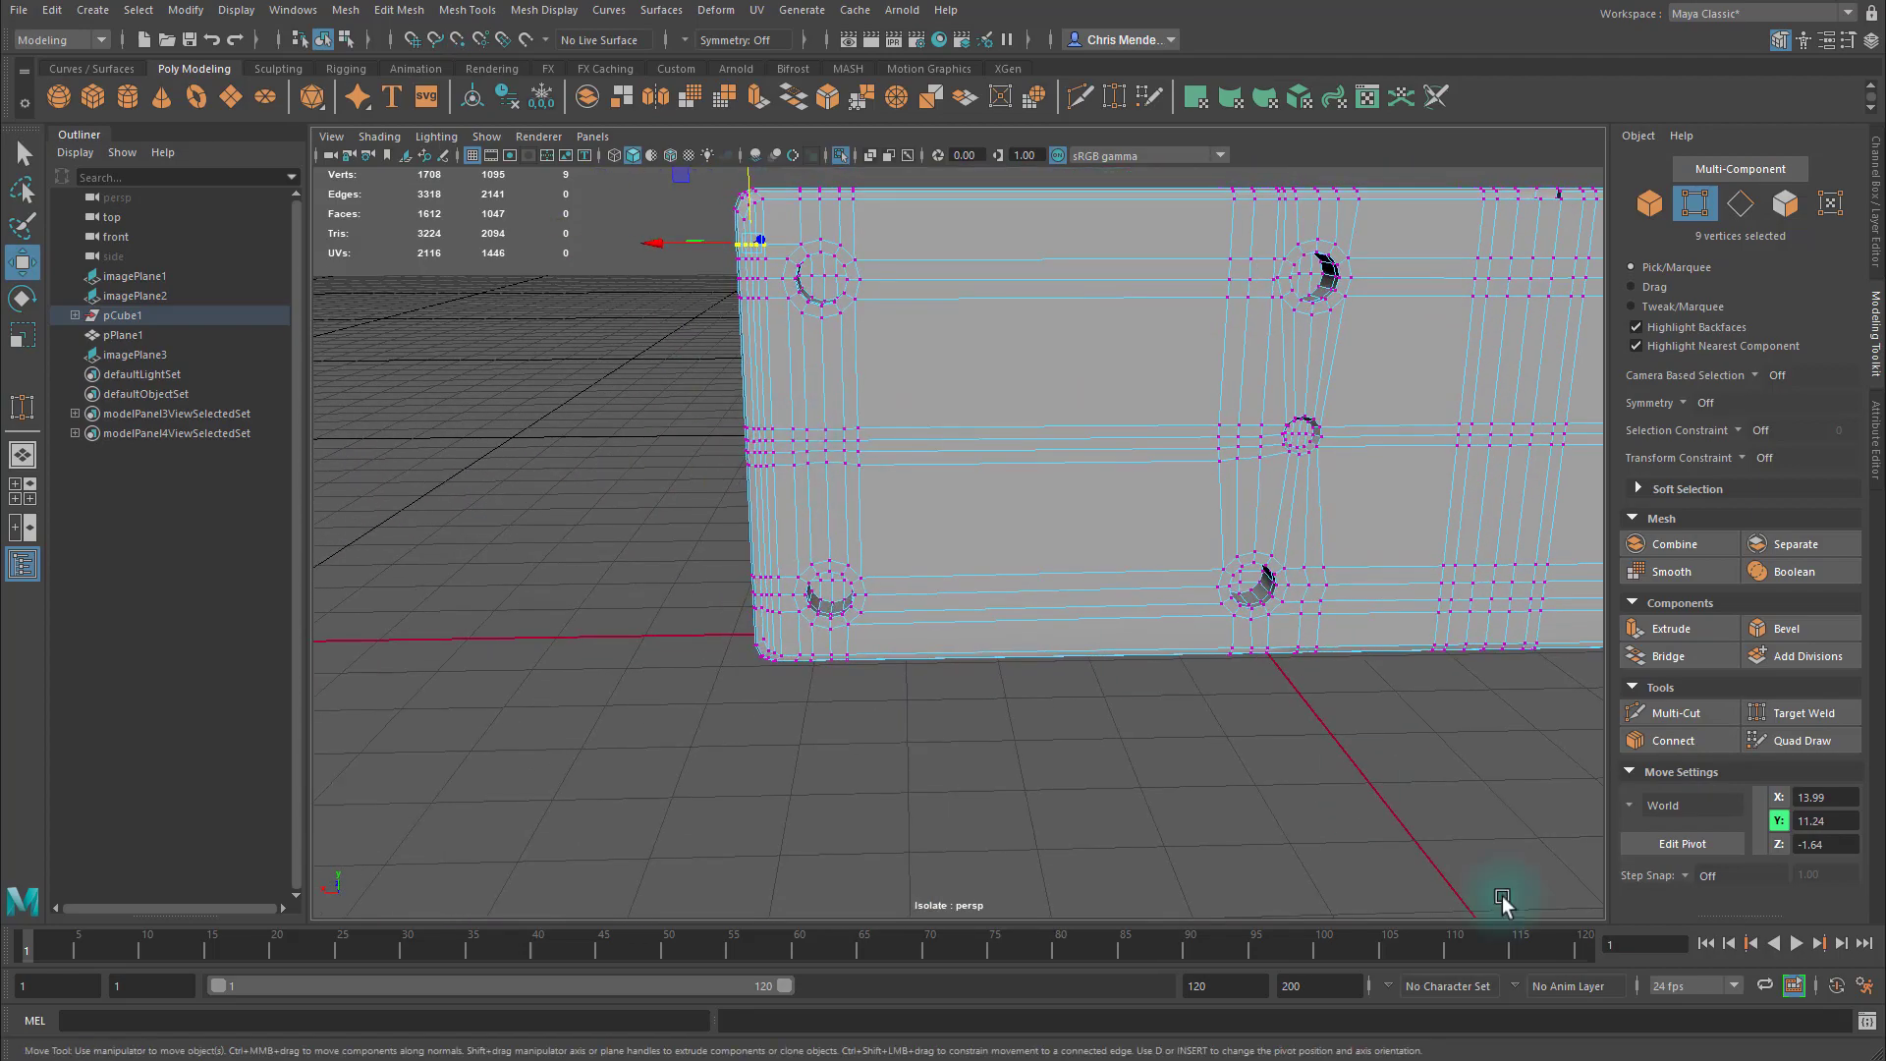
{"action": "middle_click_drag", "start_coordinate": [954, 558], "coordinate": [1044, 639], "text": "alt"}
{"action": "right_click_drag", "start_coordinate": [1045, 639], "coordinate": [964, 598], "text": "alt"}
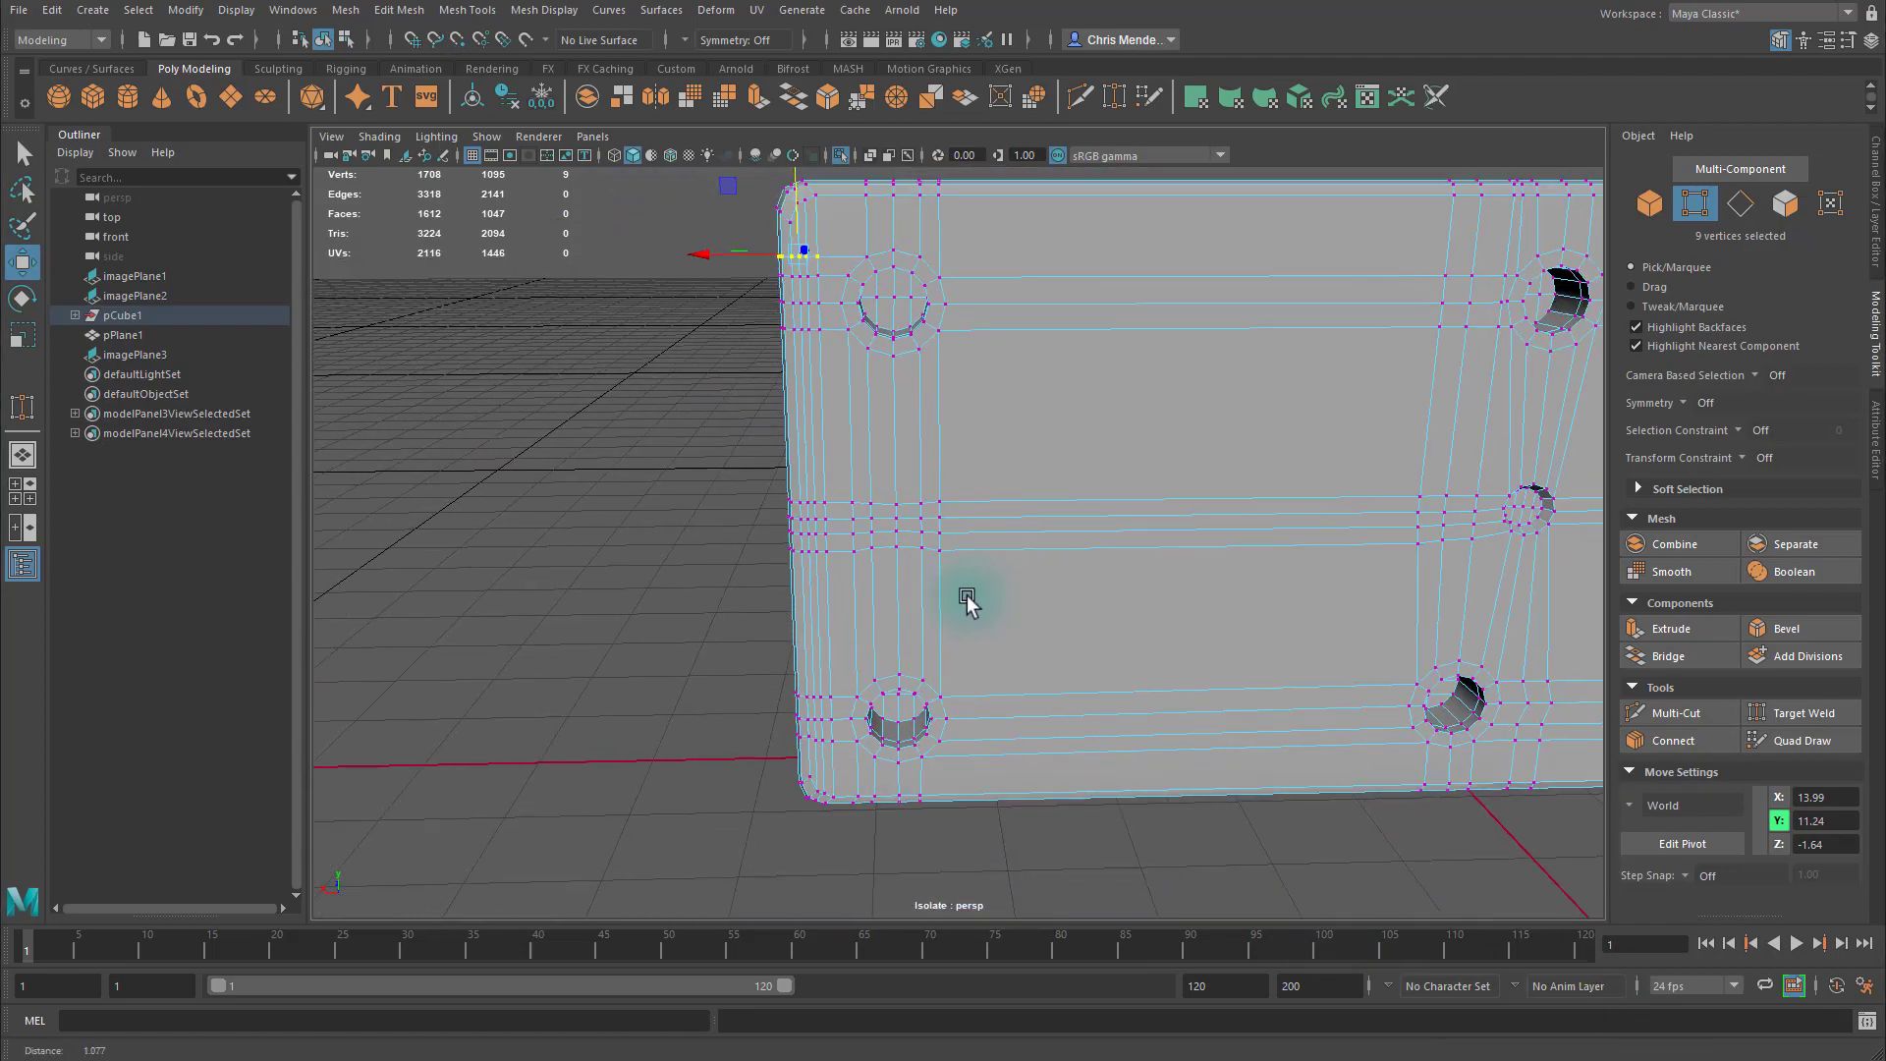
{"action": "middle_click_drag", "start_coordinate": [822, 557], "coordinate": [718, 548], "text": "alt"}
{"action": "left_click_drag", "start_coordinate": [718, 548], "coordinate": [625, 403], "text": "alt"}
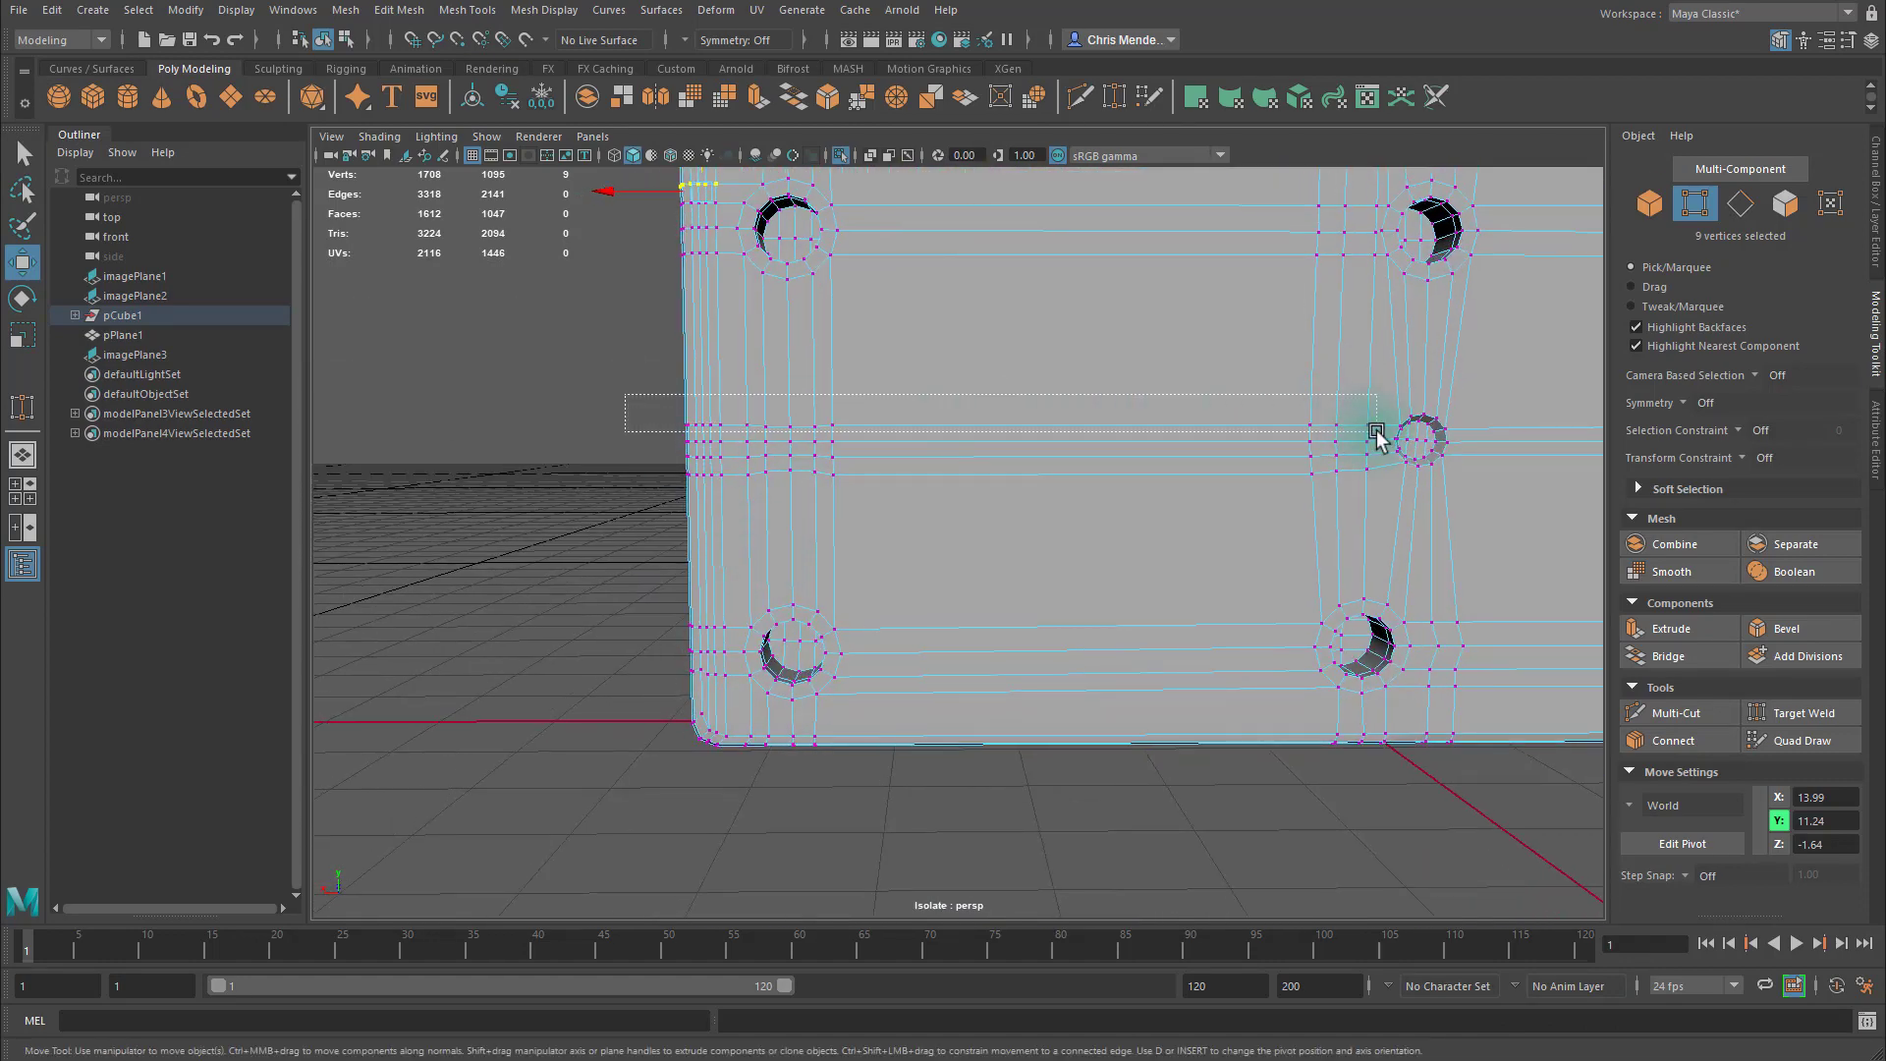
{"action": "left_click_drag", "start_coordinate": [1377, 433], "coordinate": [1377, 434]}
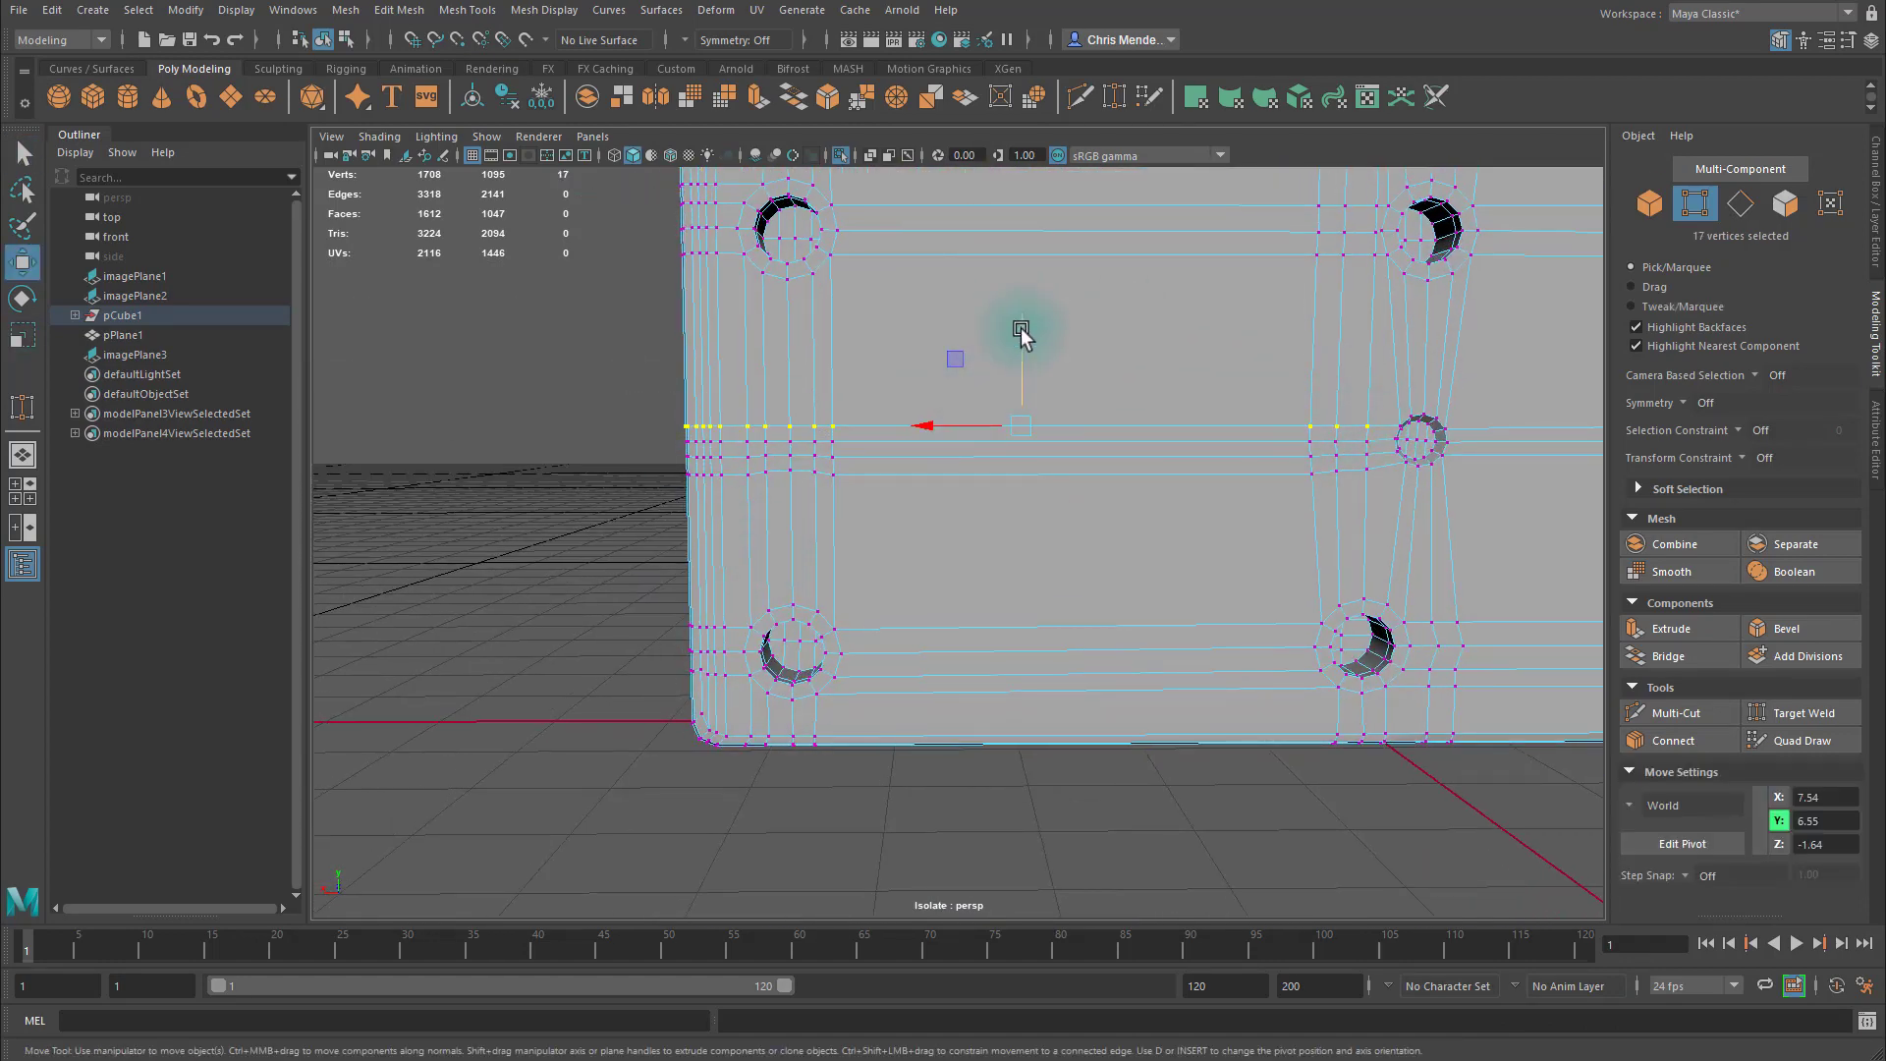
{"action": "left_click_drag", "start_coordinate": [1022, 329], "coordinate": [1376, 446]}
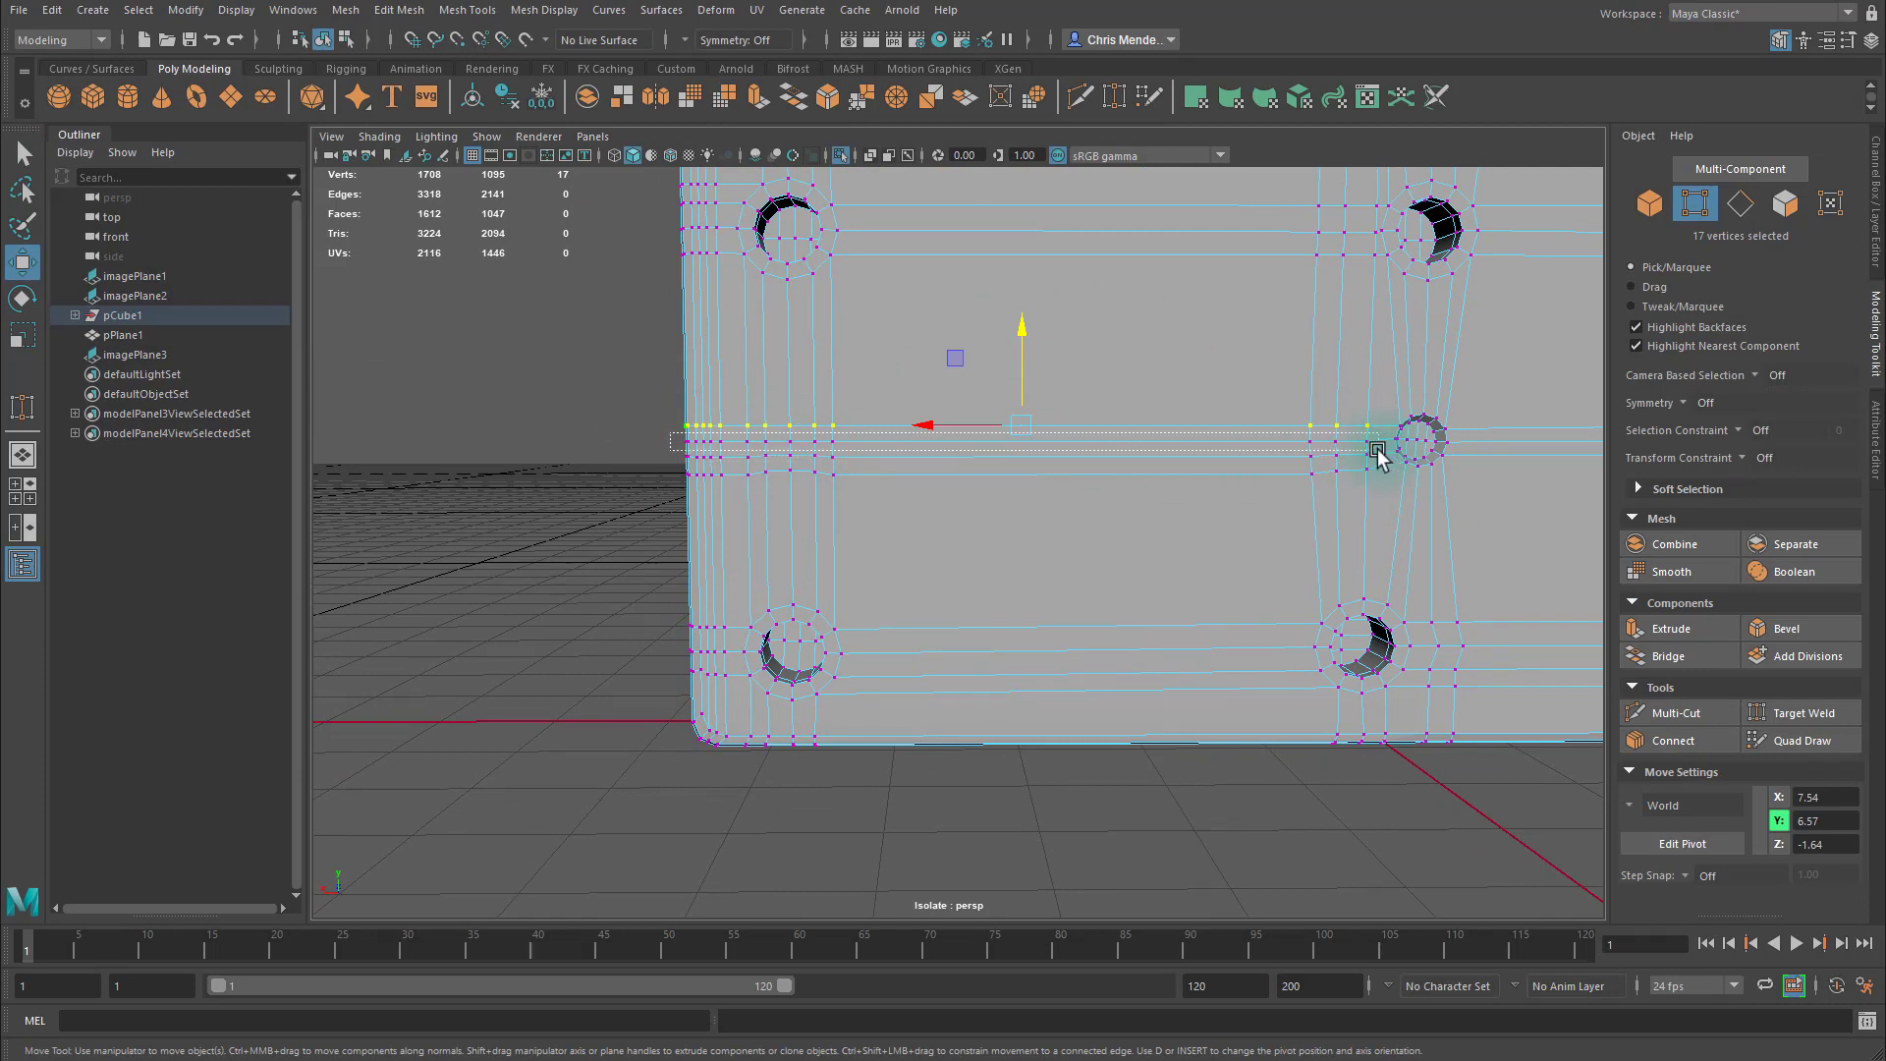
{"action": "key", "text": "r"}
{"action": "key", "text": "w"}
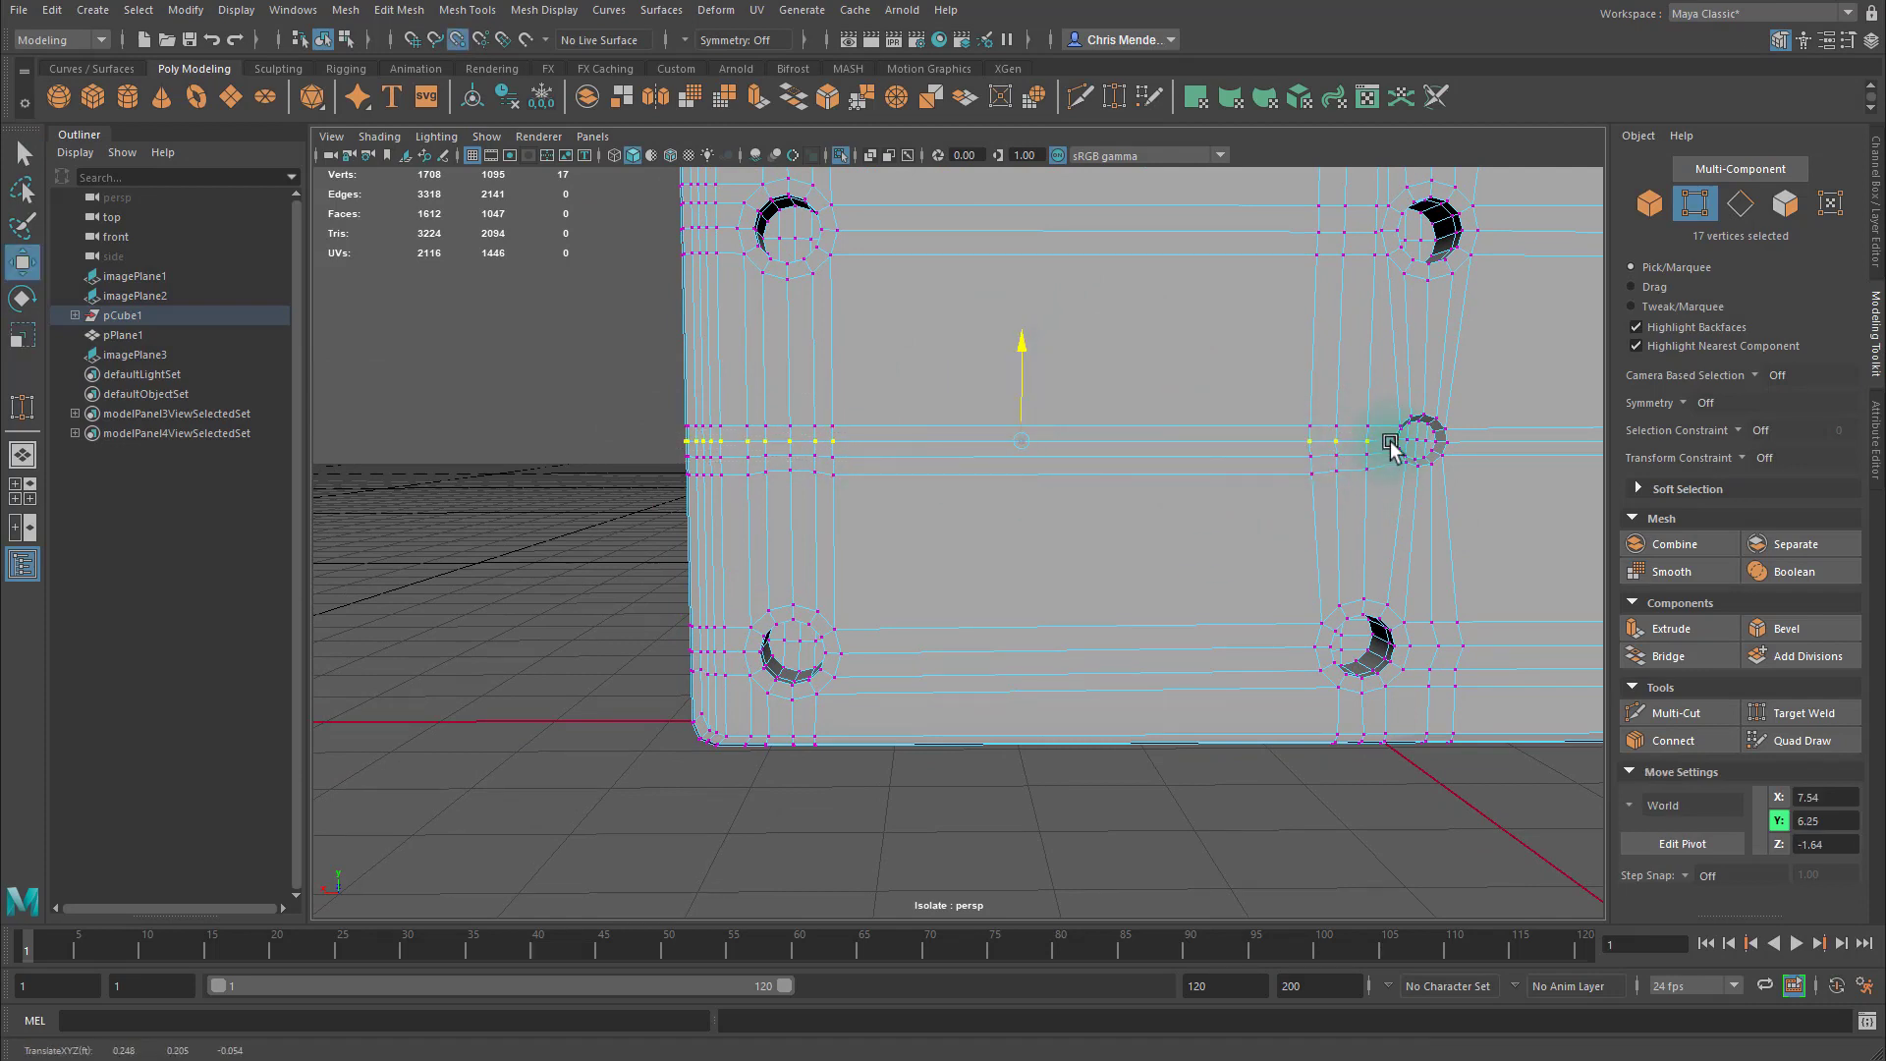
Flatten the lower two 17-vertex rows left of the small middle hole in Y, aligning the upper of them with the hole.
{"action": "left_click_drag", "start_coordinate": [671, 452], "coordinate": [1383, 461]}
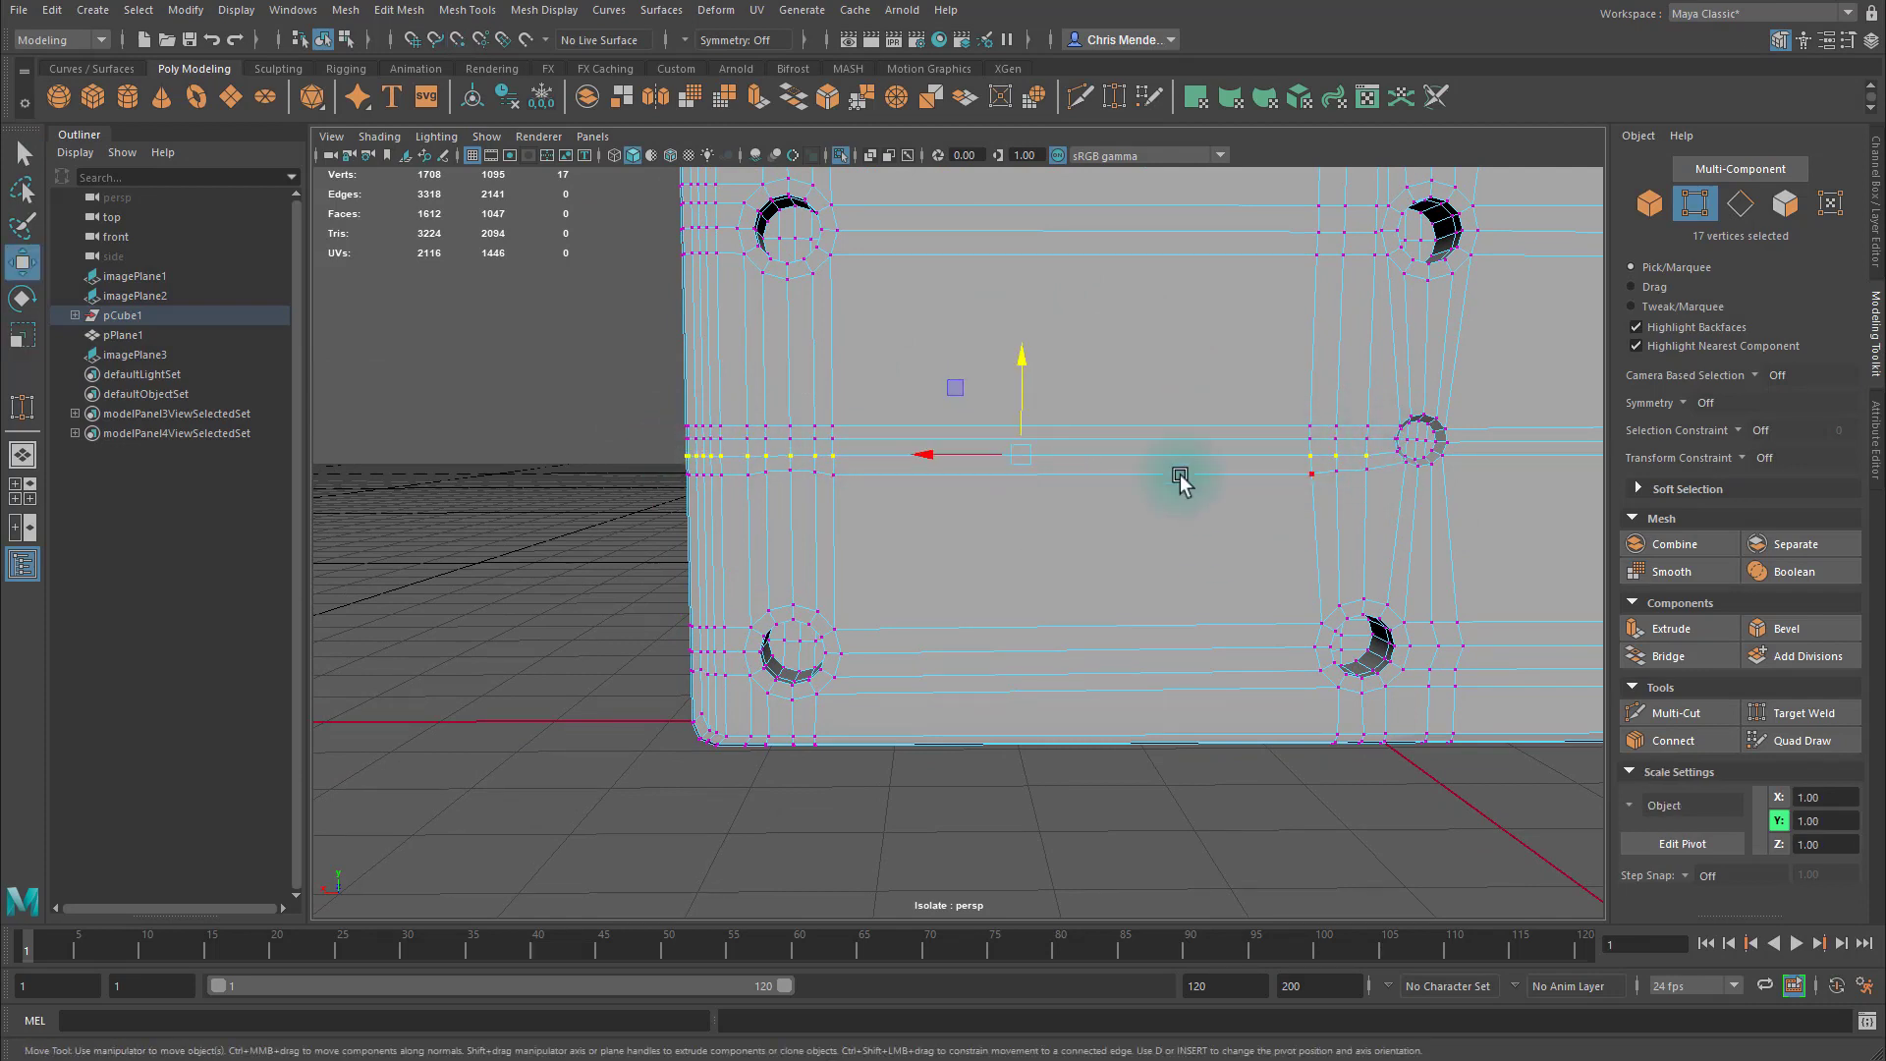
{"action": "middle_click_drag", "start_coordinate": [1381, 455], "coordinate": [1391, 462]}
{"action": "left_click_drag", "start_coordinate": [674, 466], "coordinate": [1372, 507]}
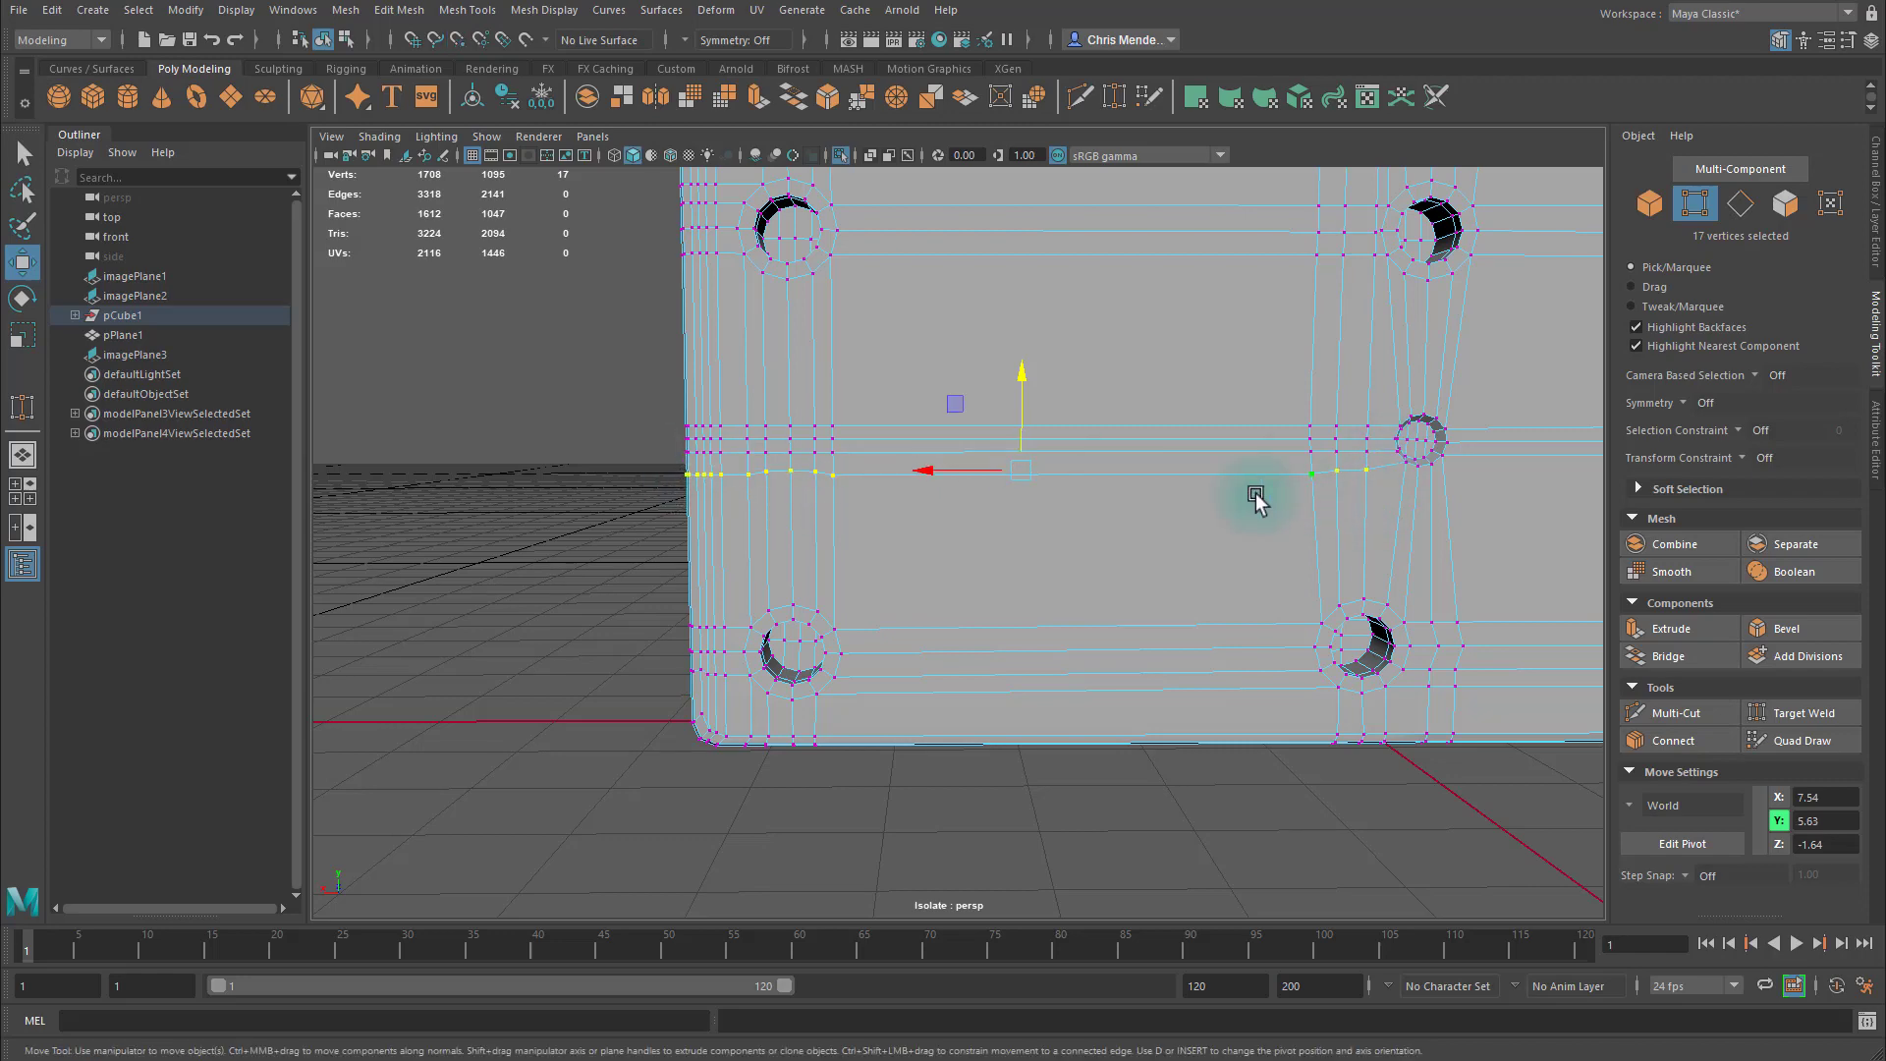
{"action": "key", "text": "r"}
{"action": "left_click_drag", "start_coordinate": [1023, 378], "coordinate": [1026, 532]}
{"action": "key", "text": "w"}
Flatten the uppermost nine-vertex row beside the lower-left hole in Y and snap it to the hole's outer ring.
{"action": "middle_click_drag", "start_coordinate": [905, 566], "coordinate": [1002, 558], "text": "alt"}
{"action": "left_click", "coordinate": [969, 551]}
{"action": "middle_click_drag", "start_coordinate": [943, 648], "coordinate": [1024, 594], "text": "alt"}
{"action": "scroll", "coordinate": [1024, 593], "scroll_direction": "up", "scroll_amount": 5}
{"action": "left_click_drag", "start_coordinate": [1024, 593], "coordinate": [1022, 578], "text": "alt"}
{"action": "left_click_drag", "start_coordinate": [783, 508], "coordinate": [910, 552]}
{"action": "key", "text": "r"}
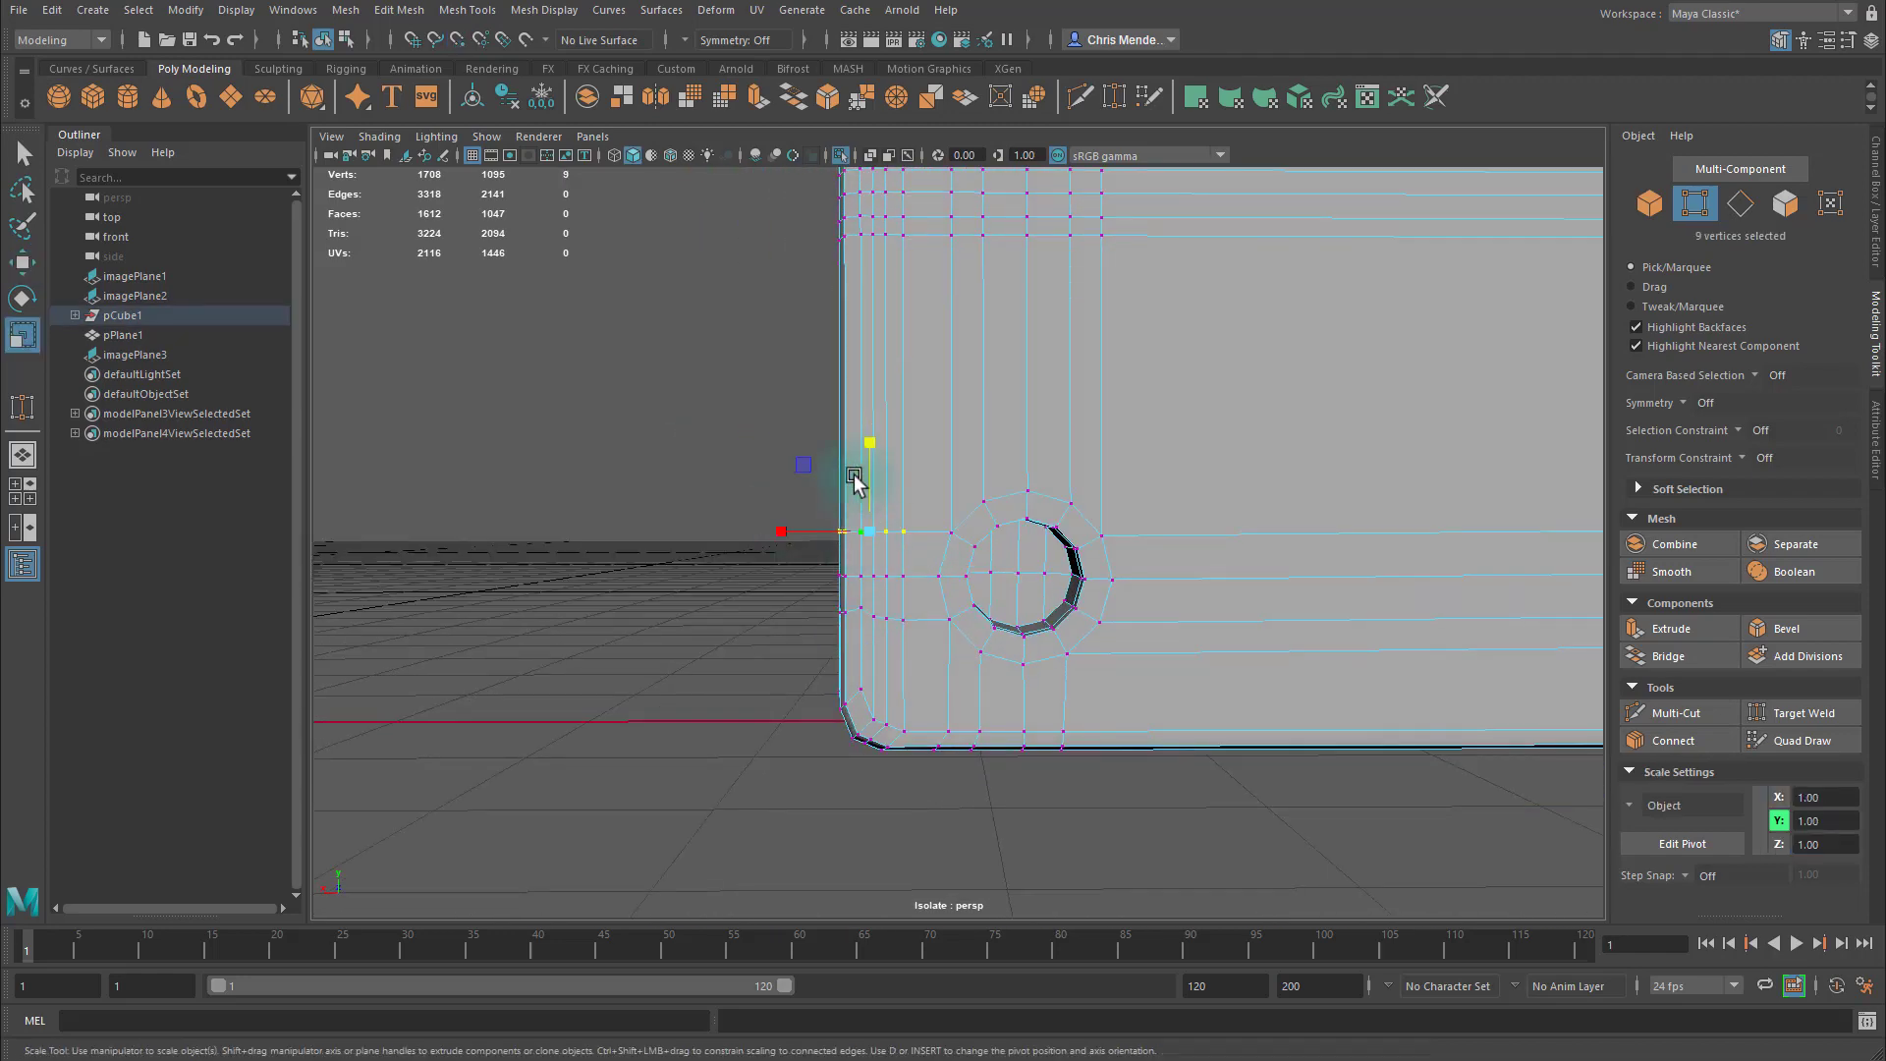
{"action": "left_click_drag", "start_coordinate": [868, 445], "coordinate": [870, 530]}
{"action": "key", "text": "w"}
{"action": "middle_click_drag", "start_coordinate": [965, 546], "coordinate": [954, 521]}
Level the middle and lowest nine-vertex rows beside the lower-left hole with the matching vertices on its outer ring.
{"action": "left_click_drag", "start_coordinate": [817, 562], "coordinate": [920, 591]}
{"action": "middle_click_drag", "start_coordinate": [935, 579], "coordinate": [943, 585]}
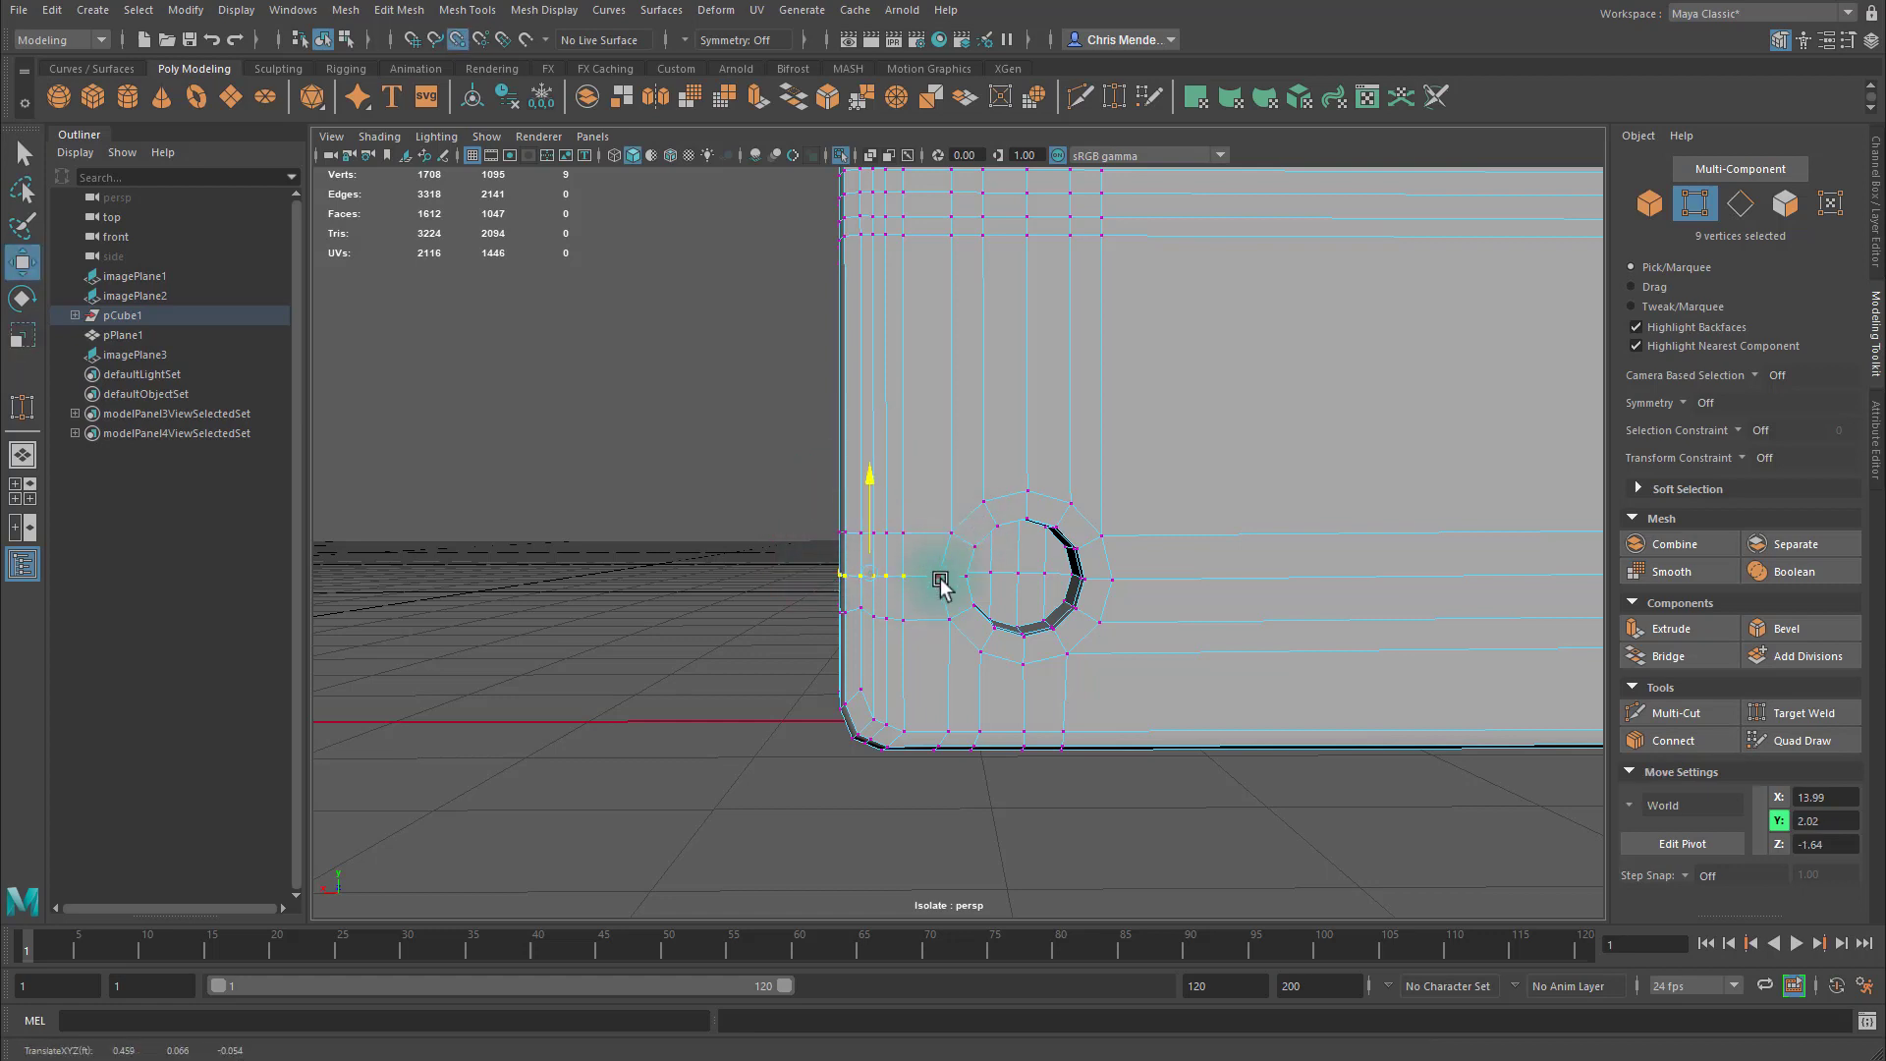
{"action": "left_click_drag", "start_coordinate": [819, 594], "coordinate": [919, 651]}
{"action": "left_click_drag", "start_coordinate": [920, 649], "coordinate": [950, 641], "text": "alt"}
{"action": "key", "text": "r"}
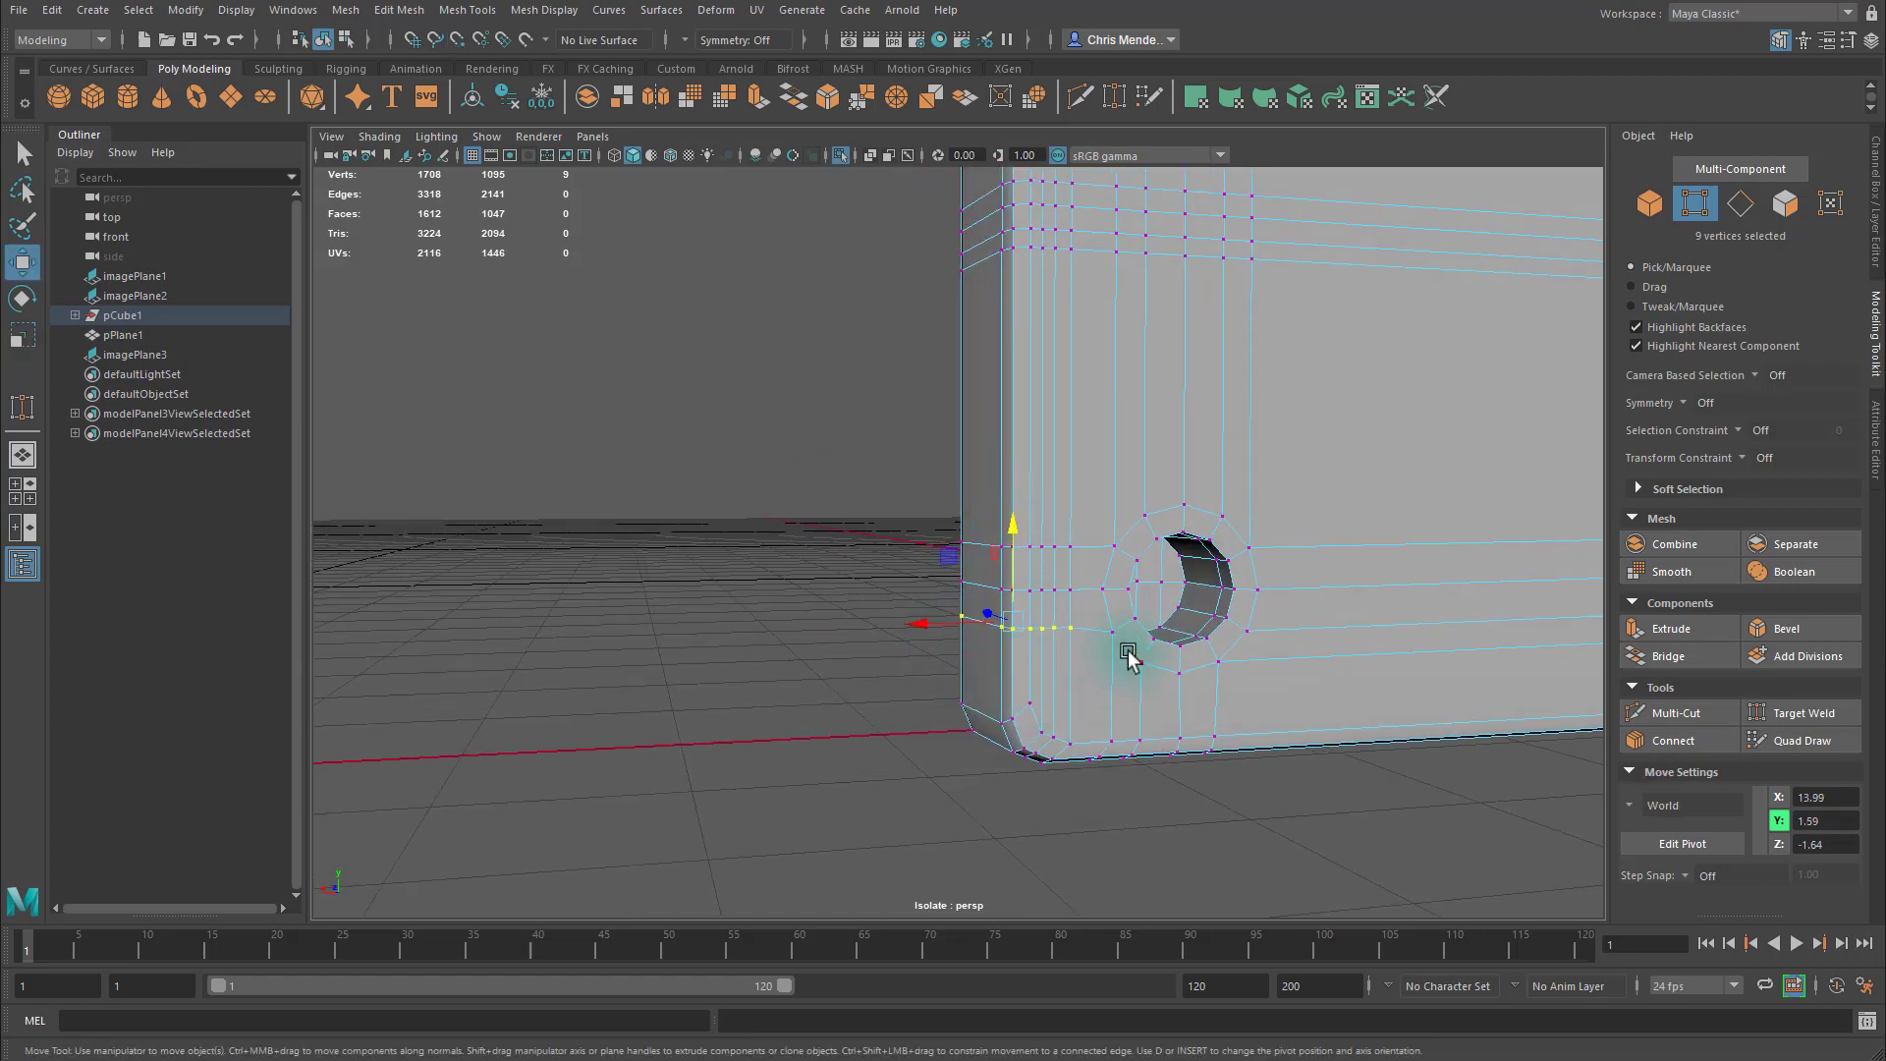
Straighten the leftmost six-vertex column below the lower-left hole in X and shift it toward the hole's lower-left ring vertex.
{"action": "left_click_drag", "start_coordinate": [1120, 722], "coordinate": [933, 678], "text": "alt"}
{"action": "left_click_drag", "start_coordinate": [895, 460], "coordinate": [917, 590]}
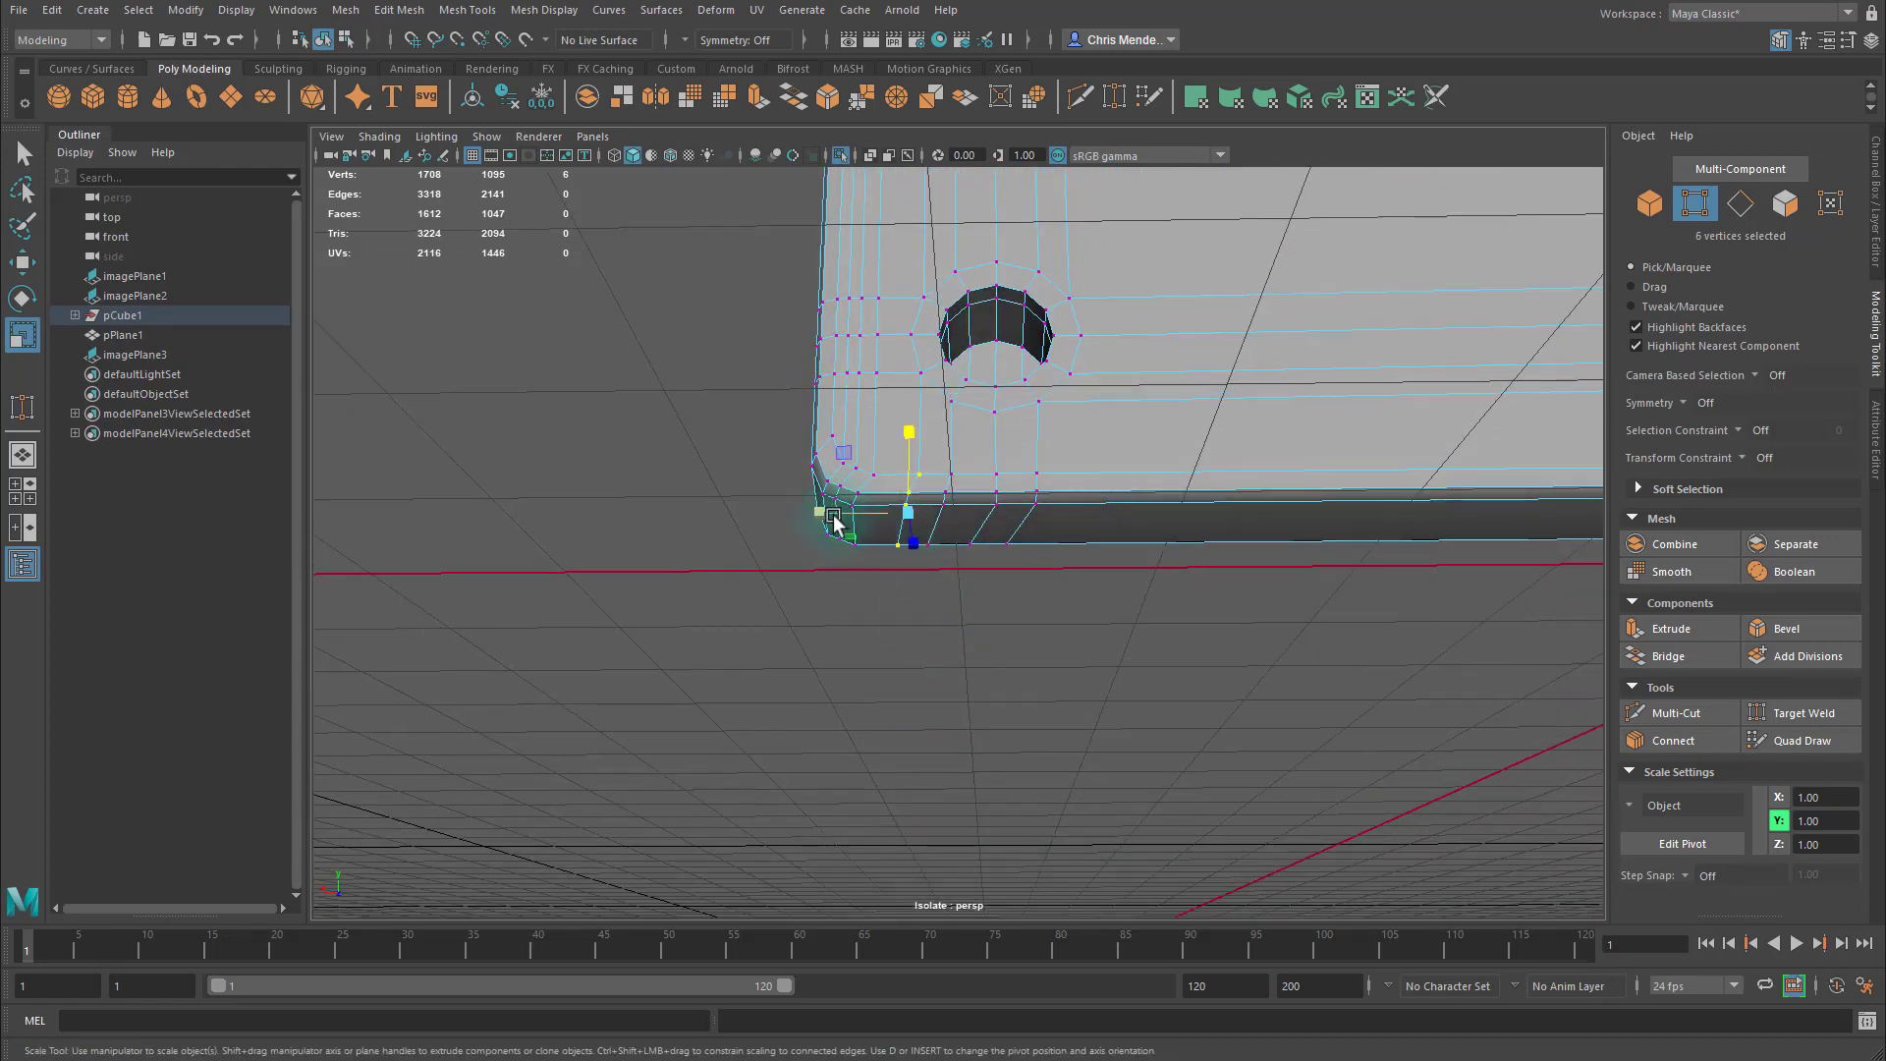
{"action": "key", "text": "w"}
{"action": "left_click_drag", "start_coordinate": [822, 514], "coordinate": [927, 398]}
{"action": "key", "text": "v"}
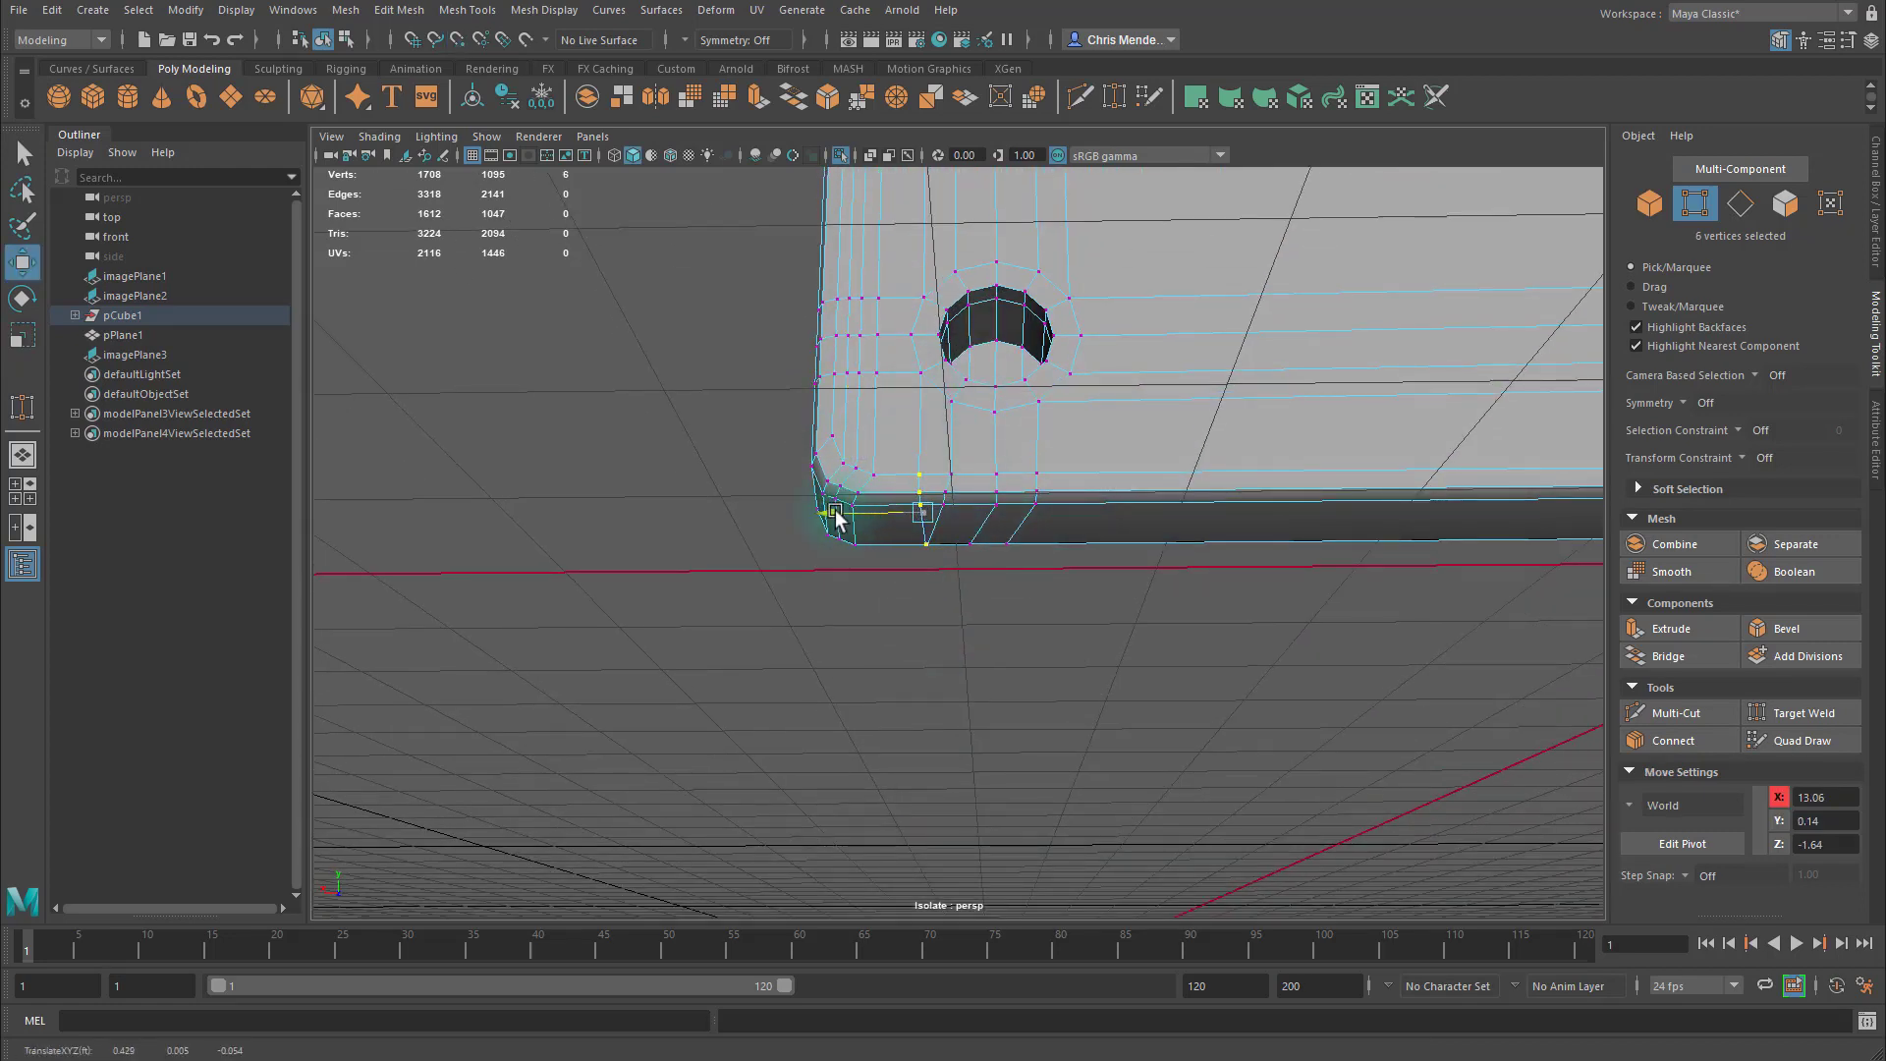
{"action": "left_click_drag", "start_coordinate": [835, 512], "coordinate": [826, 513]}
{"action": "left_click_drag", "start_coordinate": [1022, 565], "coordinate": [935, 544]}
{"action": "left_click_drag", "start_coordinate": [933, 568], "coordinate": [894, 450]}
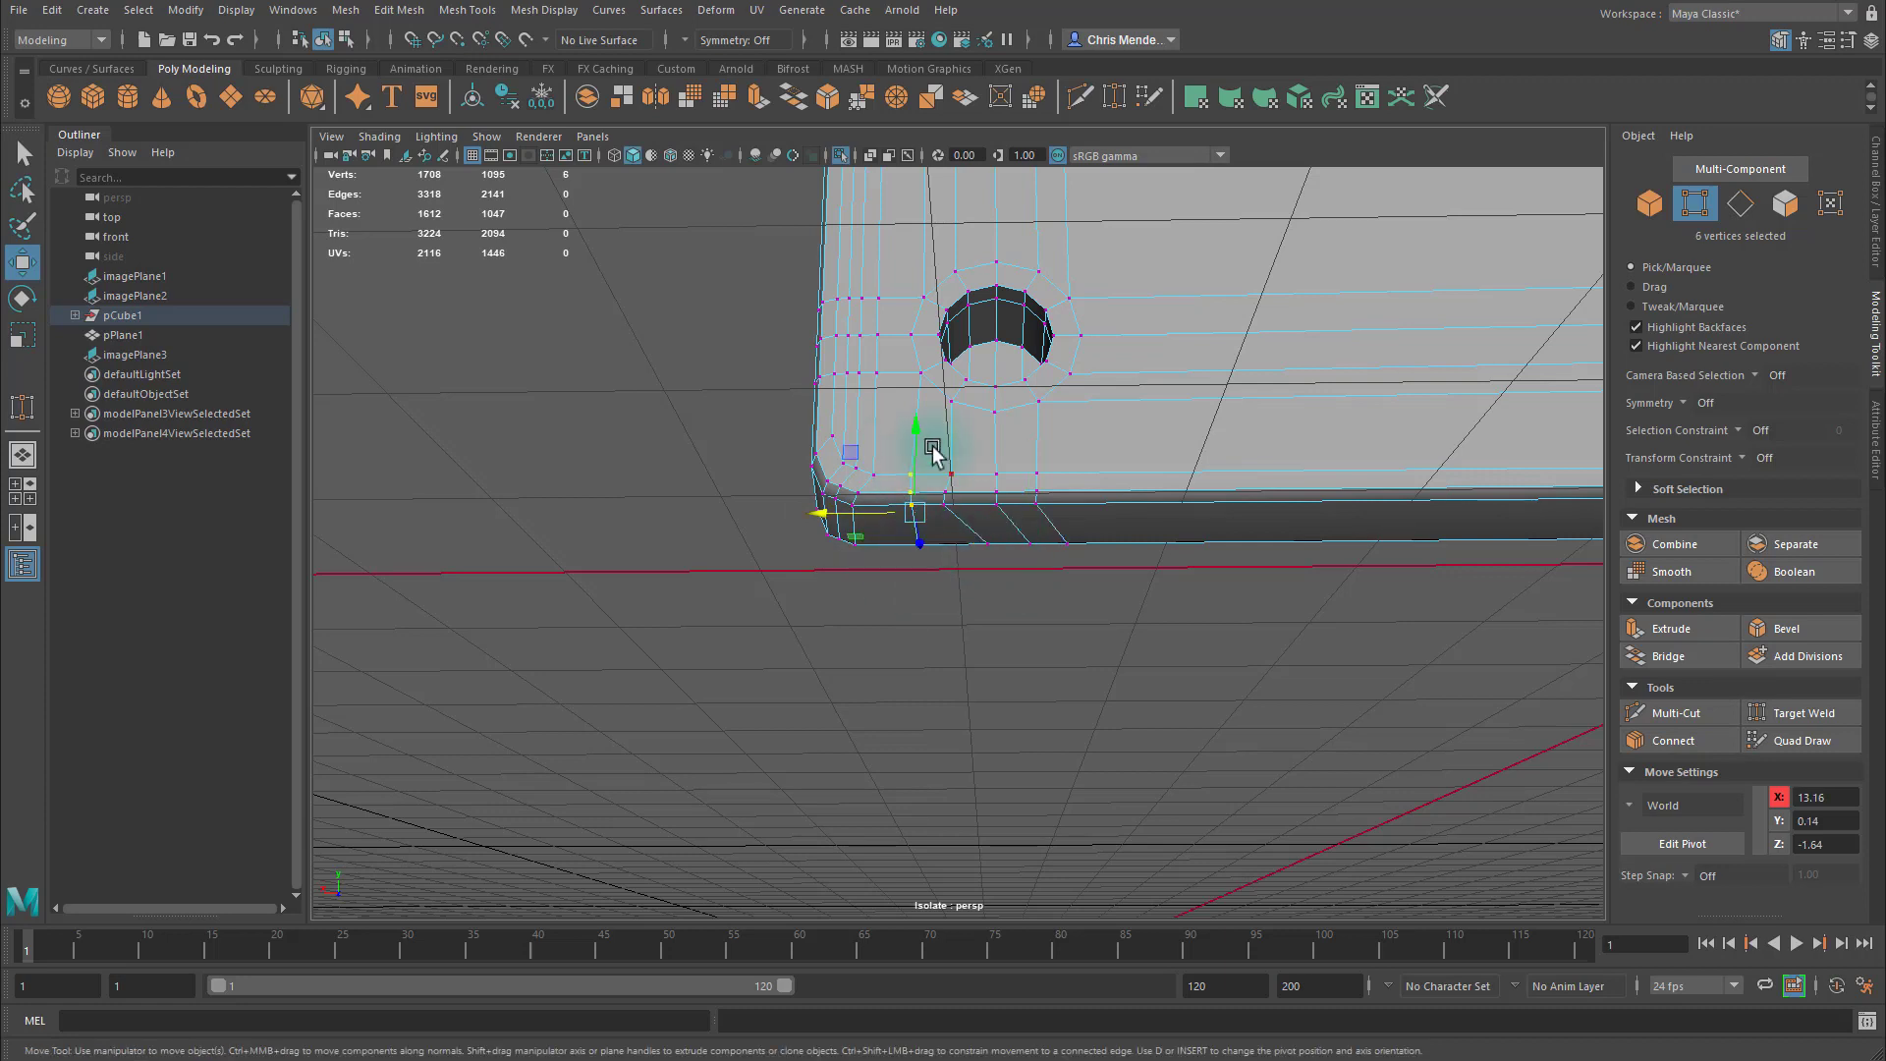
{"action": "key", "text": "v"}
{"action": "middle_click_drag", "start_coordinate": [943, 404], "coordinate": [938, 385]}
Straighten the rightmost six-vertex column below the lower-left hole in X and snap it to the hole's lower-right ring vertex.
{"action": "left_click_drag", "start_coordinate": [1004, 565], "coordinate": [955, 507]}
{"action": "left_click_drag", "start_coordinate": [1072, 521], "coordinate": [934, 496]}
{"action": "left_click_drag", "start_coordinate": [897, 507], "coordinate": [940, 494]}
{"action": "left_click", "coordinate": [1041, 495]}
{"action": "key", "text": "r"}
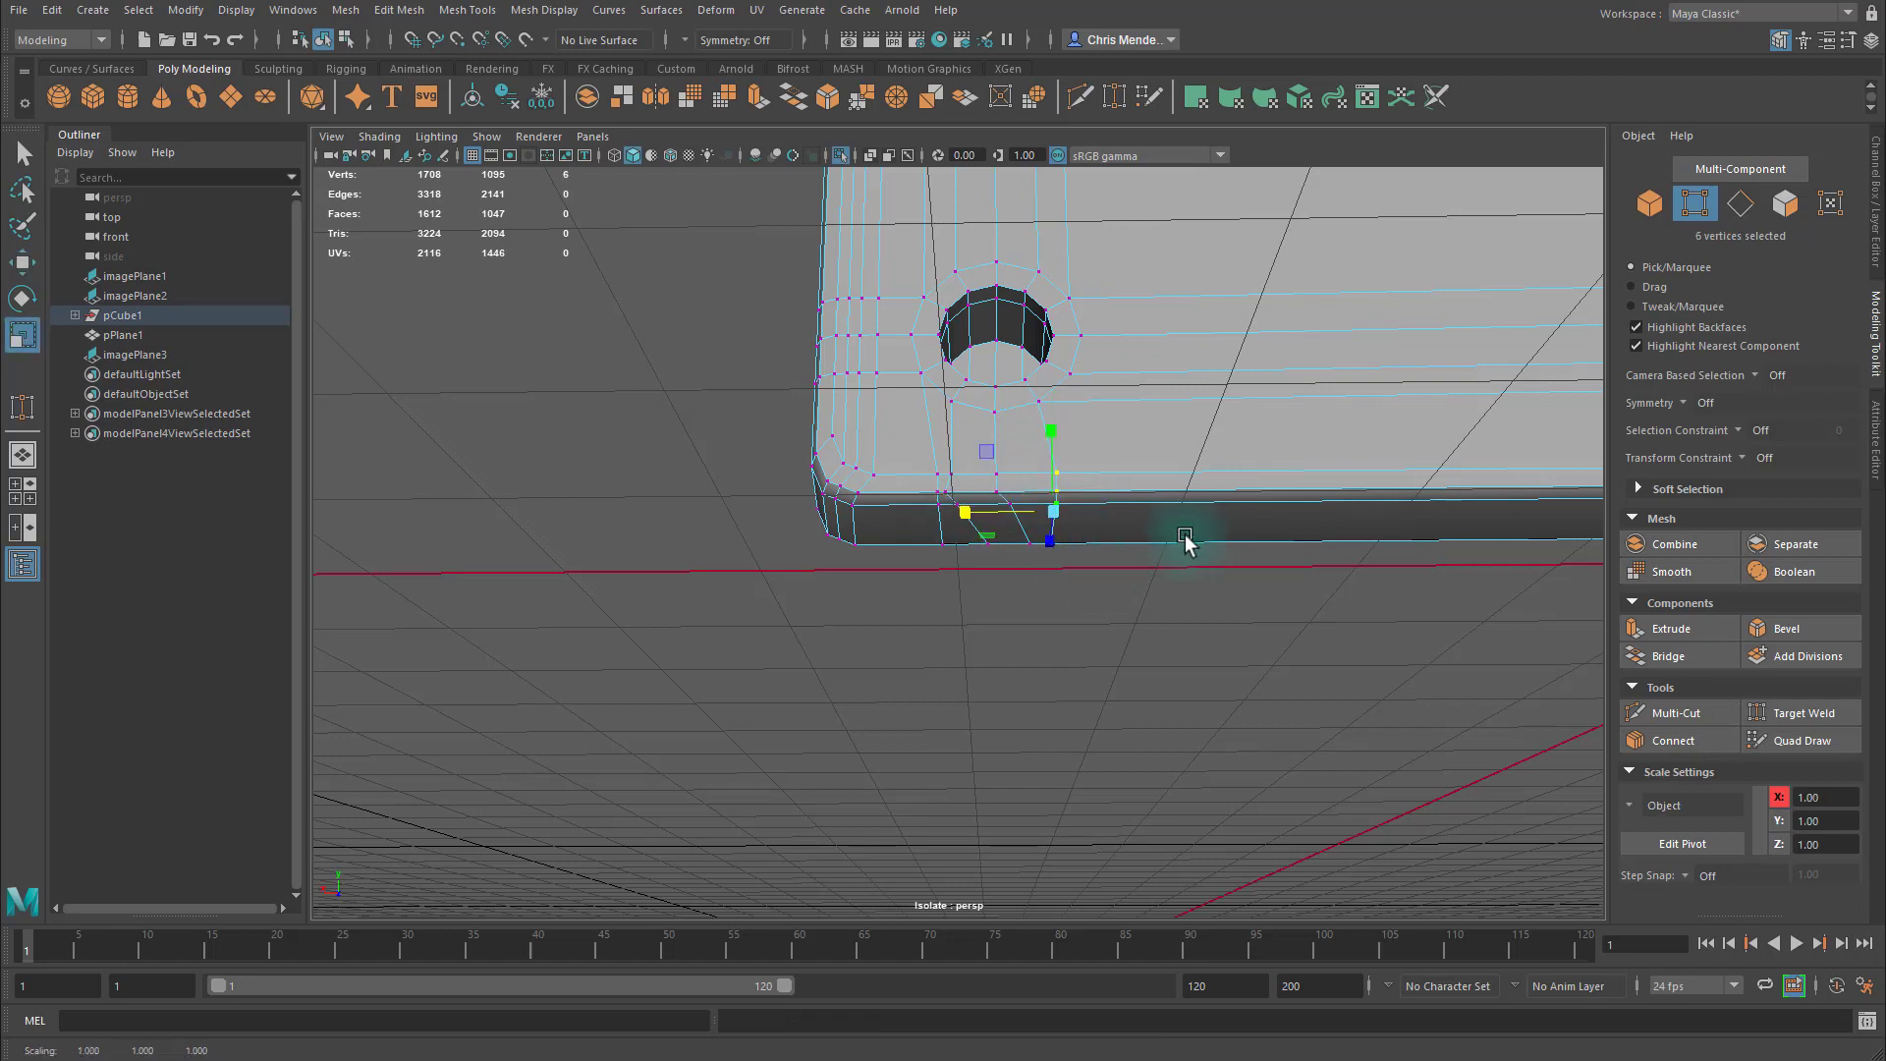
{"action": "key", "text": "w"}
{"action": "key", "text": "v"}
{"action": "mouse_move", "coordinate": [1022, 403]}
{"action": "middle_mouse_down"}
{"action": "mouse_move", "coordinate": [1046, 408]}
{"action": "mouse_move", "coordinate": [1023, 417]}
{"action": "mouse_move", "coordinate": [996, 393]}
{"action": "mouse_move", "coordinate": [1043, 412]}
{"action": "middle_mouse_up"}
{"action": "key", "text": "v"}
{"action": "key", "text": "ctrl+z"}
Straighten the column below the center of the lower-left hole in X and snap it to the ring's lowest vertex.
{"action": "left_click", "coordinate": [951, 513]}
{"action": "key", "text": "v"}
{"action": "left_click_drag", "start_coordinate": [1022, 584], "coordinate": [1032, 501]}
{"action": "left_click", "coordinate": [1027, 544], "text": "shift"}
{"action": "key", "text": "r"}
{"action": "key", "text": "w"}
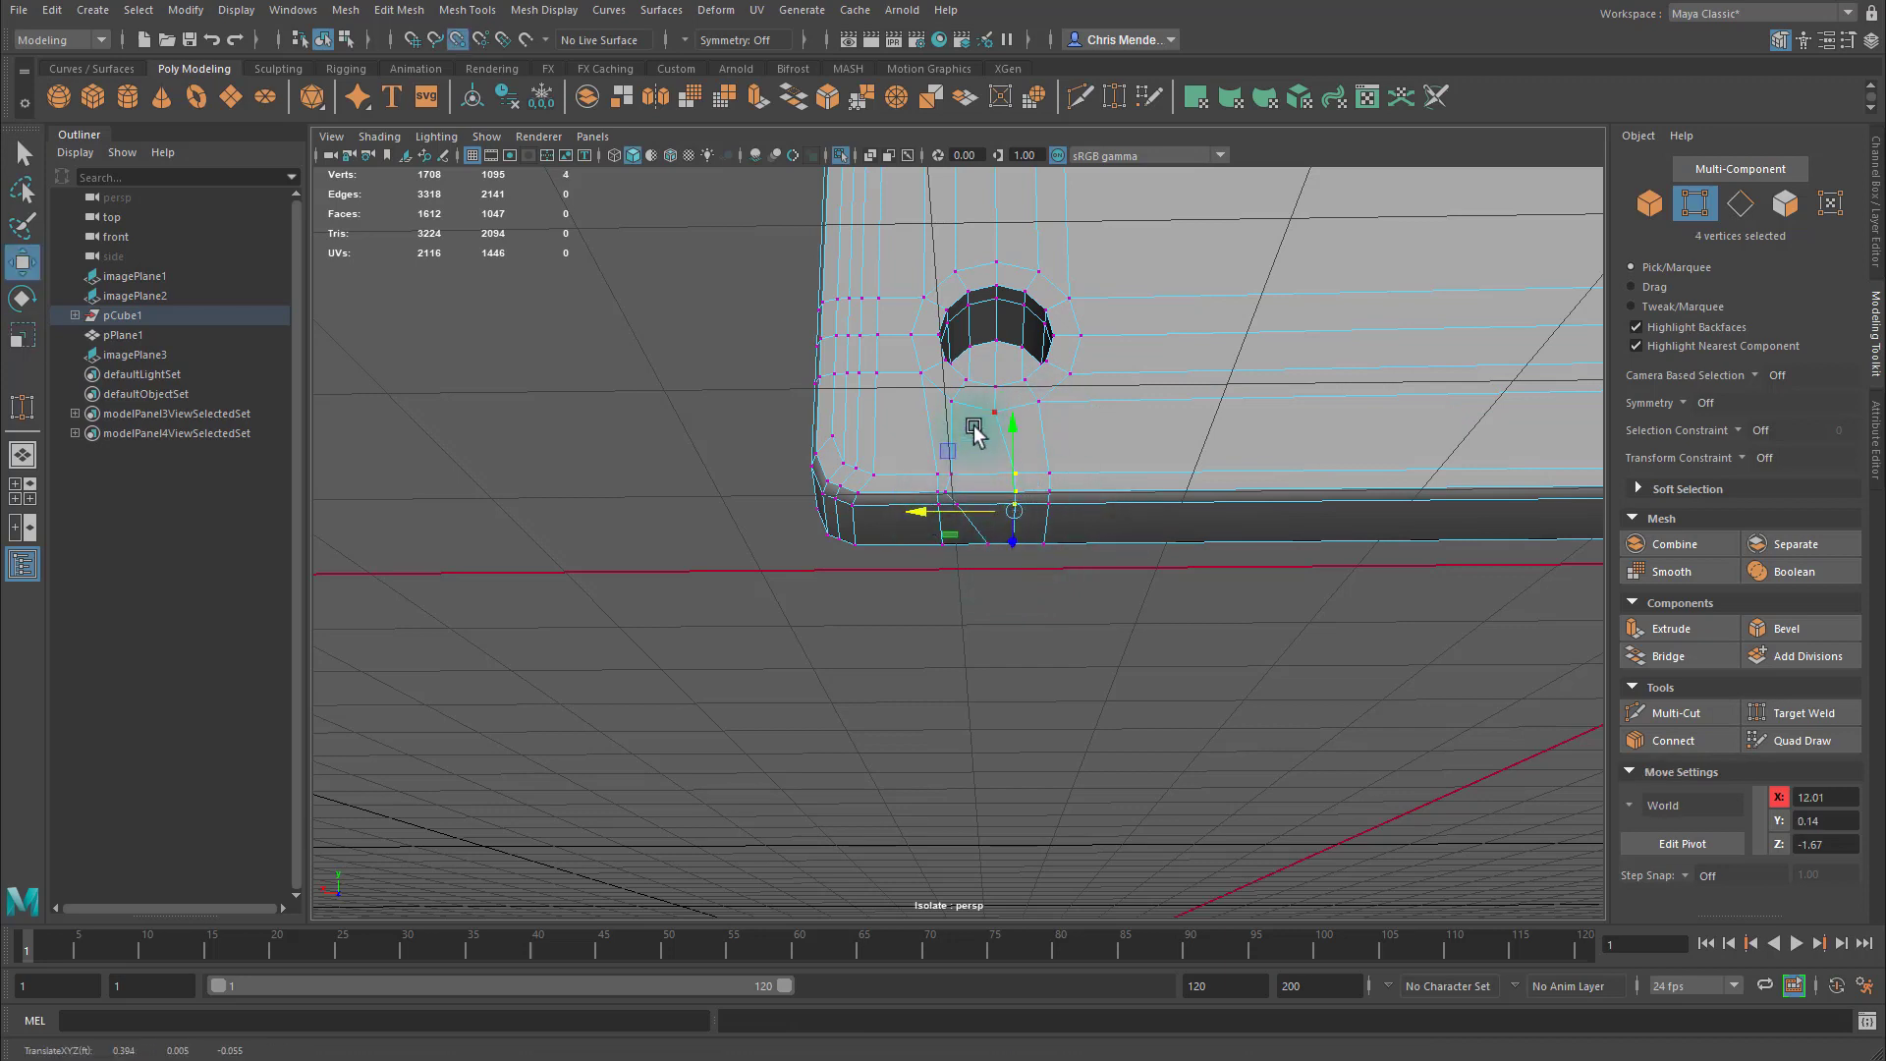
{"action": "key", "text": "v"}
{"action": "middle_click_drag", "start_coordinate": [977, 433], "coordinate": [991, 413]}
Straighten the second column below the lower-left hole in X and snap it along X to the ring's lower-left vertex.
{"action": "left_click", "coordinate": [983, 564]}
{"action": "left_click", "coordinate": [988, 544]}
{"action": "left_click_drag", "start_coordinate": [945, 456], "coordinate": [945, 454], "text": "shift"}
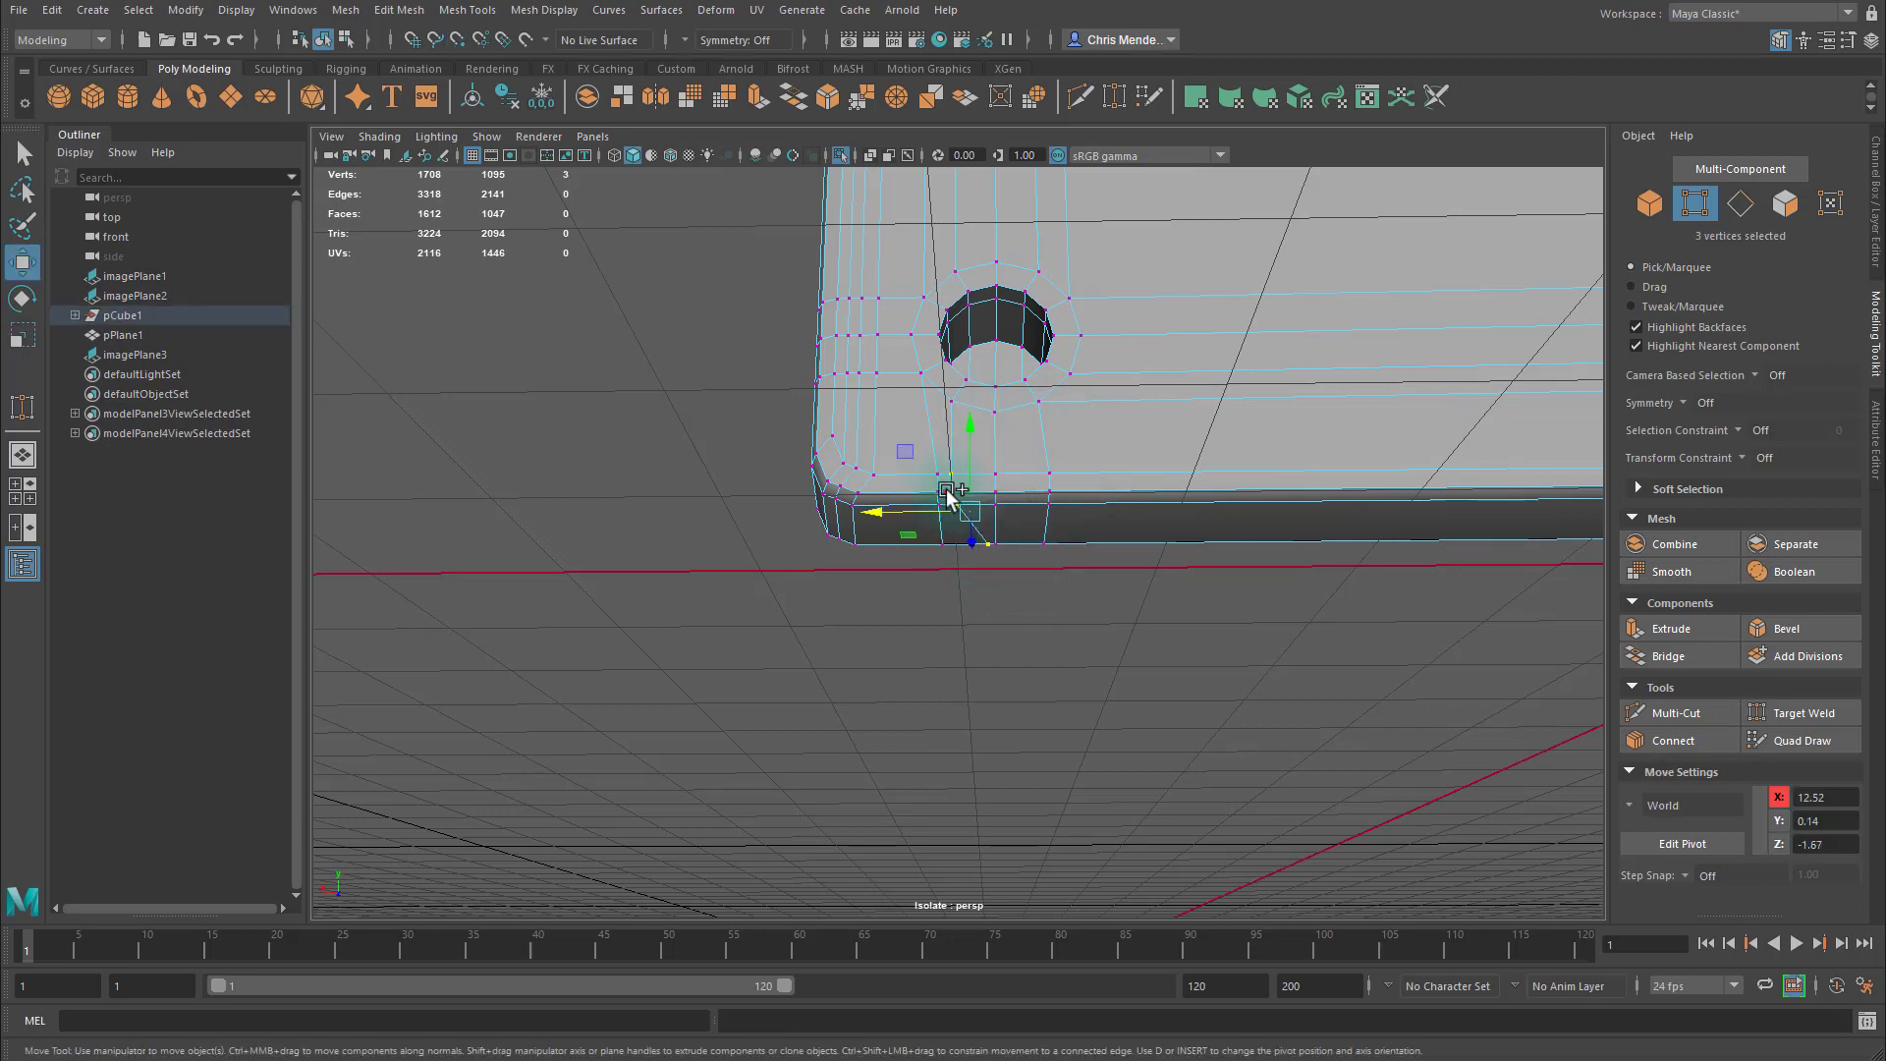
{"action": "key", "text": "r"}
{"action": "middle_click_drag", "start_coordinate": [911, 526], "coordinate": [1000, 510]}
{"action": "key", "text": "w"}
{"action": "left_click_drag", "start_coordinate": [967, 430], "coordinate": [956, 423]}
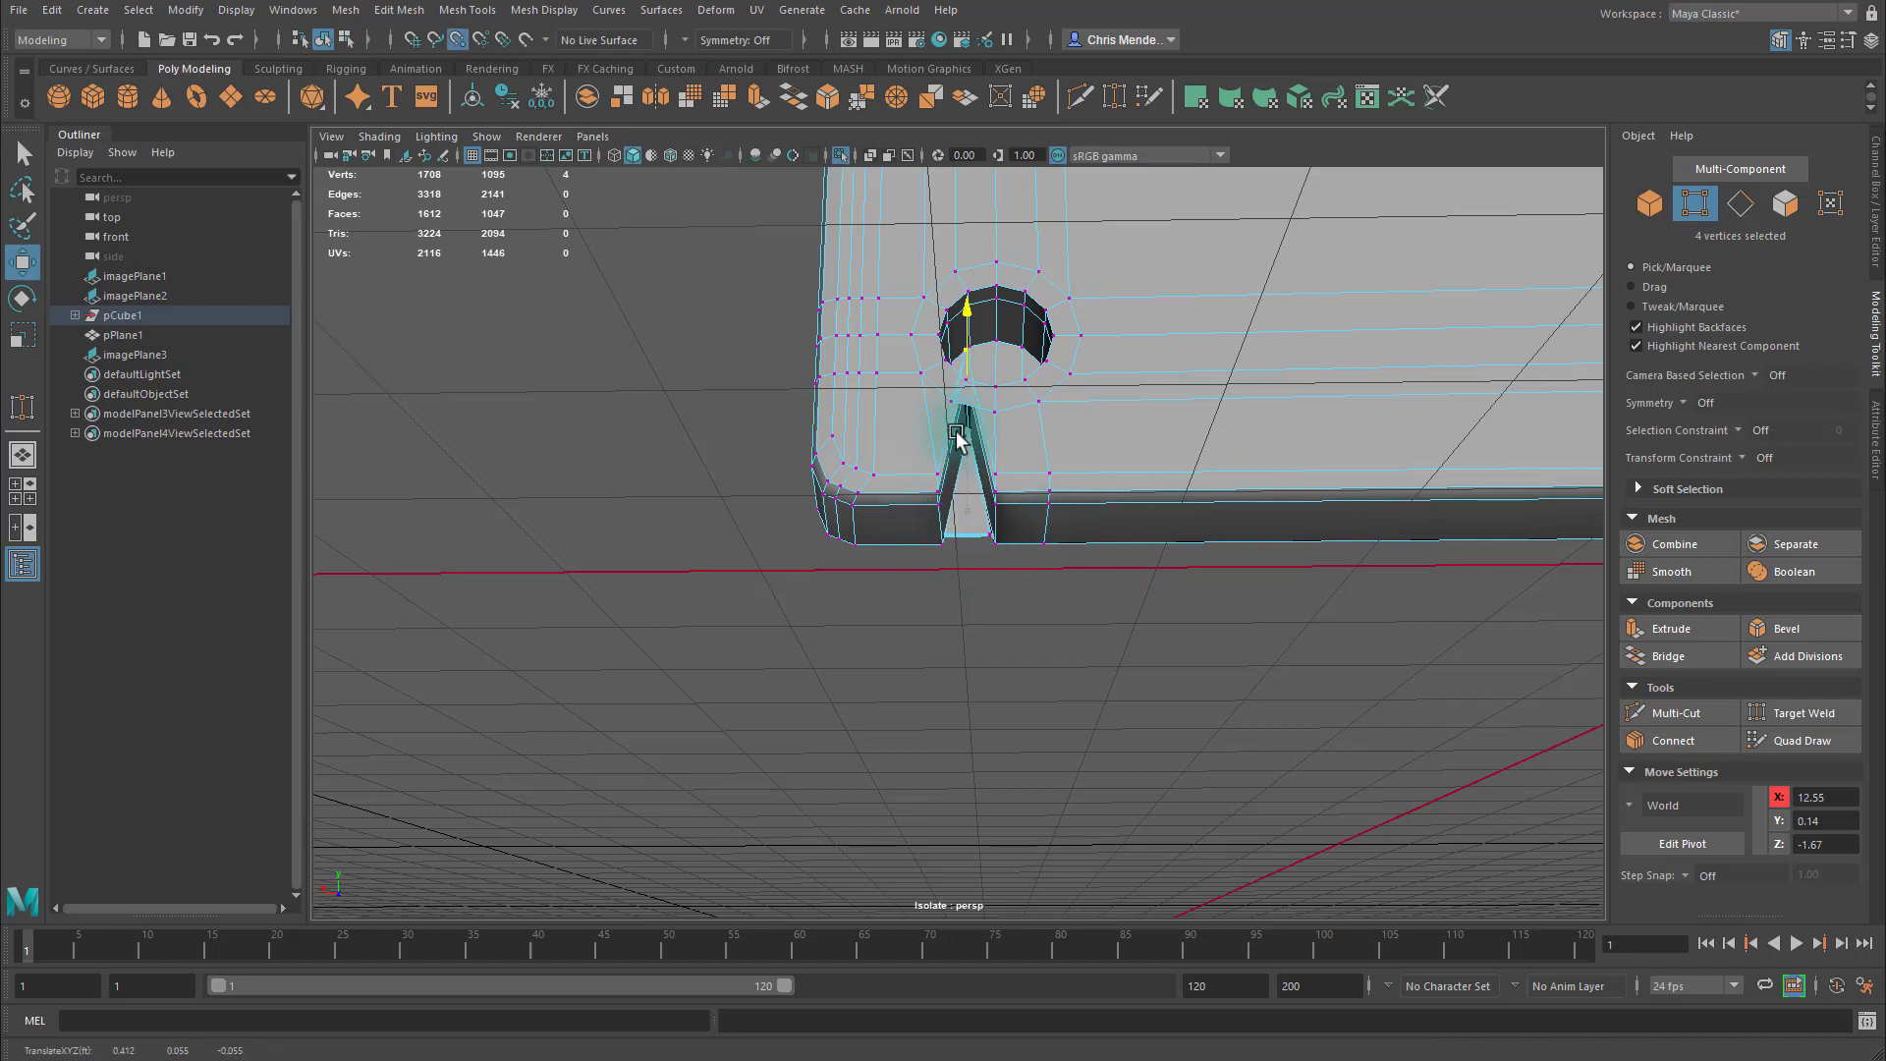
{"action": "key", "text": "ctrl+z"}
{"action": "left_click", "coordinate": [881, 512]}
{"action": "middle_click_drag", "start_coordinate": [932, 432], "coordinate": [951, 408]}
Straighten the leftmost six-vertex column again and snap it in X to the vertex left of the lower-left hole's ring.
{"action": "left_click_drag", "start_coordinate": [917, 447], "coordinate": [945, 568]}
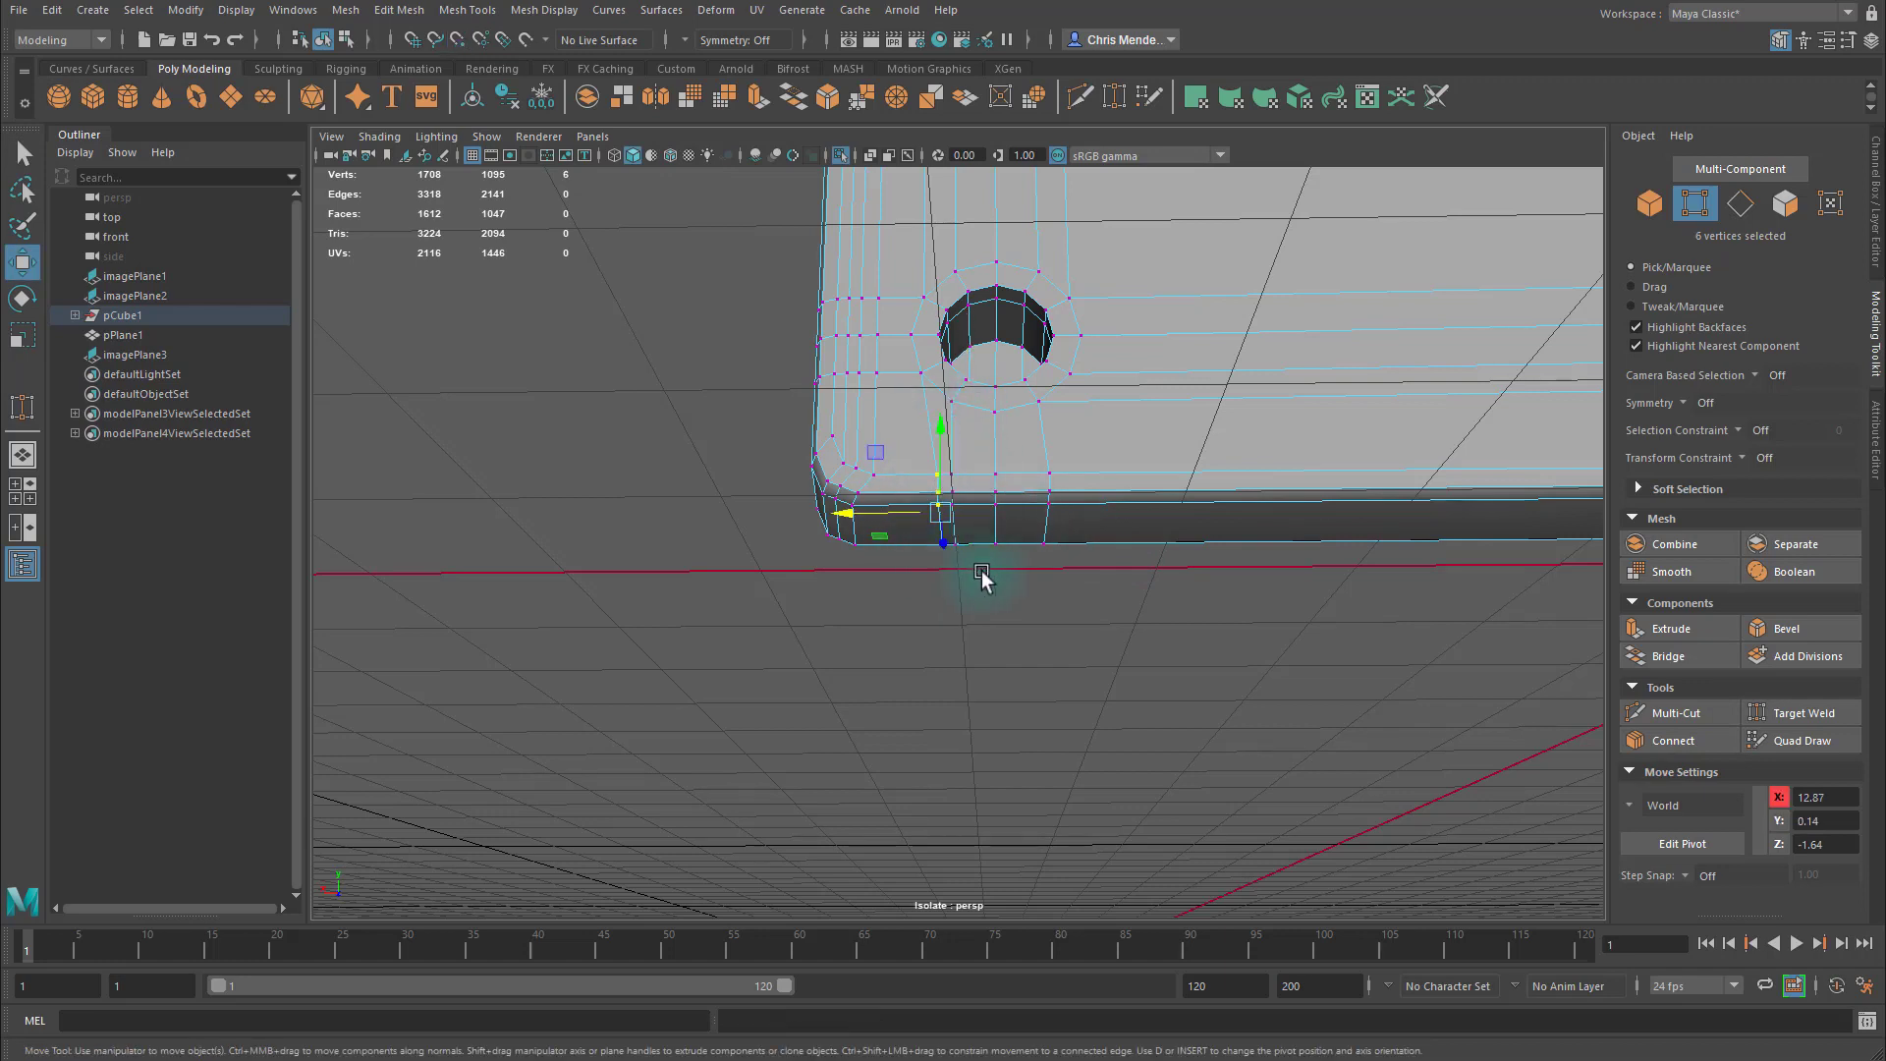
{"action": "left_click_drag", "start_coordinate": [851, 513], "coordinate": [966, 516]}
{"action": "key", "text": "r"}
{"action": "key", "text": "w"}
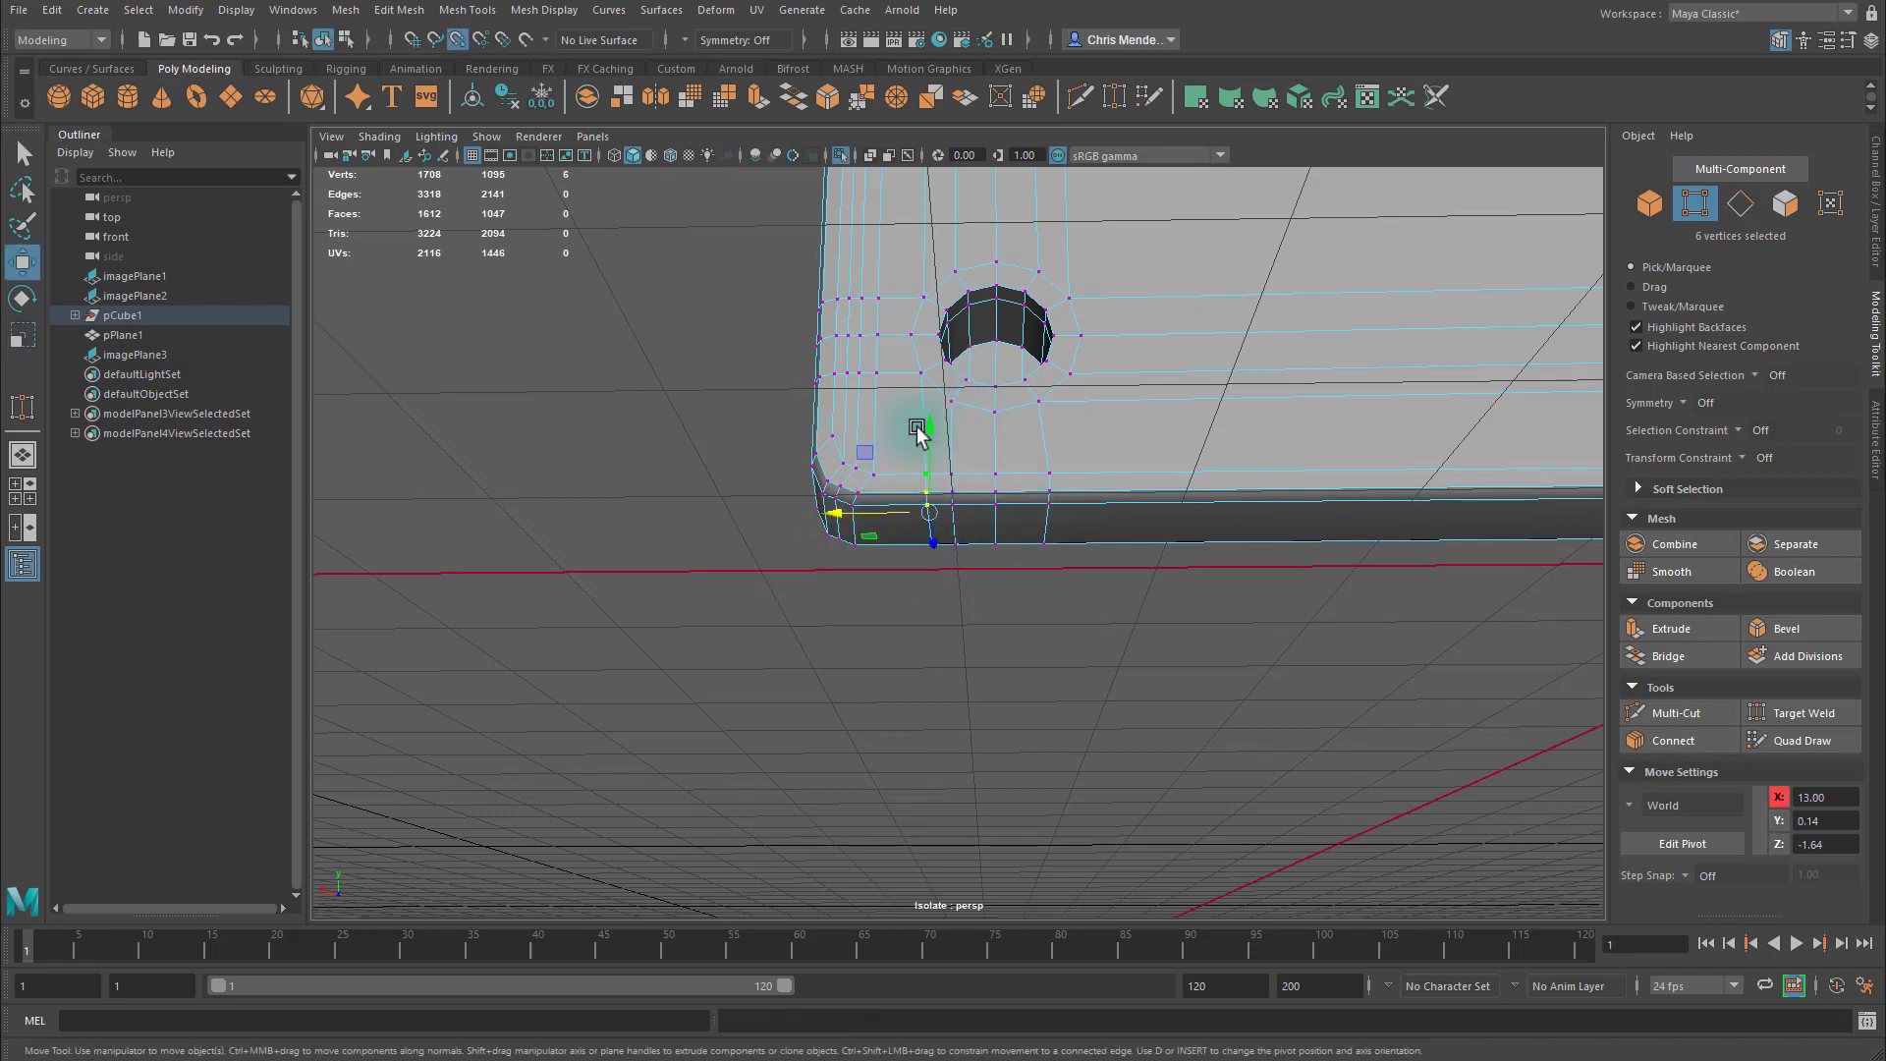
{"action": "middle_click", "coordinate": [926, 375]}
Select the leftmost 13-vertex column beside the upper-middle hole and scale it in X into a straight line.
{"action": "left_click_drag", "start_coordinate": [1077, 491], "coordinate": [949, 376], "text": "alt"}
{"action": "middle_click_drag", "start_coordinate": [984, 507], "coordinate": [969, 366], "text": "alt"}
{"action": "left_click_drag", "start_coordinate": [940, 329], "coordinate": [973, 676], "text": "shift"}
{"action": "key", "text": "r"}
{"action": "left_click_drag", "start_coordinate": [866, 438], "coordinate": [1074, 451]}
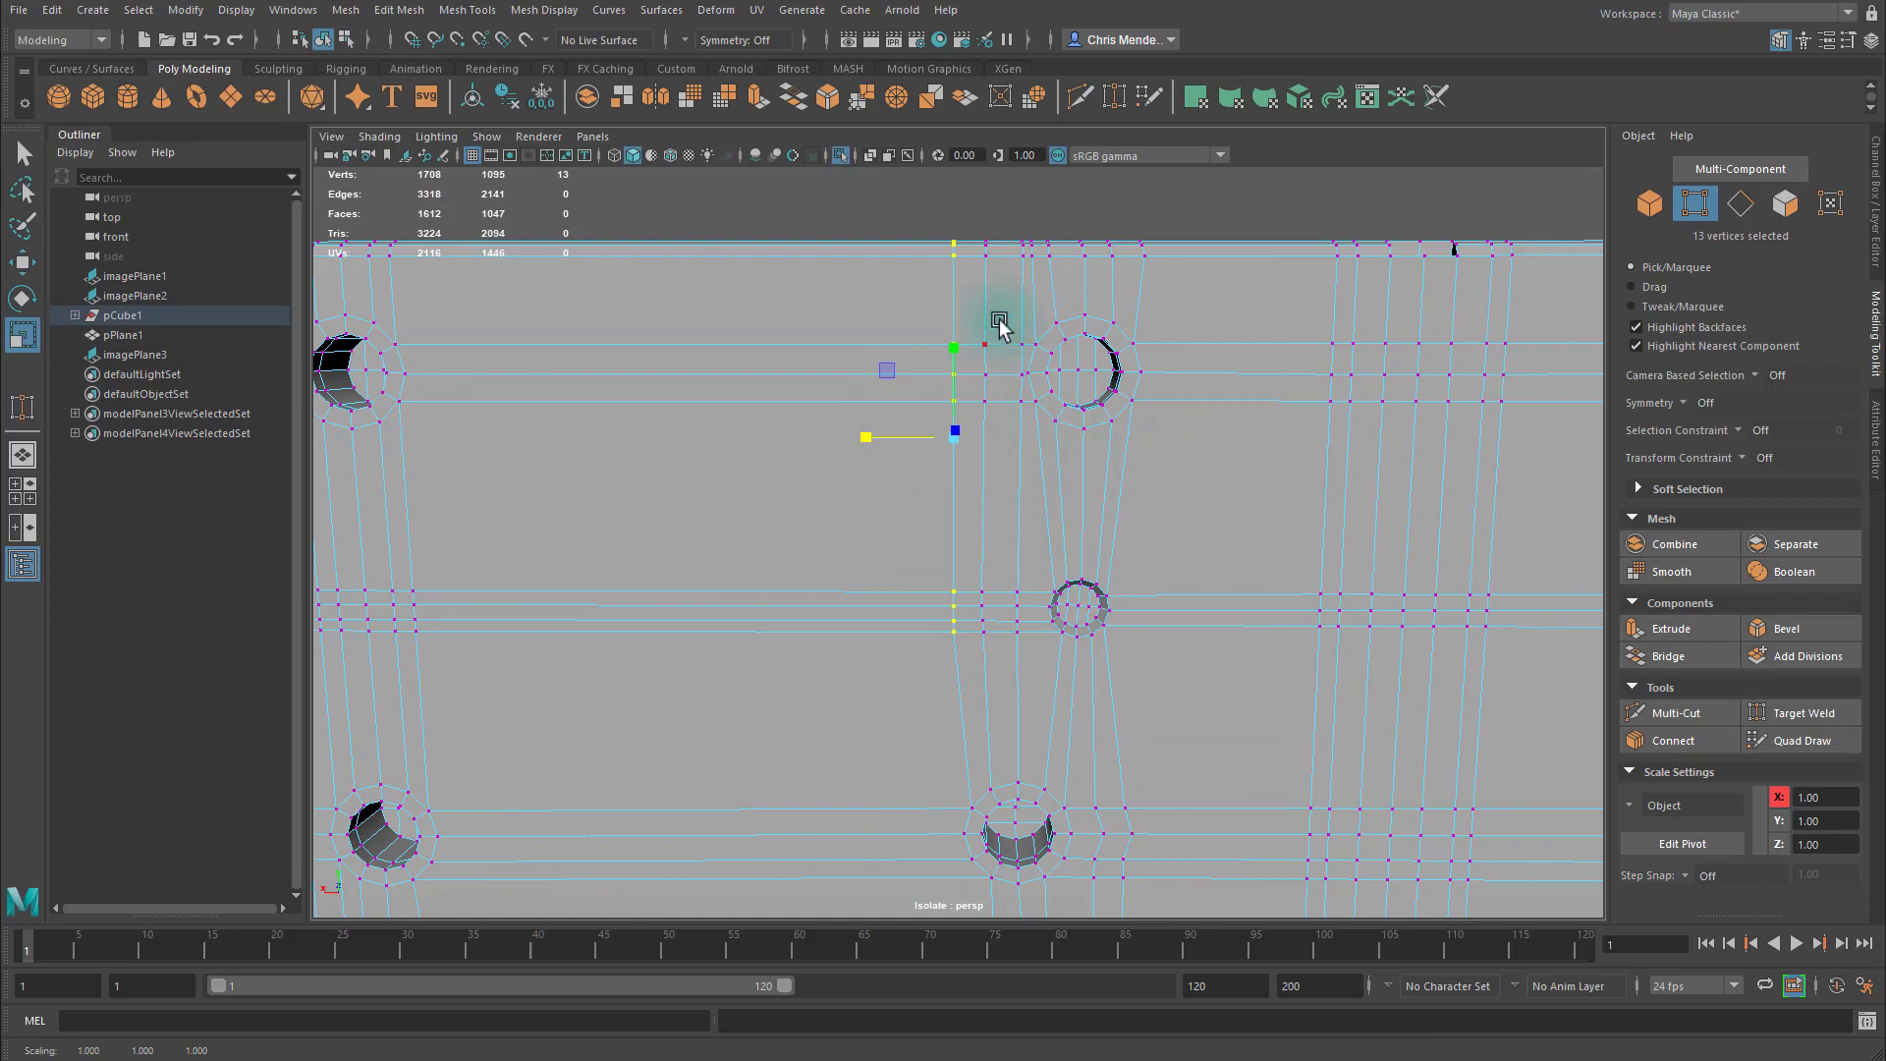
Straighten the next two 13-vertex columns left of the upper-middle hole in X and align them with the lower-middle hole.
{"action": "left_click_drag", "start_coordinate": [975, 229], "coordinate": [992, 633]}
{"action": "left_click_drag", "start_coordinate": [1002, 218], "coordinate": [1028, 725]}
{"action": "key", "text": "w"}
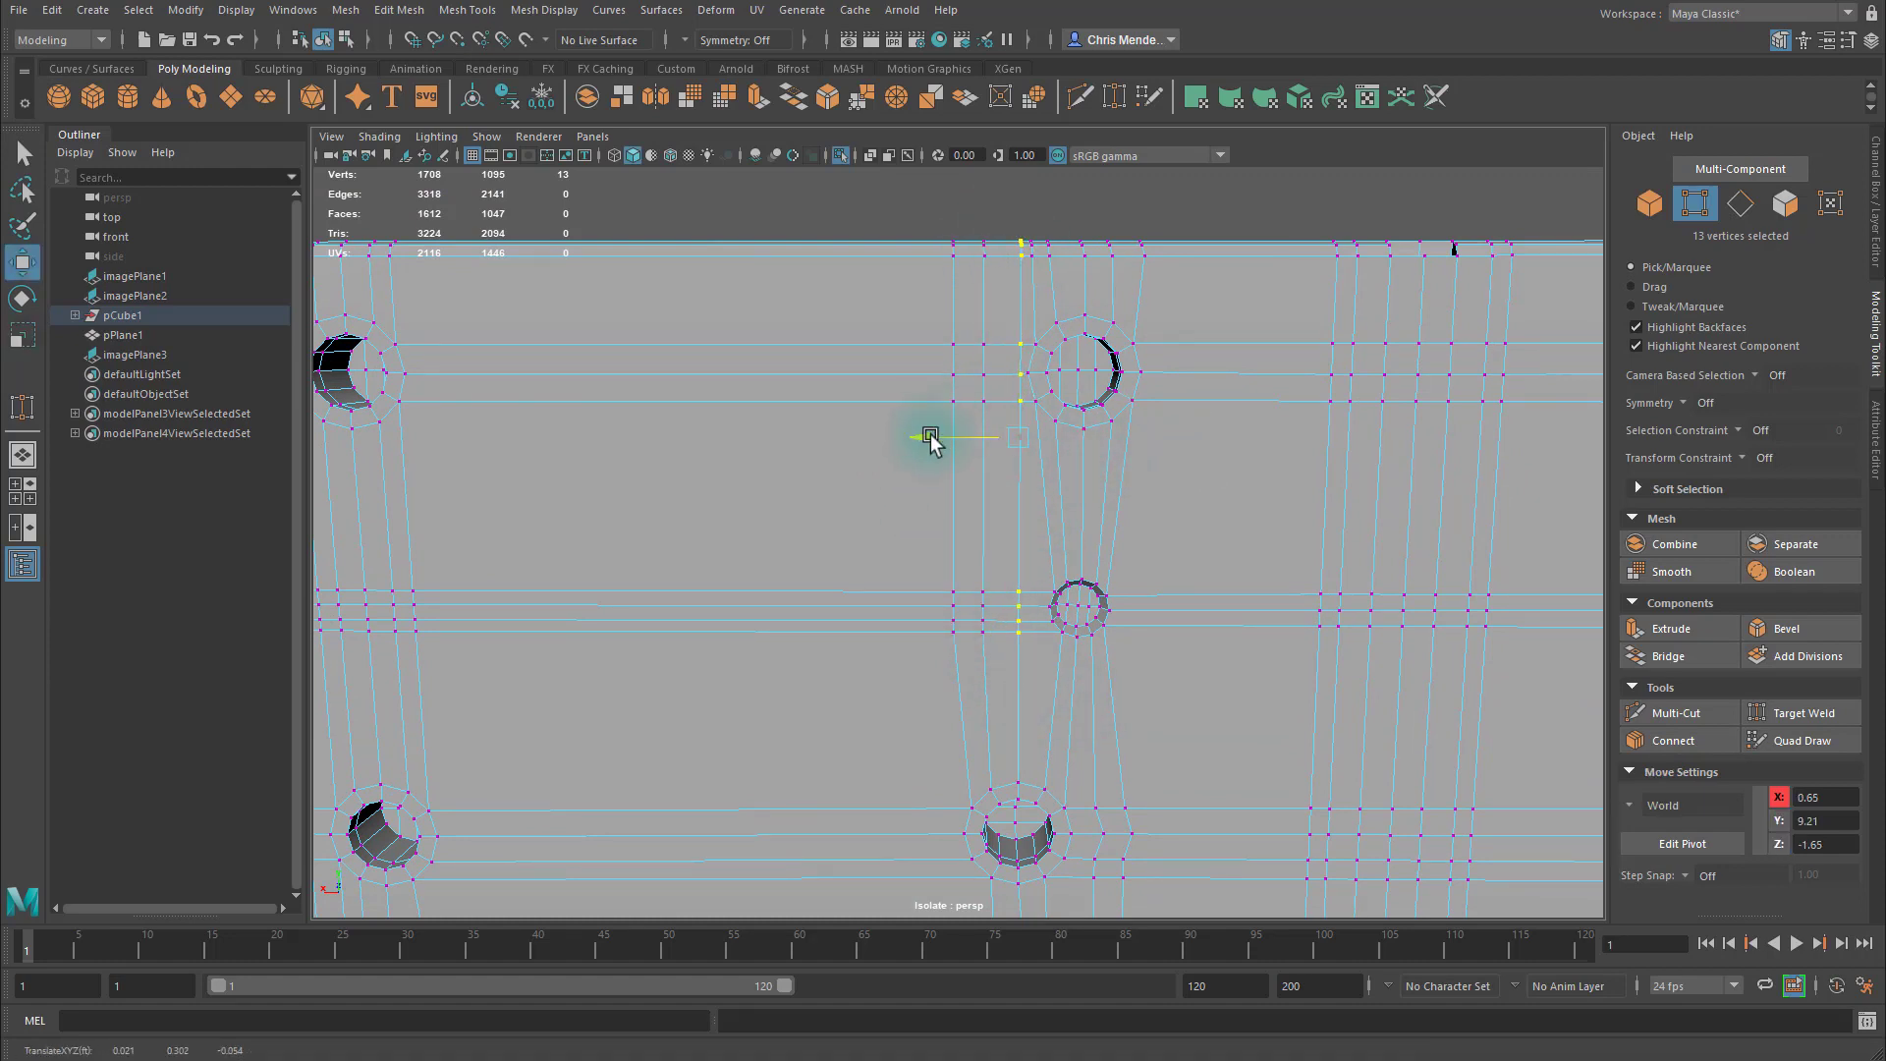
{"action": "middle_click_drag", "start_coordinate": [986, 280], "coordinate": [970, 807]}
Straighten the first two six-vertex columns above the left side of the upper-middle hole in X, aligning them with the hole's ring.
{"action": "left_click_drag", "start_coordinate": [970, 808], "coordinate": [951, 446], "text": "alt"}
{"action": "key", "text": "r"}
{"action": "key", "text": "w"}
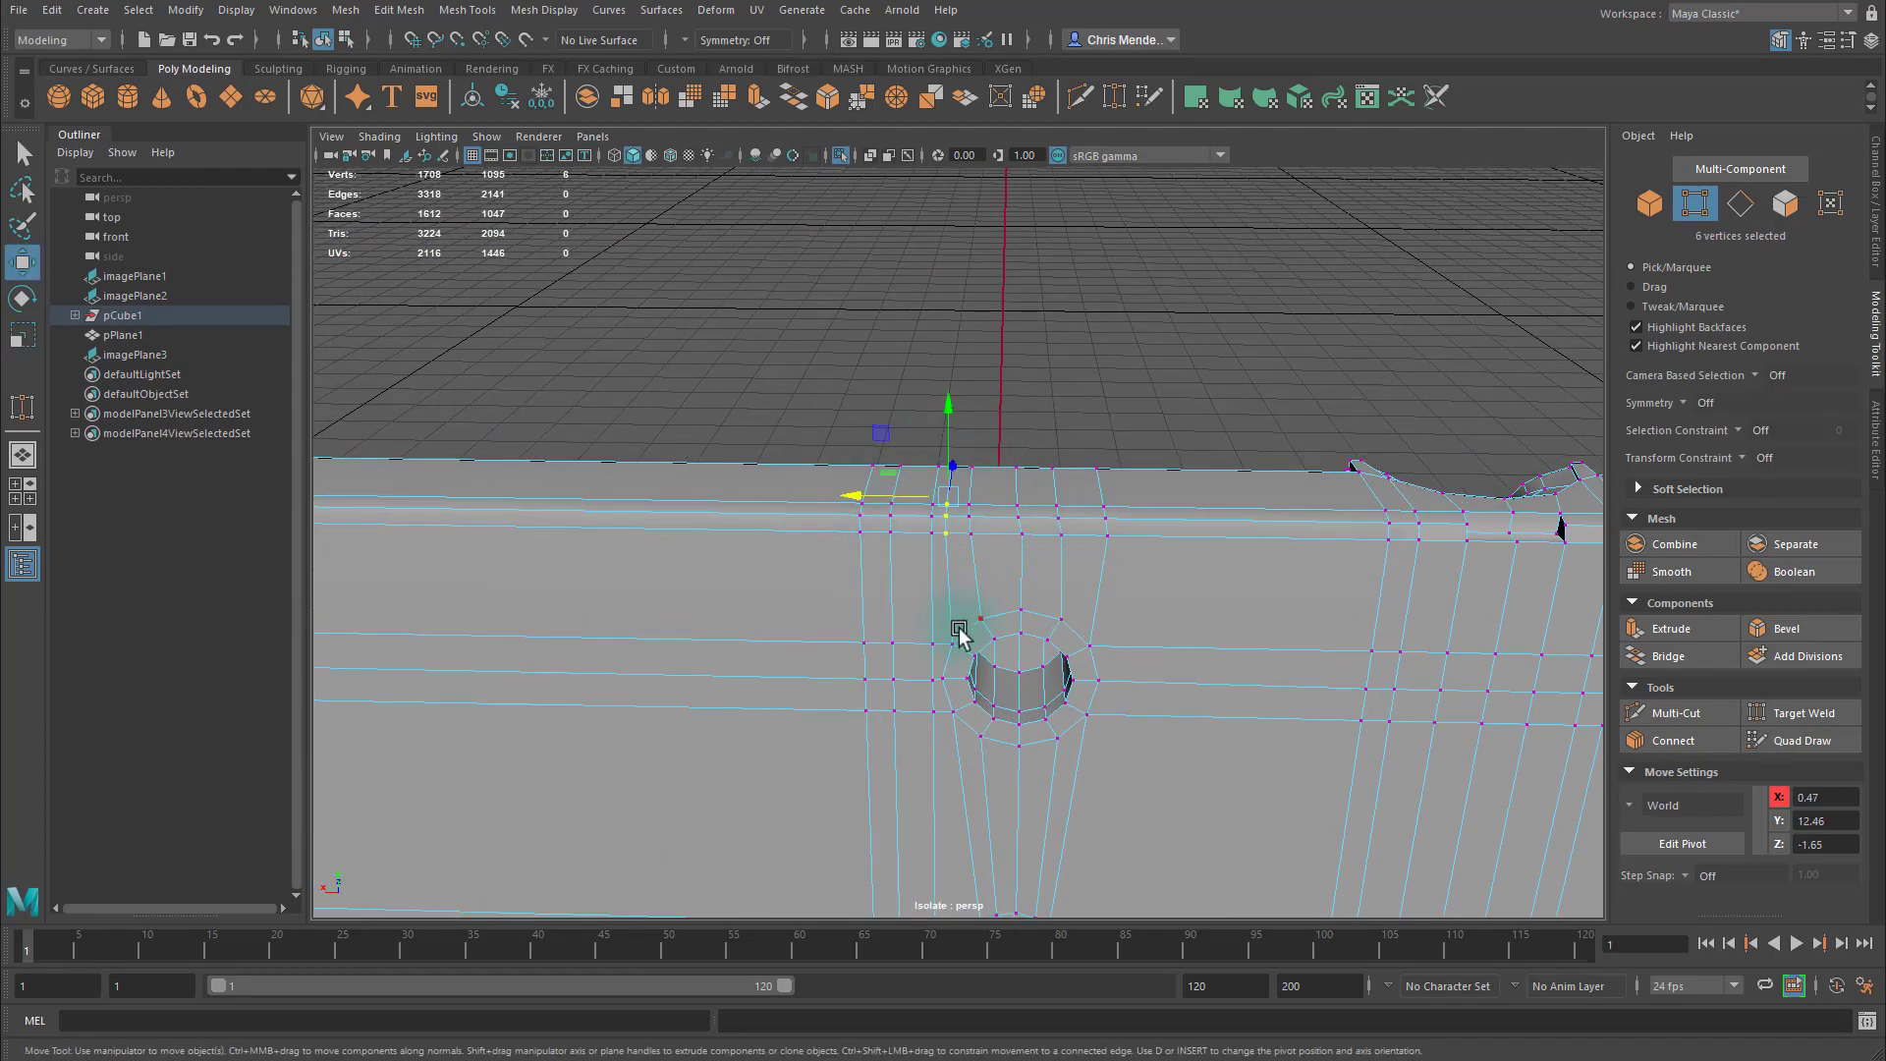
{"action": "middle_click_drag", "start_coordinate": [957, 629], "coordinate": [962, 427]}
{"action": "key", "text": "r"}
{"action": "key", "text": "w"}
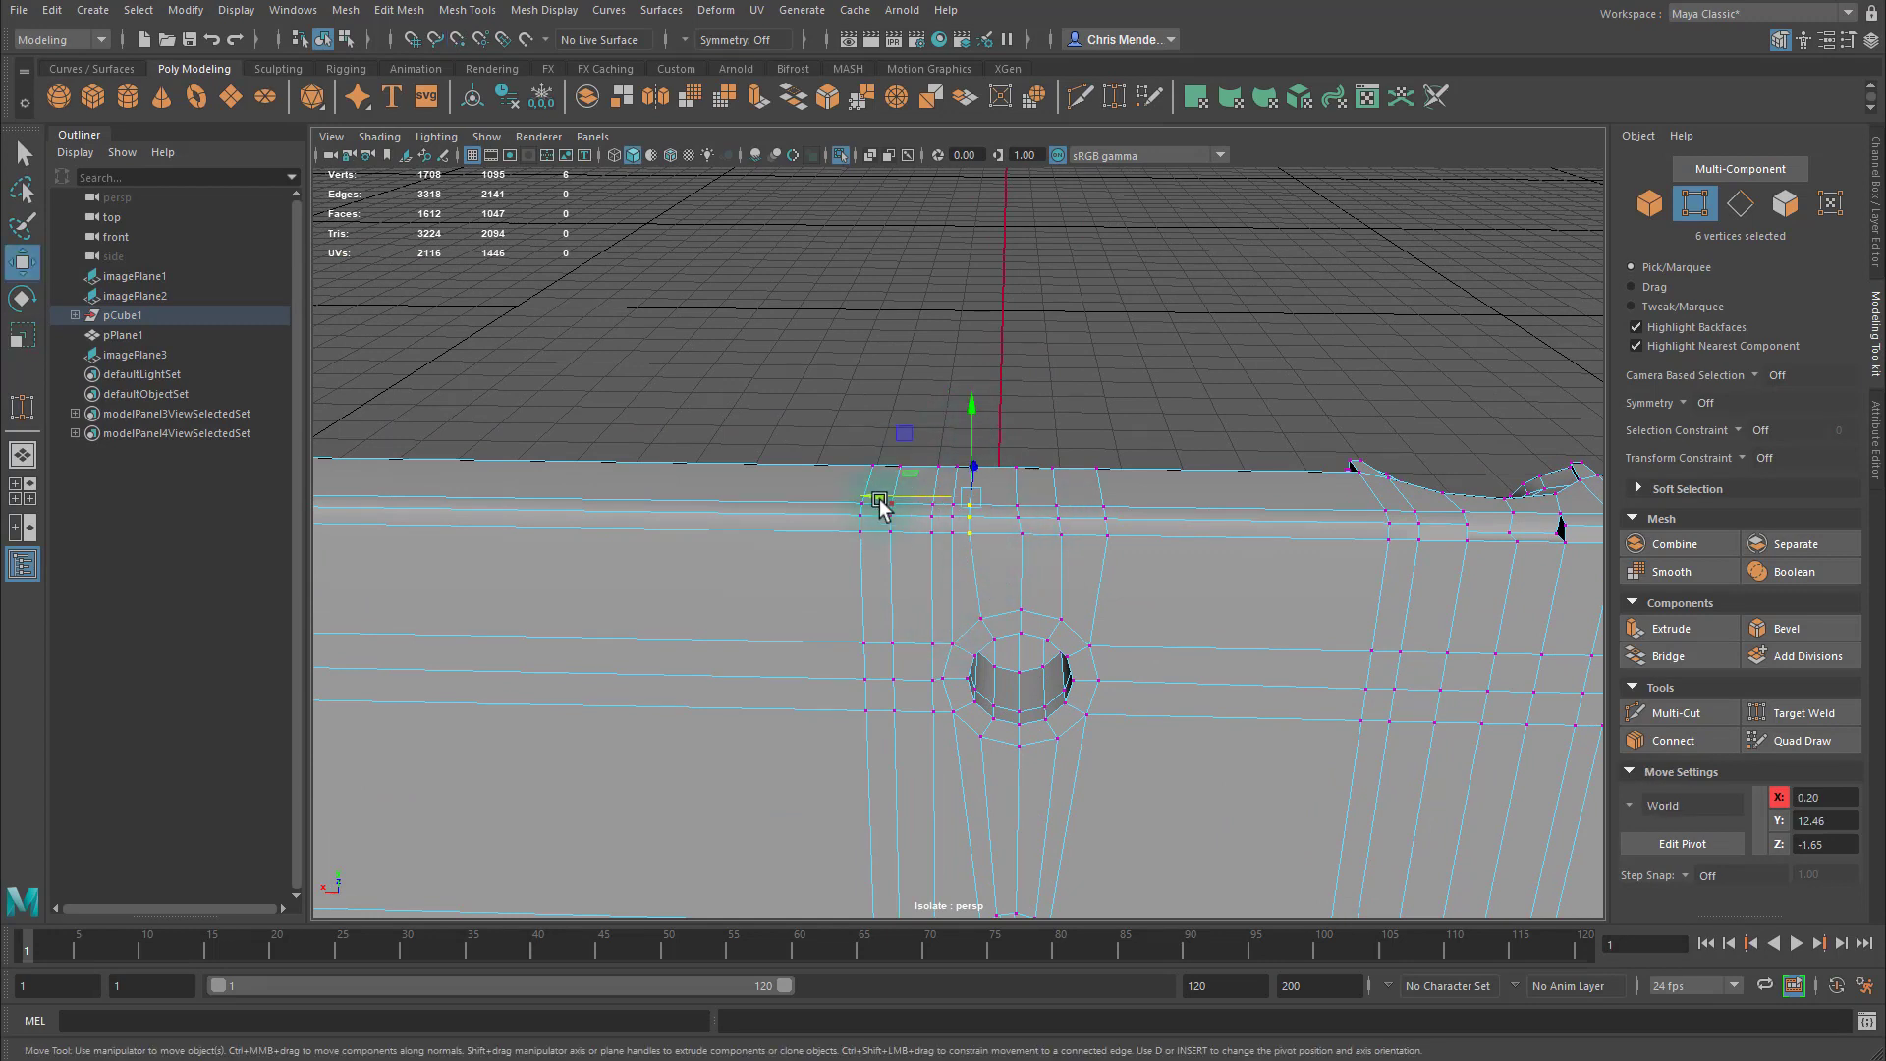
Straighten the remaining six-vertex columns above the upper-middle hole in X and move them in line with the hole's ring vertices.
{"action": "middle_click_drag", "start_coordinate": [880, 501], "coordinate": [1020, 589]}
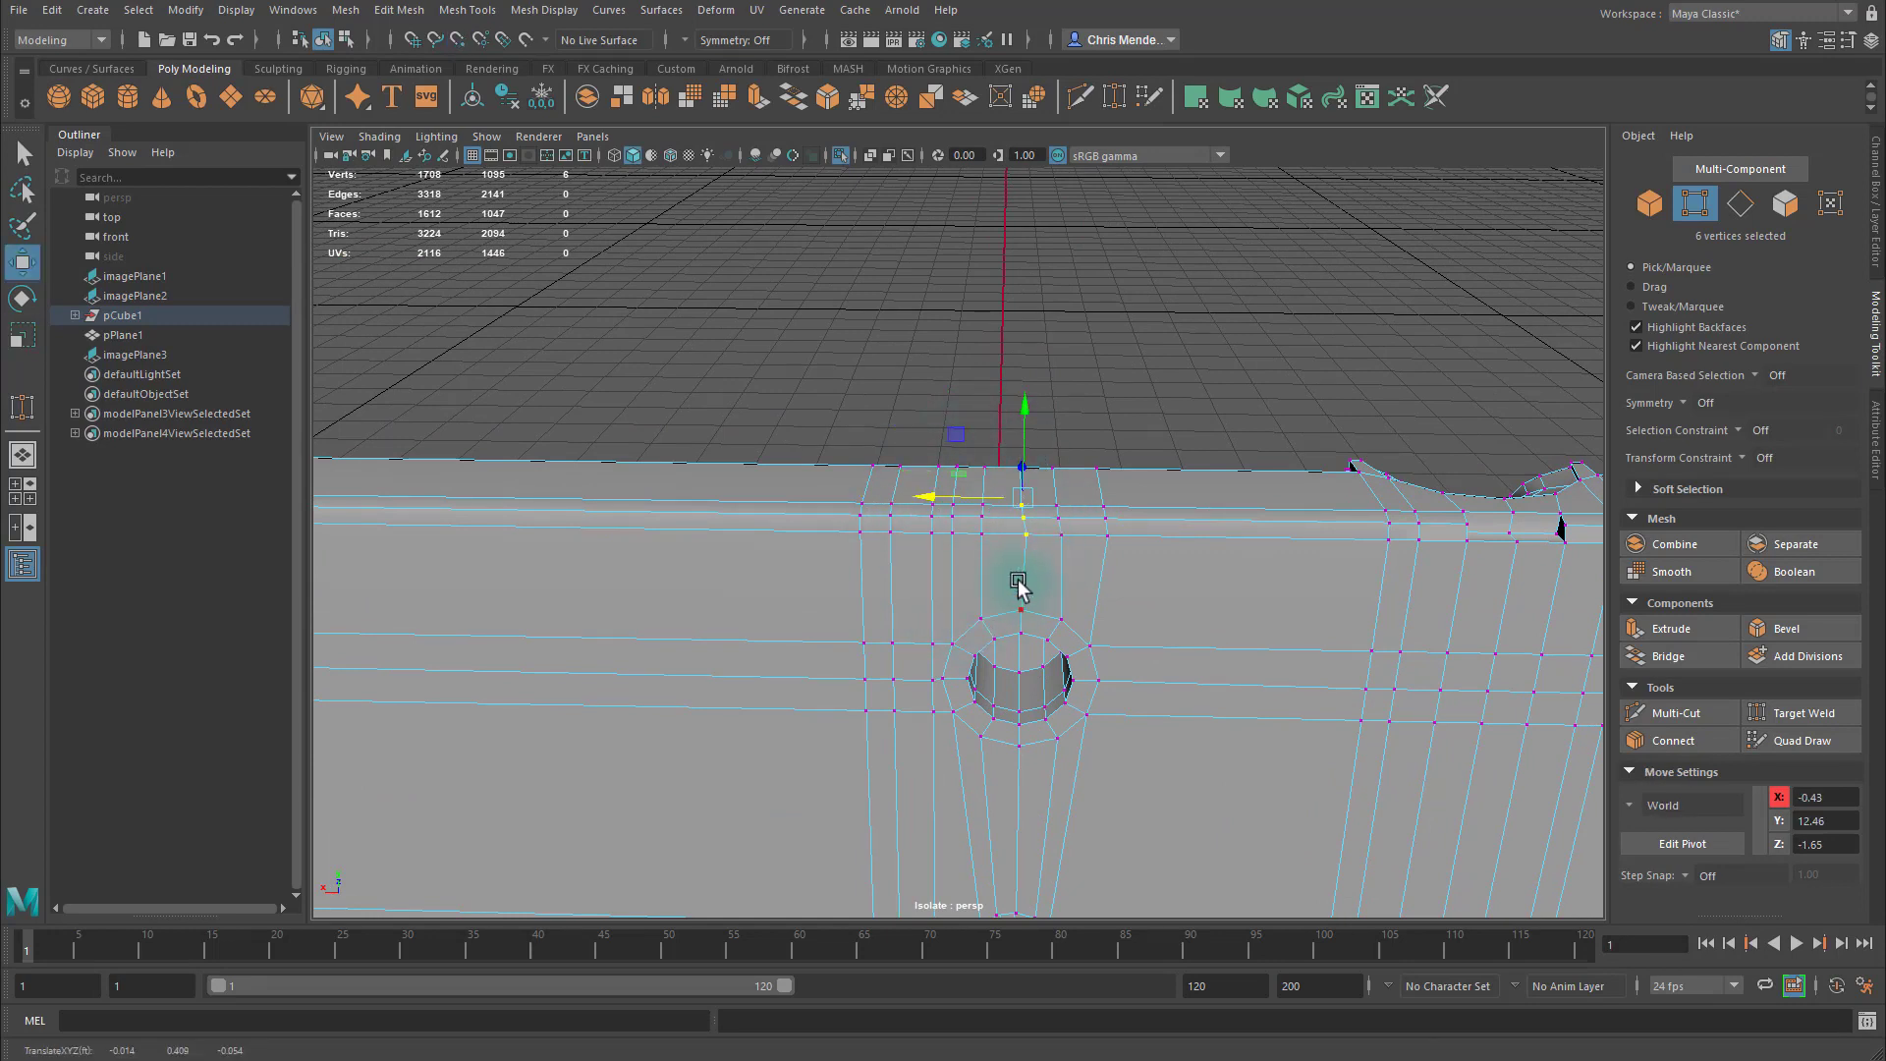
{"action": "key", "text": "r"}
{"action": "key", "text": "w"}
{"action": "key", "text": "r"}
{"action": "key", "text": "w"}
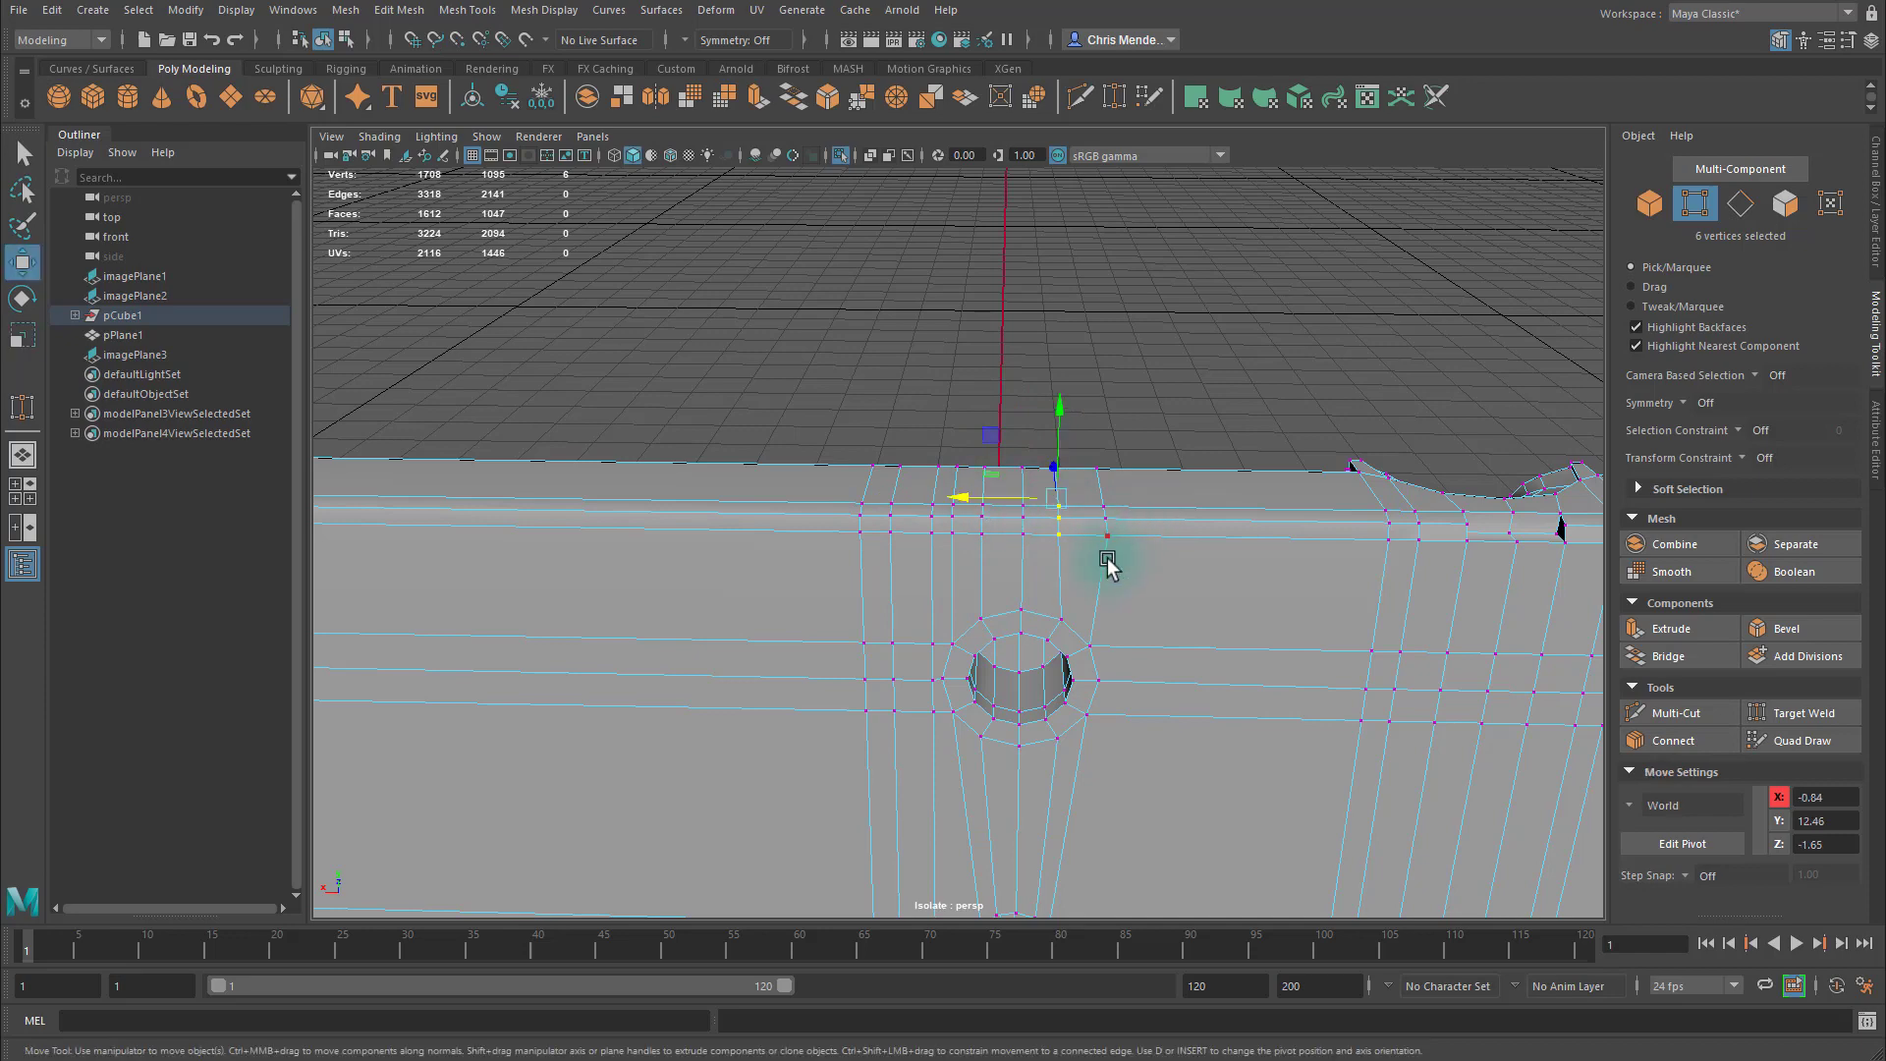
{"action": "middle_click_drag", "start_coordinate": [1107, 476], "coordinate": [1020, 503]}
{"action": "key", "text": "r"}
{"action": "key", "text": "w"}
{"action": "middle_click_drag", "start_coordinate": [1099, 619], "coordinate": [1154, 446], "text": "alt"}
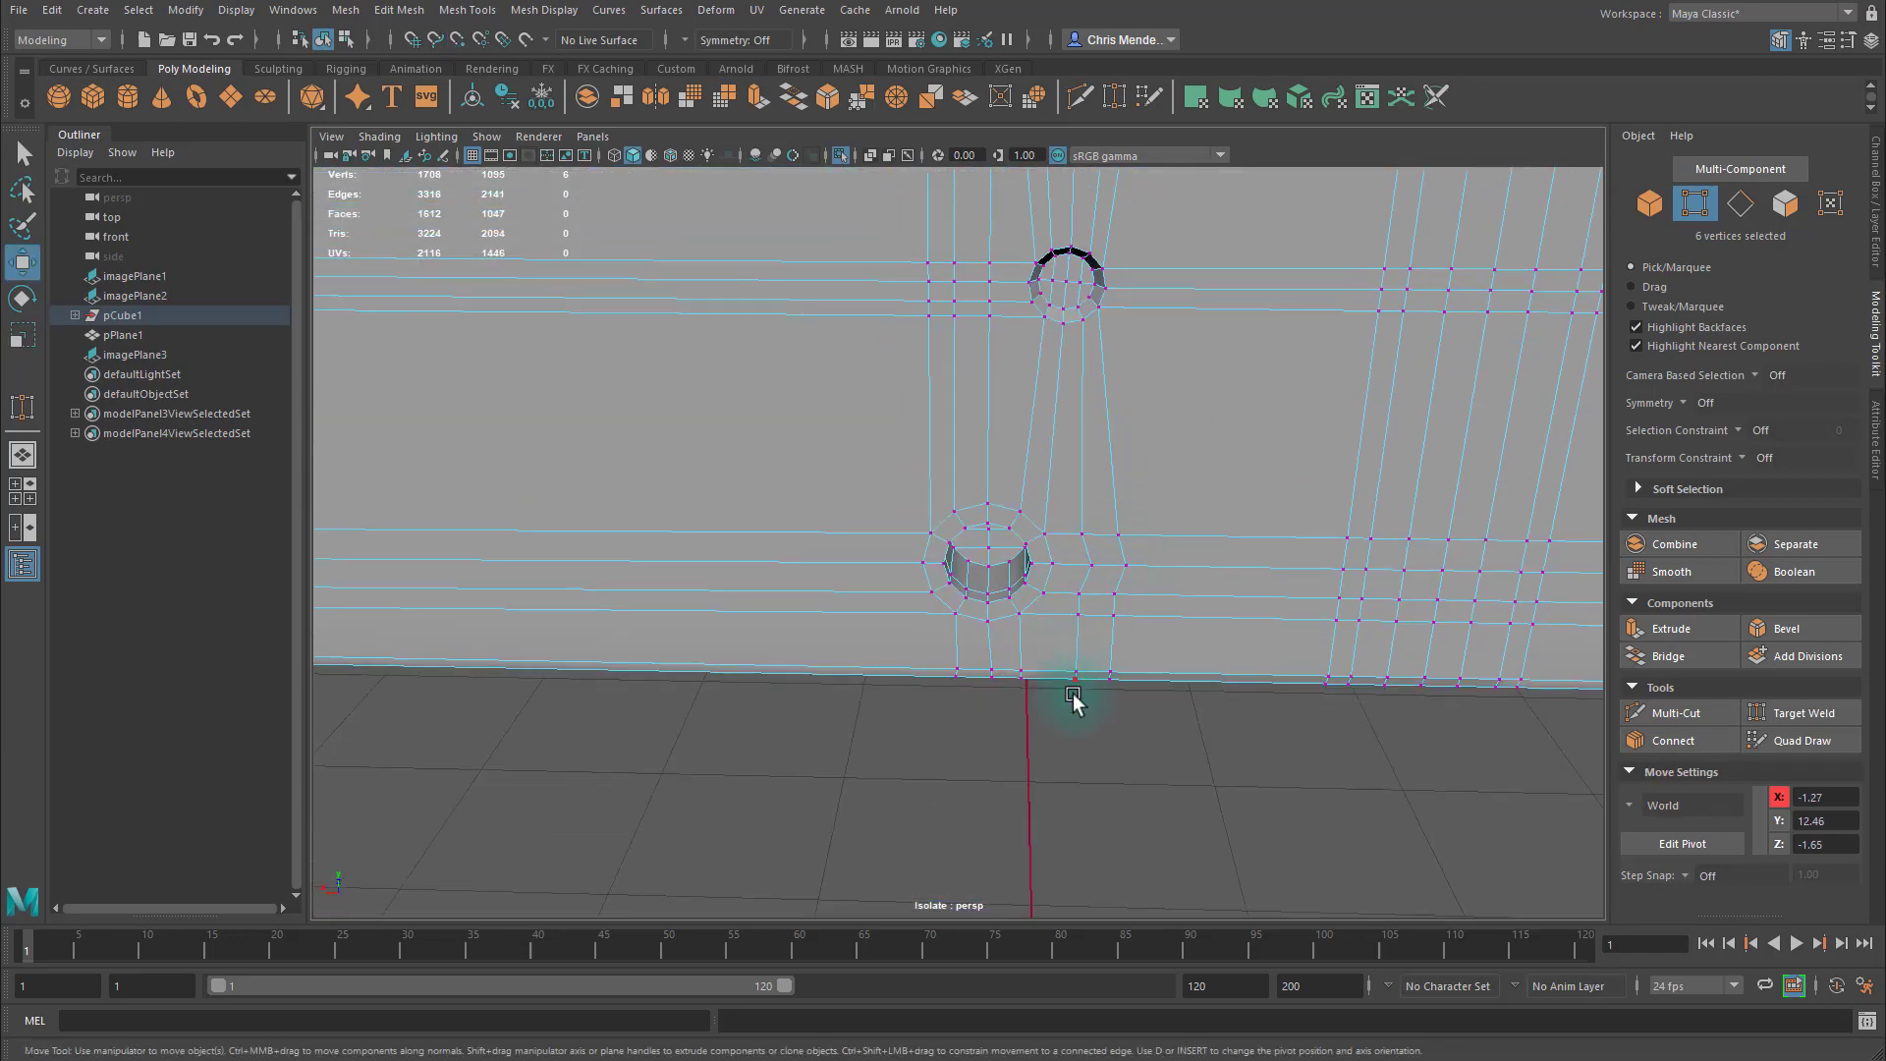
Snap the left vertex column on the edge below the lower-middle hole in X to the hole's ring vertex above it.
{"action": "middle_click_drag", "start_coordinate": [1073, 700], "coordinate": [1071, 629], "text": "alt"}
{"action": "left_click_drag", "start_coordinate": [995, 678], "coordinate": [946, 596]}
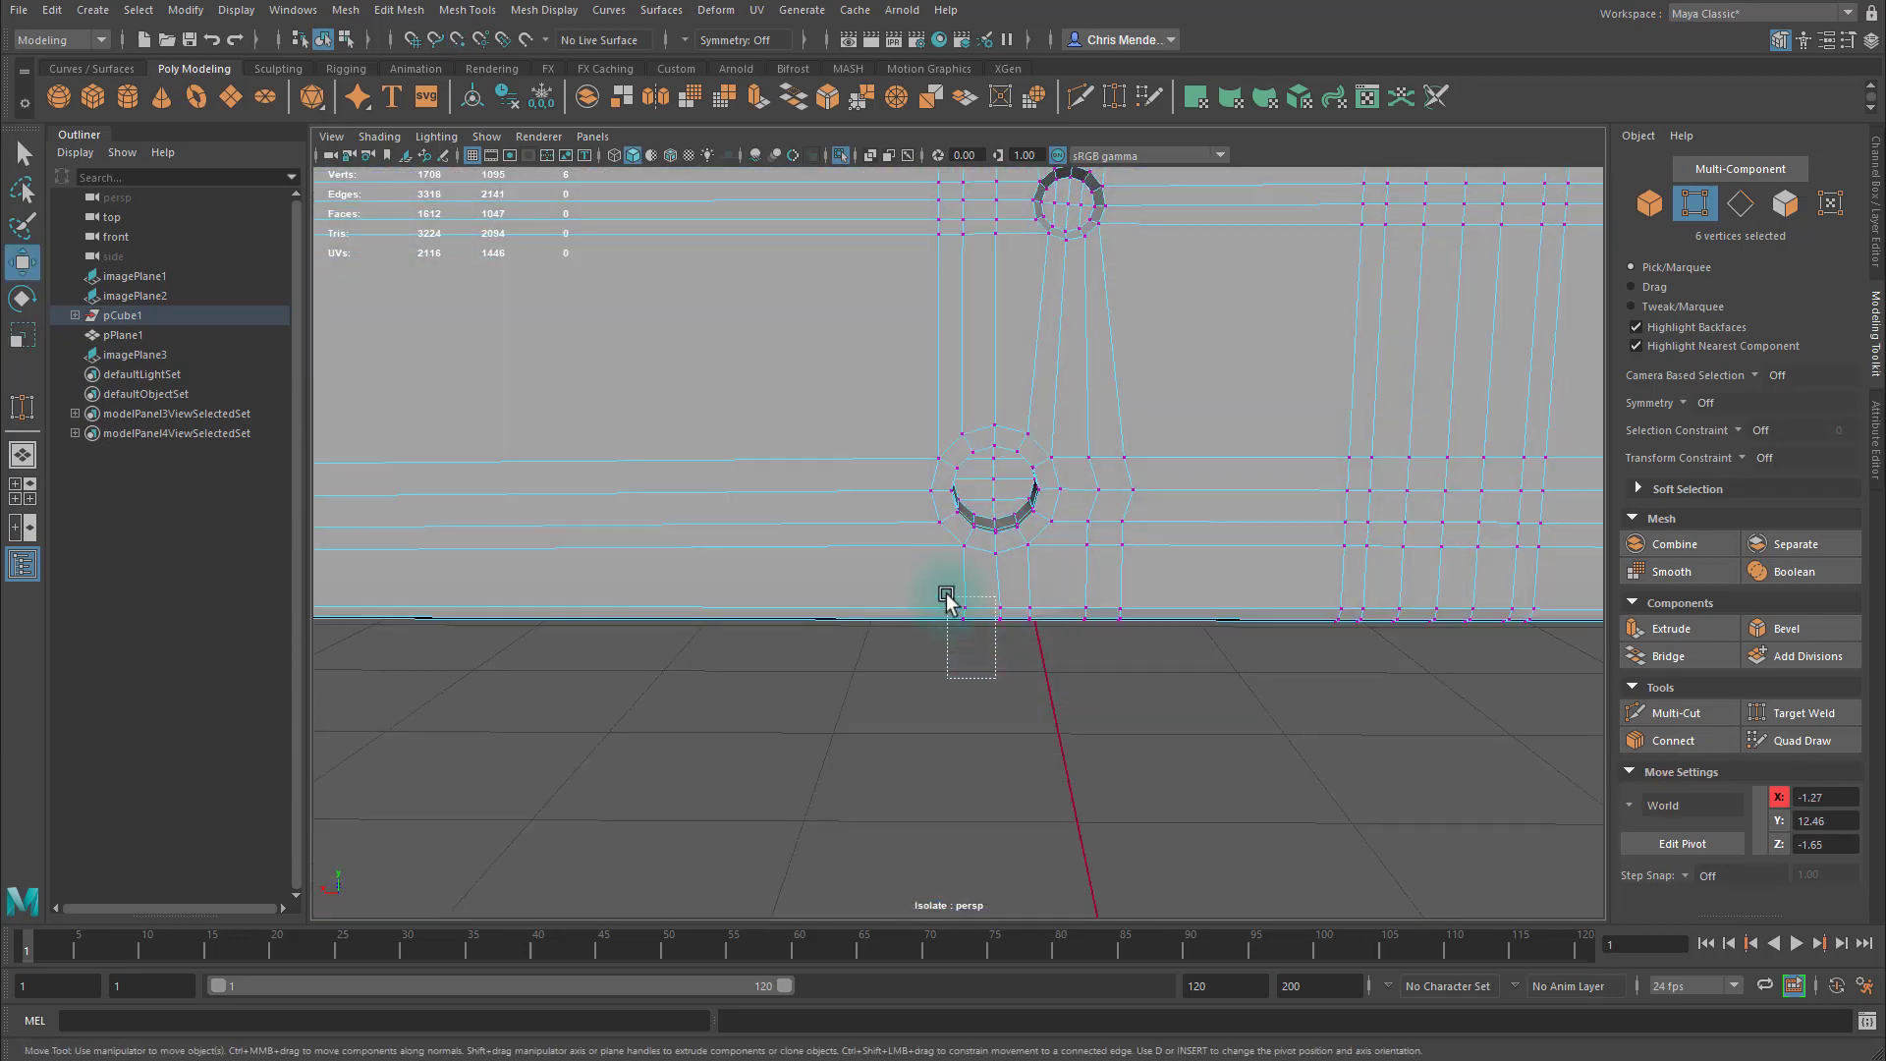
{"action": "left_click", "coordinate": [878, 603]}
{"action": "key", "text": "v"}
{"action": "middle_click_drag", "start_coordinate": [948, 579], "coordinate": [973, 566]}
Snap the centre vertex column below the lower-middle hole in X to the hole's ring and scale it straight in X.
{"action": "left_click_drag", "start_coordinate": [987, 586], "coordinate": [1015, 657]}
{"action": "middle_click_drag", "start_coordinate": [1011, 570], "coordinate": [998, 580]}
{"action": "key", "text": "r"}
{"action": "left_click_drag", "start_coordinate": [927, 615], "coordinate": [1001, 619]}
Straighten the right vertex column below the lower-middle hole in X and snap it in line with the hole's ring vertex.
{"action": "left_click_drag", "start_coordinate": [1046, 648], "coordinate": [1017, 593]}
{"action": "left_click_drag", "start_coordinate": [935, 610], "coordinate": [1049, 595]}
{"action": "key", "text": "w"}
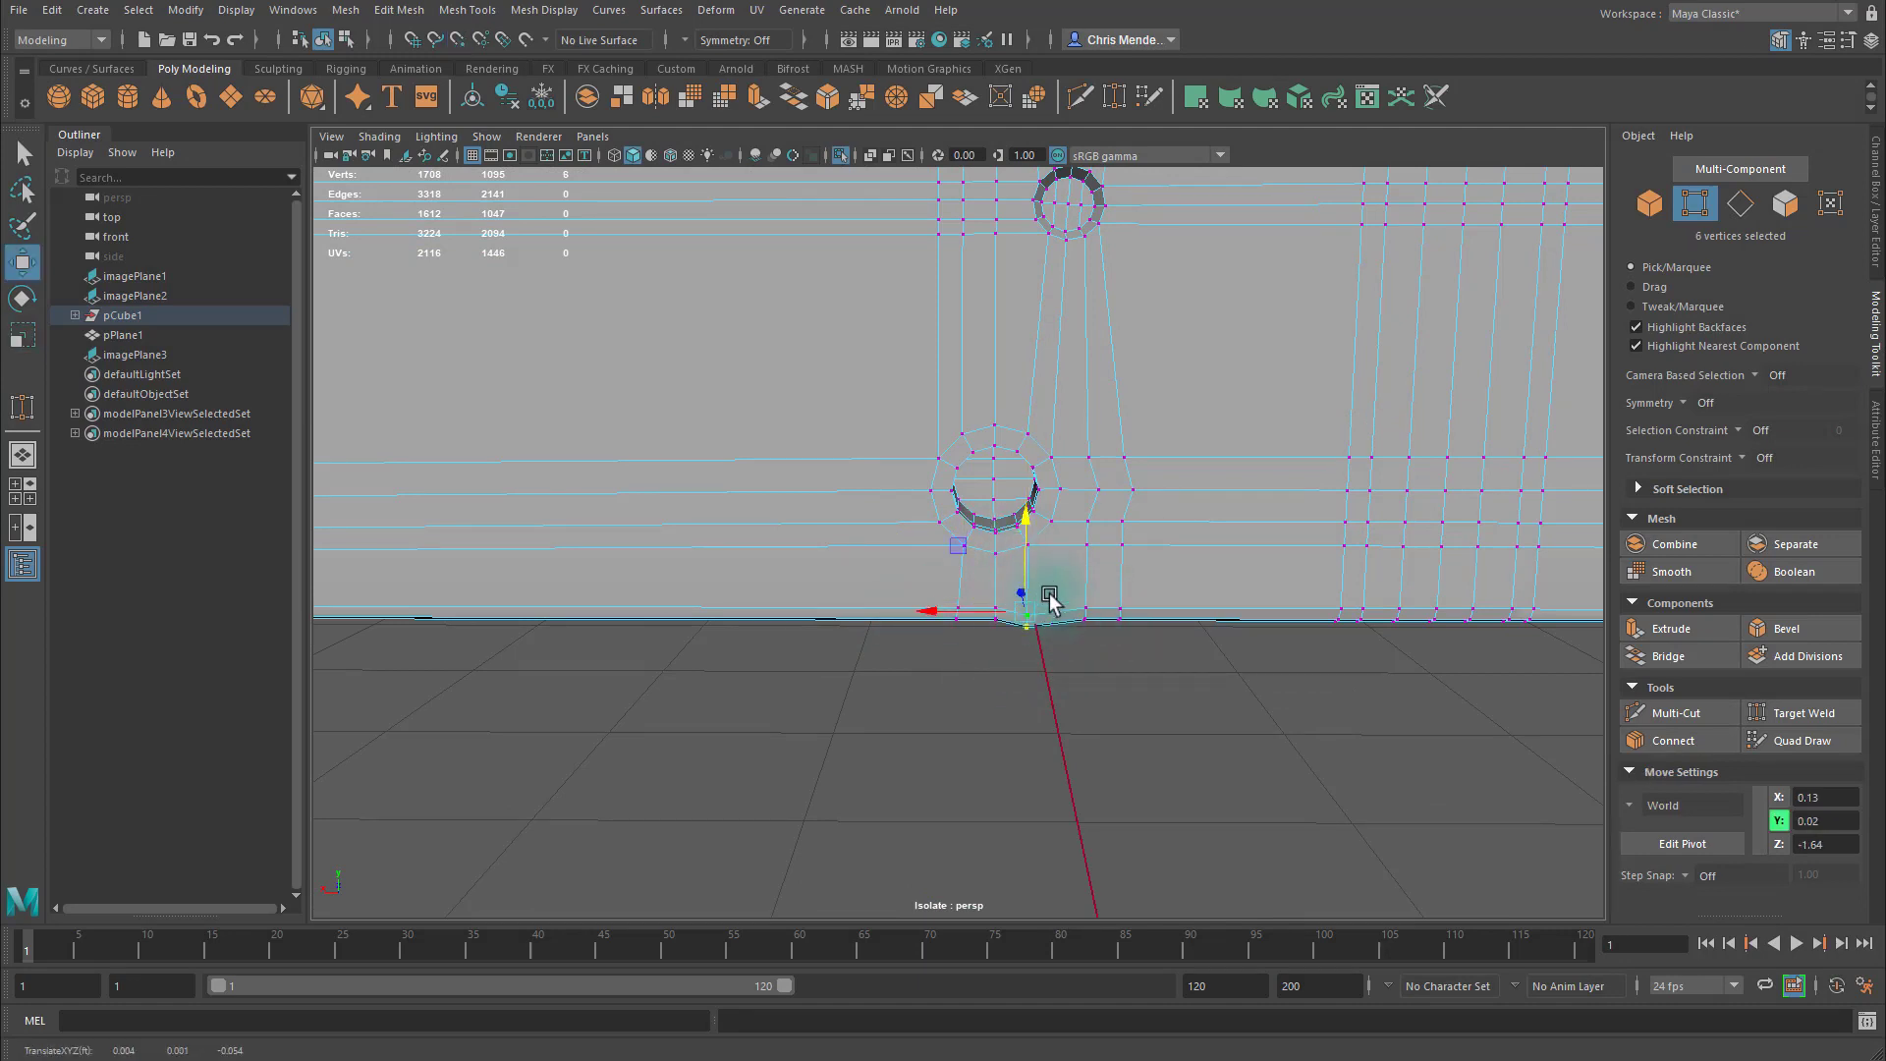
{"action": "key", "text": "ctrl+z"}
{"action": "left_click", "coordinate": [930, 610]}
{"action": "key", "text": "r"}
{"action": "left_click_drag", "start_coordinate": [974, 644], "coordinate": [1086, 614]}
{"action": "key", "text": "w"}
{"action": "key", "text": "v"}
{"action": "middle_click_drag", "start_coordinate": [996, 580], "coordinate": [971, 542]}
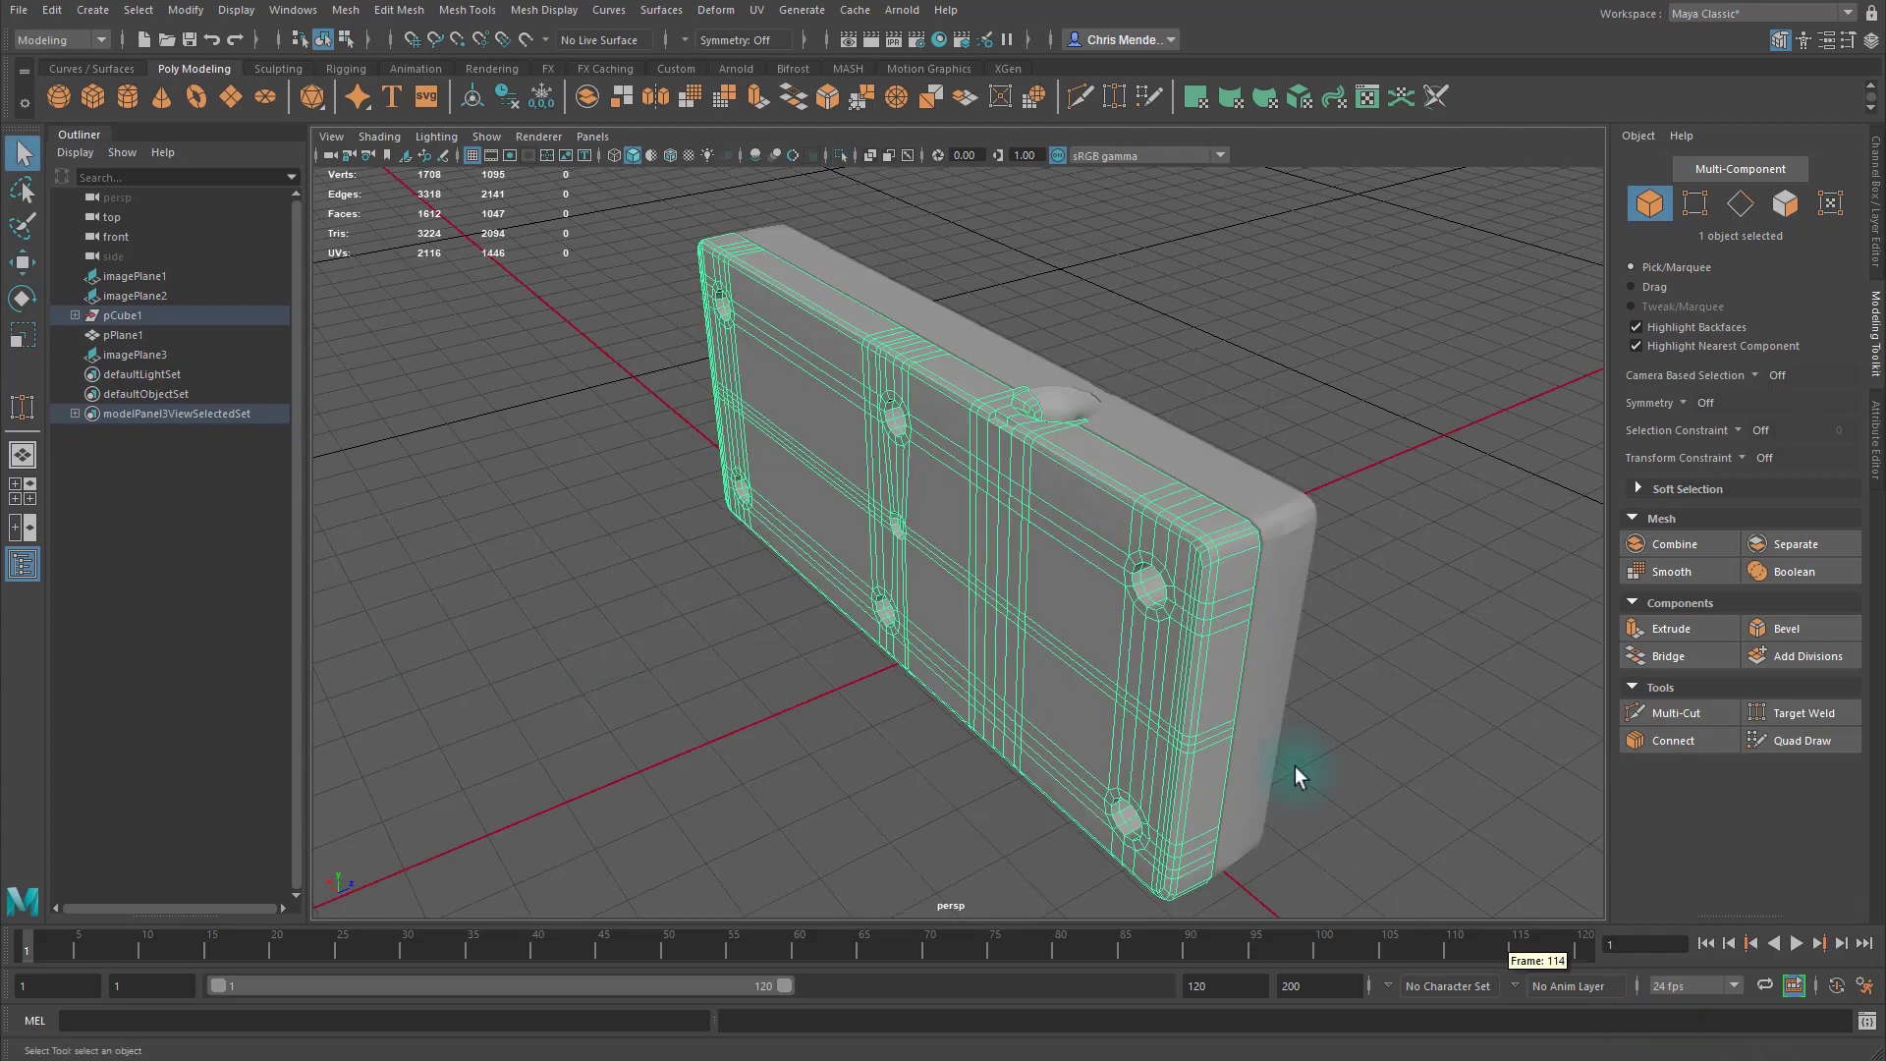
Select the leftover transform1 node under pCube1 and delete its construction history.
{"action": "left_click_drag", "start_coordinate": [1297, 776], "coordinate": [1222, 639], "text": "alt"}
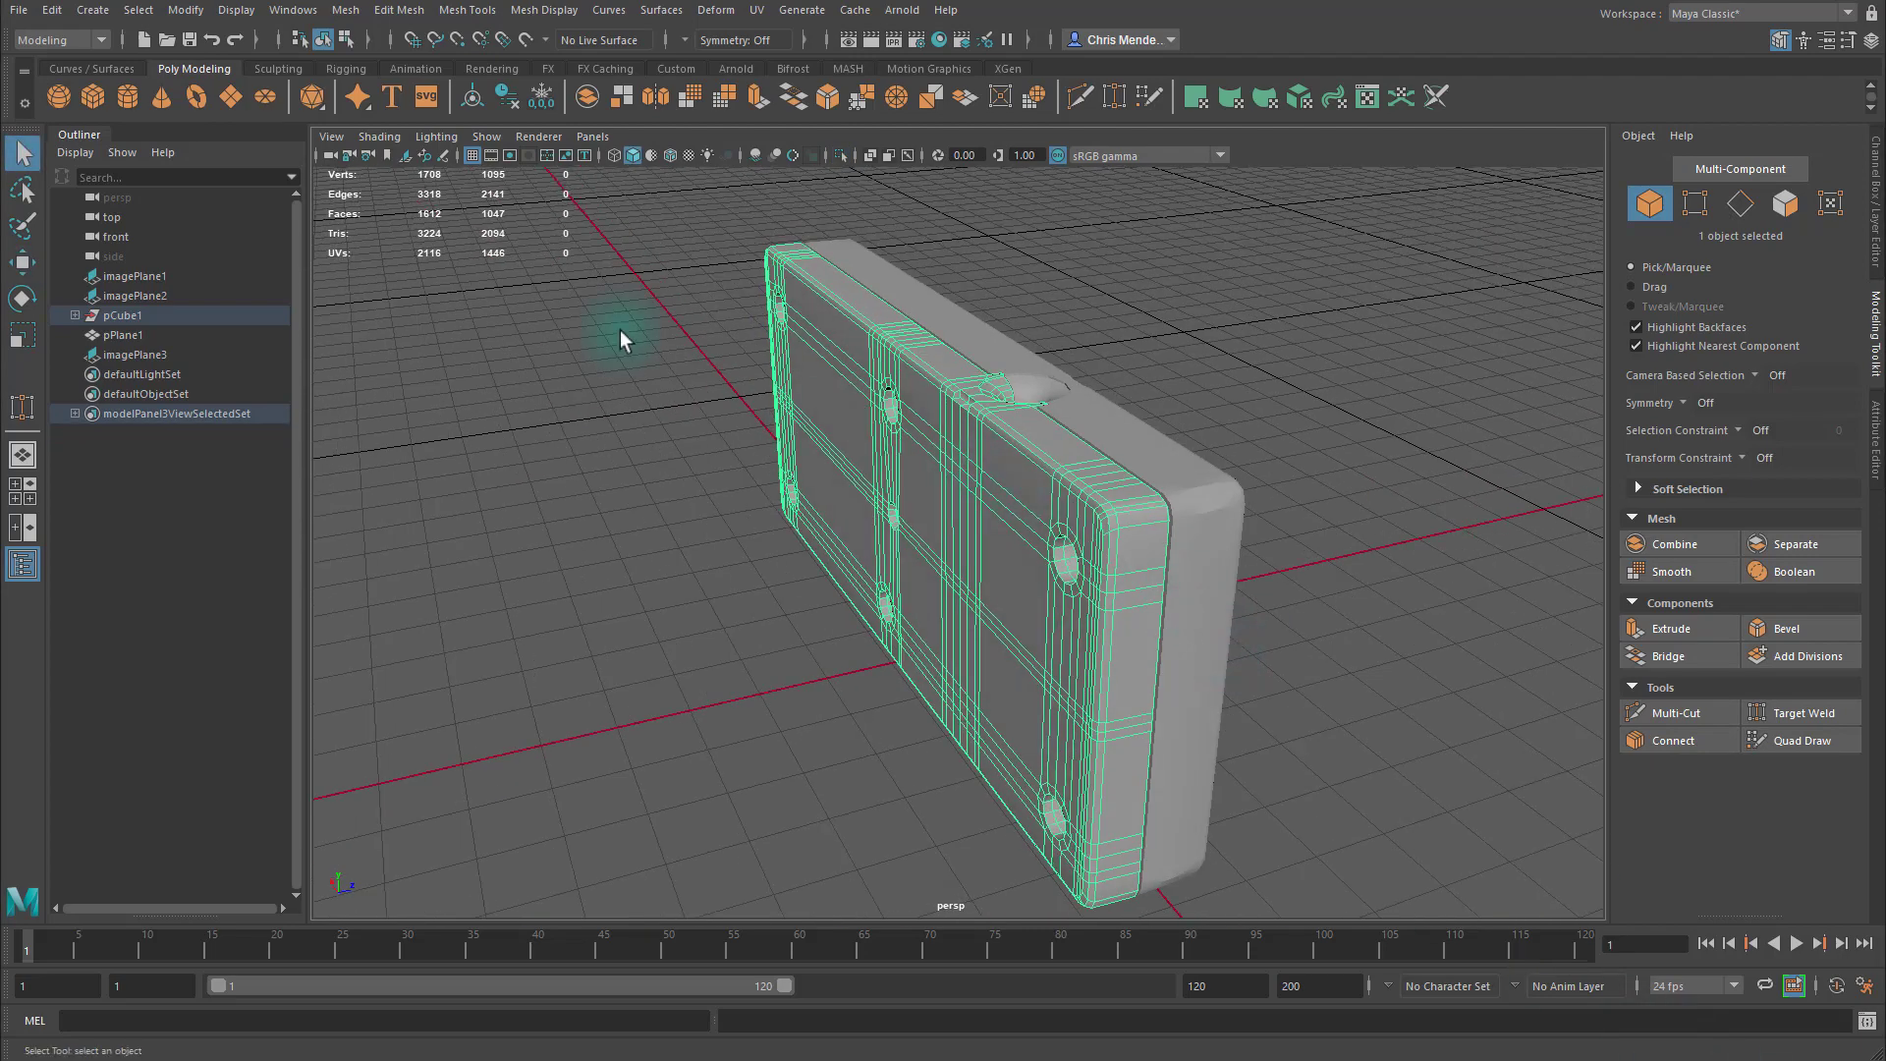
{"action": "left_click", "coordinate": [76, 315]}
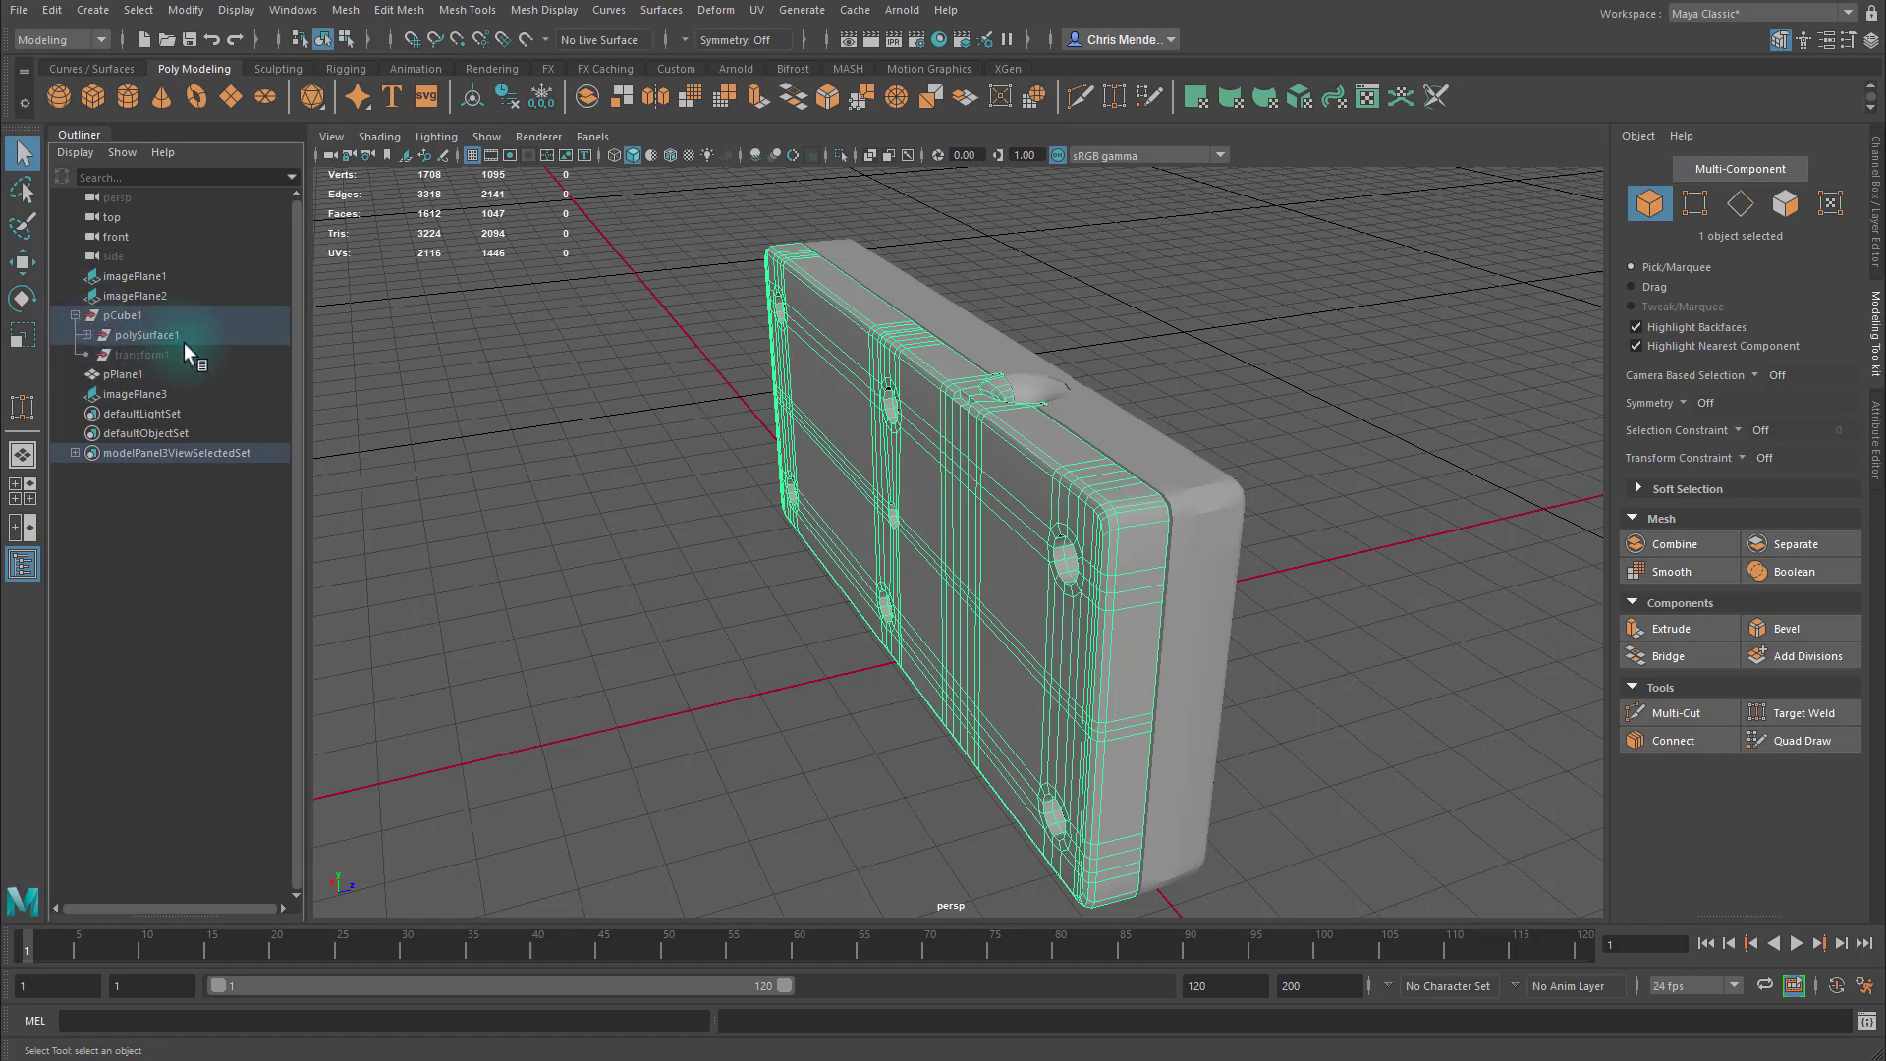
{"action": "left_click", "coordinate": [151, 338]}
{"action": "left_click", "coordinate": [144, 356]}
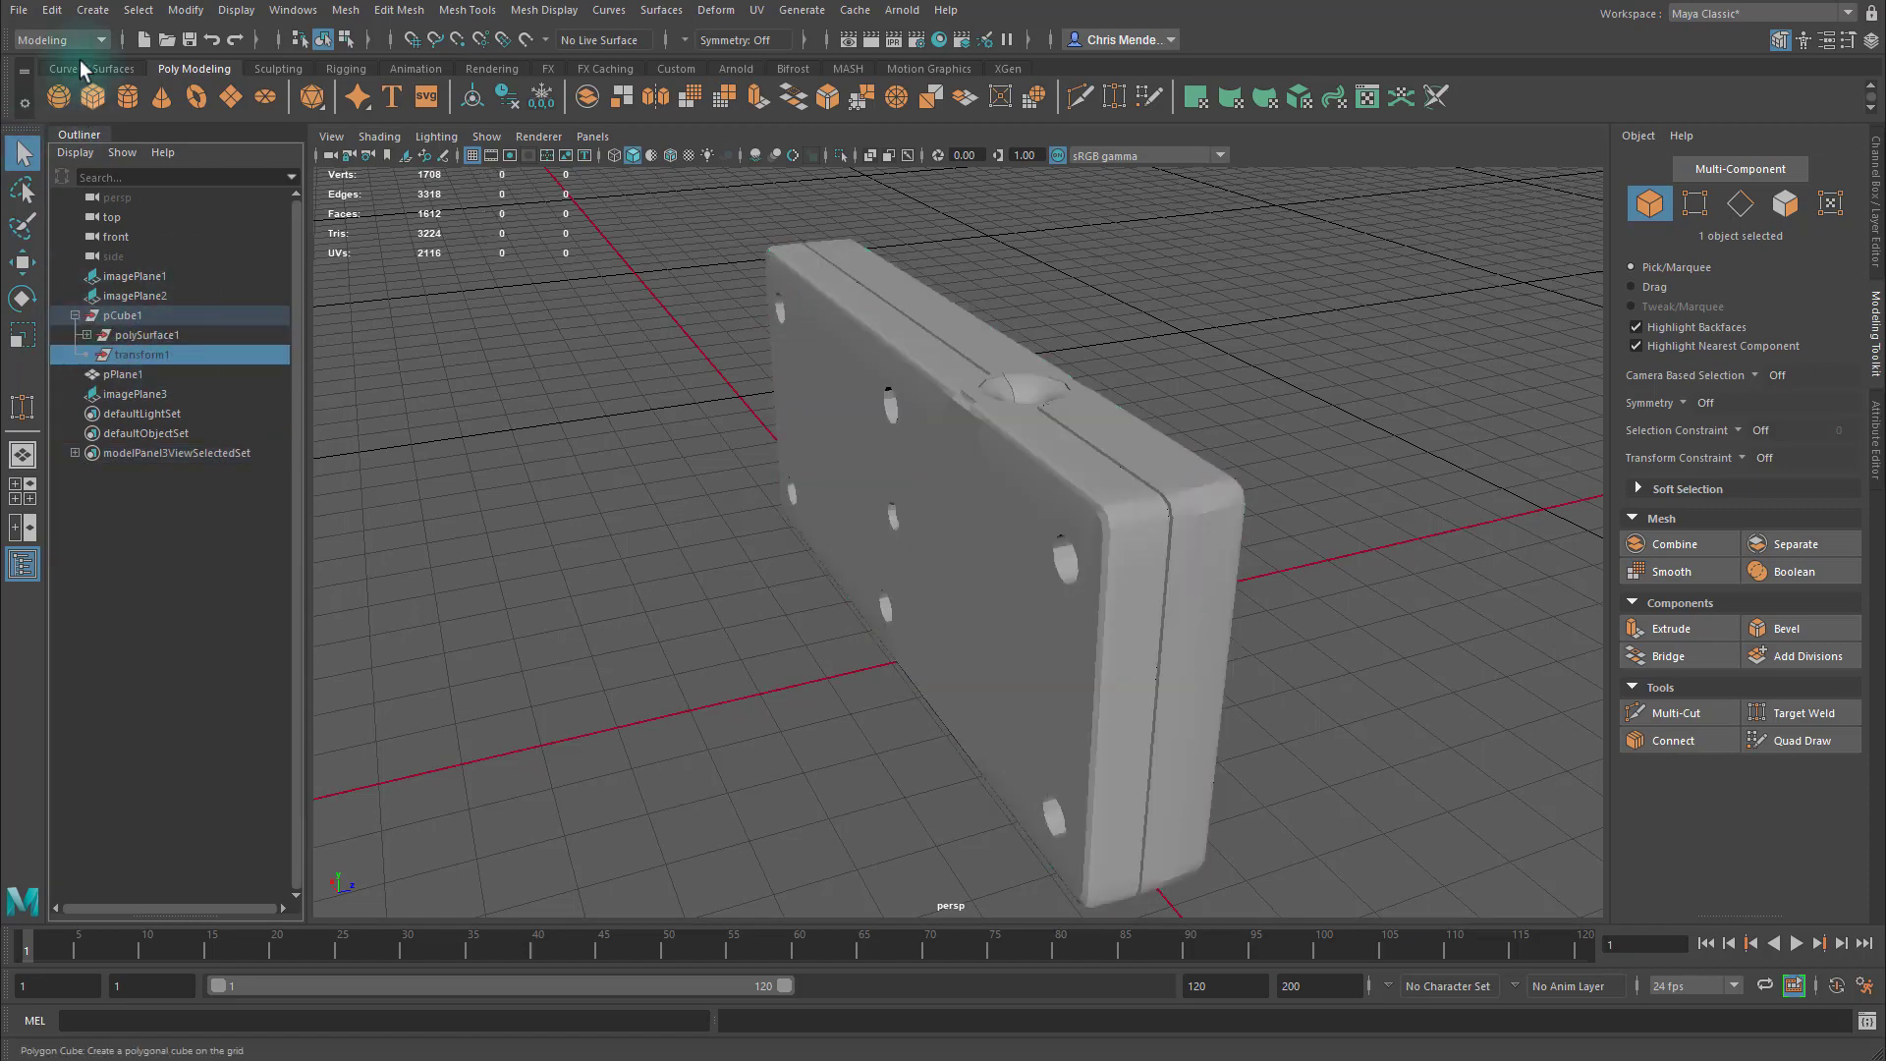
{"action": "left_click", "coordinate": [52, 10]}
{"action": "mouse_move", "coordinate": [236, 264]}
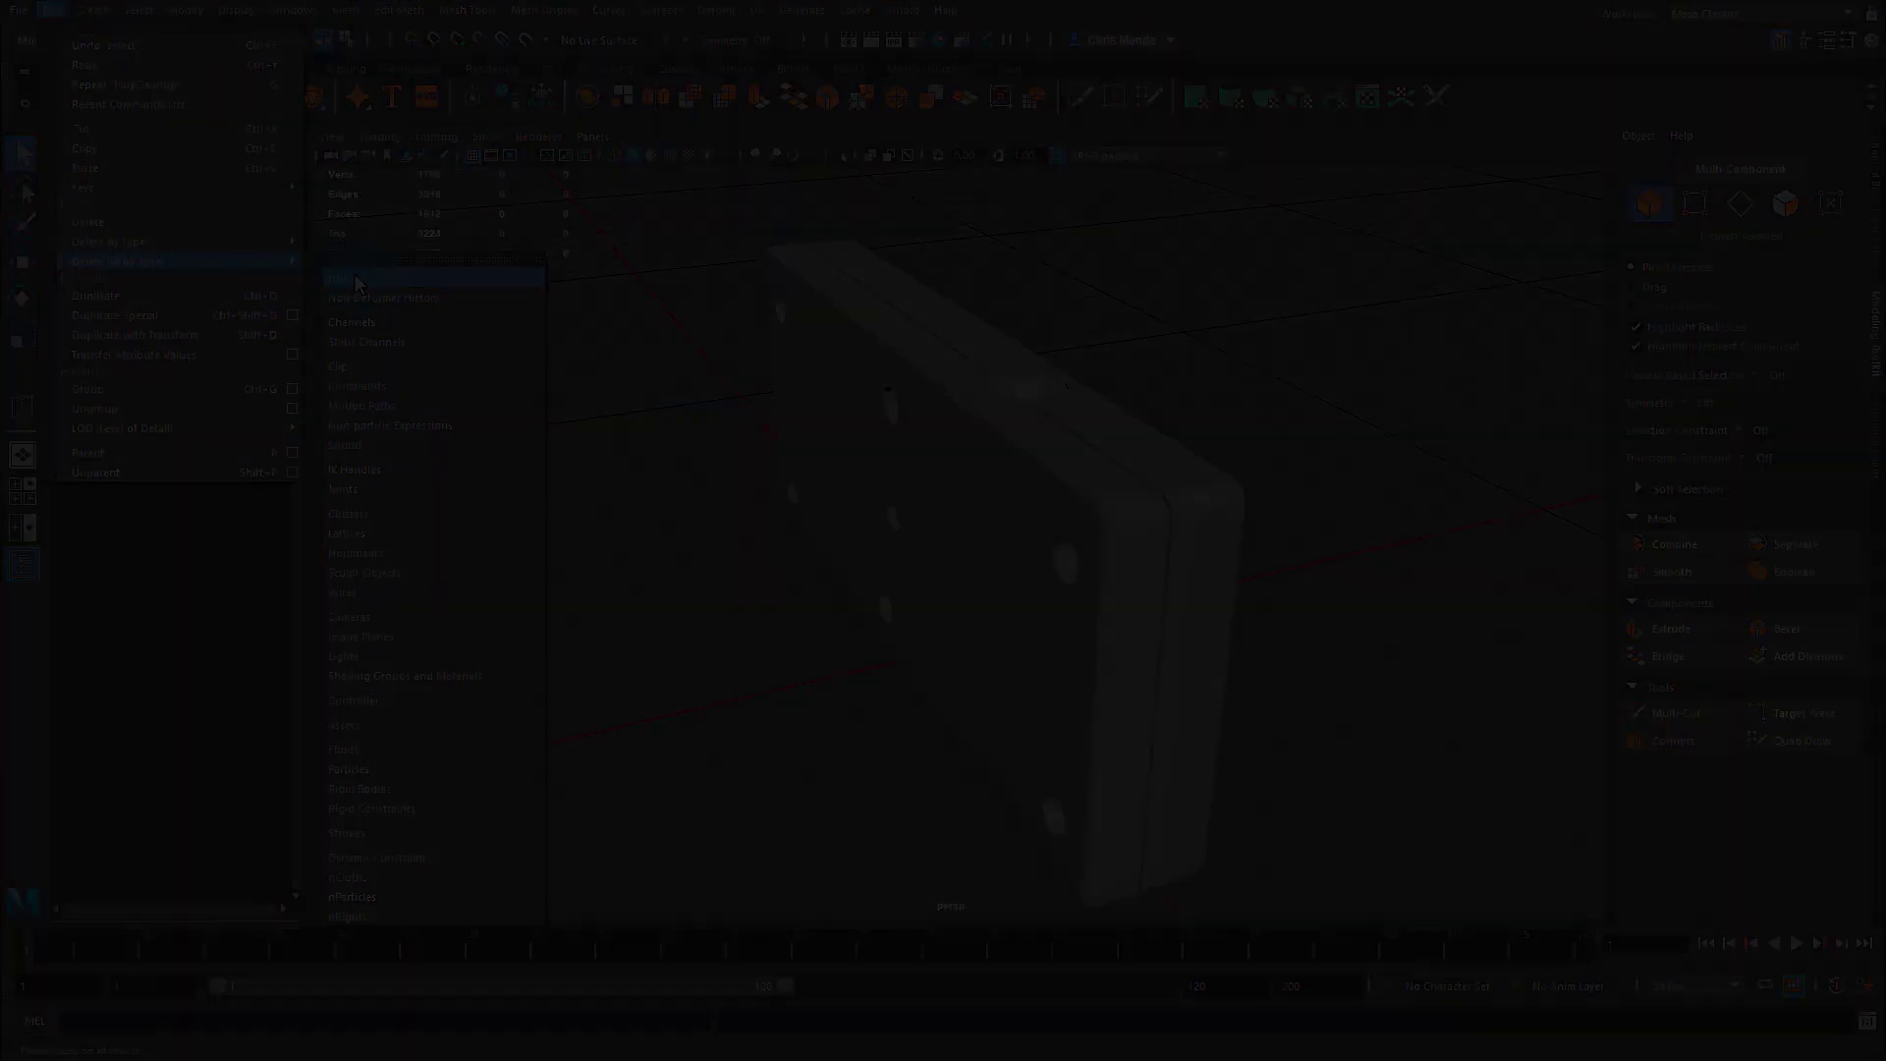